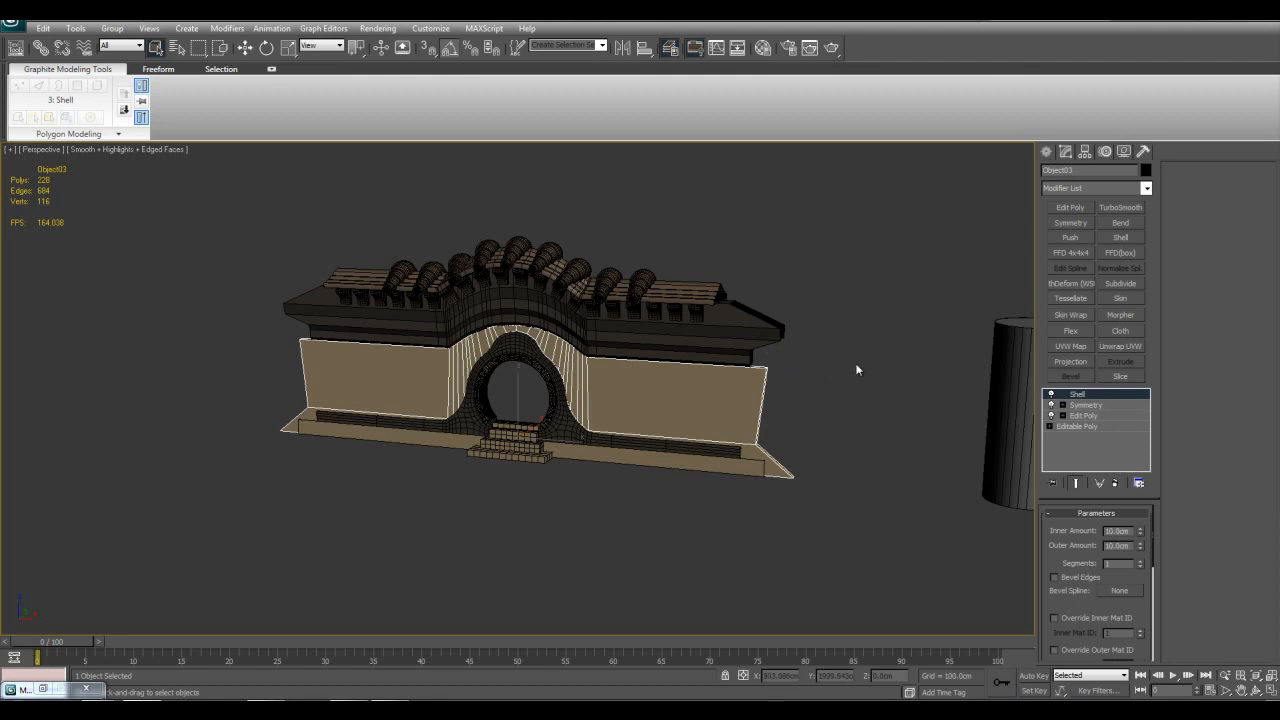
Step: Add a Select By Channel modifier above Tessellate on the stone steps in front of the round gate
{"action": "scroll", "coordinate": [791, 365], "scroll_direction": "up", "scroll_amount": 3}
{"action": "middle_click_drag", "start_coordinate": [787, 346], "coordinate": [843, 341]}
{"action": "left_click", "coordinate": [991, 411]}
{"action": "left_click", "coordinate": [751, 380]}
{"action": "scroll", "coordinate": [734, 400], "scroll_direction": "up", "scroll_amount": 4}
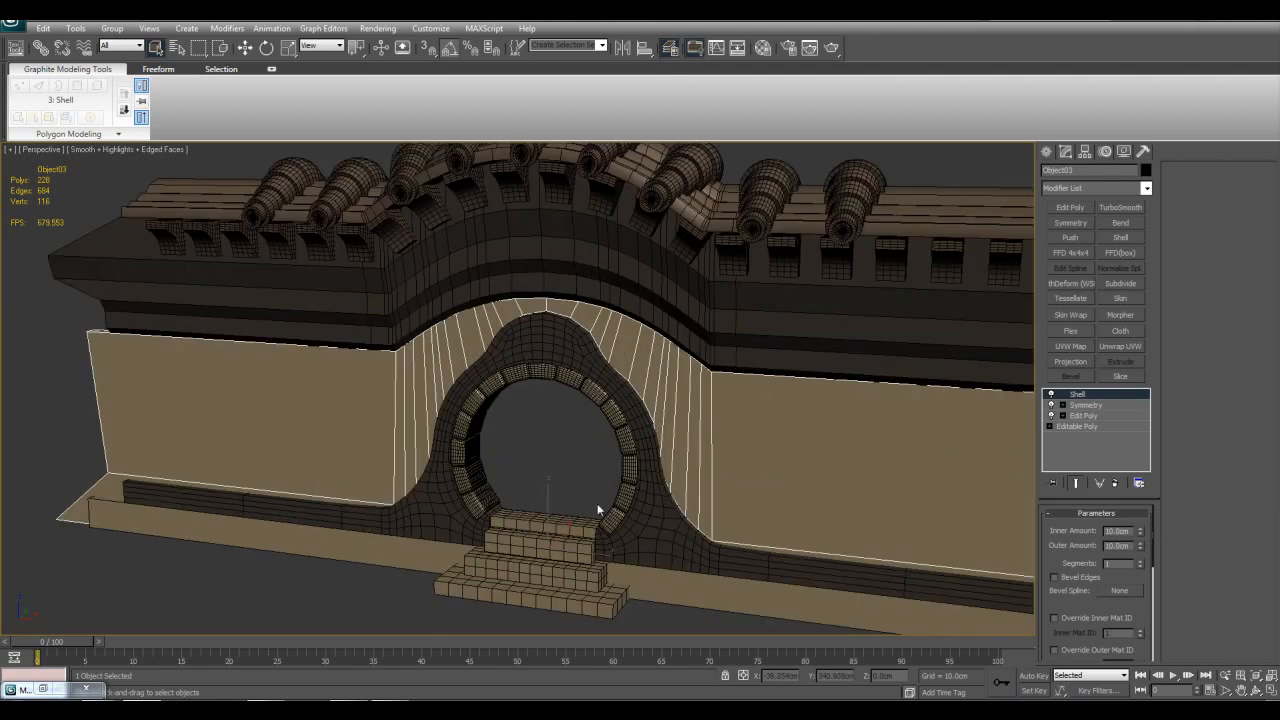
{"action": "left_click", "coordinate": [576, 530]}
{"action": "key", "text": "z"}
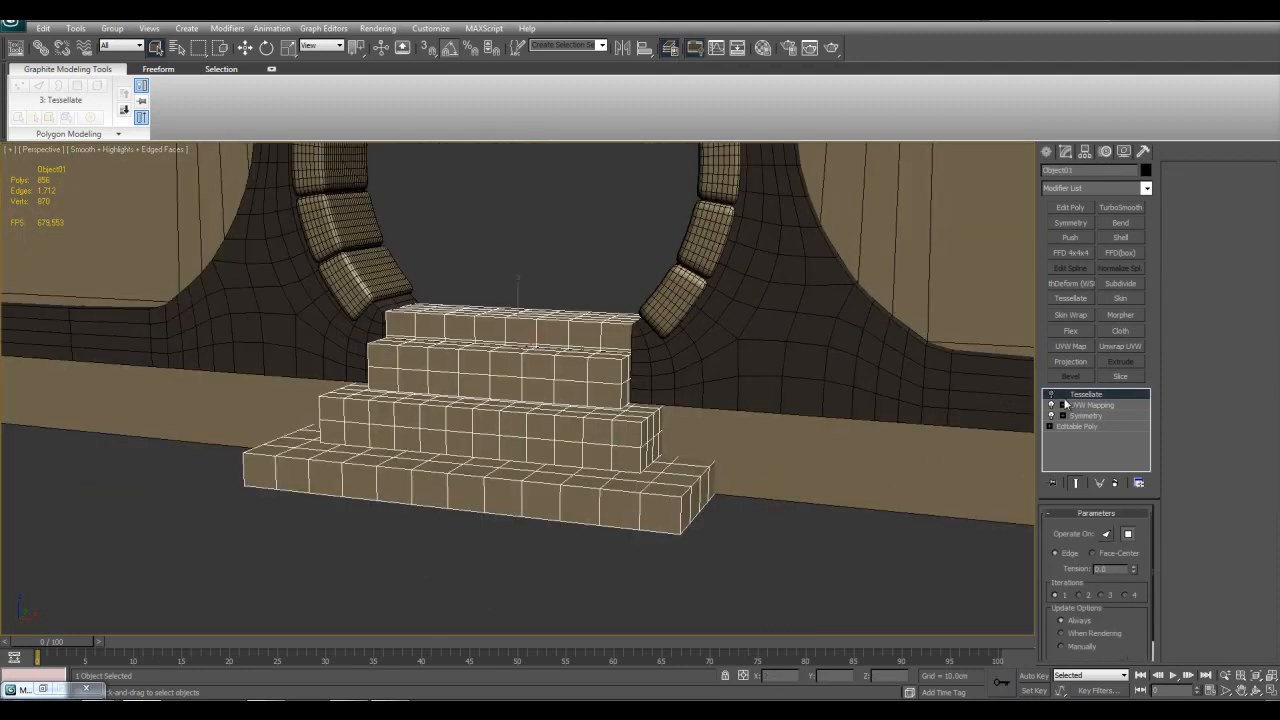
{"action": "left_click", "coordinate": [1145, 189]}
{"action": "scroll", "coordinate": [1130, 430], "scroll_direction": "down", "scroll_amount": 10}
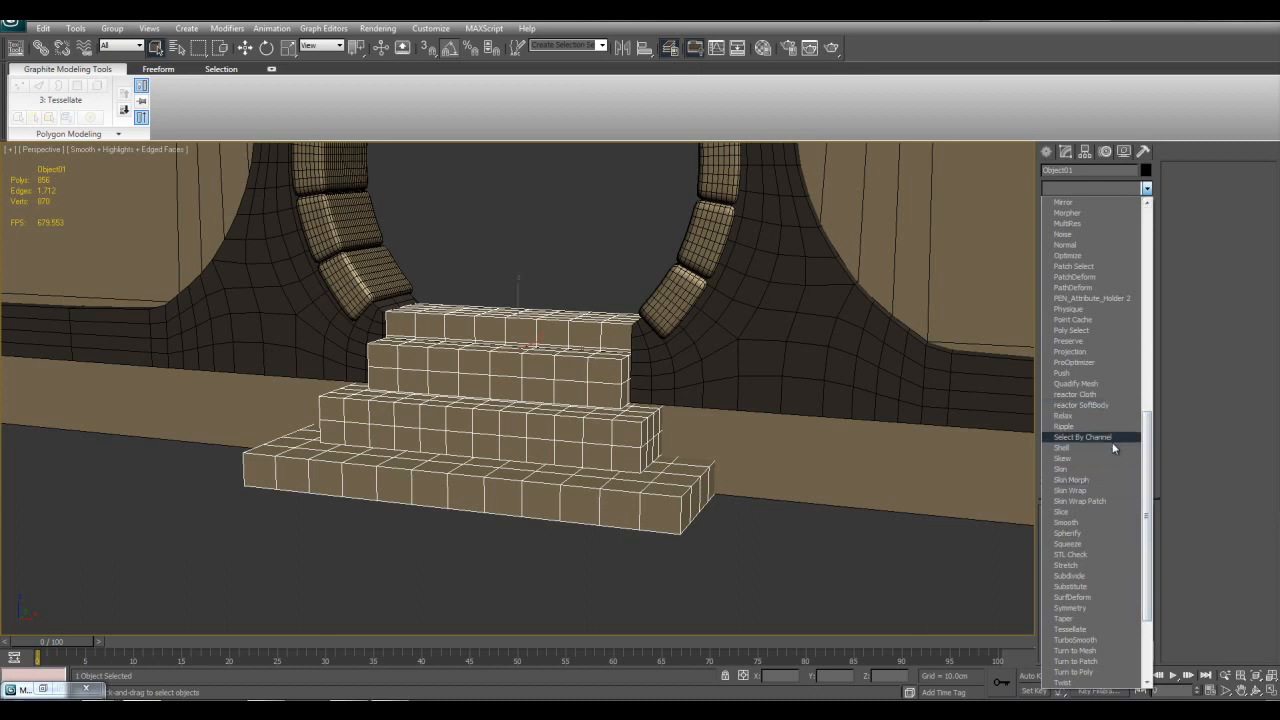
{"action": "left_click", "coordinate": [1110, 437]}
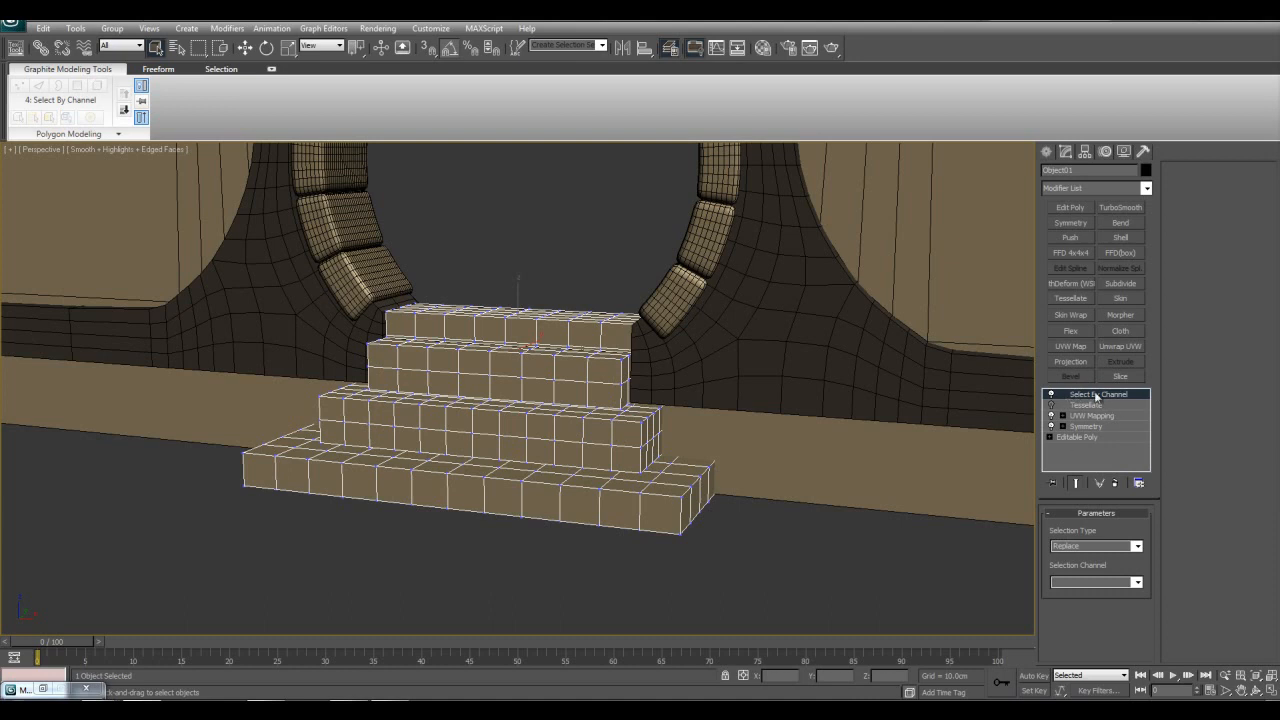
Step: Remove the Select By Channel modifier from the stone steps' modifier stack
{"action": "middle_click_drag", "start_coordinate": [809, 291], "coordinate": [793, 410]}
{"action": "middle_click_drag", "start_coordinate": [750, 332], "coordinate": [812, 320]}
{"action": "scroll", "coordinate": [843, 451], "scroll_direction": "down", "scroll_amount": 3}
{"action": "scroll", "coordinate": [777, 431], "scroll_direction": "up", "scroll_amount": 3}
{"action": "middle_click_drag", "start_coordinate": [777, 431], "coordinate": [823, 366]}
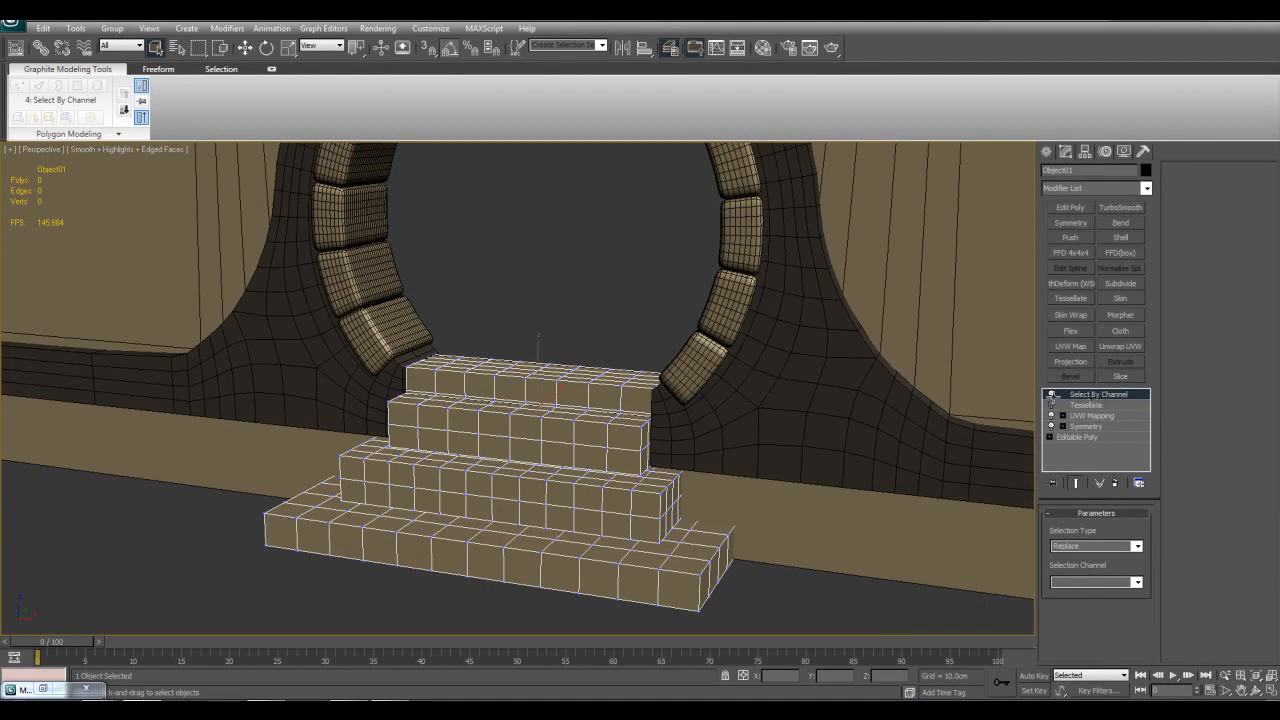
{"action": "middle_click_drag", "start_coordinate": [930, 367], "coordinate": [894, 423]}
{"action": "scroll", "coordinate": [778, 401], "scroll_direction": "down", "scroll_amount": 3}
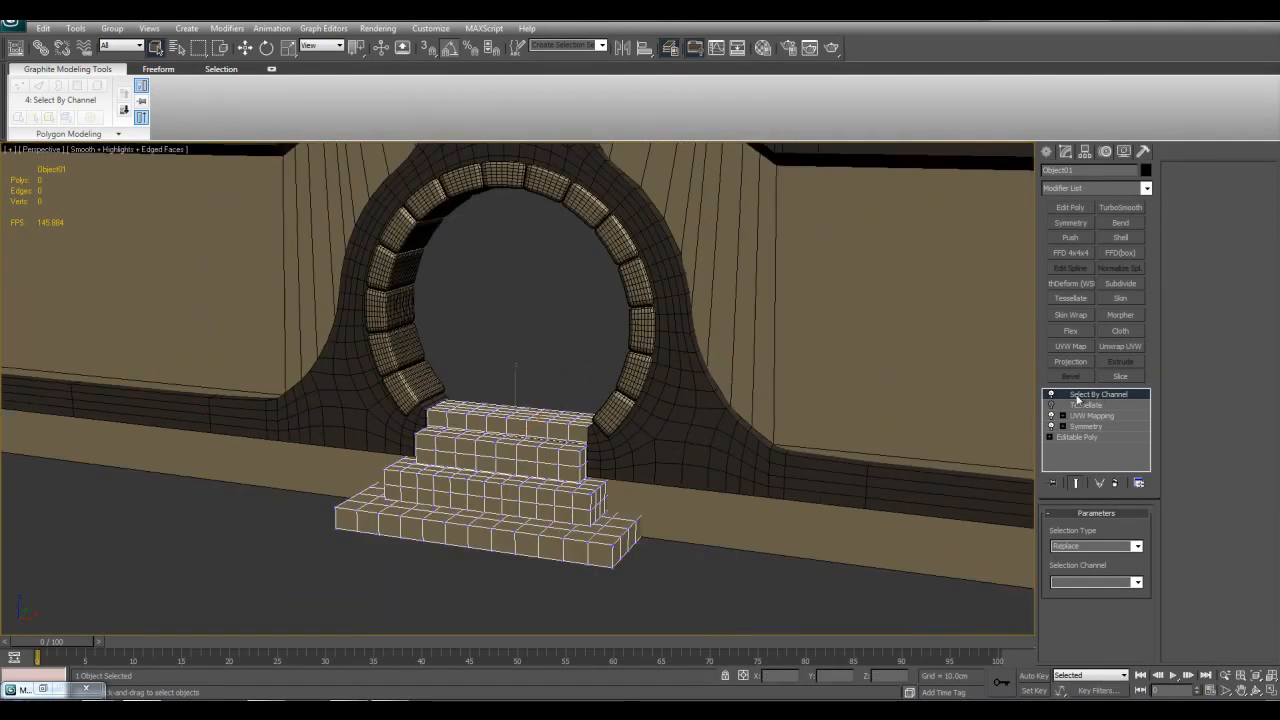
{"action": "right_click", "coordinate": [1084, 396]}
{"action": "left_click", "coordinate": [1104, 404]}
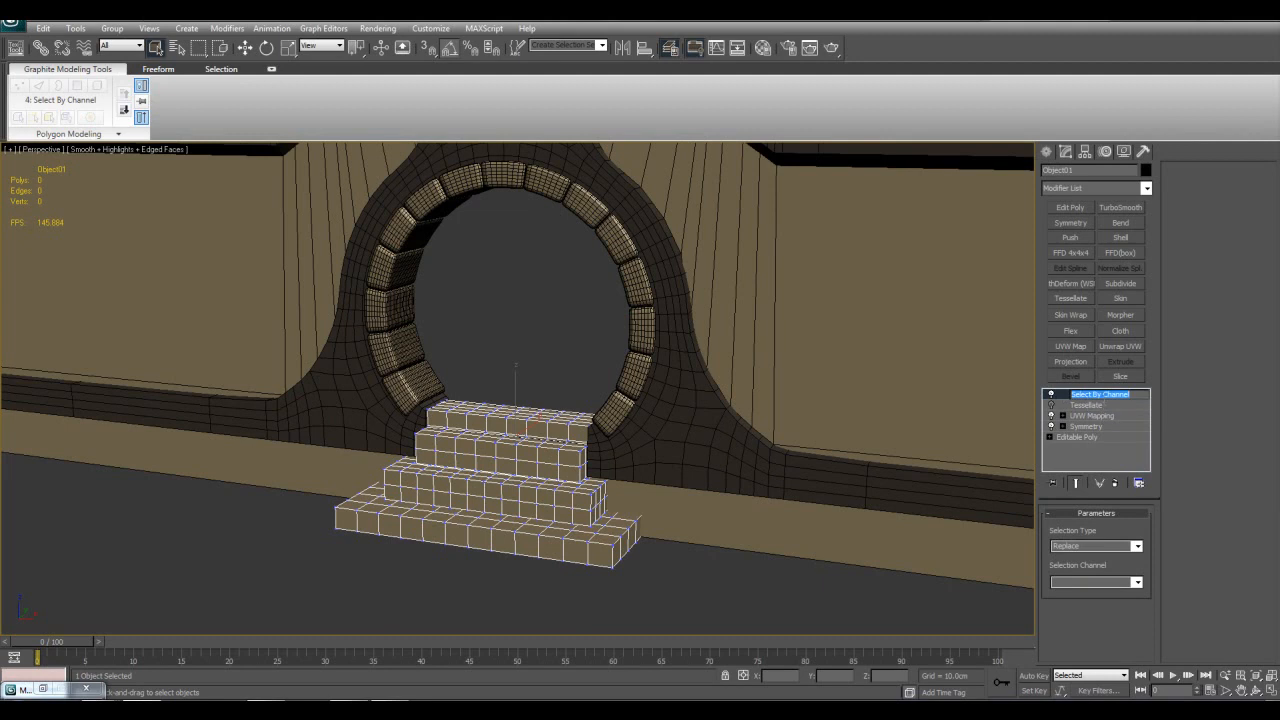
{"action": "right_click", "coordinate": [1104, 397]}
{"action": "left_click", "coordinate": [1125, 417]}
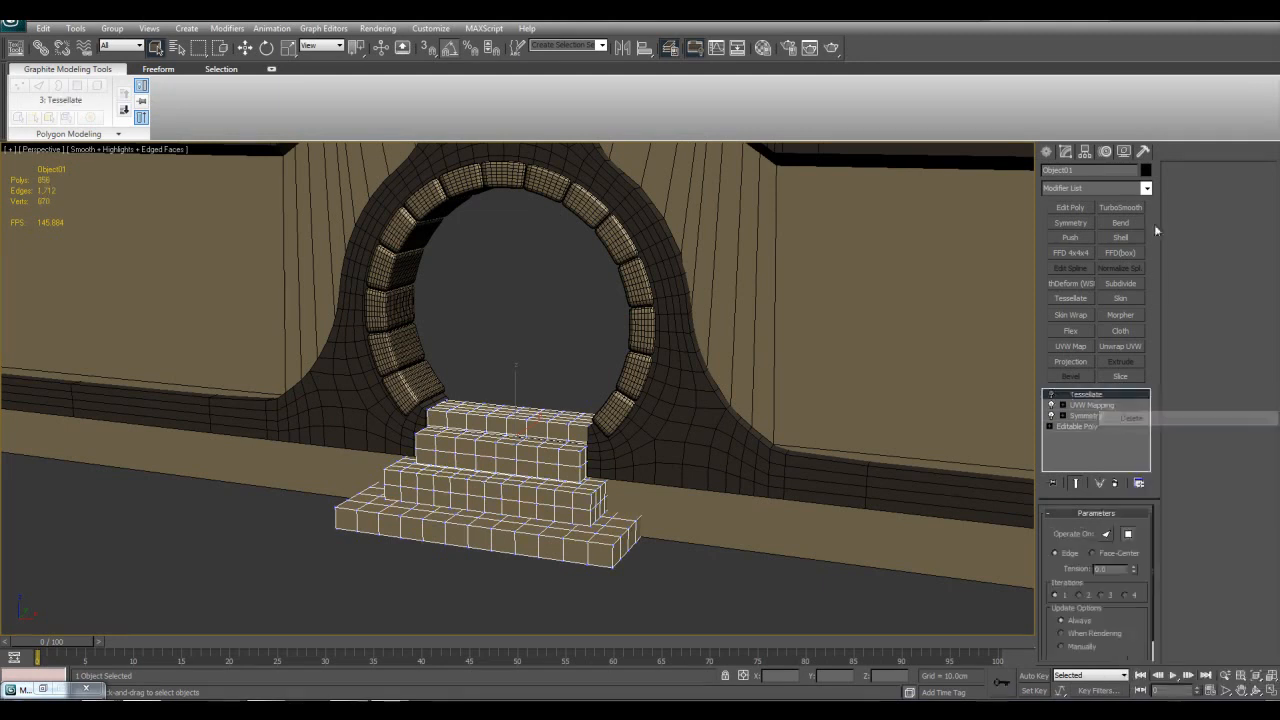
{"action": "left_click", "coordinate": [1146, 188]}
{"action": "scroll", "coordinate": [1110, 400], "scroll_direction": "down", "scroll_amount": 15}
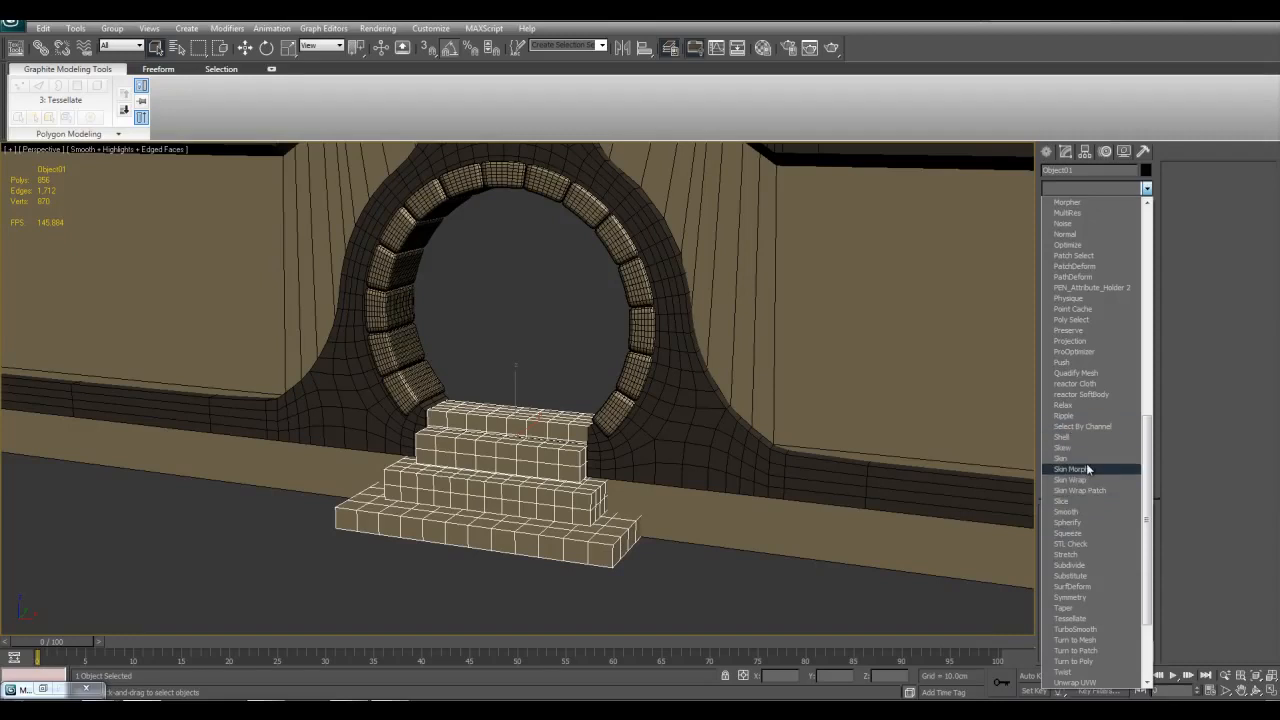
{"action": "left_click", "coordinate": [799, 585]}
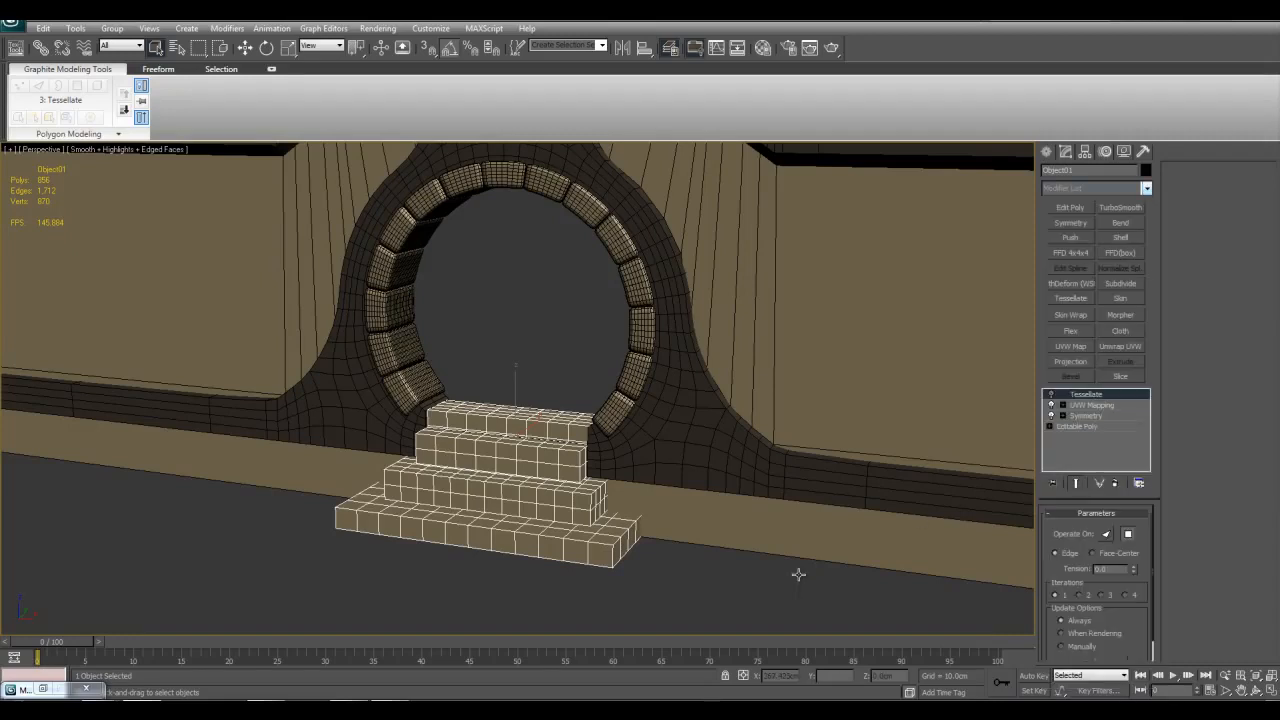
Step: Isolate the dark arch surround around the gate opening to view its mesh, and exit isolation mode
{"action": "left_click", "coordinate": [749, 444]}
{"action": "middle_click_drag", "start_coordinate": [761, 446], "coordinate": [779, 462]}
{"action": "key", "text": "alt+q"}
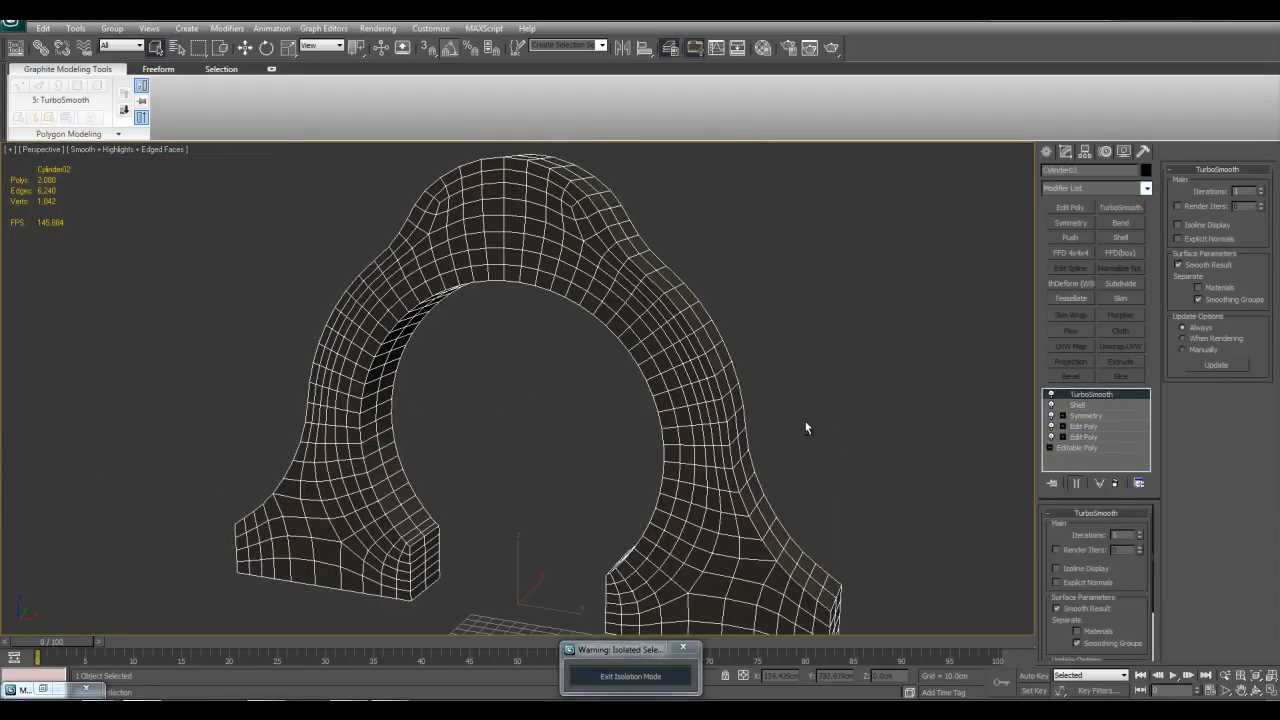
{"action": "middle_click_drag", "start_coordinate": [825, 426], "coordinate": [650, 565], "text": "alt"}
{"action": "left_click", "coordinate": [647, 676]}
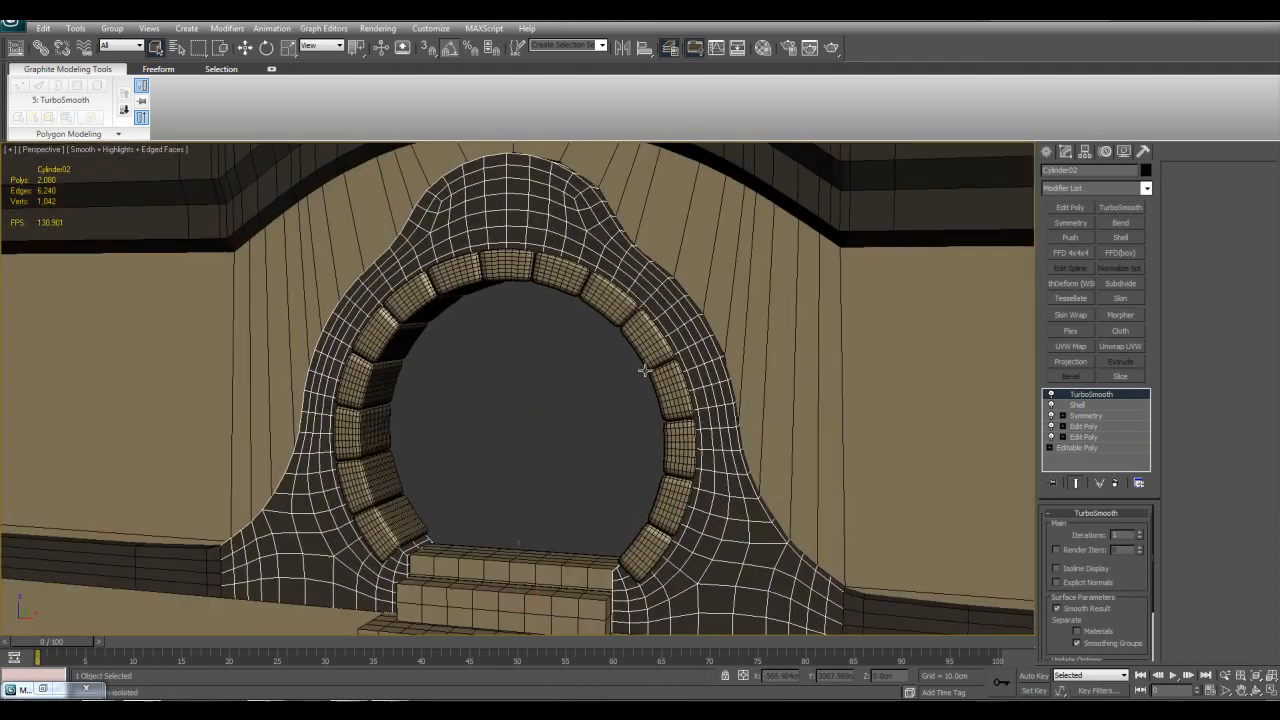
Step: Deselect the arch surround, hide the edged faces and examine the whole gate wall in plain shading
{"action": "left_click", "coordinate": [598, 415]}
{"action": "key", "text": "F4"}
{"action": "scroll", "coordinate": [668, 440], "scroll_direction": "down", "scroll_amount": 10}
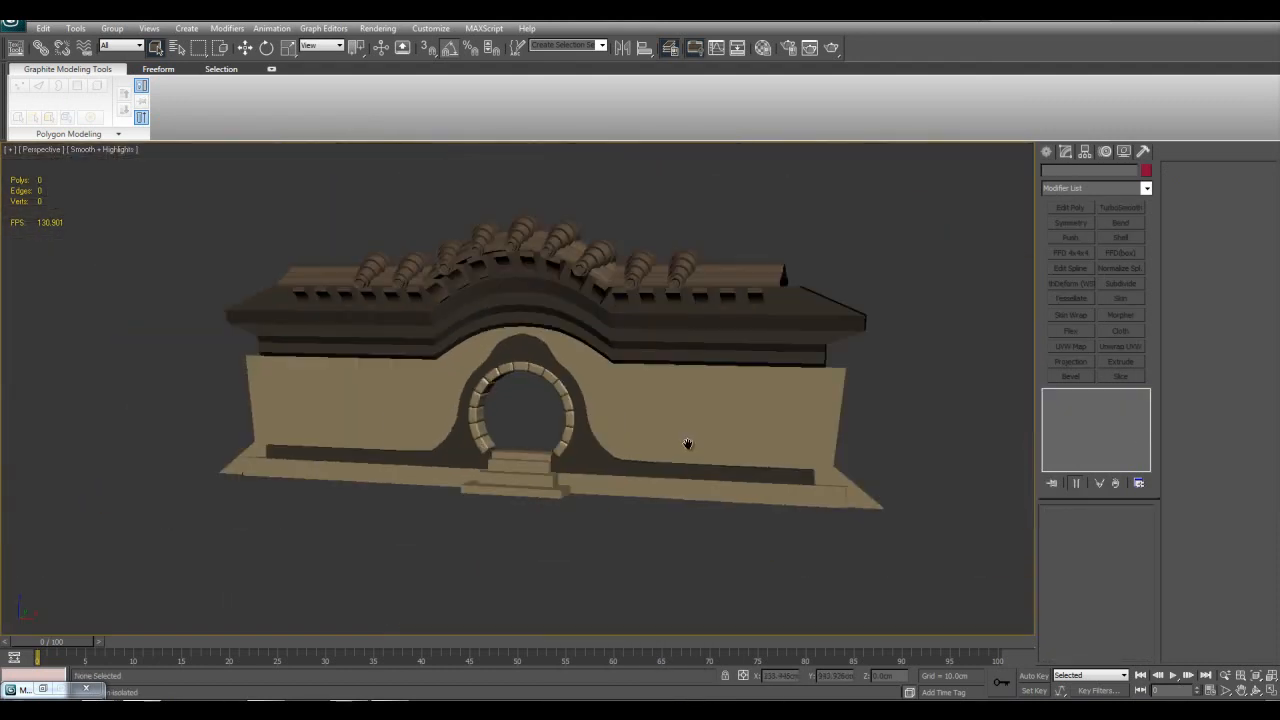
{"action": "middle_click_drag", "start_coordinate": [523, 286], "coordinate": [686, 381]}
{"action": "scroll", "coordinate": [602, 337], "scroll_direction": "up", "scroll_amount": 4}
{"action": "middle_click_drag", "start_coordinate": [690, 432], "coordinate": [613, 481]}
{"action": "middle_click_drag", "start_coordinate": [517, 380], "coordinate": [660, 403], "text": "alt"}
{"action": "scroll", "coordinate": [660, 403], "scroll_direction": "up", "scroll_amount": 3}
Step: Show the edged faces again and isolate the dark arch surround
{"action": "key", "text": "F4"}
{"action": "left_click", "coordinate": [690, 373]}
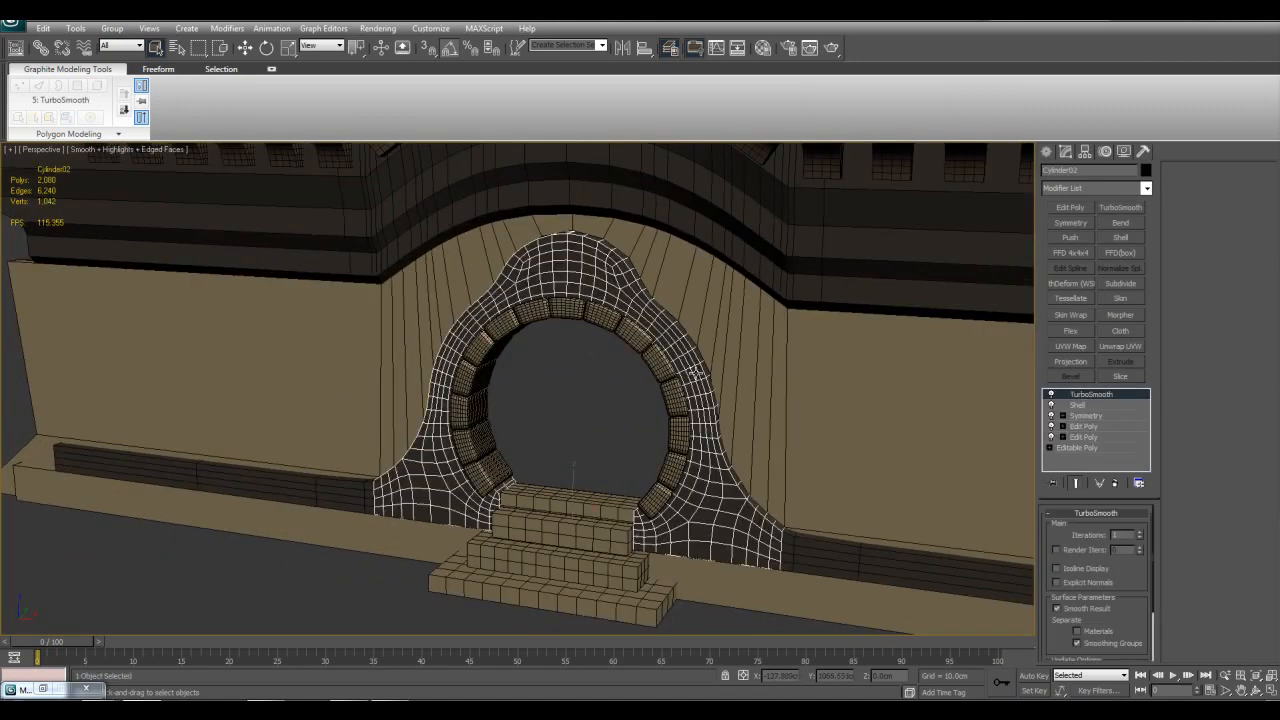
{"action": "key", "text": "alt+q"}
Step: Disable the arch surround's TurboSmooth, Shell and Symmetry modifiers to expose the half mesh beneath them
{"action": "left_click", "coordinate": [1051, 394]}
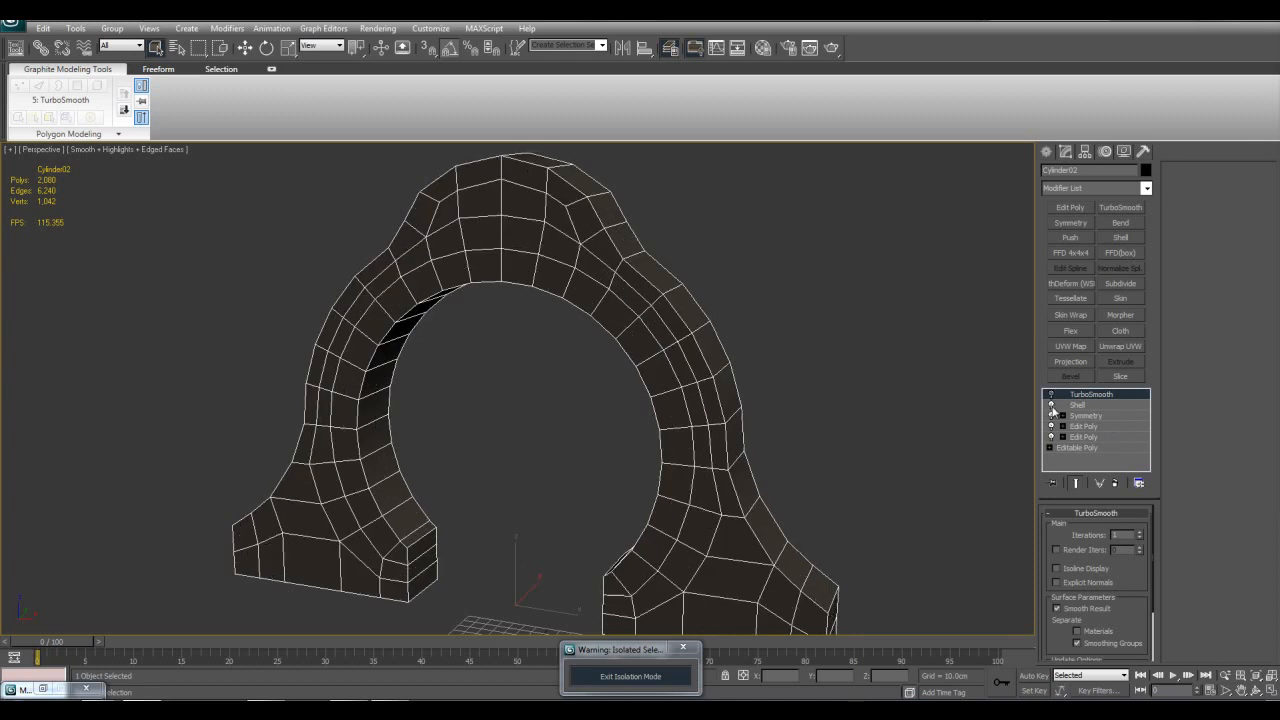
{"action": "left_click", "coordinate": [1051, 405]}
{"action": "left_click", "coordinate": [1051, 415]}
{"action": "scroll", "coordinate": [774, 451], "scroll_direction": "down", "scroll_amount": 2}
{"action": "middle_click_drag", "start_coordinate": [774, 451], "coordinate": [816, 651], "text": "alt"}
{"action": "key", "text": "w"}
{"action": "middle_click_drag", "start_coordinate": [749, 507], "coordinate": [1084, 457], "text": "alt"}
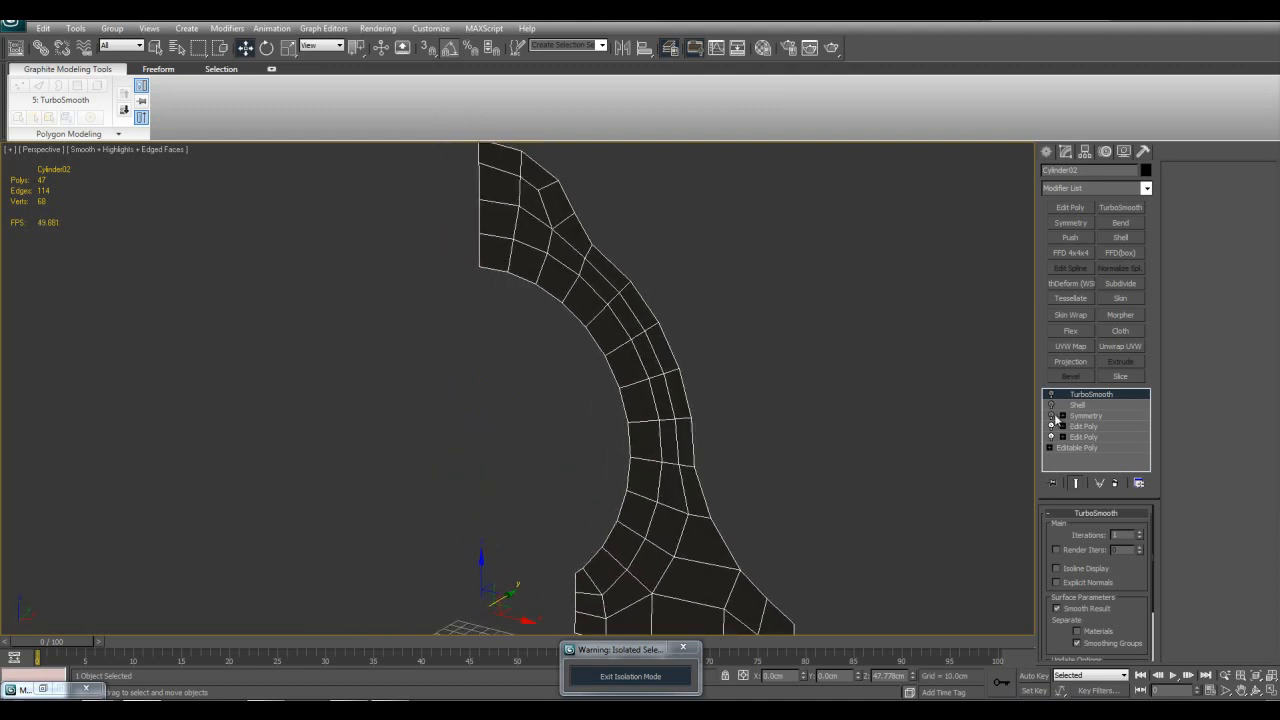
Step: Re-enable the arch surround's modifiers one by one from the bottom up: Symmetry, Shell and TurboSmooth
{"action": "left_click", "coordinate": [1051, 415]}
{"action": "left_click", "coordinate": [1077, 405]}
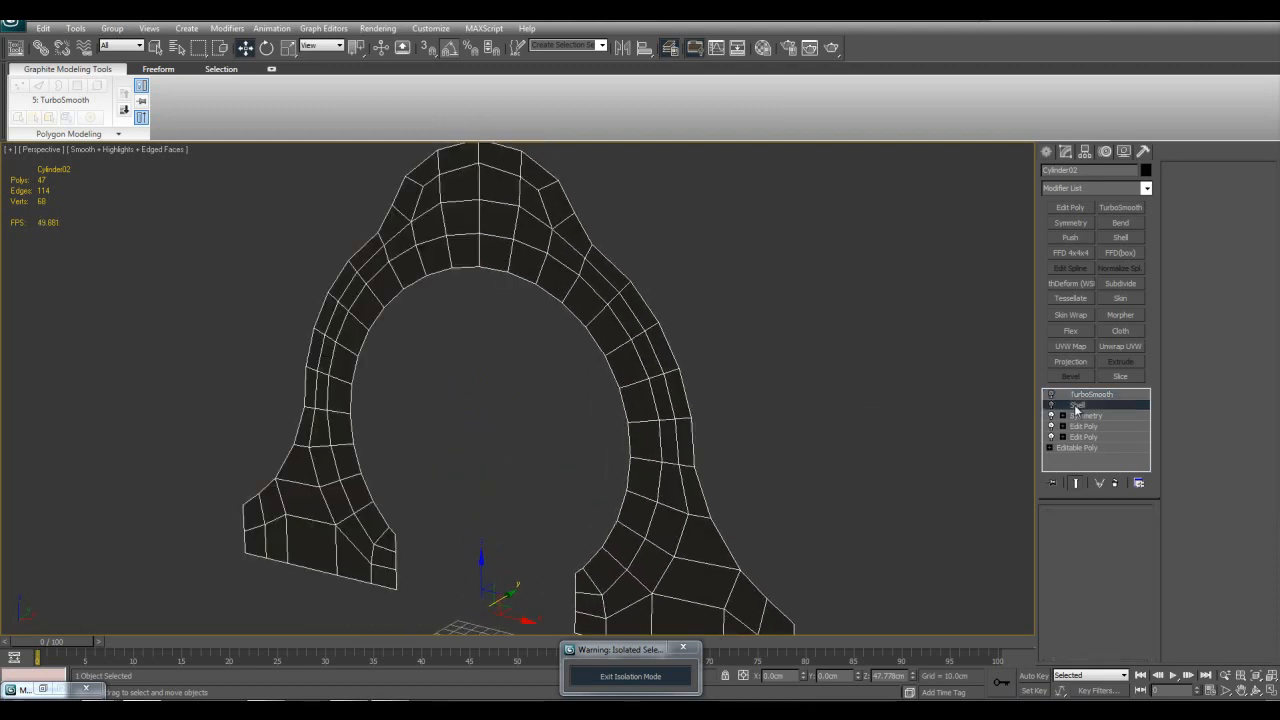
{"action": "left_click", "coordinate": [1051, 405]}
{"action": "key", "text": "q"}
{"action": "middle_click_drag", "start_coordinate": [863, 408], "coordinate": [1022, 390], "text": "alt"}
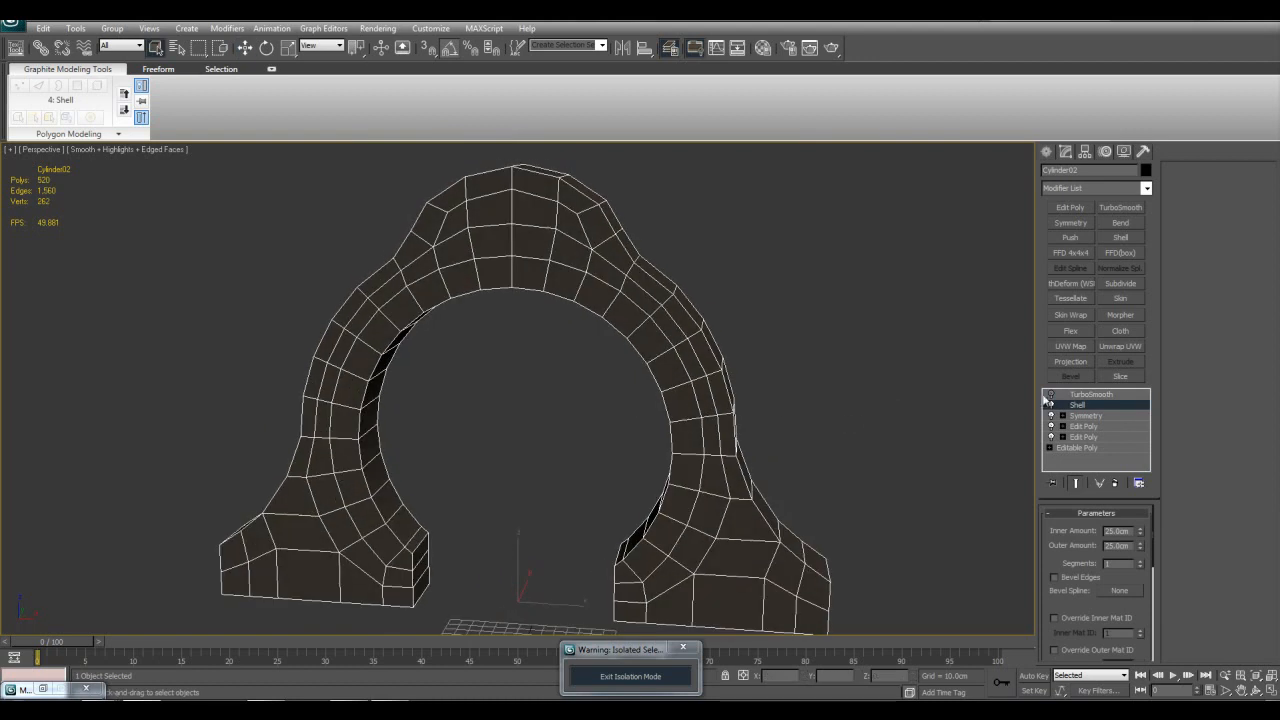
{"action": "left_click", "coordinate": [1088, 416]}
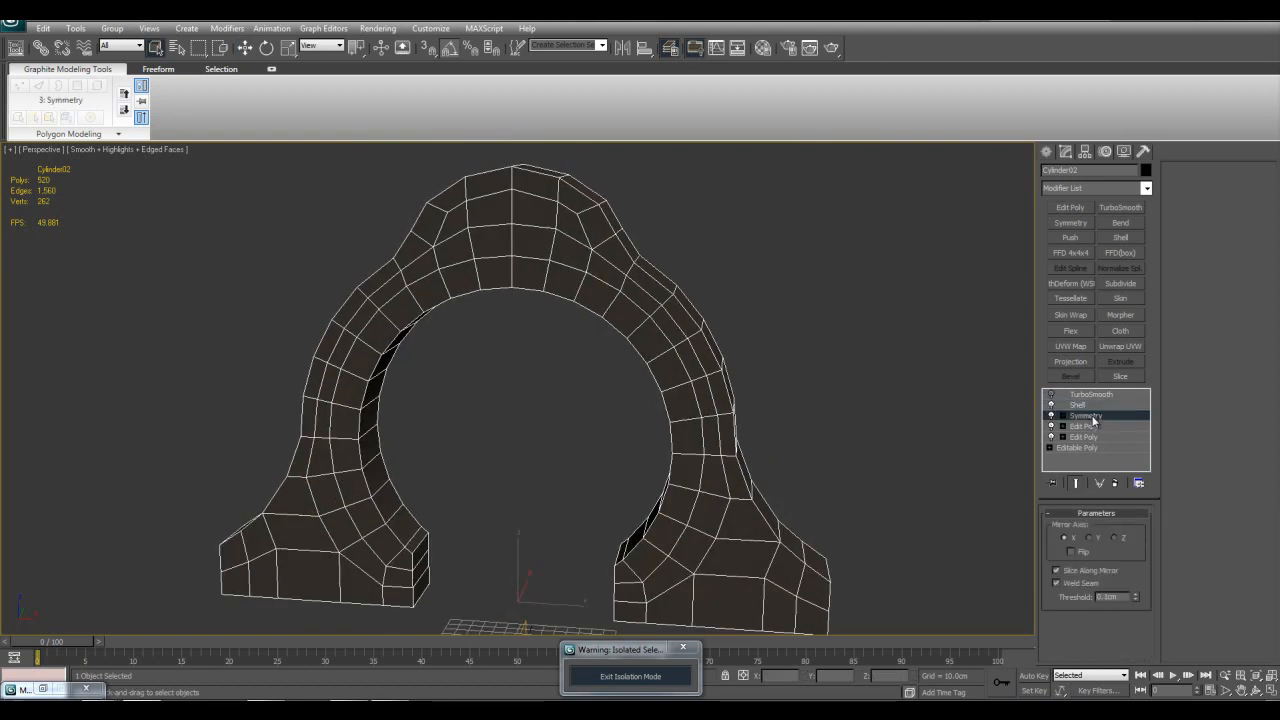
{"action": "left_click", "coordinate": [1080, 405]}
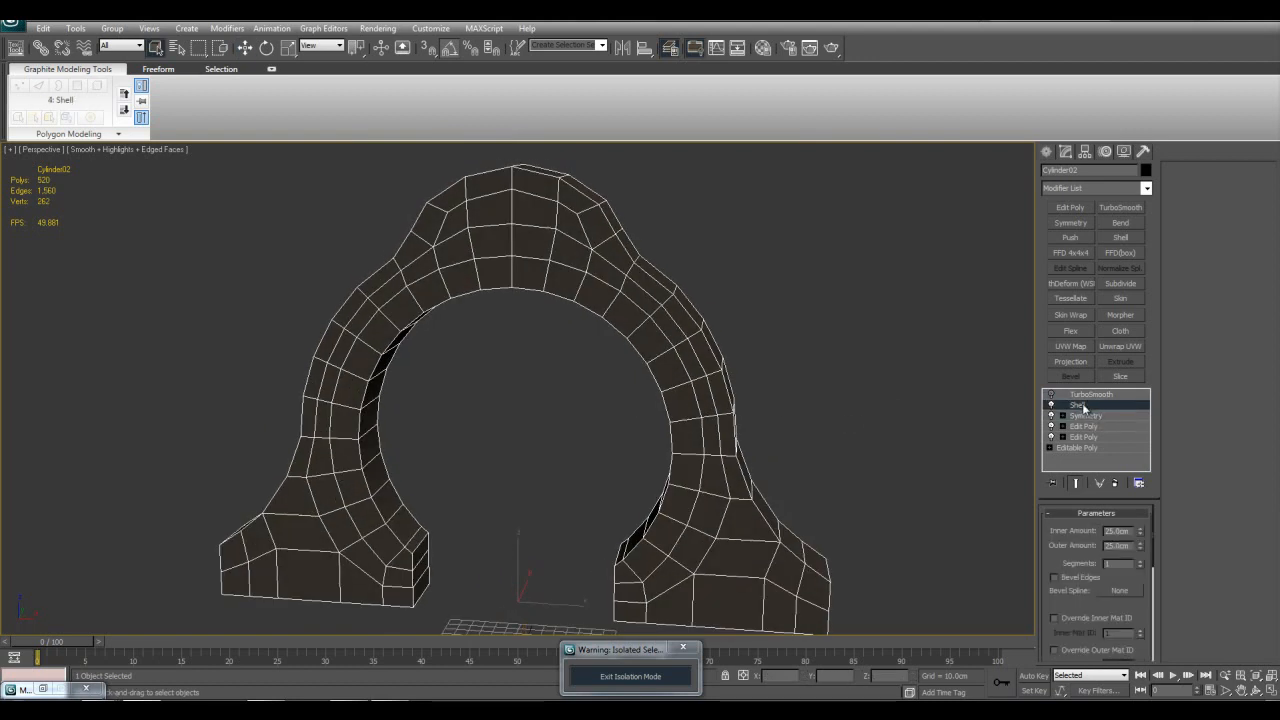
{"action": "left_click", "coordinate": [1072, 394]}
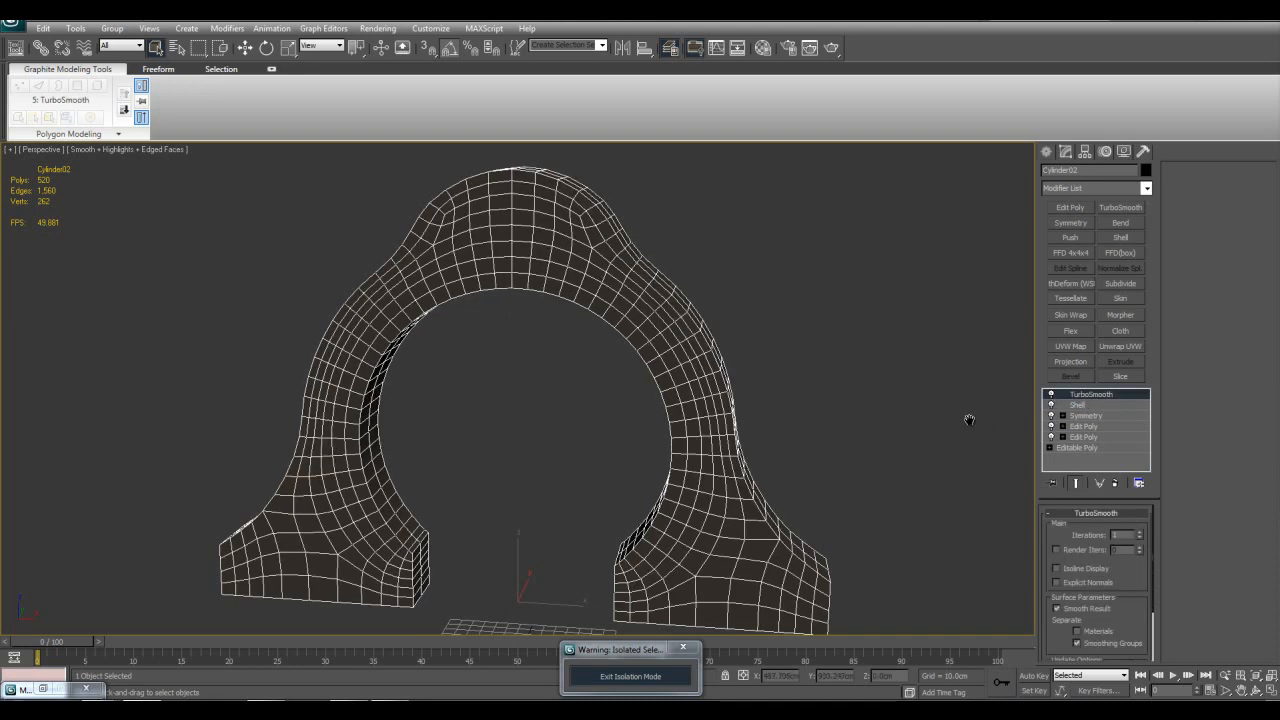
Step: Move Shell below Symmetry in the arch surround's modifier stack
{"action": "left_click_drag", "start_coordinate": [1087, 410], "coordinate": [1090, 420]}
{"action": "left_click", "coordinate": [1093, 404]}
{"action": "middle_click_drag", "start_coordinate": [841, 311], "coordinate": [837, 374]}
{"action": "scroll", "coordinate": [837, 374], "scroll_direction": "up", "scroll_amount": 3}
{"action": "left_click", "coordinate": [1082, 396]}
Step: Examine the arch surround's smoothed mesh and its center seam, toggling see-through display
{"action": "middle_click_drag", "start_coordinate": [834, 303], "coordinate": [847, 410]}
{"action": "key", "text": "alt+x"}
{"action": "key", "text": "alt+x"}
{"action": "middle_click_drag", "start_coordinate": [847, 418], "coordinate": [797, 334]}
{"action": "scroll", "coordinate": [797, 334], "scroll_direction": "down", "scroll_amount": 3}
{"action": "middle_click_drag", "start_coordinate": [666, 323], "coordinate": [677, 340]}
{"action": "left_click", "coordinate": [1110, 407]}
{"action": "middle_click_drag", "start_coordinate": [566, 330], "coordinate": [588, 360]}
{"action": "scroll", "coordinate": [588, 360], "scroll_direction": "up", "scroll_amount": 3}
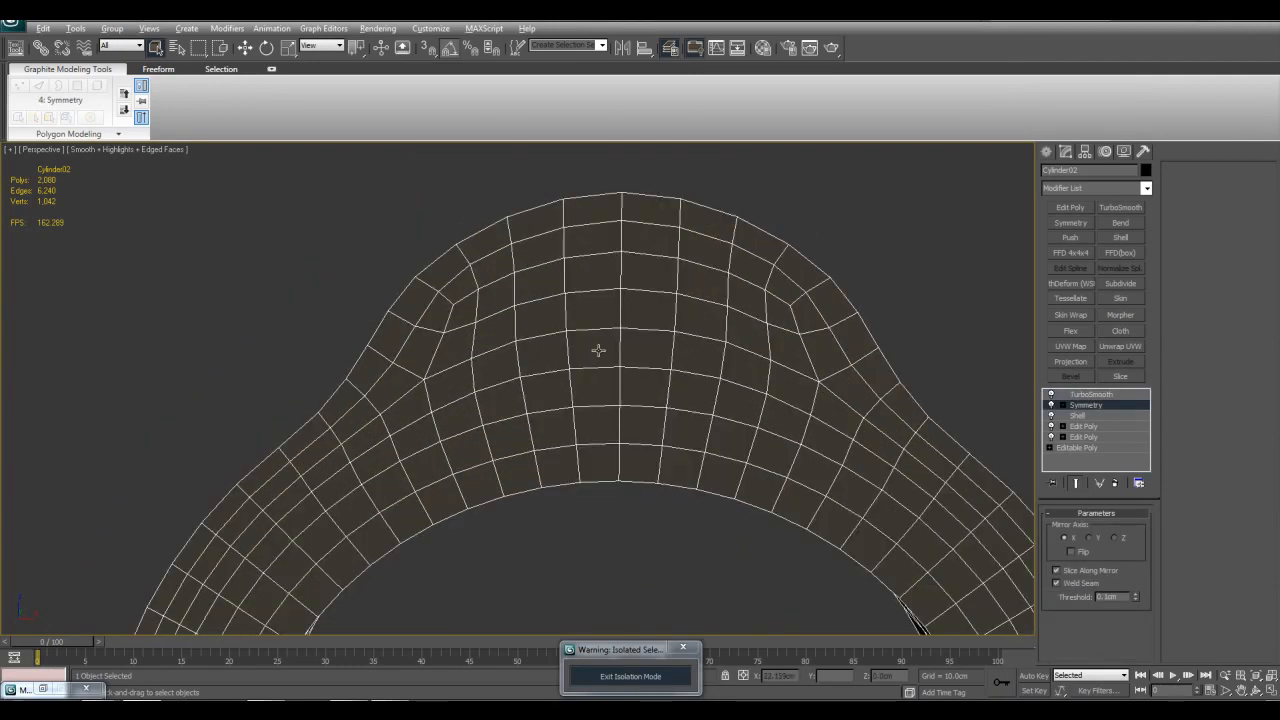
Step: Shift the Symmetry modifier's mirror plane about -4.2 cm along X to split the arch surround at its center
{"action": "key", "text": "alt+x"}
{"action": "key", "text": "w"}
{"action": "middle_click_drag", "start_coordinate": [706, 363], "coordinate": [646, 344], "text": "alt"}
{"action": "left_click", "coordinate": [1062, 405]}
{"action": "scroll", "coordinate": [561, 343], "scroll_direction": "down", "scroll_amount": 8}
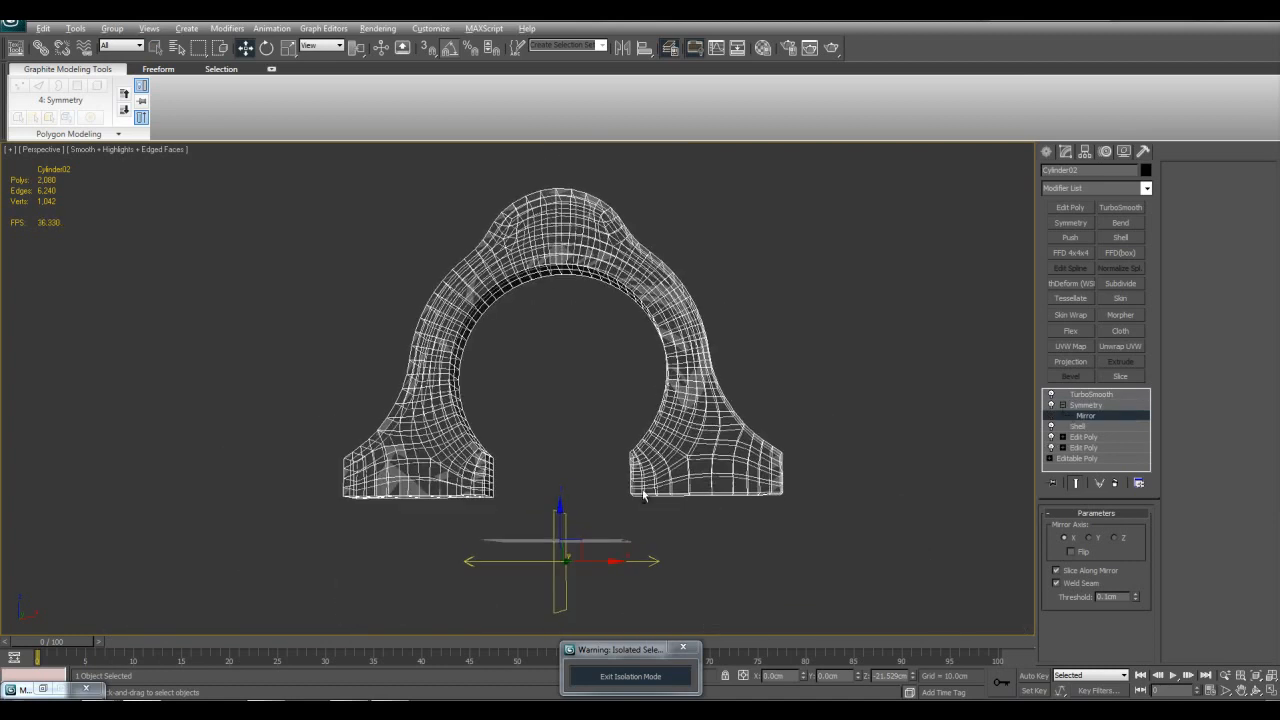
{"action": "left_click_drag", "start_coordinate": [612, 567], "coordinate": [607, 567]}
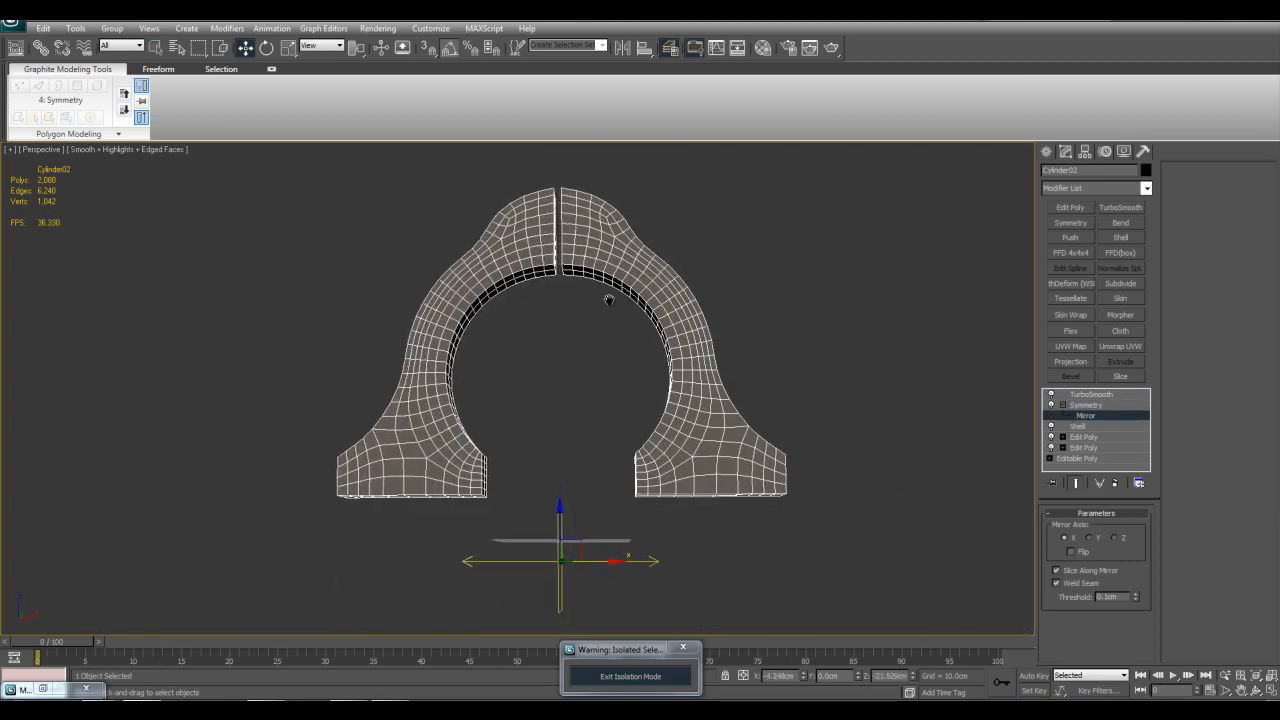
Step: Examine the gap at the arch surround's center, undo the mirror plane's shift and leave Mirror editing
{"action": "middle_click_drag", "start_coordinate": [568, 284], "coordinate": [603, 466]}
{"action": "scroll", "coordinate": [603, 466], "scroll_direction": "up", "scroll_amount": 5}
{"action": "middle_click_drag", "start_coordinate": [560, 370], "coordinate": [745, 467]}
{"action": "scroll", "coordinate": [745, 467], "scroll_direction": "up", "scroll_amount": 5}
{"action": "scroll", "coordinate": [669, 403], "scroll_direction": "down", "scroll_amount": 4}
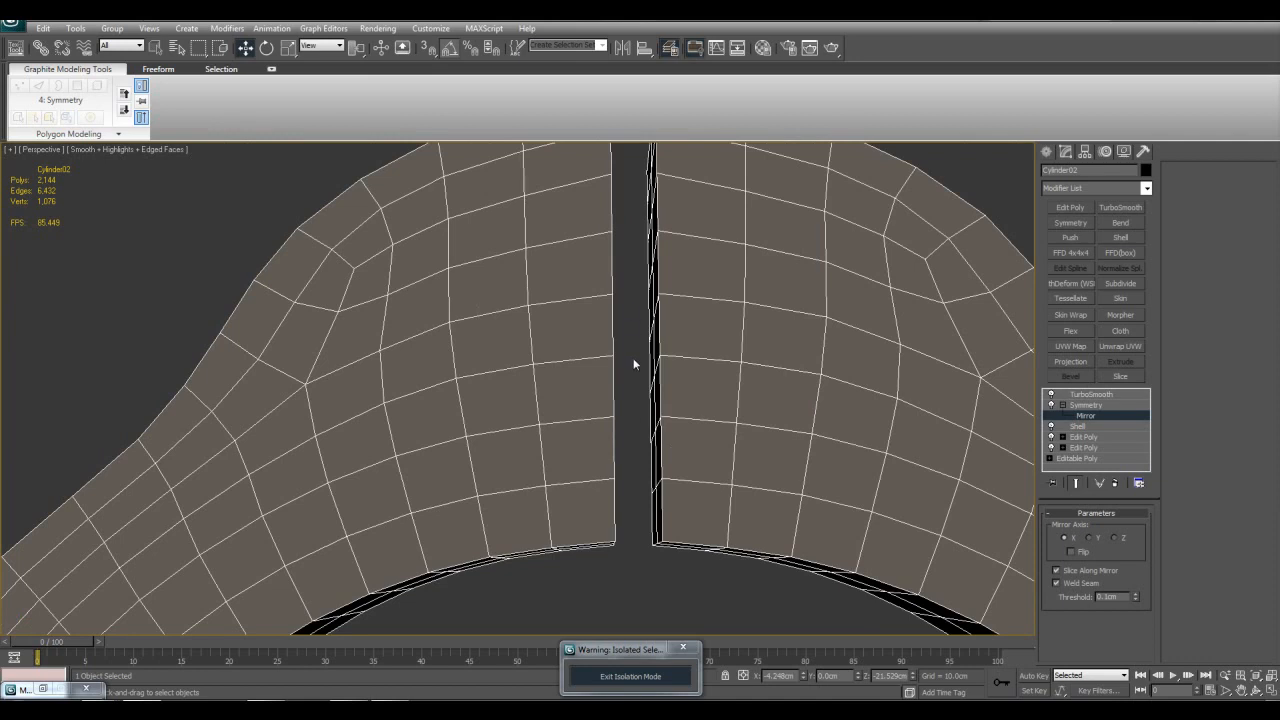
{"action": "scroll", "coordinate": [739, 400], "scroll_direction": "down", "scroll_amount": 3}
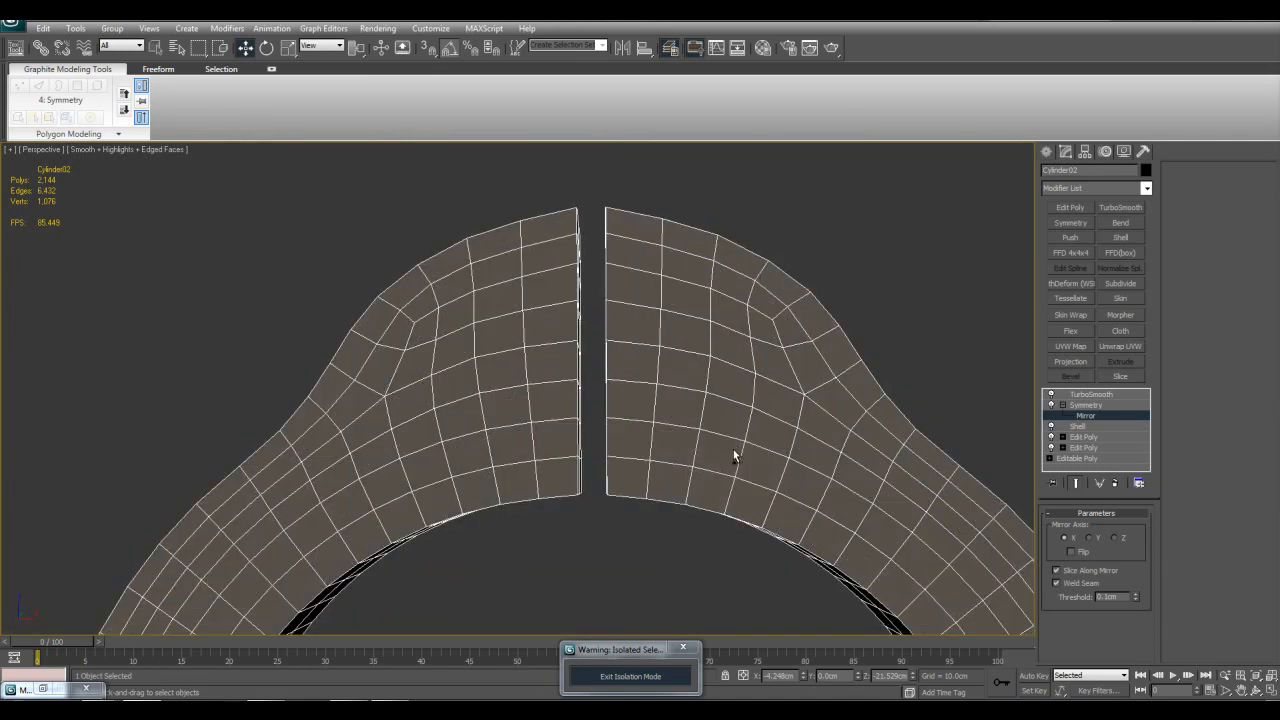
{"action": "key", "text": "ctrl+z"}
{"action": "middle_click_drag", "start_coordinate": [731, 468], "coordinate": [742, 455]}
{"action": "key", "text": "1"}
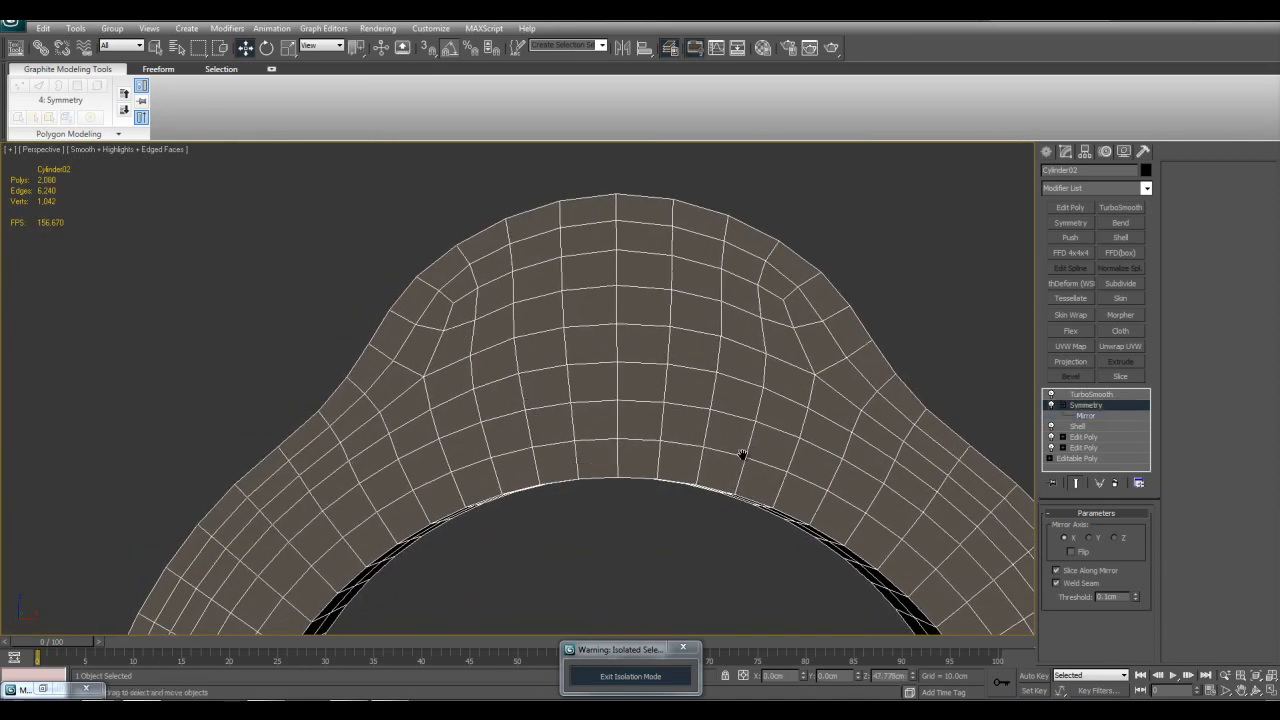
{"action": "key", "text": "q"}
{"action": "key", "text": "z"}
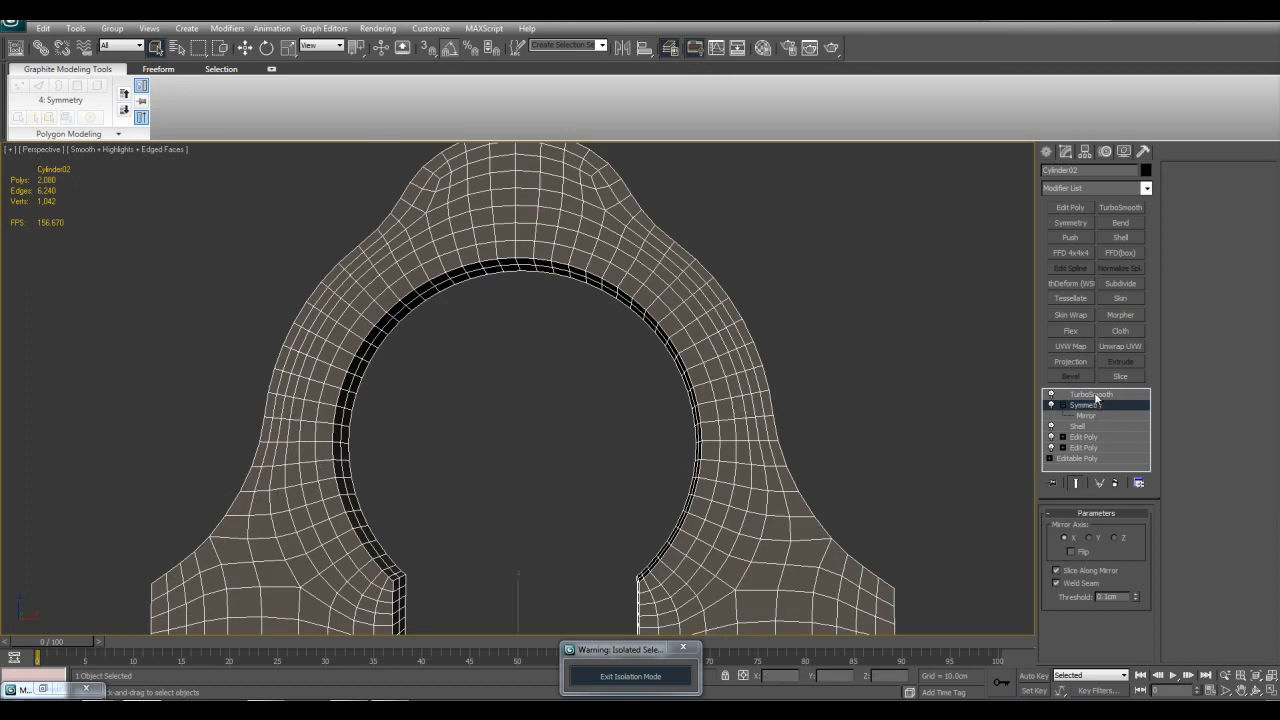
Step: Move Symmetry back below Shell in the arch surround's modifier stack
{"action": "middle_click_drag", "start_coordinate": [760, 349], "coordinate": [862, 366], "text": "alt"}
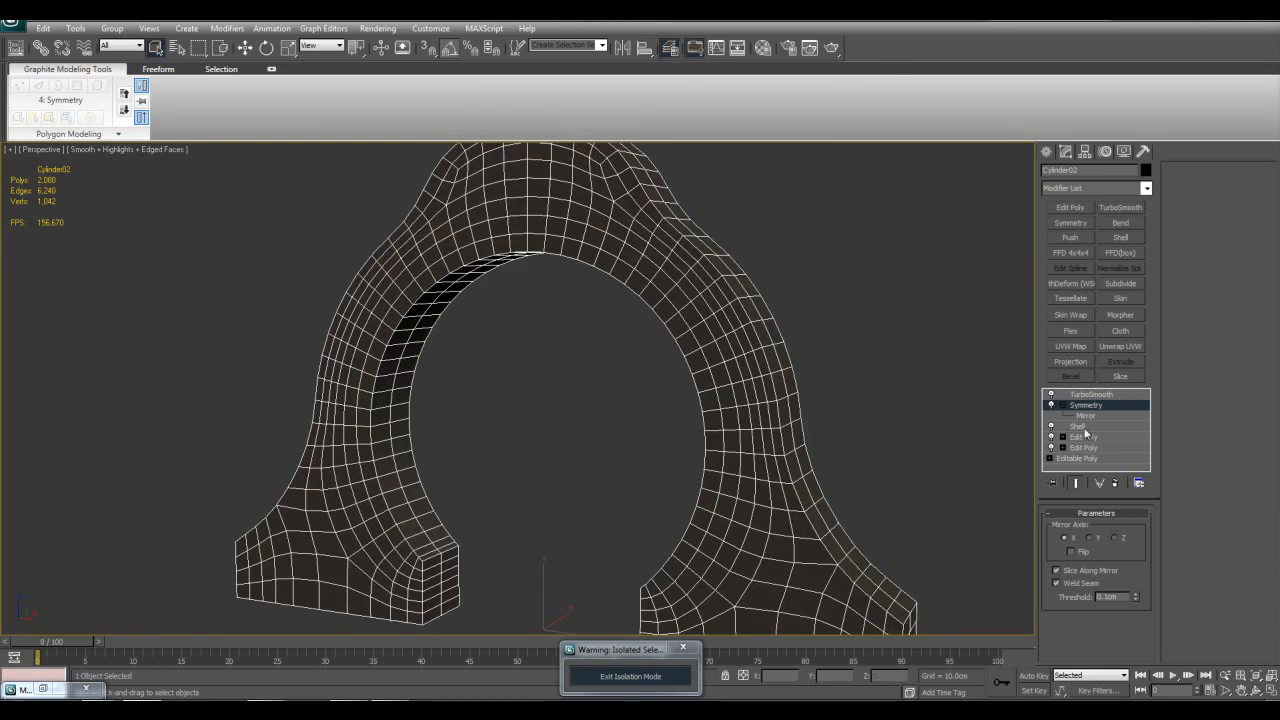
{"action": "left_click", "coordinate": [1065, 407]}
{"action": "left_click_drag", "start_coordinate": [1089, 408], "coordinate": [1073, 418]}
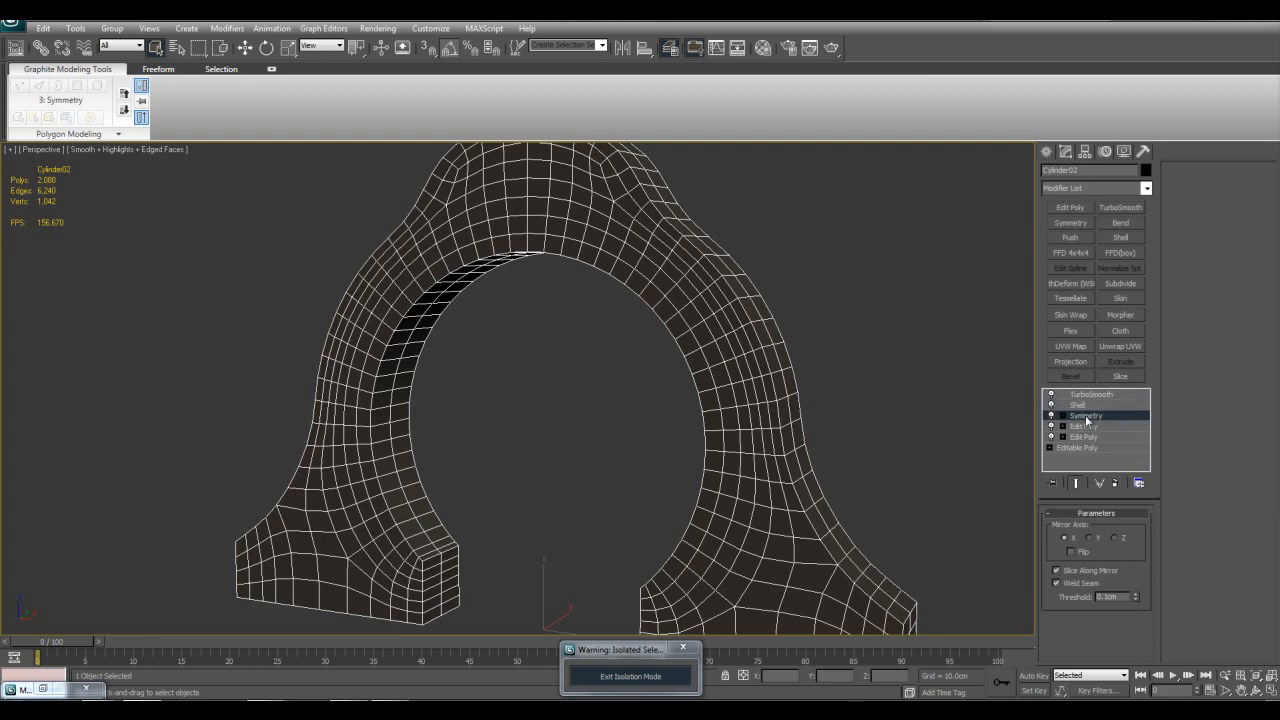
{"action": "middle_click_drag", "start_coordinate": [852, 370], "coordinate": [849, 394]}
{"action": "scroll", "coordinate": [848, 400], "scroll_direction": "down", "scroll_amount": 3}
{"action": "scroll", "coordinate": [848, 402], "scroll_direction": "up", "scroll_amount": 3}
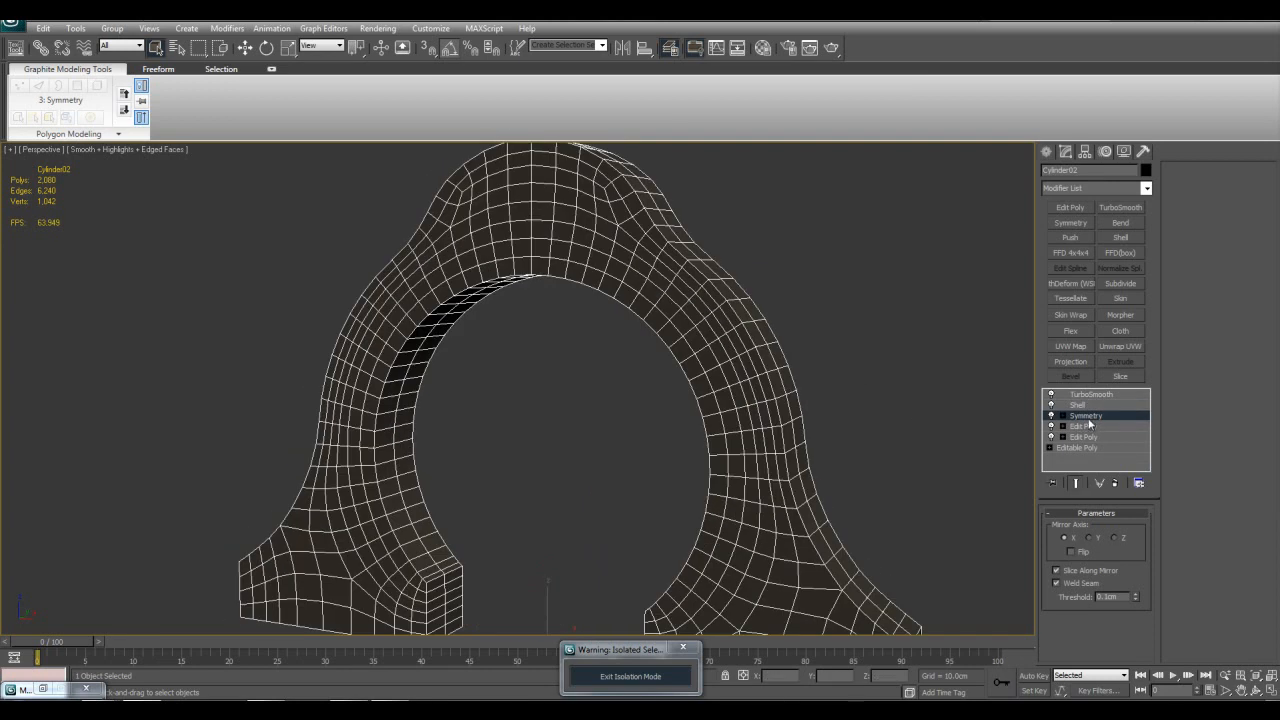
Step: Switch off TurboSmooth, Shell and Symmetry in turn, and switch them back on from Symmetry up to TurboSmooth
{"action": "left_click", "coordinate": [1051, 394]}
{"action": "left_click", "coordinate": [1051, 404]}
{"action": "left_click", "coordinate": [1051, 415]}
{"action": "left_click", "coordinate": [1051, 415]}
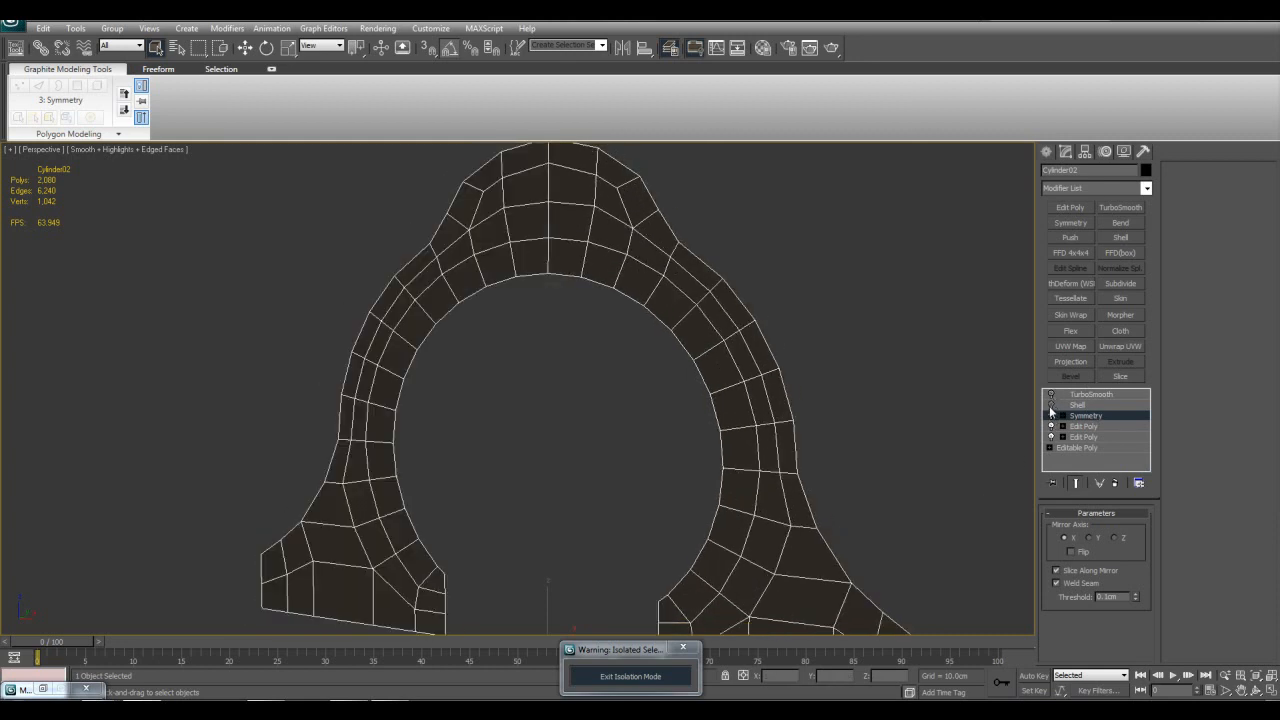
{"action": "left_click", "coordinate": [1051, 404]}
{"action": "left_click", "coordinate": [1051, 394]}
{"action": "left_click", "coordinate": [1063, 395]}
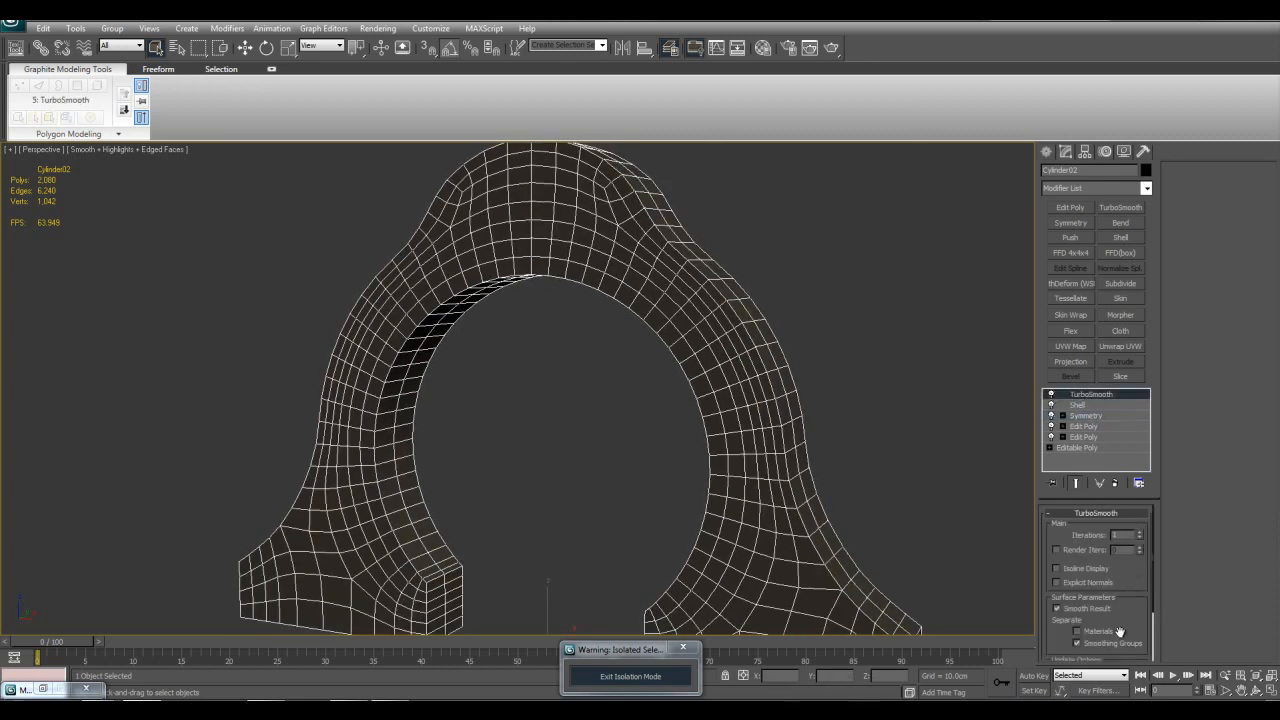
Step: Disable TurboSmooth on the arch surround and select its Shell modifier to examine the thickness parameters
{"action": "left_click", "coordinate": [1051, 394]}
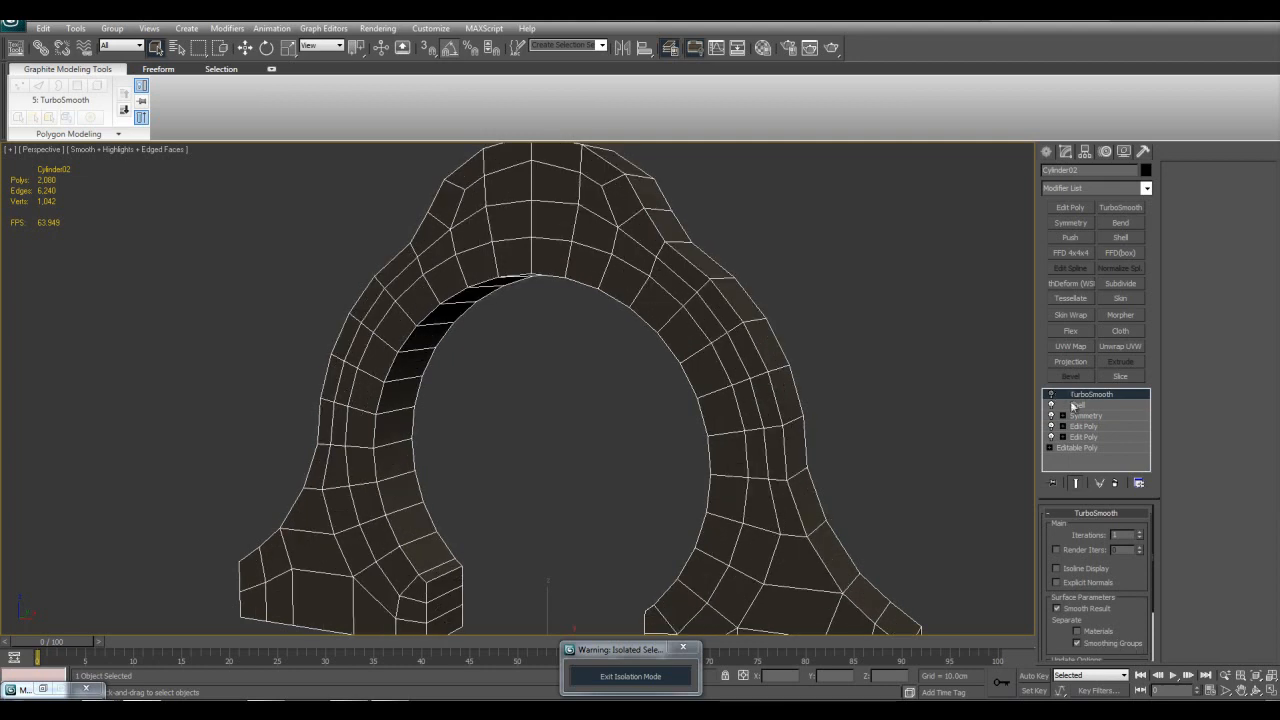
{"action": "left_click", "coordinate": [1078, 404]}
{"action": "middle_click_drag", "start_coordinate": [860, 395], "coordinate": [784, 348], "text": "alt"}
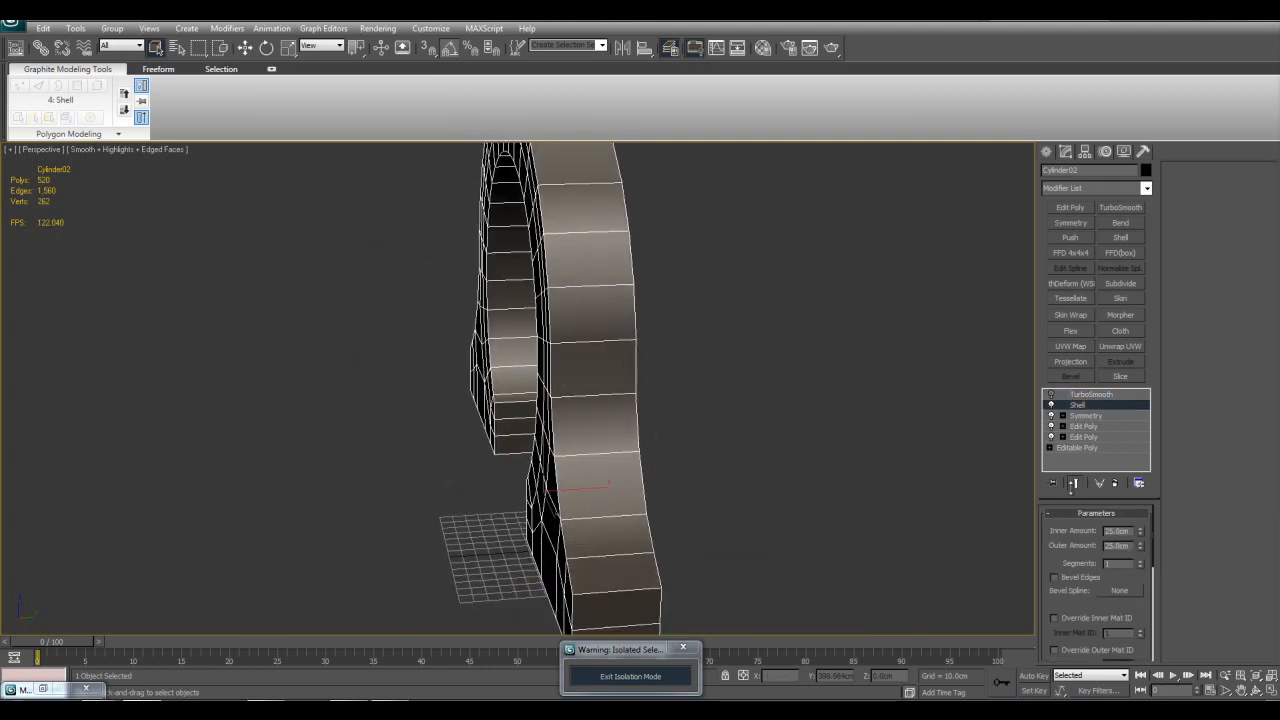
Step: Reset the Inner Amount and Outer Amount of the arch surround's Shell modifier to 0 cm
{"action": "right_click", "coordinate": [1138, 531]}
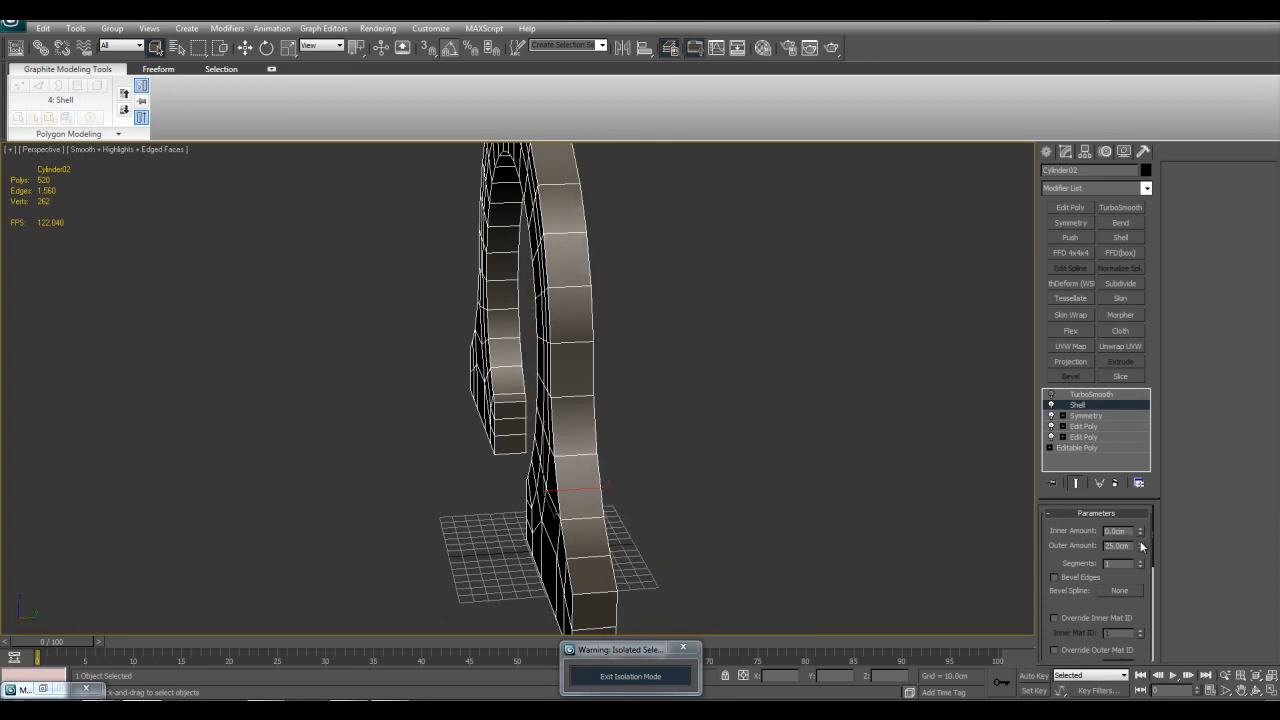
{"action": "right_click", "coordinate": [1139, 546]}
{"action": "middle_click_drag", "start_coordinate": [843, 400], "coordinate": [541, 242], "text": "alt"}
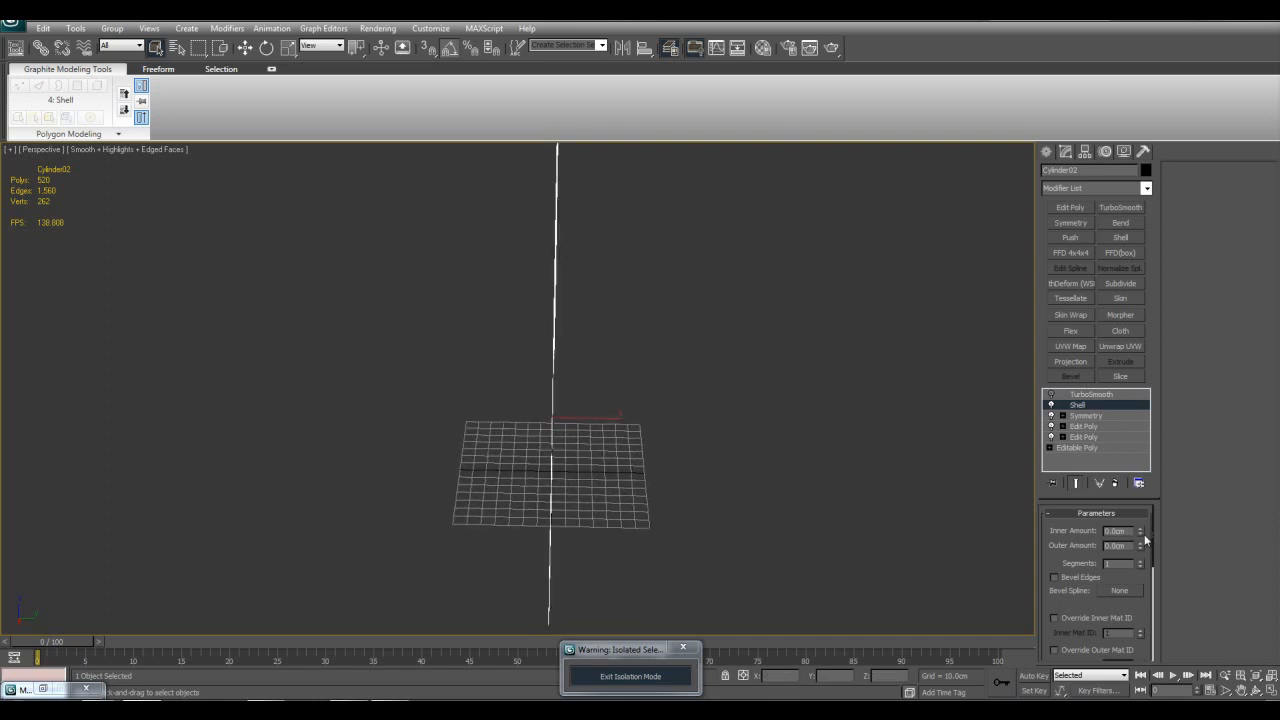
Step: Increase the arch surround's Shell thickness inward and outward, settling both the Inner Amount and Outer Amount at 25 cm
{"action": "left_click_drag", "start_coordinate": [1141, 533], "coordinate": [740, 685]}
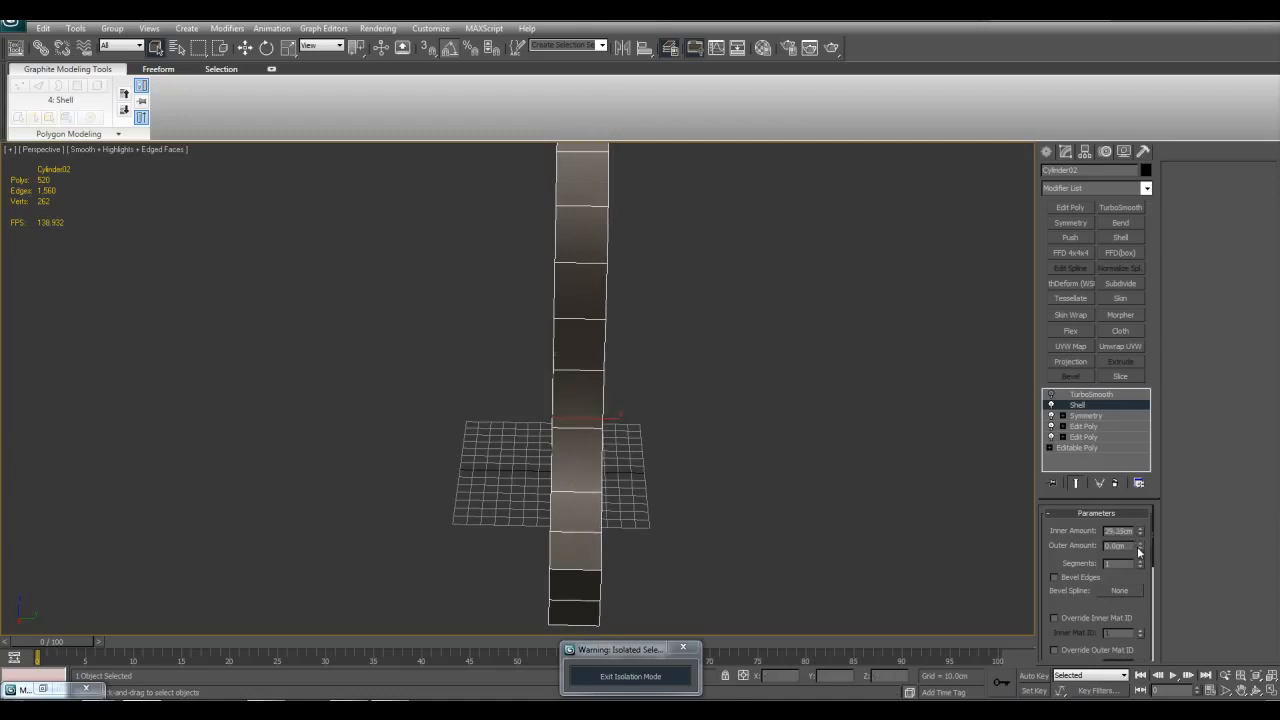
{"action": "left_click_drag", "start_coordinate": [1138, 549], "coordinate": [489, 394]}
{"action": "middle_click_drag", "start_coordinate": [476, 411], "coordinate": [590, 441], "text": "alt"}
{"action": "middle_click_drag", "start_coordinate": [641, 475], "coordinate": [449, 510], "text": "alt"}
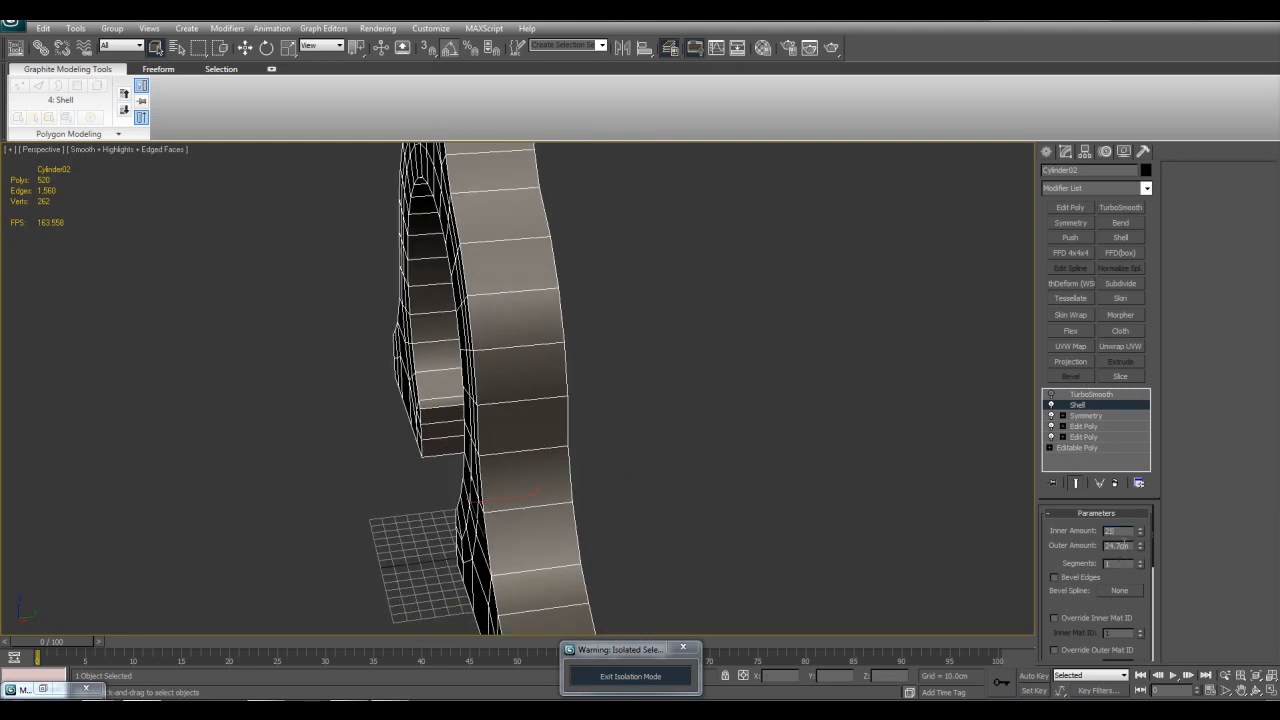
{"action": "left_click_drag", "start_coordinate": [1126, 545], "coordinate": [1094, 541]}
{"action": "type", "text": "25"}
Step: Switch the arch surround's Shell off and on twice to compare it with and without thickness, and clear the selection
{"action": "middle_click_drag", "start_coordinate": [708, 440], "coordinate": [631, 463], "text": "alt"}
{"action": "scroll", "coordinate": [631, 463], "scroll_direction": "up", "scroll_amount": 3}
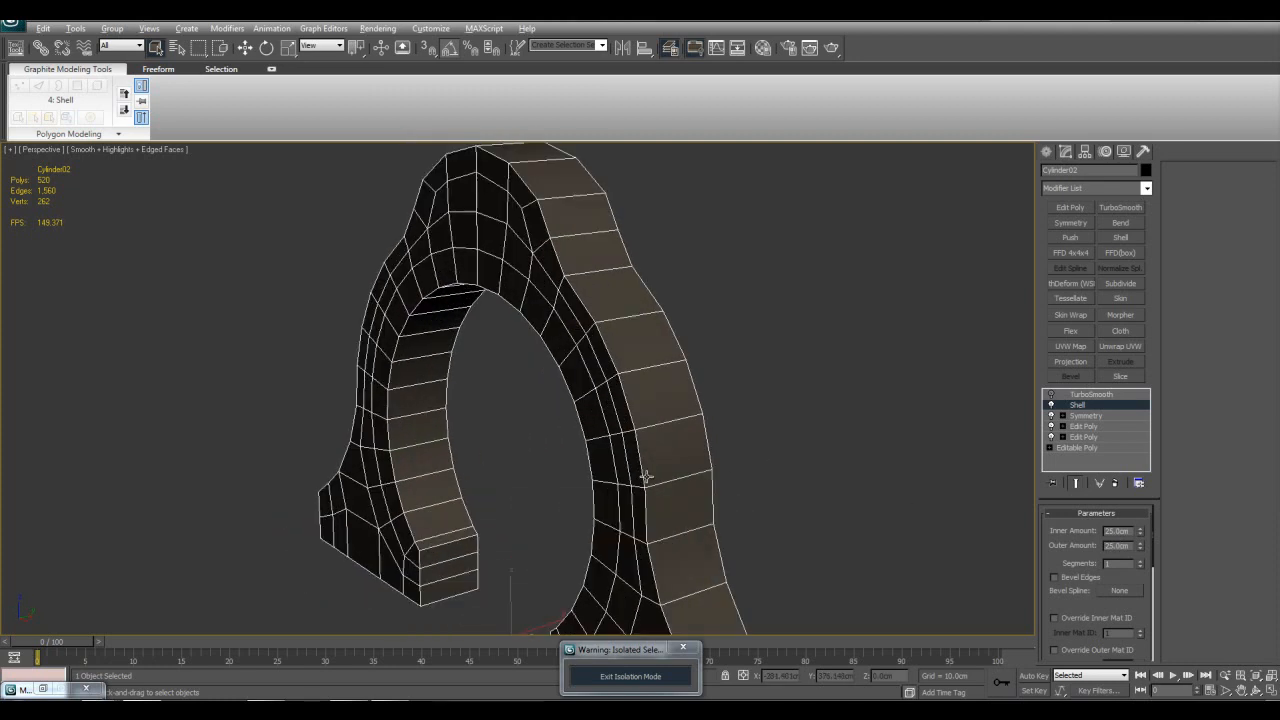
{"action": "left_click", "coordinate": [1050, 405]}
{"action": "left_click", "coordinate": [1050, 405]}
{"action": "left_click", "coordinate": [1050, 406]}
{"action": "left_click", "coordinate": [1050, 405]}
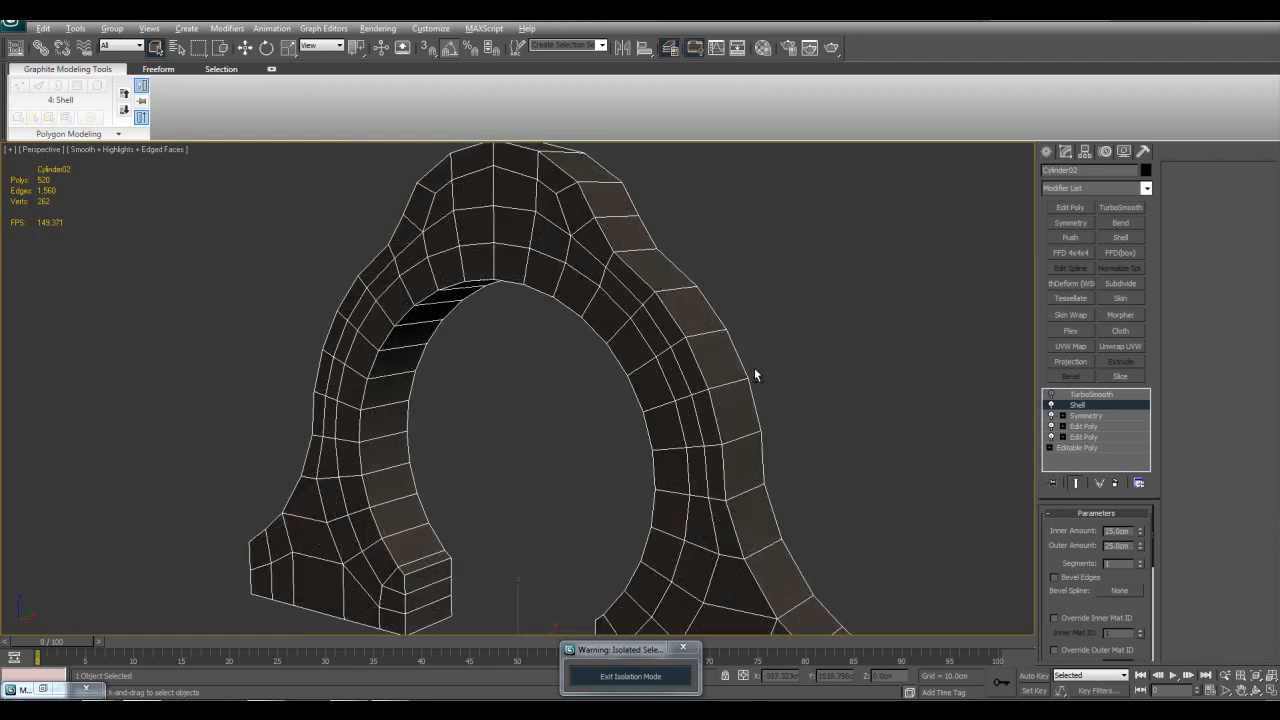
{"action": "middle_click_drag", "start_coordinate": [754, 367], "coordinate": [649, 502], "text": "alt"}
{"action": "left_click", "coordinate": [649, 502]}
Step: Exit isolation mode, select the sphere among the primitives beside the gate and frame it
{"action": "middle_click_drag", "start_coordinate": [829, 258], "coordinate": [789, 266]}
{"action": "scroll", "coordinate": [626, 610], "scroll_direction": "down", "scroll_amount": 5}
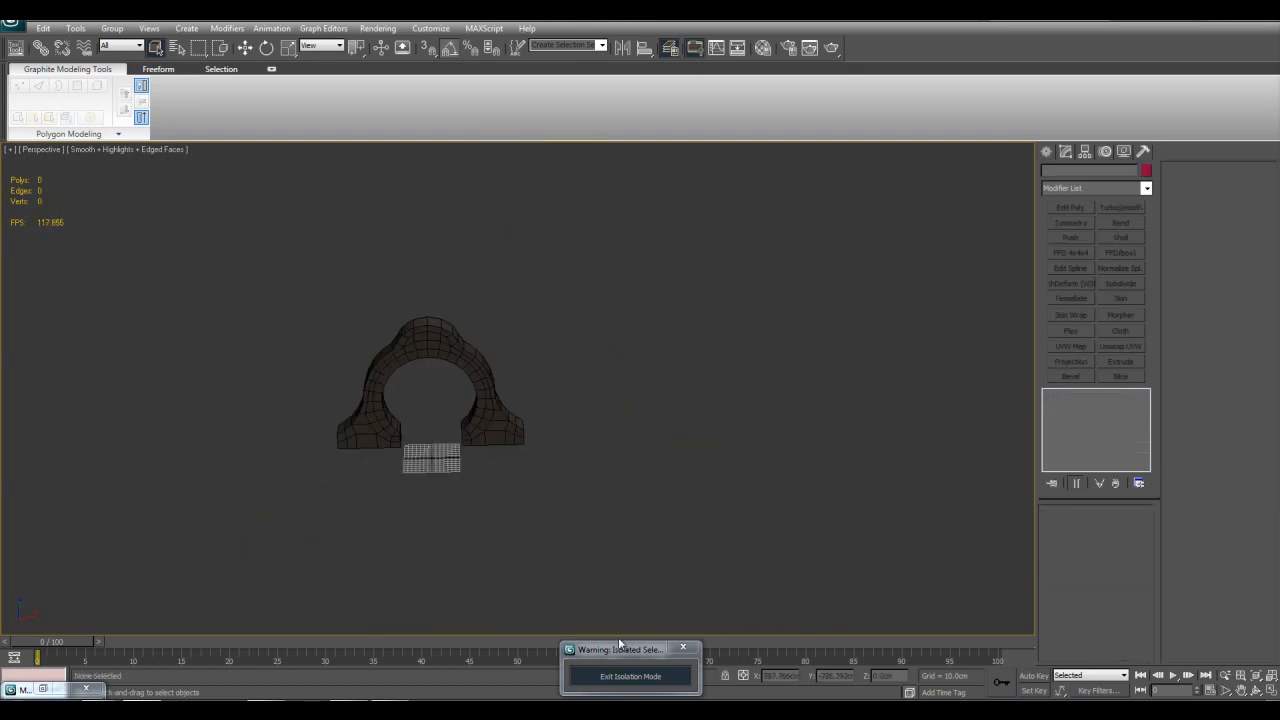
{"action": "left_click", "coordinate": [623, 676]}
{"action": "scroll", "coordinate": [838, 446], "scroll_direction": "down", "scroll_amount": 10}
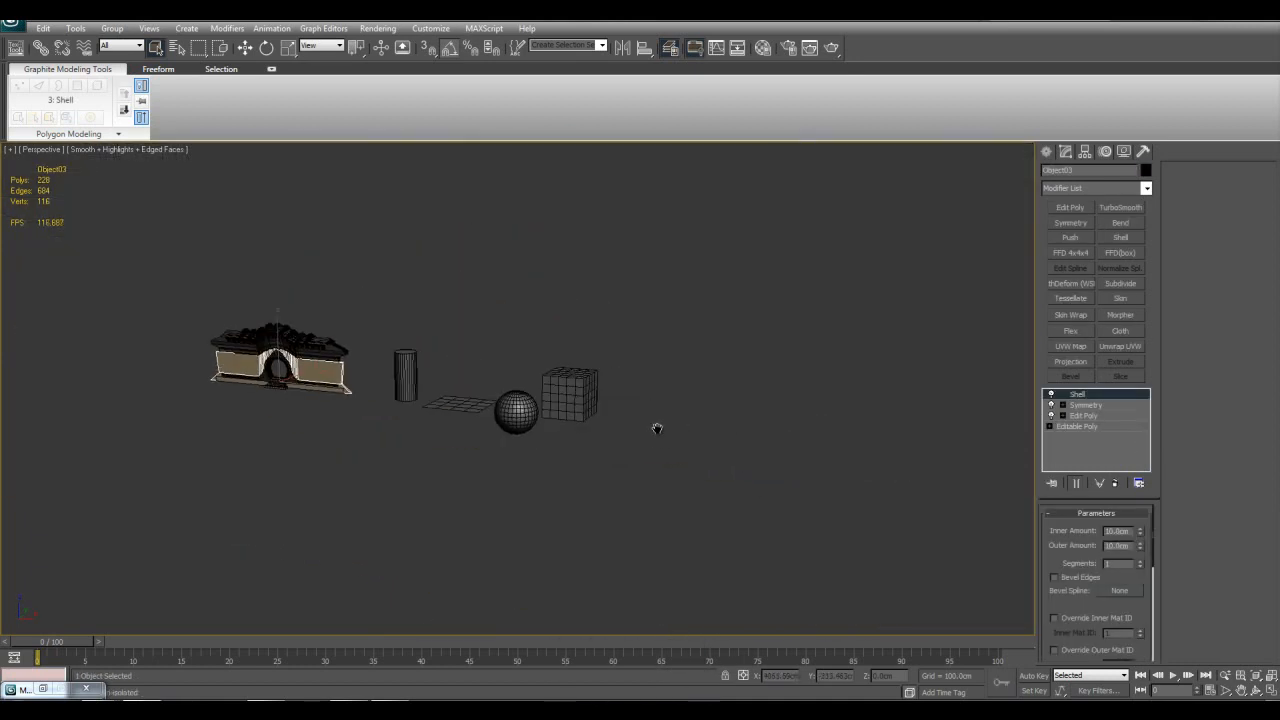
{"action": "left_click", "coordinate": [535, 407]}
{"action": "key", "text": "z"}
{"action": "middle_click_drag", "start_coordinate": [531, 409], "coordinate": [543, 440], "text": "alt"}
{"action": "scroll", "coordinate": [543, 440], "scroll_direction": "down", "scroll_amount": 8}
Step: Isolate the selected sphere from the rest of the scene
{"action": "key", "text": "w"}
{"action": "middle_click_drag", "start_coordinate": [720, 363], "coordinate": [582, 355], "text": "alt"}
{"action": "middle_click_drag", "start_coordinate": [698, 388], "coordinate": [588, 341]}
{"action": "key", "text": "alt+q"}
{"action": "scroll", "coordinate": [680, 388], "scroll_direction": "up", "scroll_amount": 2}
Step: Add an Edit Poly modifier to the sphere and delete the polygons of its upper part to leave an open bowl
{"action": "left_click", "coordinate": [1069, 207]}
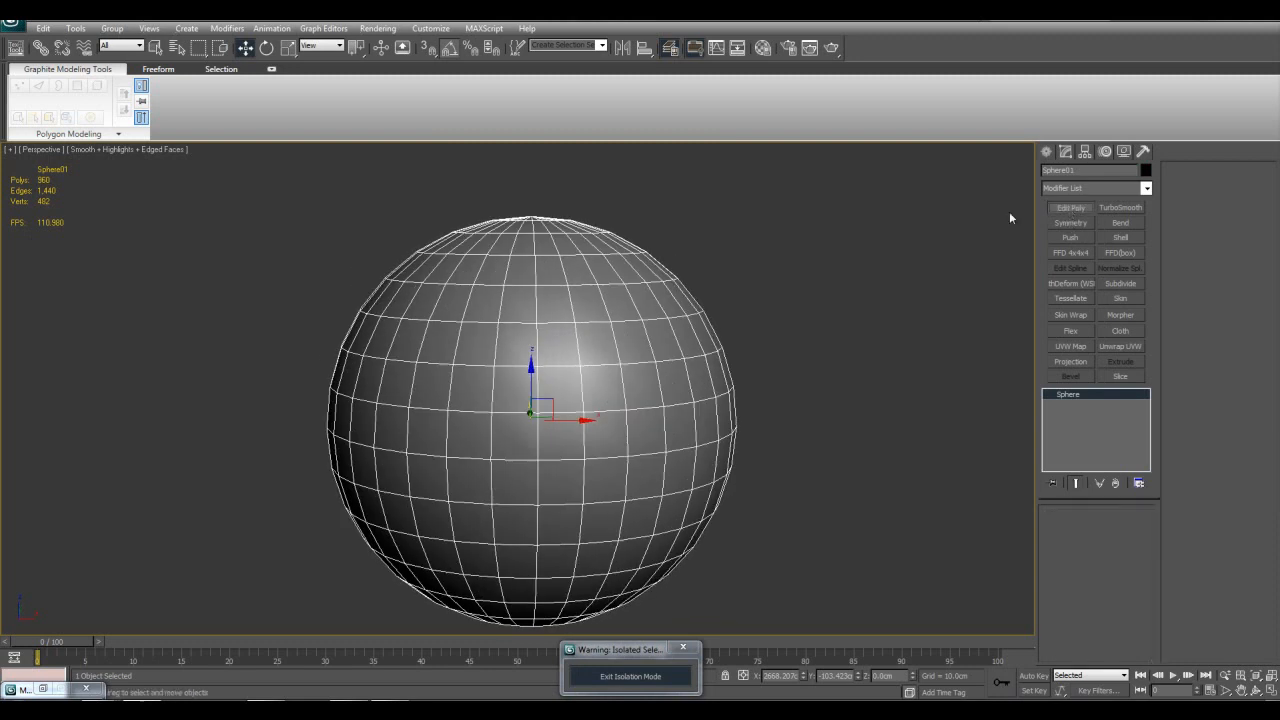
{"action": "key", "text": "4"}
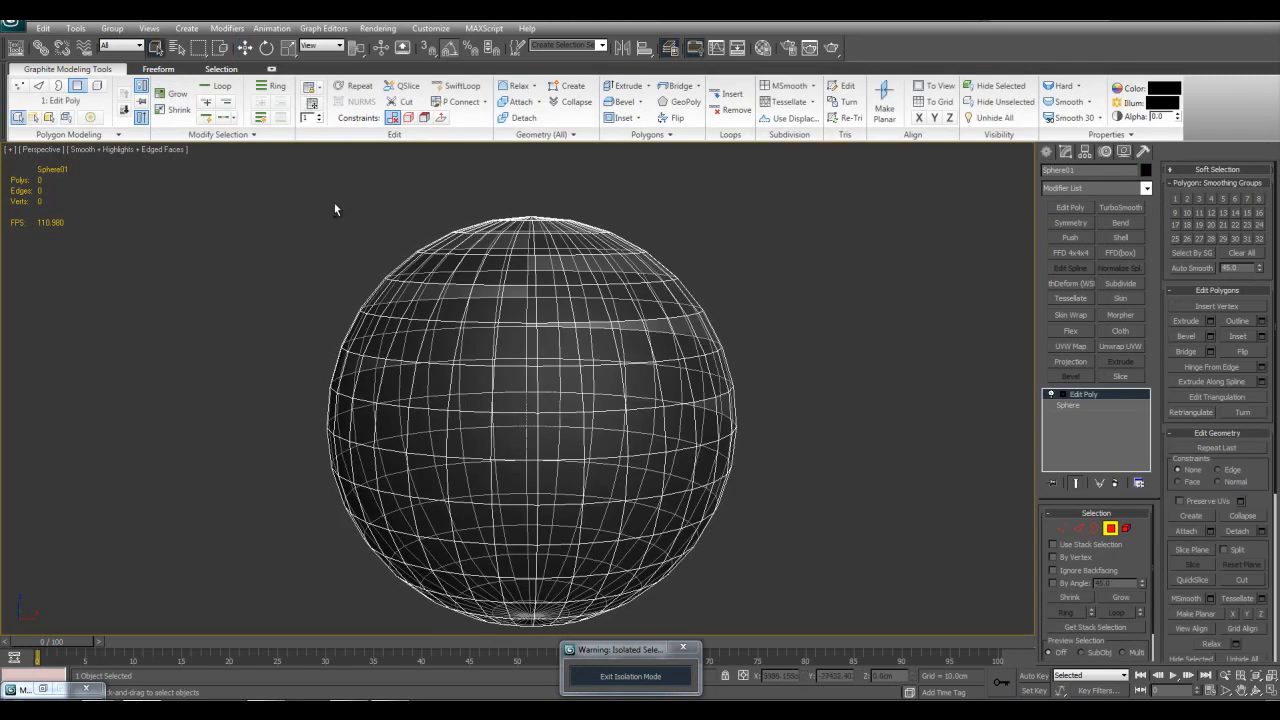
{"action": "left_click_drag", "start_coordinate": [270, 178], "coordinate": [817, 355]}
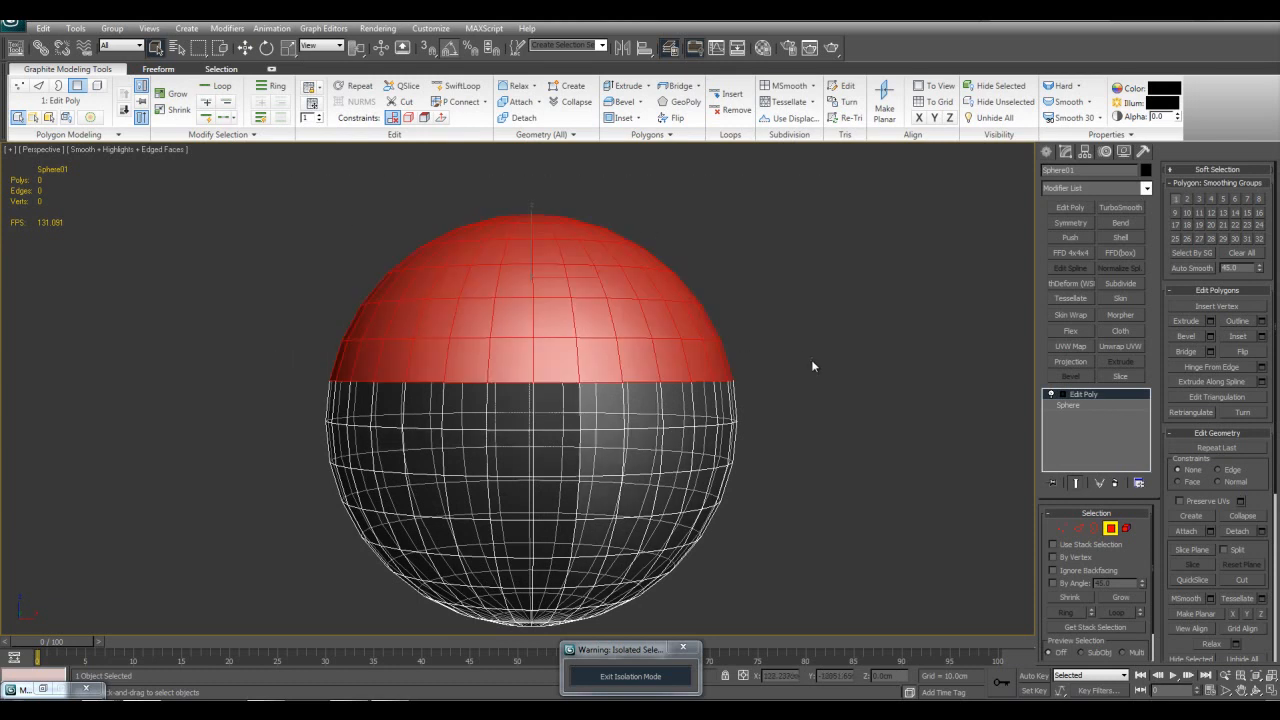
{"action": "key", "text": "Delete"}
{"action": "scroll", "coordinate": [808, 372], "scroll_direction": "up", "scroll_amount": 3}
{"action": "key", "text": "4"}
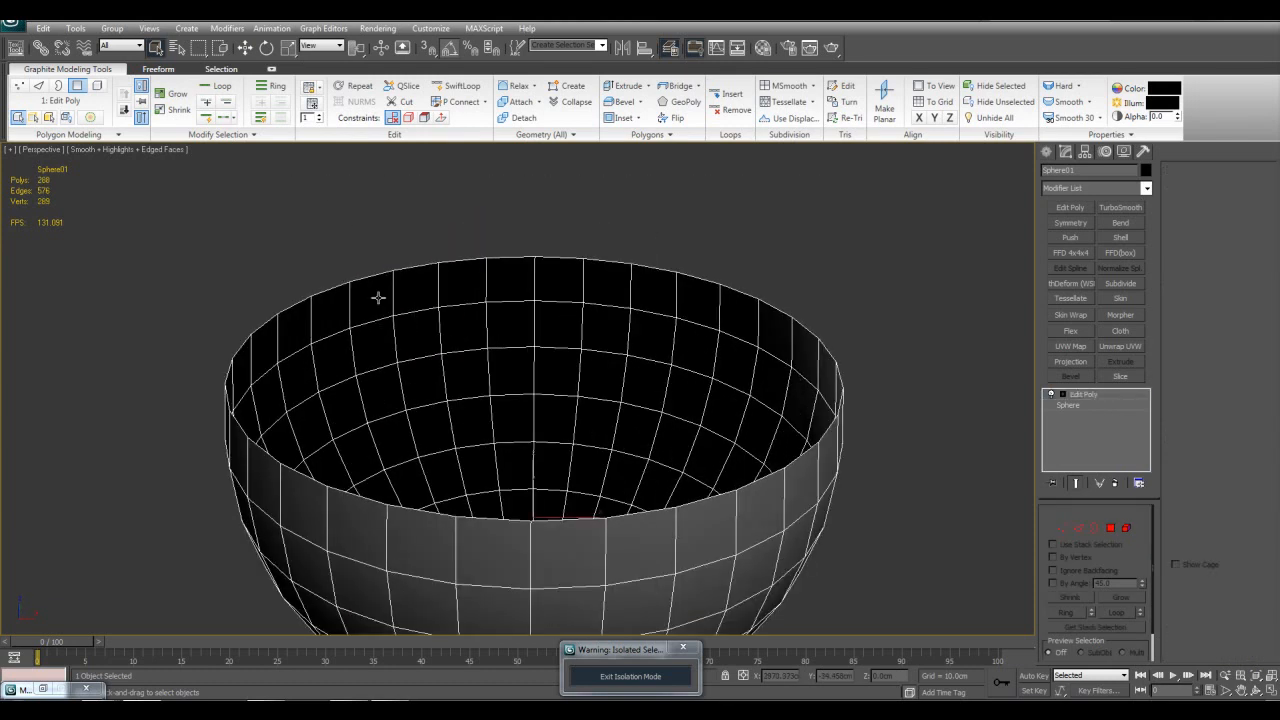
Step: Add a Shell modifier to the open bowl and inspect the thickness along its rim
{"action": "left_click", "coordinate": [1121, 238]}
{"action": "left_click", "coordinate": [920, 322]}
{"action": "scroll", "coordinate": [790, 362], "scroll_direction": "down", "scroll_amount": 4}
{"action": "middle_click_drag", "start_coordinate": [750, 345], "coordinate": [736, 425], "text": "alt"}
{"action": "left_click", "coordinate": [628, 392]}
{"action": "scroll", "coordinate": [628, 392], "scroll_direction": "up", "scroll_amount": 3}
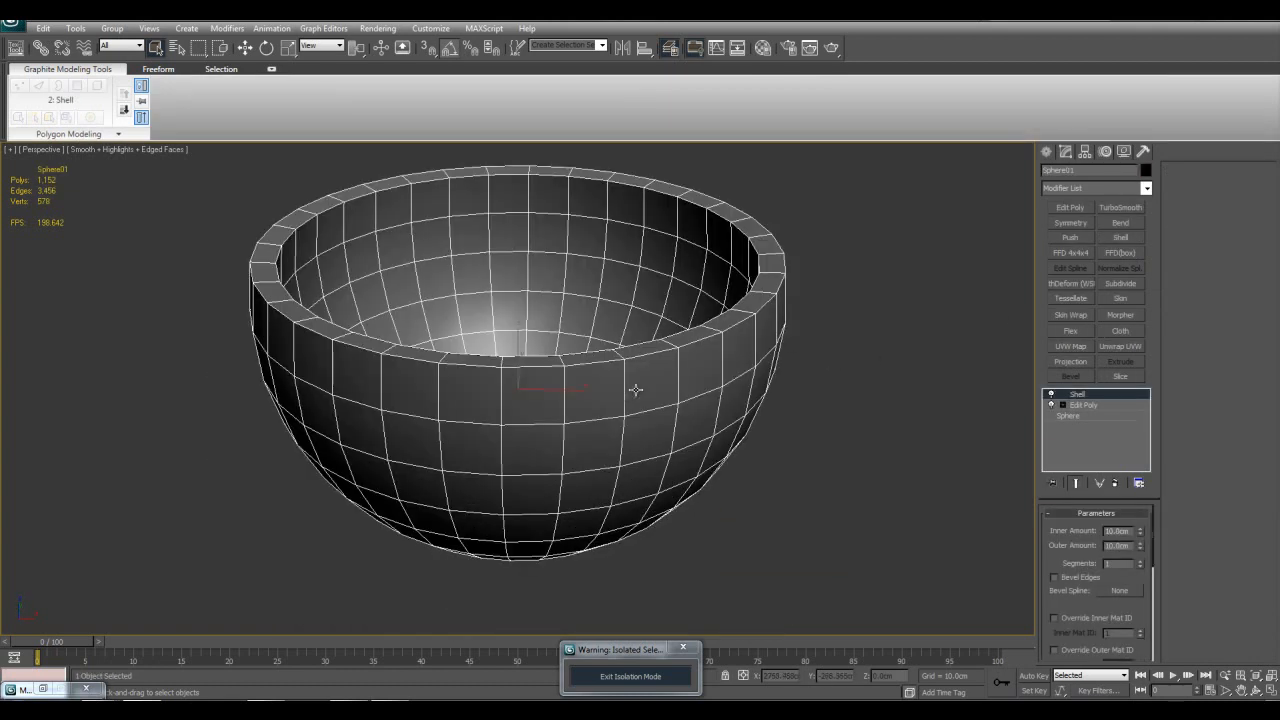
{"action": "middle_click_drag", "start_coordinate": [680, 345], "coordinate": [669, 374], "text": "alt"}
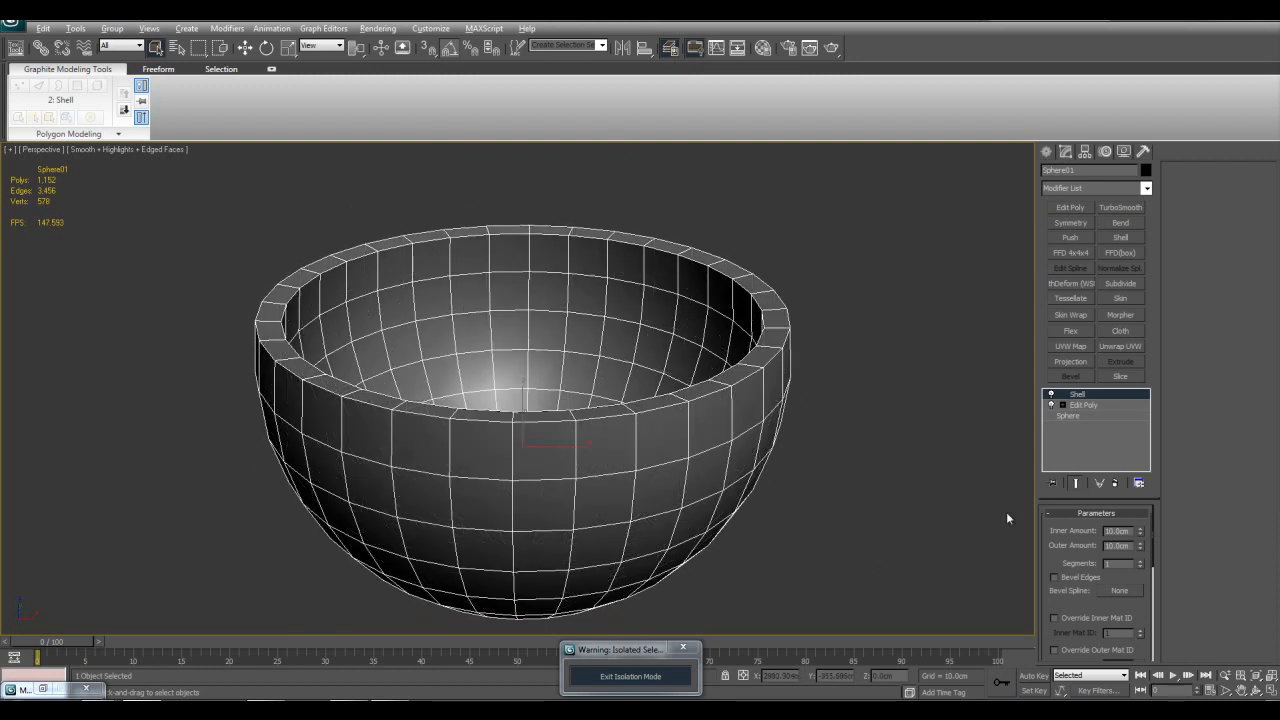
Step: Delete the Shell and Edit Poly modifiers from the sphere, and exit isolation mode
{"action": "right_click", "coordinate": [1084, 404]}
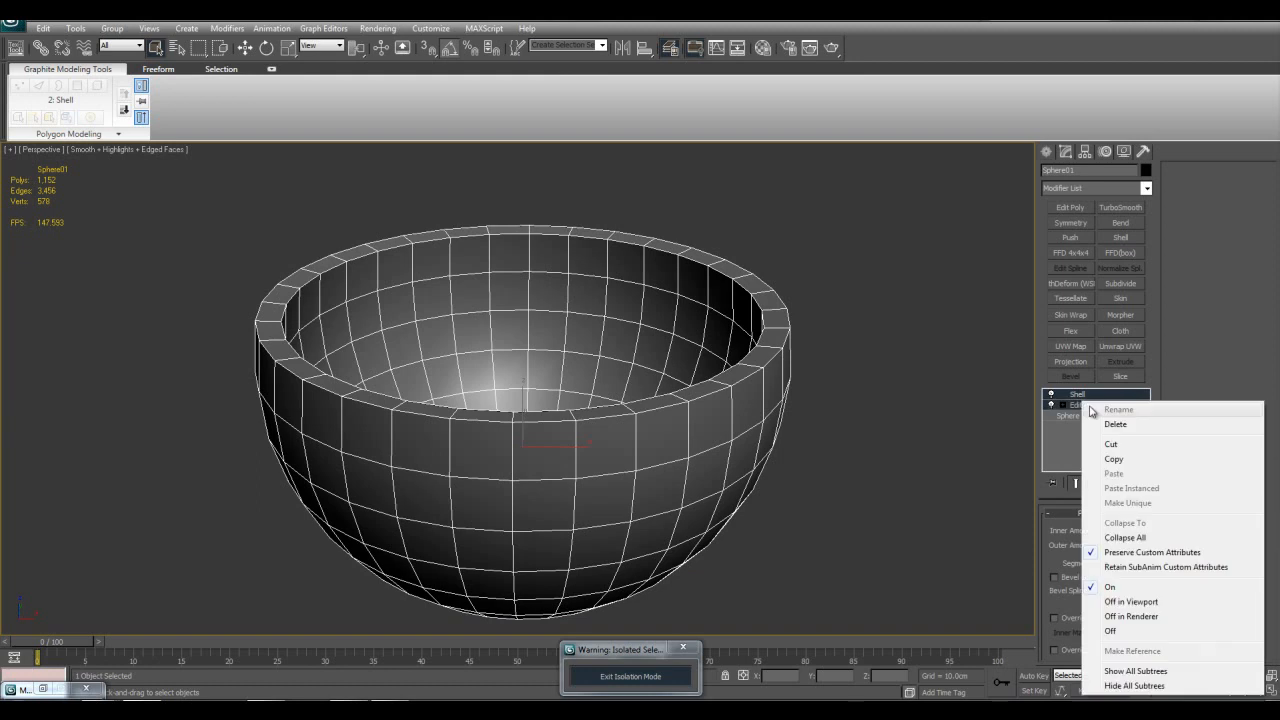
{"action": "left_click", "coordinate": [1103, 425]}
{"action": "left_click", "coordinate": [671, 677]}
{"action": "key", "text": "z"}
{"action": "scroll", "coordinate": [377, 348], "scroll_direction": "down", "scroll_amount": 5}
{"action": "middle_click_drag", "start_coordinate": [238, 288], "coordinate": [678, 379]}
{"action": "middle_click_drag", "start_coordinate": [708, 247], "coordinate": [487, 172]}
Step: Add a Skew modifier to the sphere and set its Amount to 100 cm
{"action": "left_click", "coordinate": [1146, 188]}
{"action": "scroll", "coordinate": [1134, 451], "scroll_direction": "down", "scroll_amount": 10}
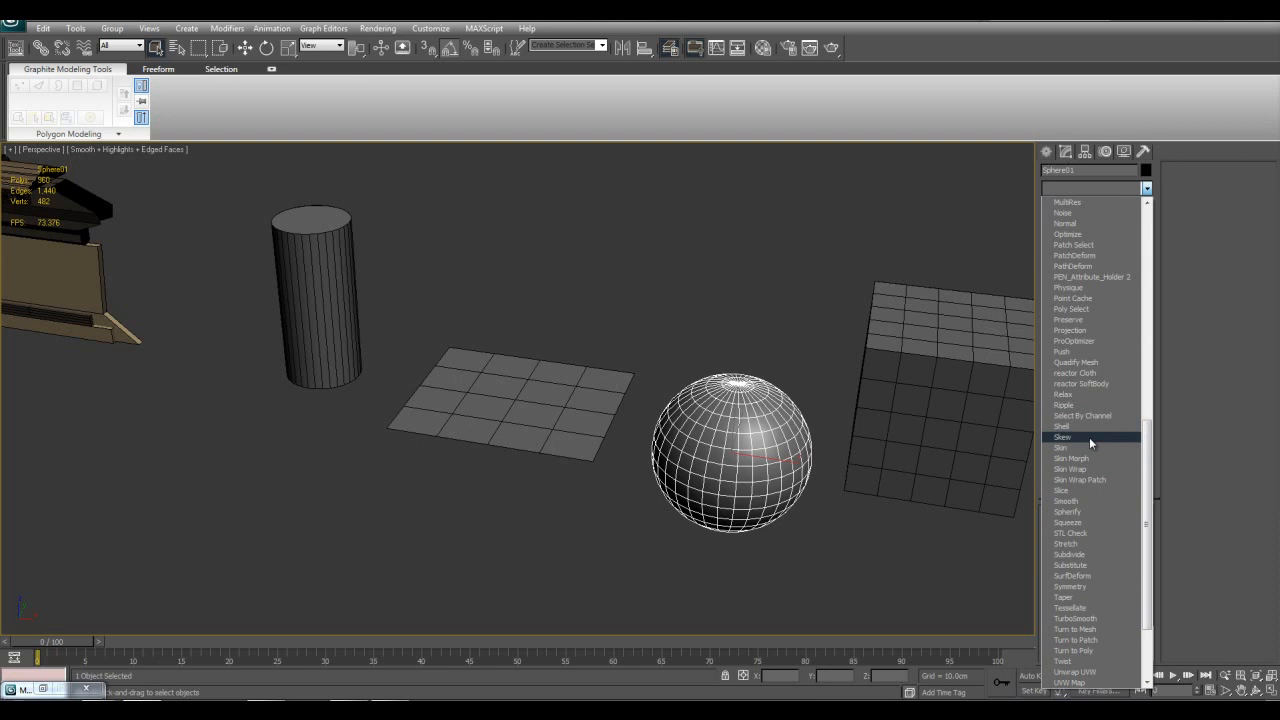
{"action": "left_click", "coordinate": [1089, 437]}
{"action": "scroll", "coordinate": [893, 433], "scroll_direction": "up", "scroll_amount": 5}
{"action": "scroll", "coordinate": [720, 402], "scroll_direction": "down", "scroll_amount": 3}
{"action": "scroll", "coordinate": [750, 445], "scroll_direction": "up", "scroll_amount": 3}
{"action": "scroll", "coordinate": [882, 489], "scroll_direction": "down", "scroll_amount": 3}
{"action": "left_click_drag", "start_coordinate": [1133, 541], "coordinate": [1133, 512]}
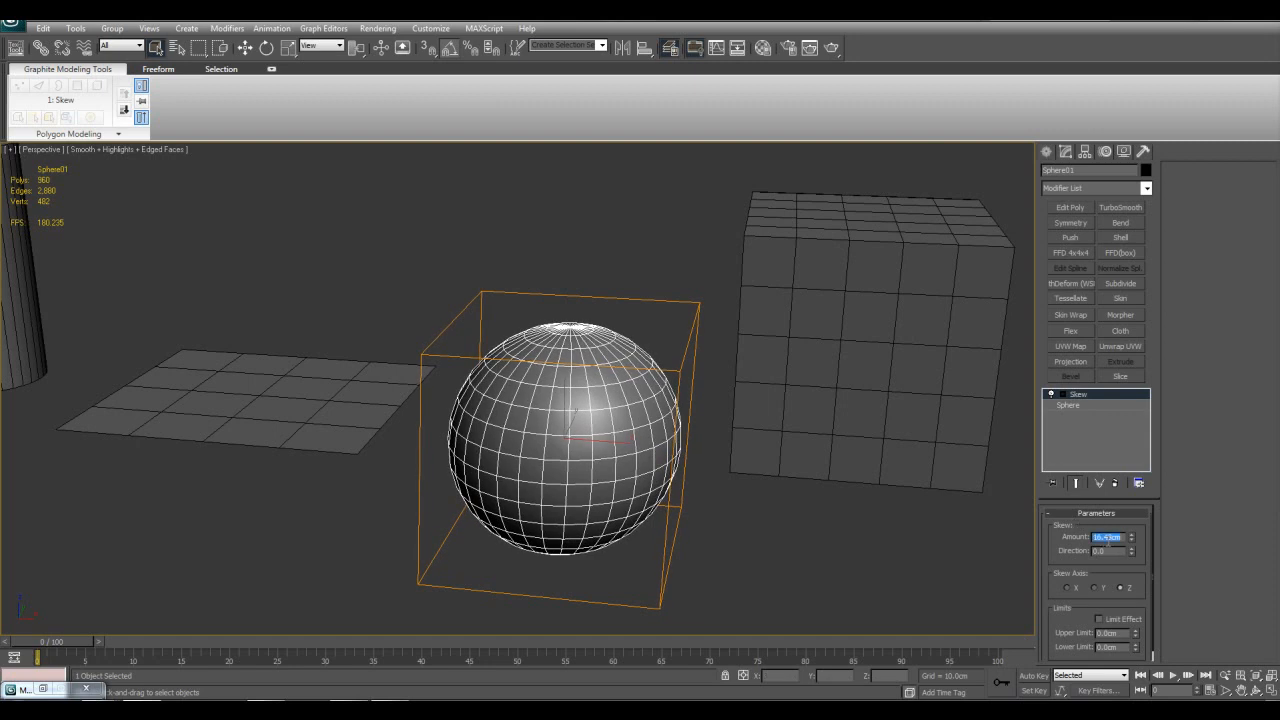
{"action": "type", "text": "00"}
{"action": "key", "text": "Return"}
Step: Set the sphere's Skew Direction to 507 and try the X and Y skew axes
{"action": "middle_click_drag", "start_coordinate": [711, 382], "coordinate": [774, 408]}
{"action": "left_click_drag", "start_coordinate": [1133, 550], "coordinate": [1074, 588]}
{"action": "left_click", "coordinate": [1074, 588]}
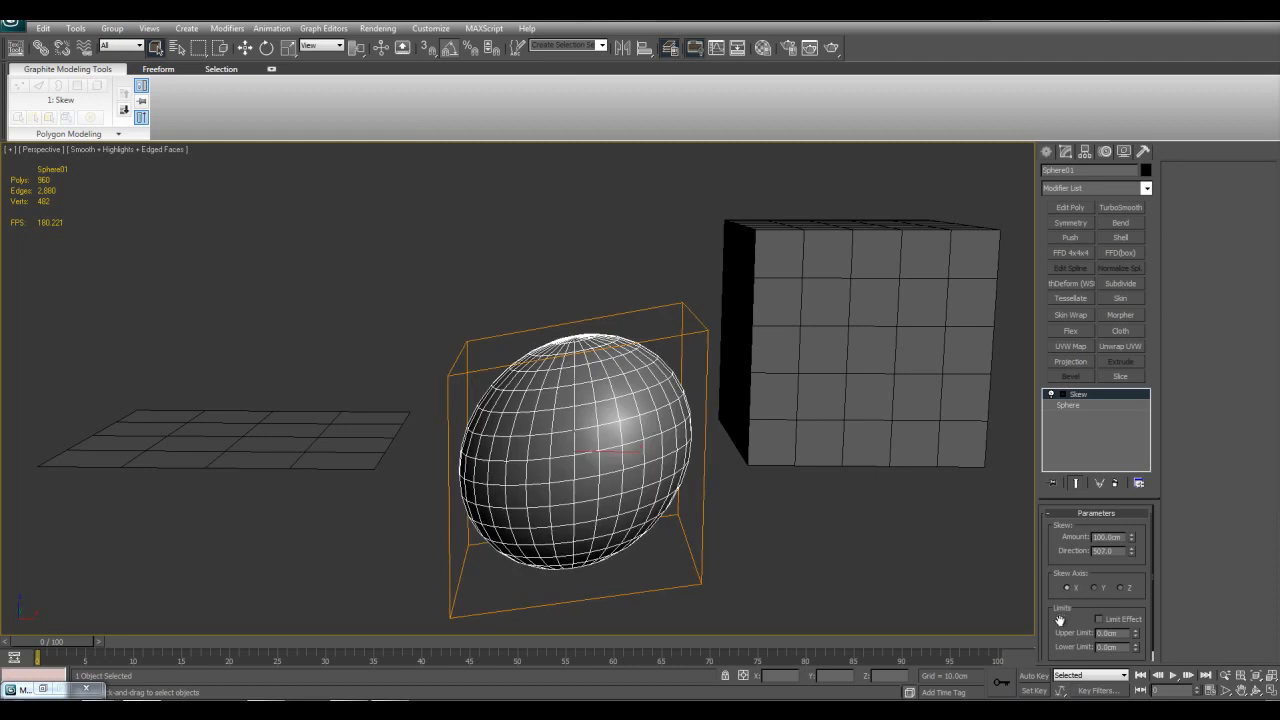
{"action": "left_click", "coordinate": [1105, 590]}
{"action": "middle_click_drag", "start_coordinate": [874, 495], "coordinate": [853, 418], "text": "alt"}
Step: Delete the Skew modifier from the sphere
{"action": "right_click", "coordinate": [1079, 394]}
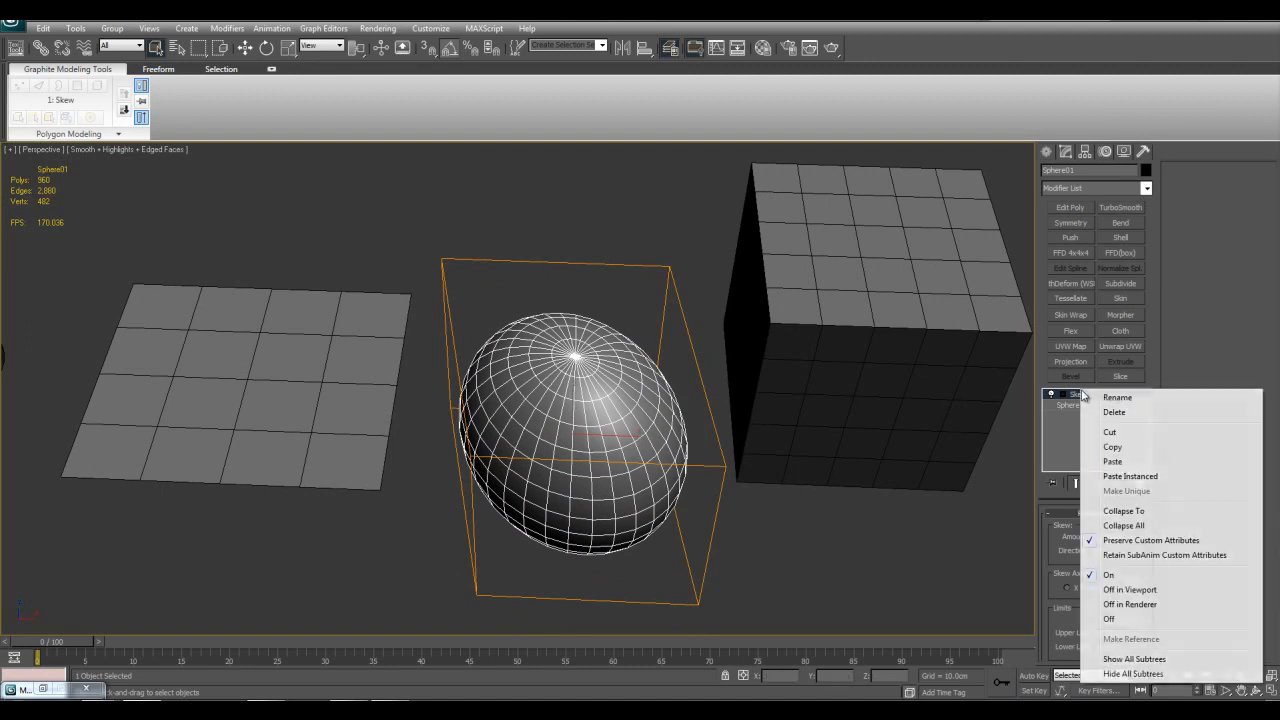
{"action": "left_click", "coordinate": [843, 543]}
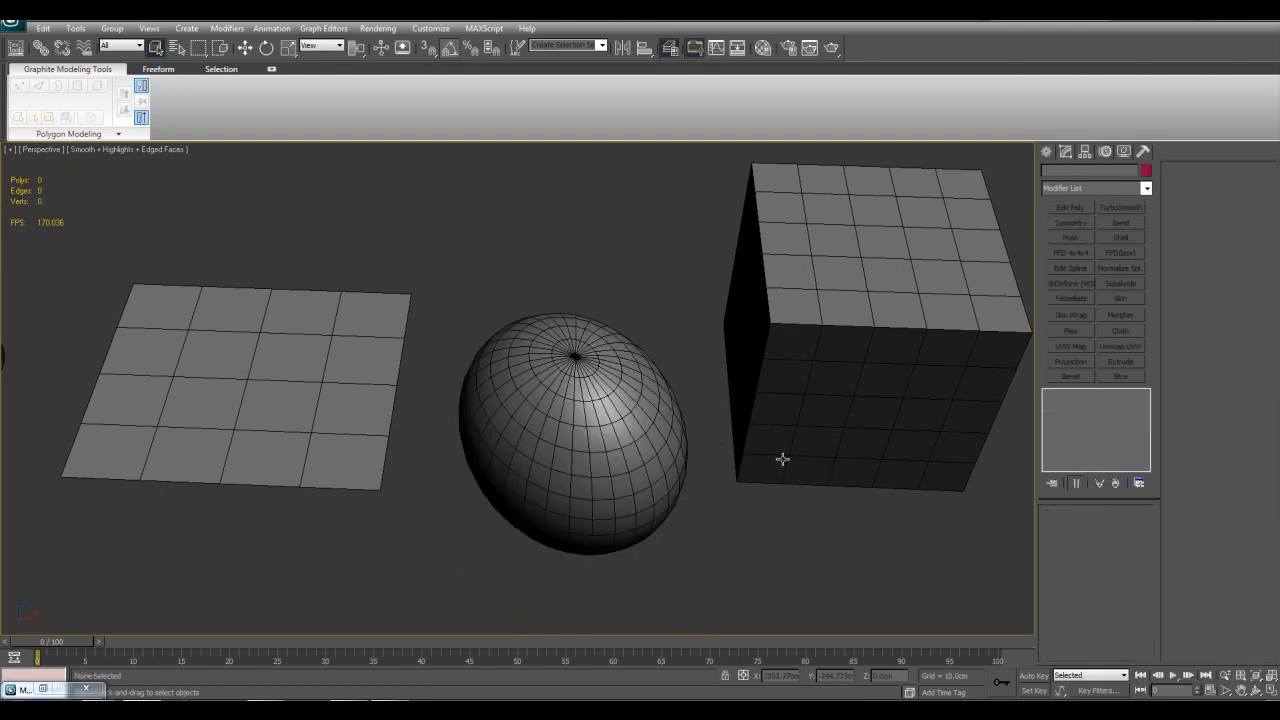
{"action": "middle_click_drag", "start_coordinate": [755, 421], "coordinate": [754, 447], "text": "alt"}
{"action": "left_click", "coordinate": [645, 447]}
{"action": "middle_click_drag", "start_coordinate": [645, 450], "coordinate": [977, 394], "text": "alt"}
{"action": "right_click", "coordinate": [1080, 401]}
{"action": "left_click", "coordinate": [1105, 418]}
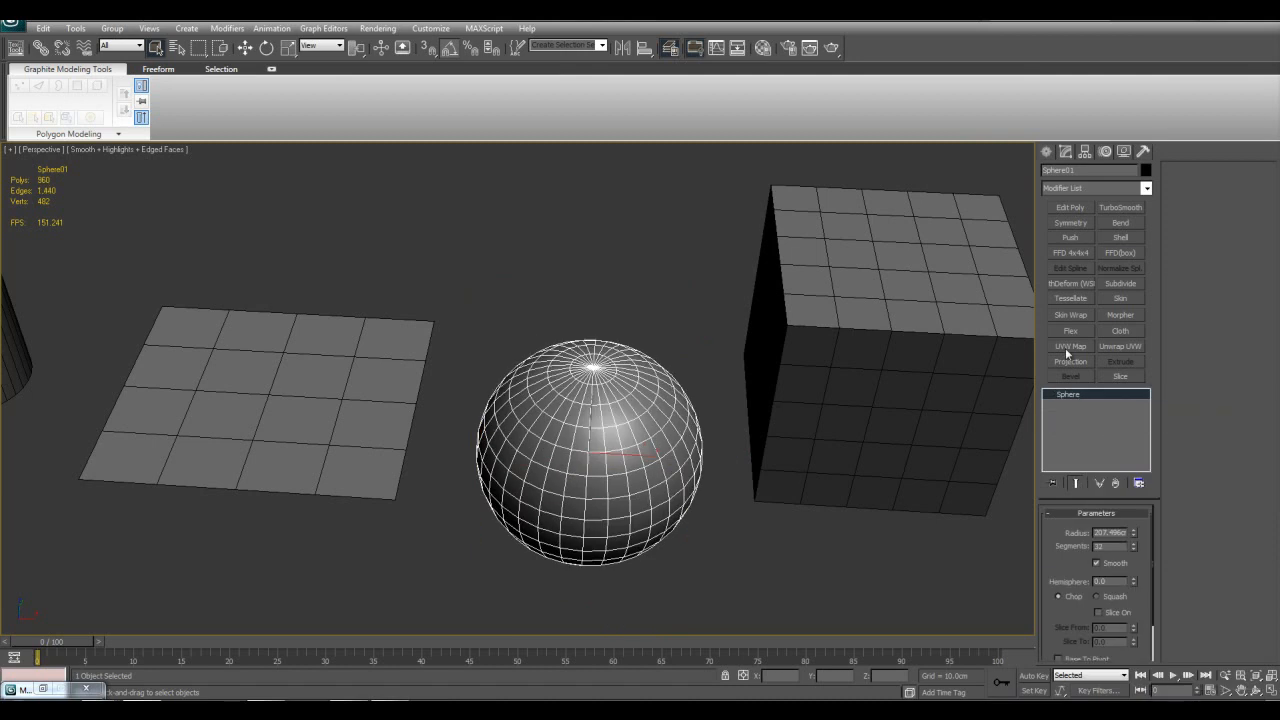
{"action": "left_click", "coordinate": [1146, 188]}
{"action": "left_click_drag", "start_coordinate": [1145, 219], "coordinate": [1143, 425]}
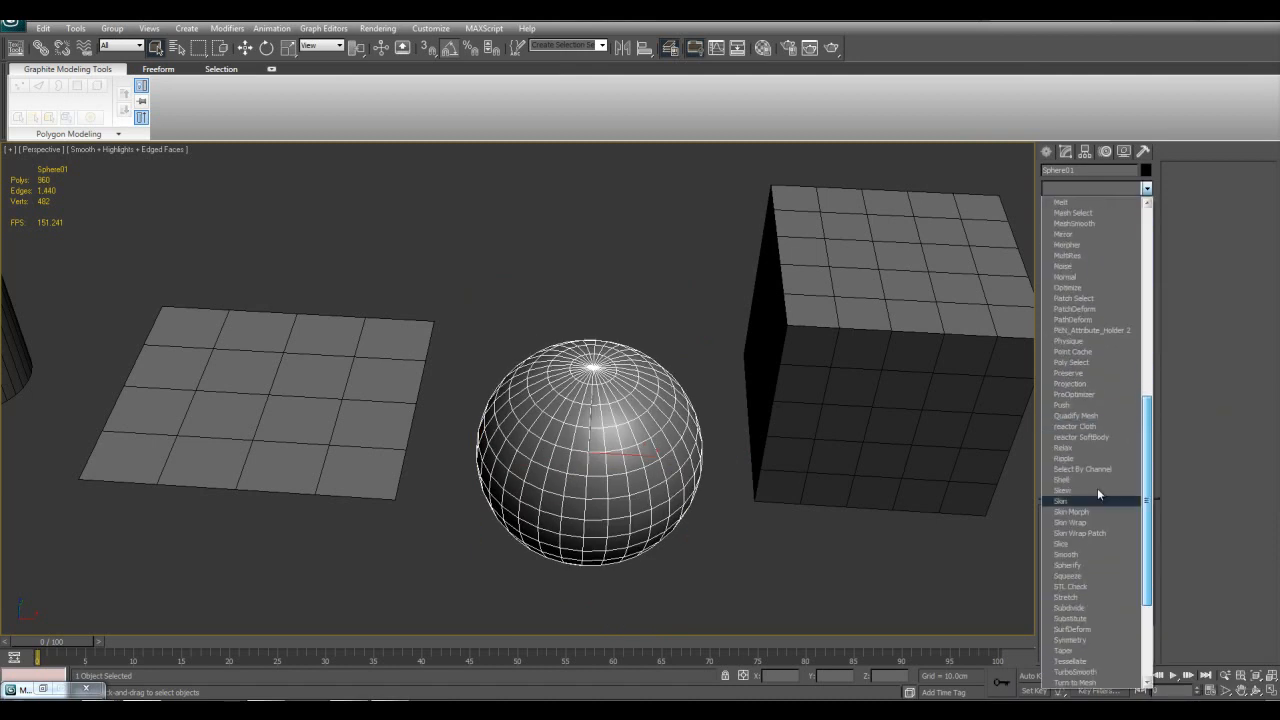
{"action": "left_click", "coordinate": [800, 542]}
Step: Select all the objects of the round gate building, isolate them and clear the selection
{"action": "middle_click_drag", "start_coordinate": [286, 423], "coordinate": [947, 538]}
{"action": "scroll", "coordinate": [361, 428], "scroll_direction": "down", "scroll_amount": 4}
{"action": "scroll", "coordinate": [947, 538], "scroll_direction": "up", "scroll_amount": 3}
{"action": "left_click_drag", "start_coordinate": [181, 261], "coordinate": [877, 568]}
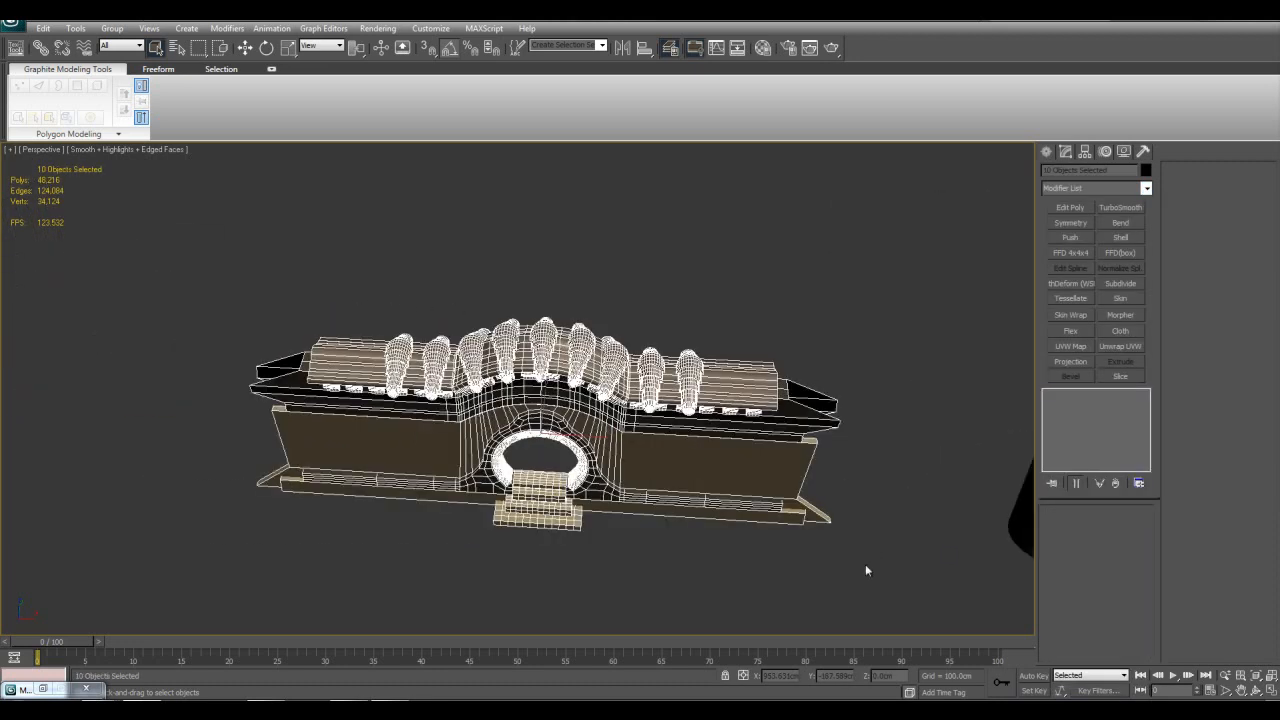
{"action": "middle_click_drag", "start_coordinate": [877, 573], "coordinate": [841, 476], "text": "alt"}
{"action": "key", "text": "alt+q"}
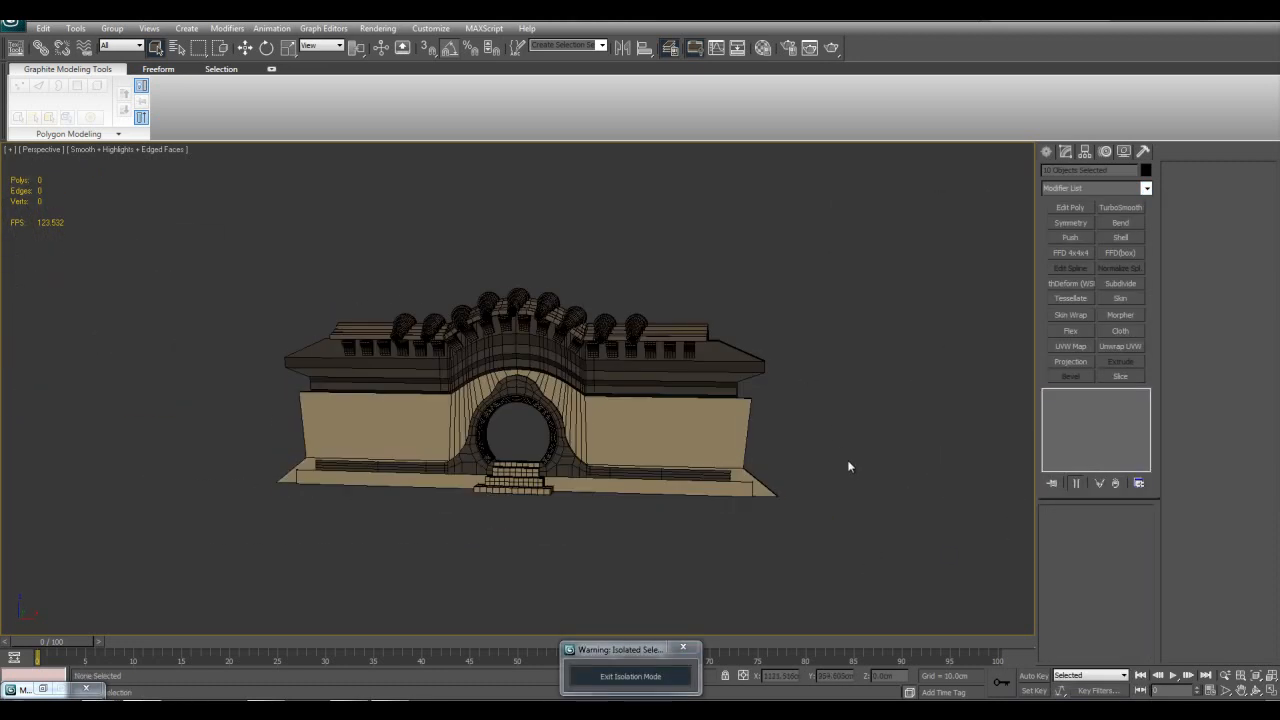
{"action": "left_click", "coordinate": [652, 447]}
{"action": "scroll", "coordinate": [652, 447], "scroll_direction": "down", "scroll_amount": 5}
{"action": "left_click", "coordinate": [789, 437]}
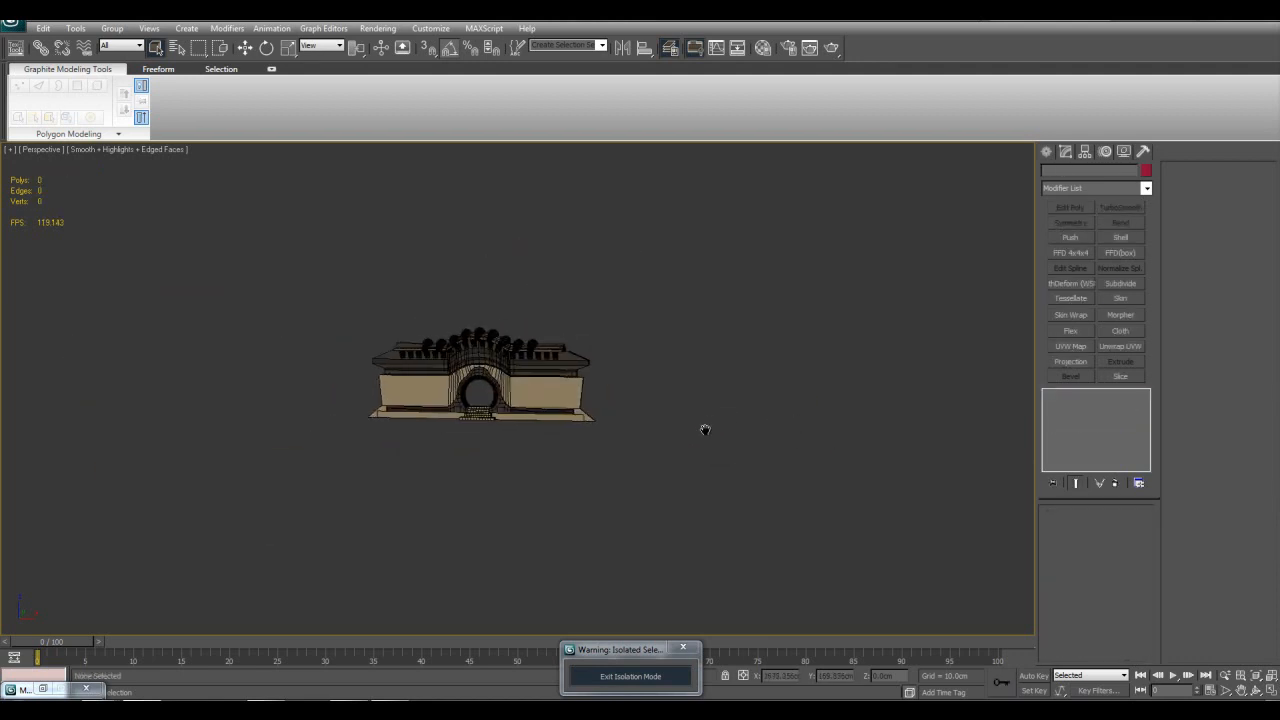
Step: Select the base strip beneath the gate's wall to examine its modifier stack
{"action": "scroll", "coordinate": [660, 422], "scroll_direction": "up", "scroll_amount": 7}
{"action": "left_click", "coordinate": [638, 439]}
{"action": "middle_click_drag", "start_coordinate": [587, 446], "coordinate": [612, 411]}
{"action": "left_click", "coordinate": [497, 471]}
{"action": "left_click", "coordinate": [547, 522]}
{"action": "middle_click_drag", "start_coordinate": [850, 371], "coordinate": [690, 414]}
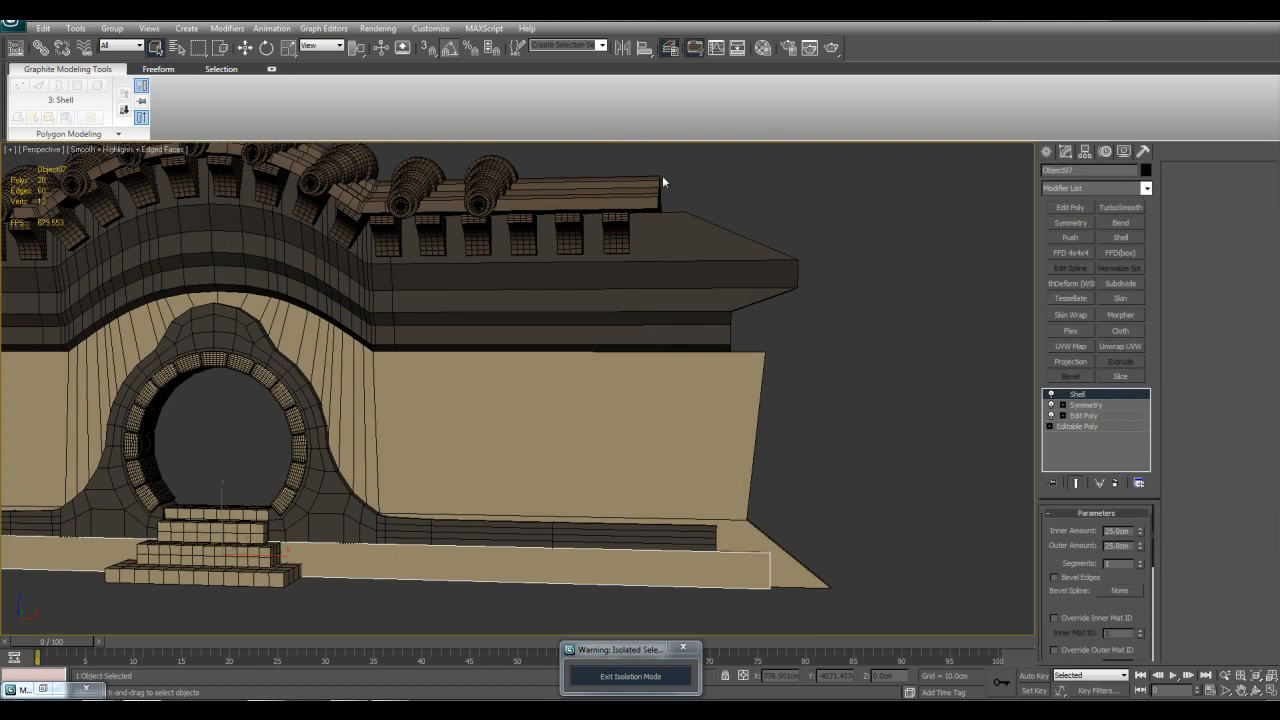
Step: Select the gate's main wall to examine its Shell and Symmetry modifiers, and clear the selection
{"action": "scroll", "coordinate": [727, 577], "scroll_direction": "down", "scroll_amount": 3}
{"action": "left_click", "coordinate": [727, 577]}
{"action": "left_click", "coordinate": [597, 433]}
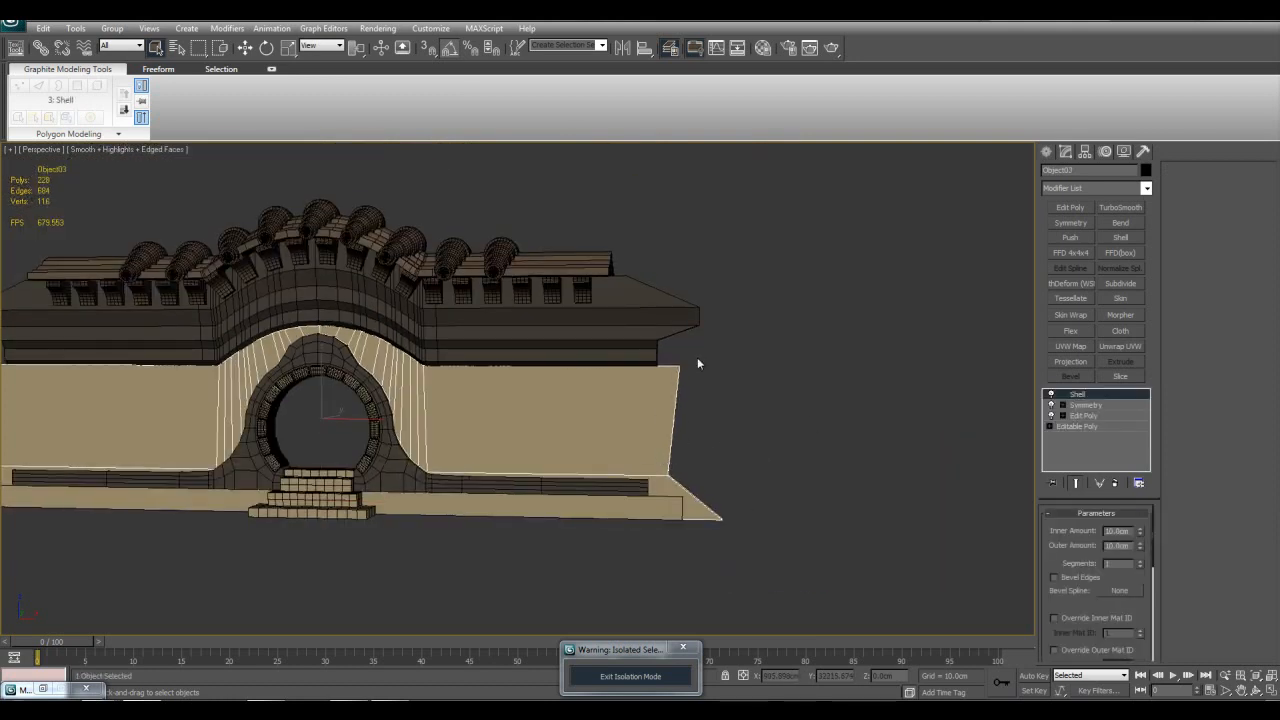
{"action": "left_click", "coordinate": [634, 318]}
{"action": "left_click", "coordinate": [629, 334]}
{"action": "left_click", "coordinate": [669, 420]}
{"action": "left_click", "coordinate": [630, 281]}
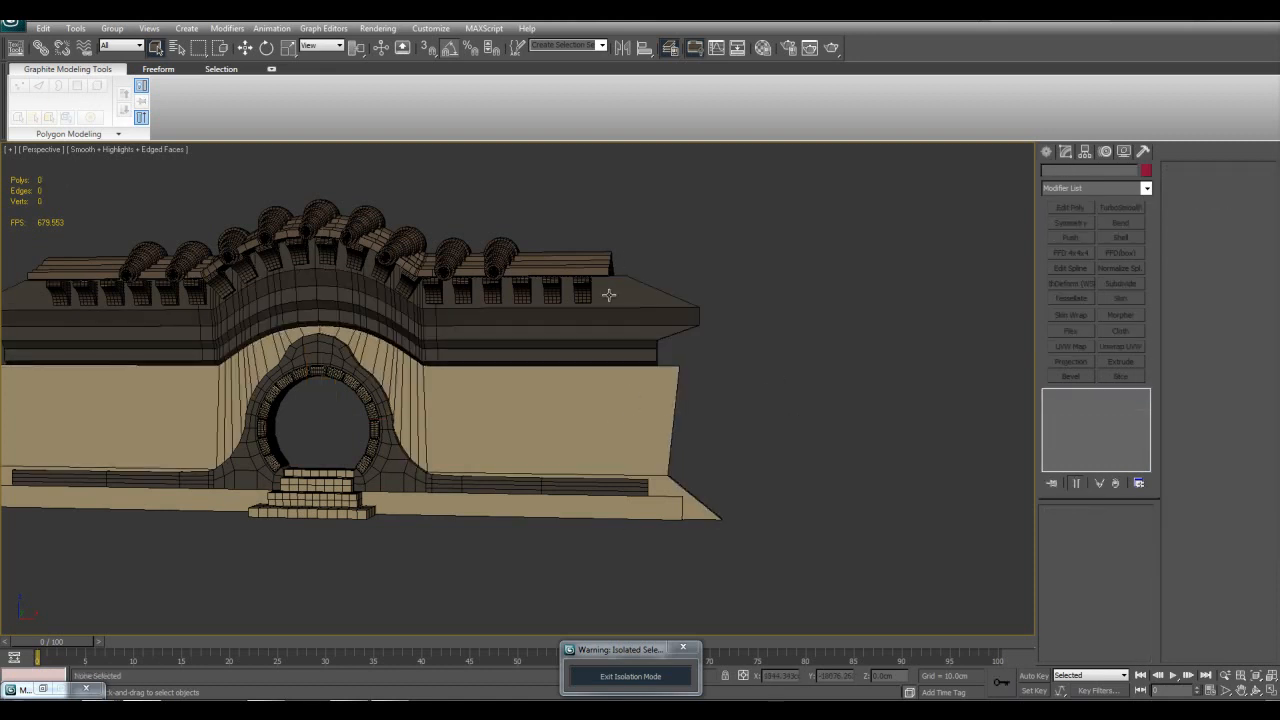
Step: Select the curved cornice under the roof tiles, examine its stacked Symmetry modifiers and outer end, and clear the selection
{"action": "middle_click_drag", "start_coordinate": [623, 492], "coordinate": [634, 490], "text": "alt"}
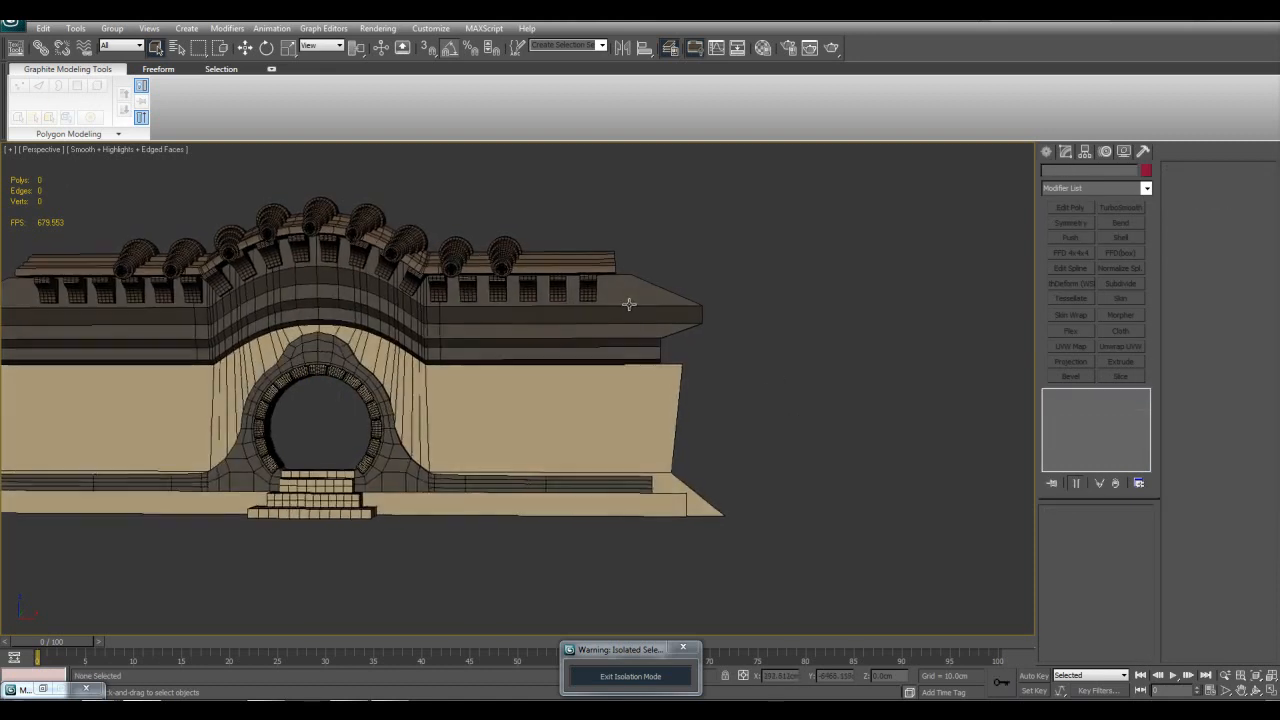
{"action": "middle_click_drag", "start_coordinate": [625, 293], "coordinate": [639, 319]}
{"action": "scroll", "coordinate": [581, 343], "scroll_direction": "up", "scroll_amount": 5}
{"action": "left_click", "coordinate": [581, 343]}
{"action": "scroll", "coordinate": [577, 351], "scroll_direction": "down", "scroll_amount": 5}
{"action": "scroll", "coordinate": [609, 380], "scroll_direction": "up", "scroll_amount": 5}
{"action": "scroll", "coordinate": [700, 357], "scroll_direction": "down", "scroll_amount": 4}
{"action": "middle_click_drag", "start_coordinate": [598, 374], "coordinate": [604, 328]}
{"action": "key", "text": "w"}
{"action": "scroll", "coordinate": [562, 358], "scroll_direction": "down", "scroll_amount": 3}
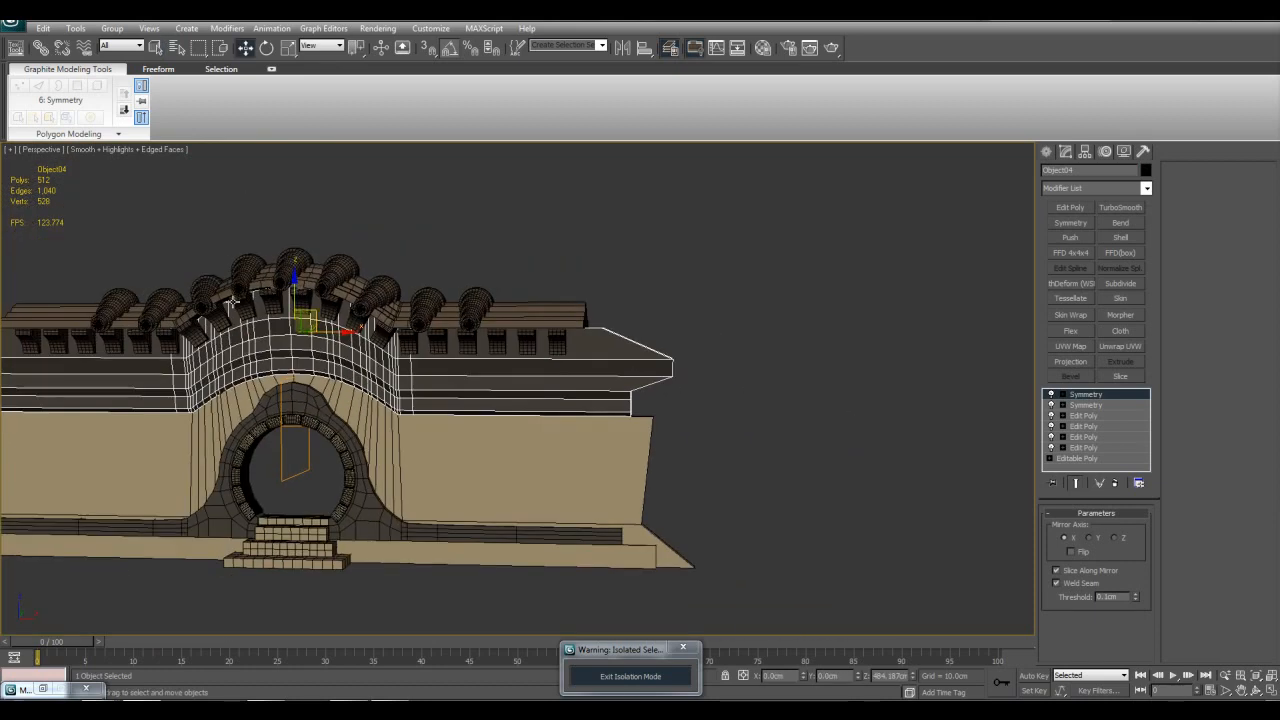
{"action": "middle_click_drag", "start_coordinate": [514, 336], "coordinate": [492, 358]}
{"action": "scroll", "coordinate": [525, 378], "scroll_direction": "up", "scroll_amount": 5}
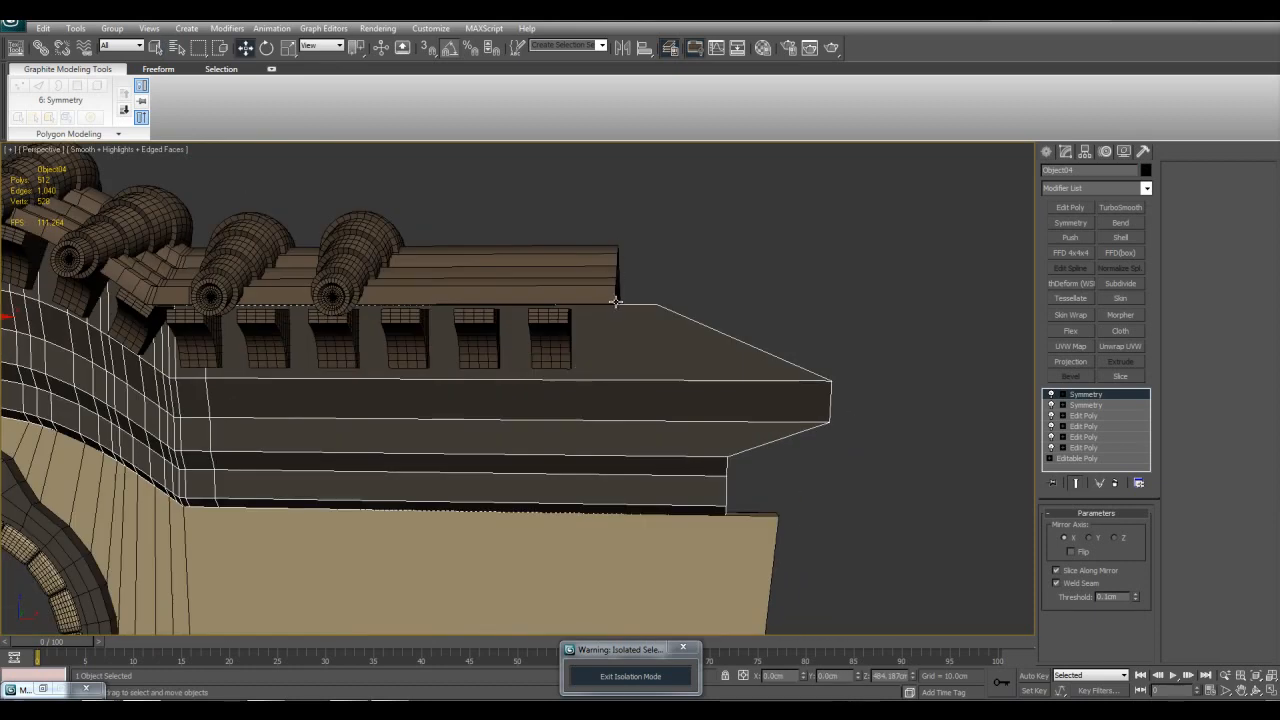
{"action": "scroll", "coordinate": [609, 291], "scroll_direction": "down", "scroll_amount": 5}
{"action": "key", "text": "q"}
{"action": "left_click", "coordinate": [722, 373]}
Step: Select the gate's cornice, main wall, lower strip and base together and add a Slice modifier to them
{"action": "middle_click_drag", "start_coordinate": [697, 452], "coordinate": [577, 271]}
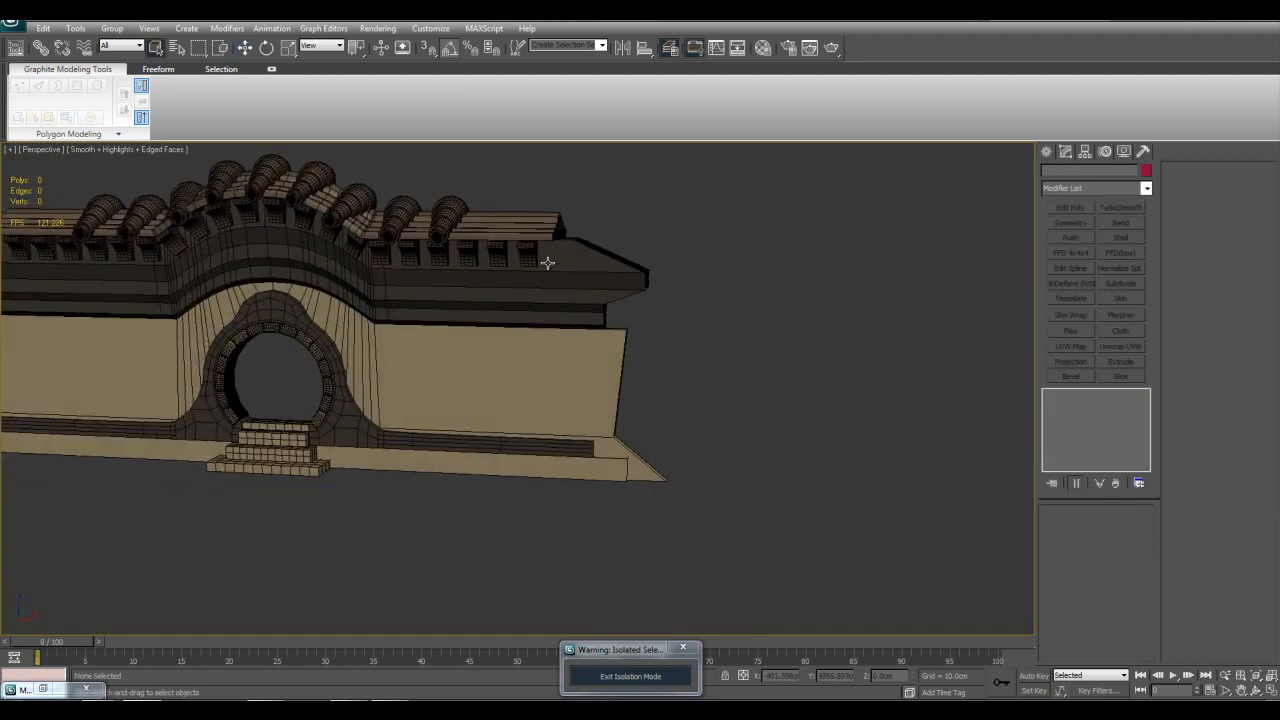
{"action": "left_click_drag", "start_coordinate": [554, 268], "coordinate": [700, 492]}
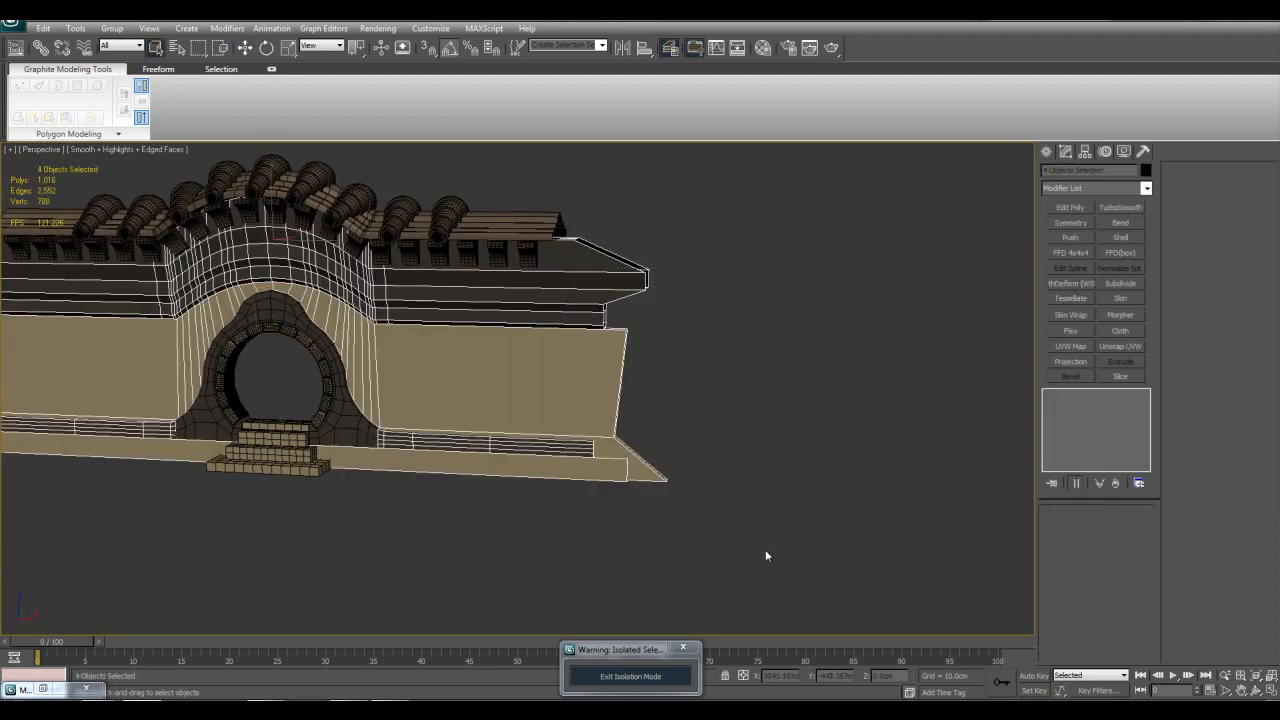
{"action": "middle_click_drag", "start_coordinate": [689, 449], "coordinate": [771, 466]}
{"action": "scroll", "coordinate": [771, 466], "scroll_direction": "up", "scroll_amount": 3}
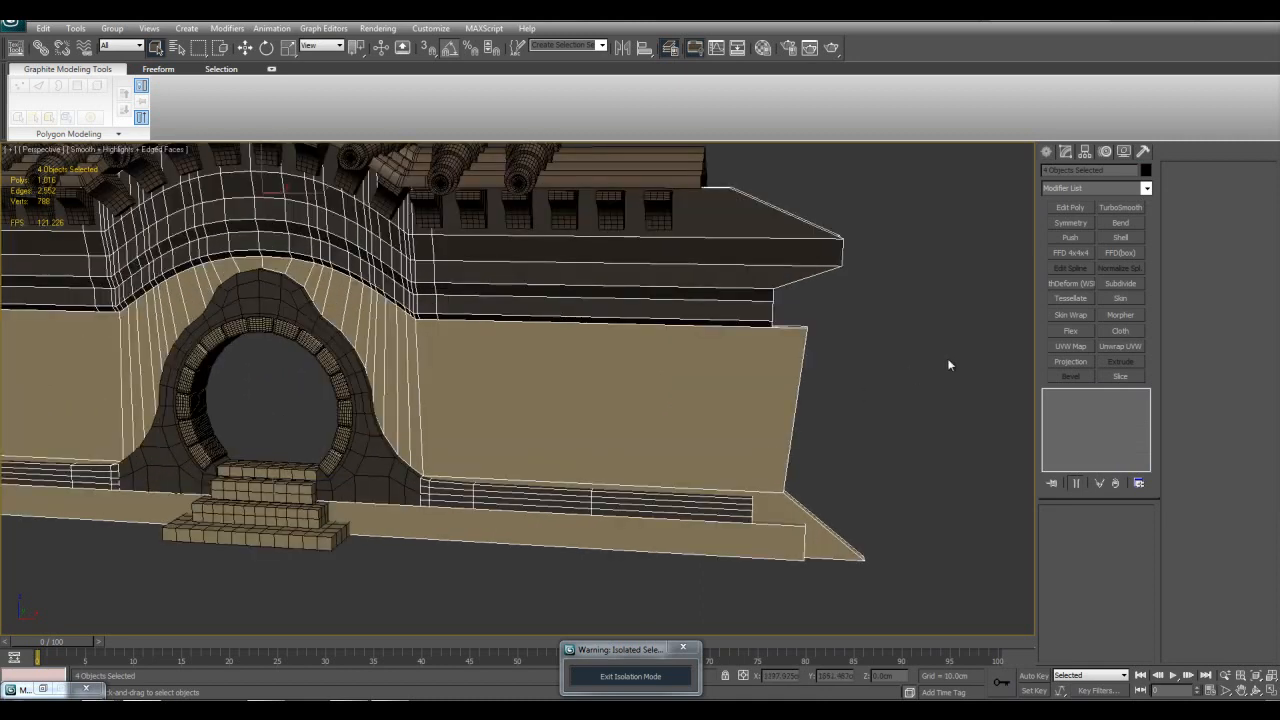
{"action": "left_click", "coordinate": [1146, 188]}
{"action": "left_click_drag", "start_coordinate": [1150, 224], "coordinate": [1150, 480]}
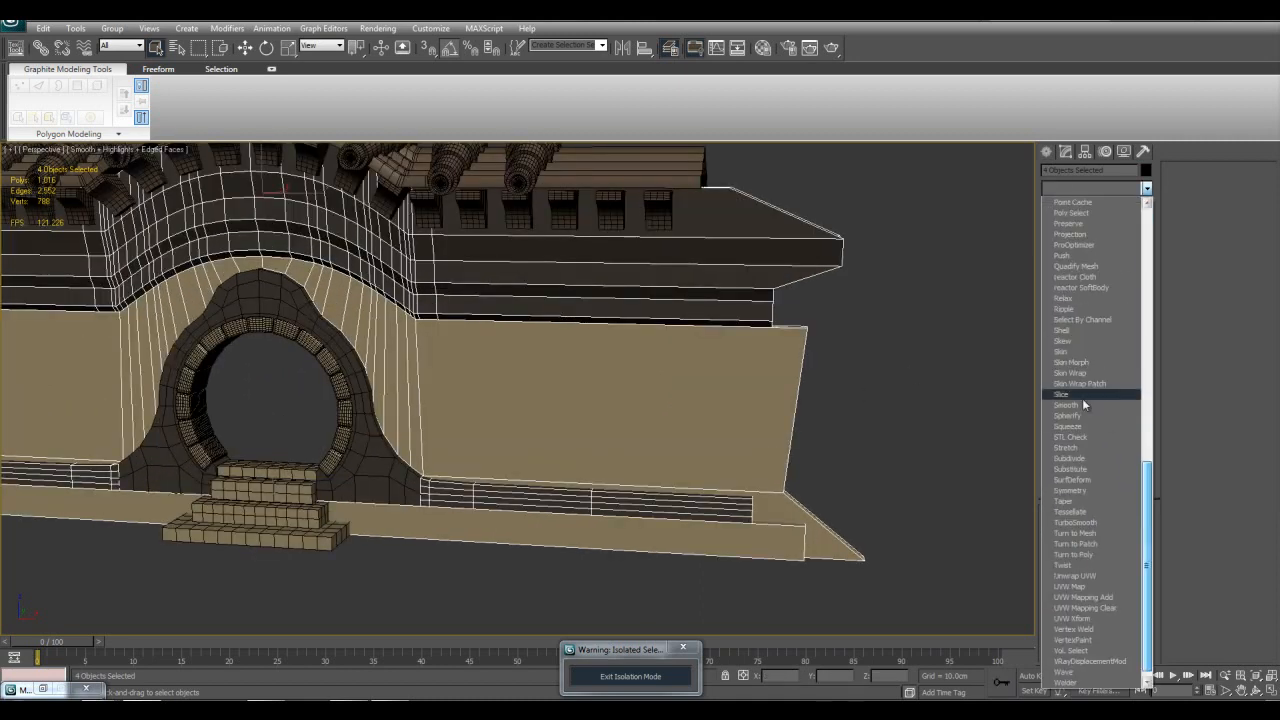
{"action": "left_click", "coordinate": [1075, 391]}
{"action": "scroll", "coordinate": [857, 412], "scroll_direction": "down", "scroll_amount": 3}
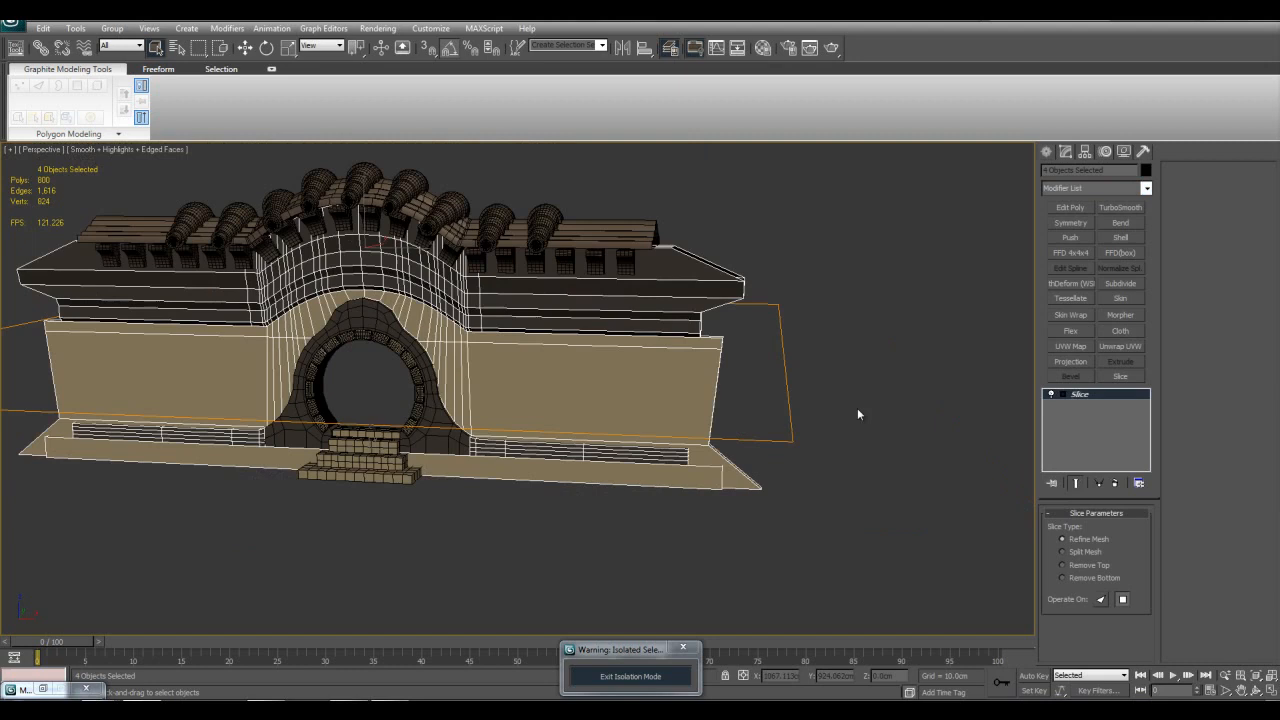
Step: Activate the modifier's Slice Plane and move it down to mid-wall height, about Z 197 cm
{"action": "left_click", "coordinate": [1060, 395]}
{"action": "left_click", "coordinate": [1086, 407]}
{"action": "key", "text": "w"}
{"action": "middle_click_drag", "start_coordinate": [450, 345], "coordinate": [503, 357], "text": "alt"}
{"action": "left_click_drag", "start_coordinate": [445, 340], "coordinate": [500, 351]}
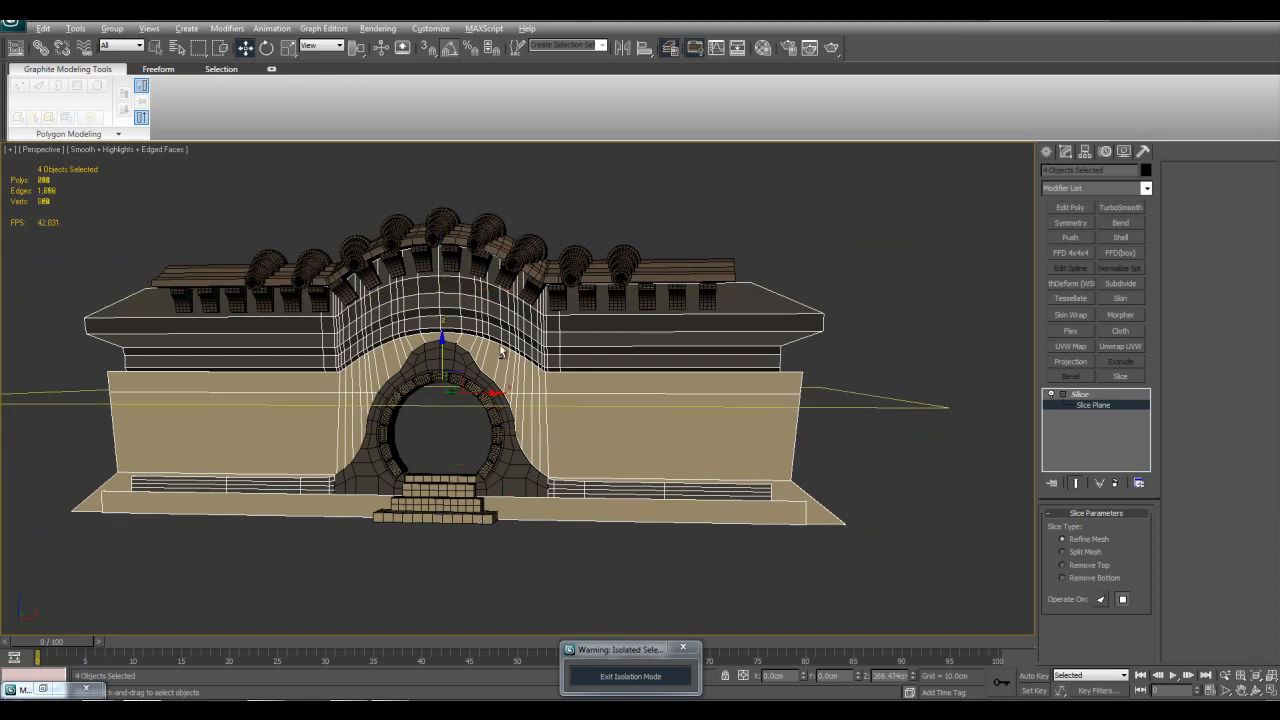
{"action": "middle_click_drag", "start_coordinate": [500, 351], "coordinate": [463, 368], "text": "alt"}
{"action": "left_click_drag", "start_coordinate": [446, 357], "coordinate": [441, 388]}
{"action": "middle_click_drag", "start_coordinate": [441, 388], "coordinate": [480, 385], "text": "alt"}
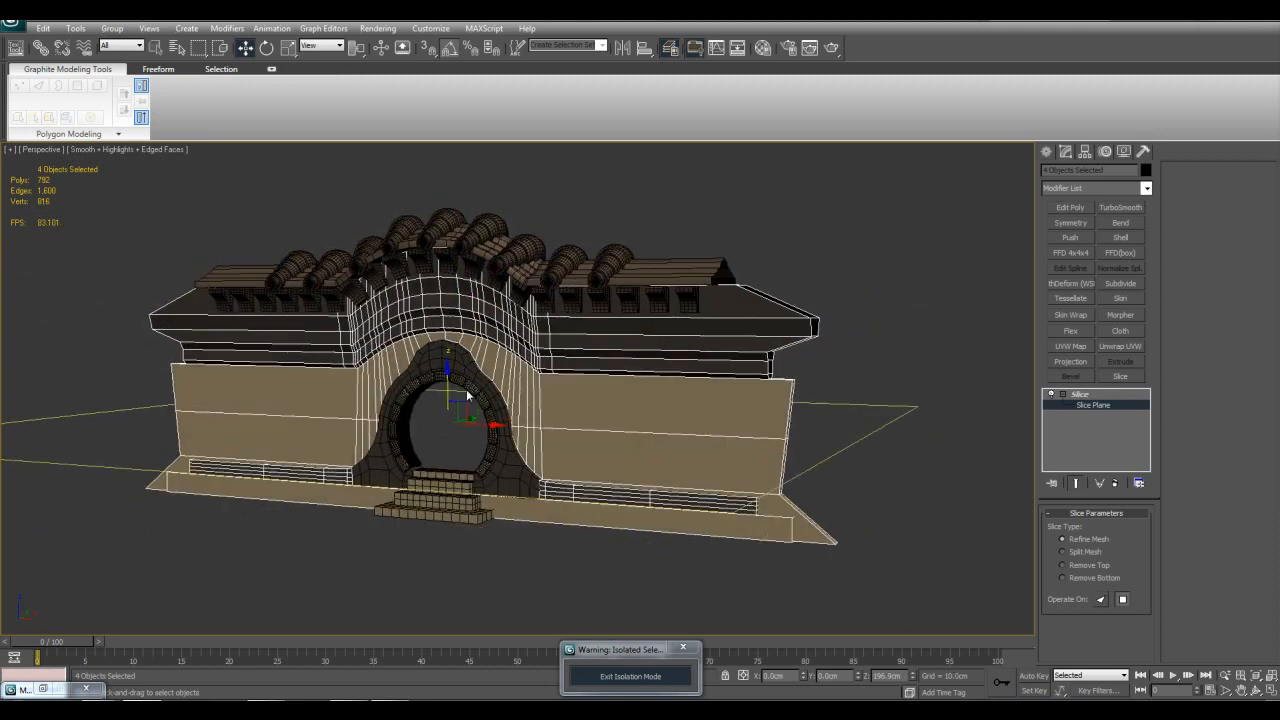
Step: Examine the refined cut across the wall, set the slice type to Split Mesh and leave Slice Plane editing
{"action": "scroll", "coordinate": [507, 382], "scroll_direction": "up", "scroll_amount": 3}
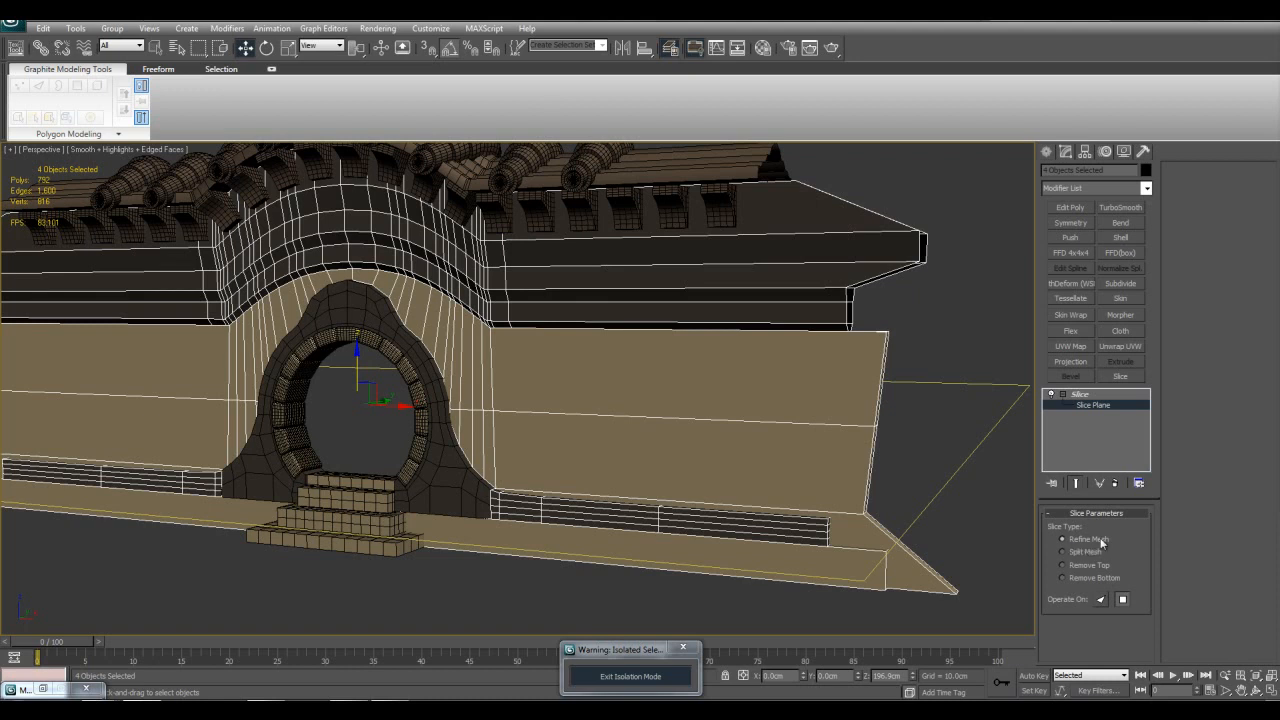
{"action": "middle_click_drag", "start_coordinate": [785, 447], "coordinate": [931, 426], "text": "alt"}
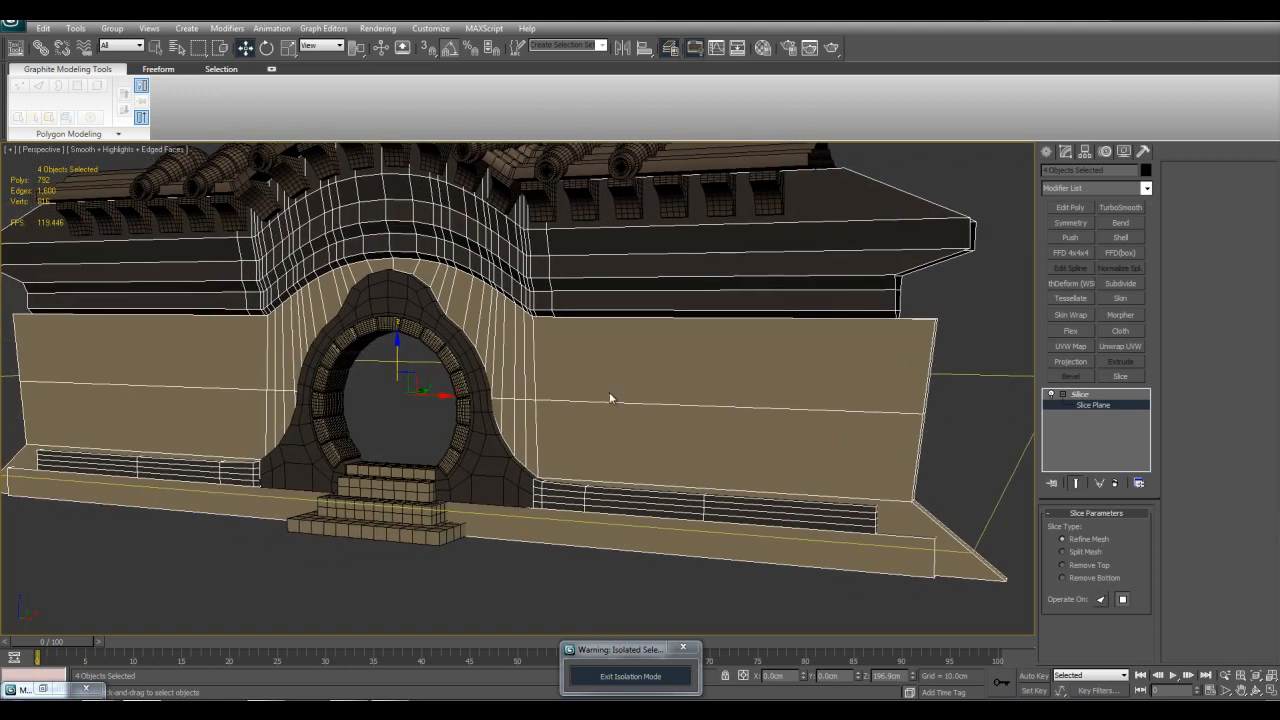
{"action": "scroll", "coordinate": [833, 420], "scroll_direction": "down", "scroll_amount": 6}
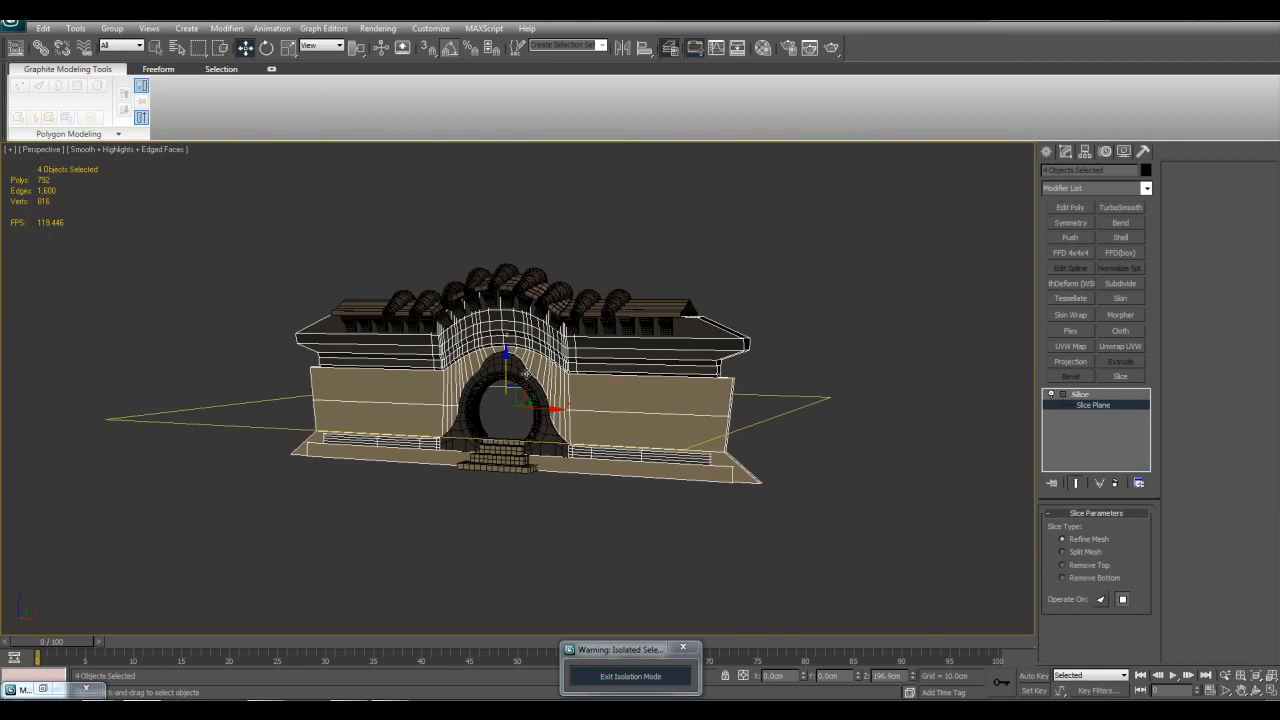
{"action": "mouse_move", "coordinate": [507, 352]}
{"action": "left_mouse_down"}
{"action": "mouse_move", "coordinate": [508, 215]}
{"action": "mouse_move", "coordinate": [489, 454]}
{"action": "mouse_move", "coordinate": [495, 374]}
{"action": "left_mouse_up"}
{"action": "scroll", "coordinate": [620, 449], "scroll_direction": "up", "scroll_amount": 4}
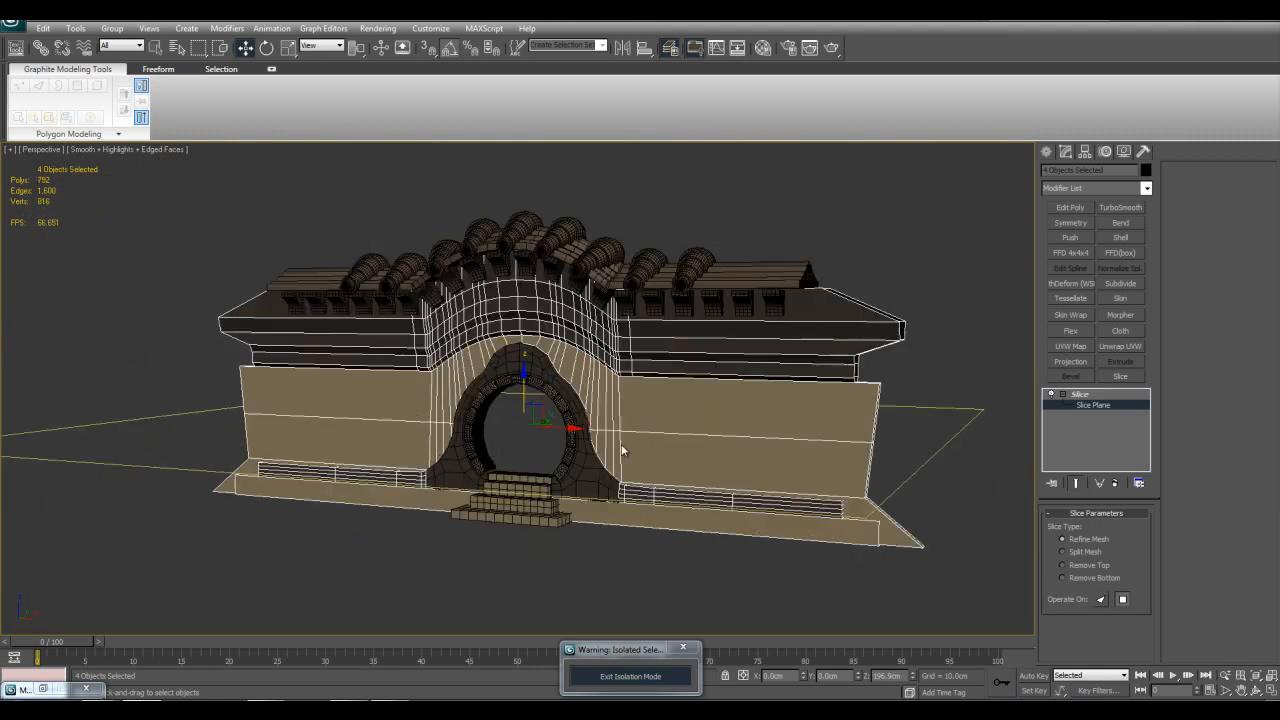
{"action": "left_click", "coordinate": [1083, 552]}
{"action": "scroll", "coordinate": [700, 460], "scroll_direction": "up", "scroll_amount": 4}
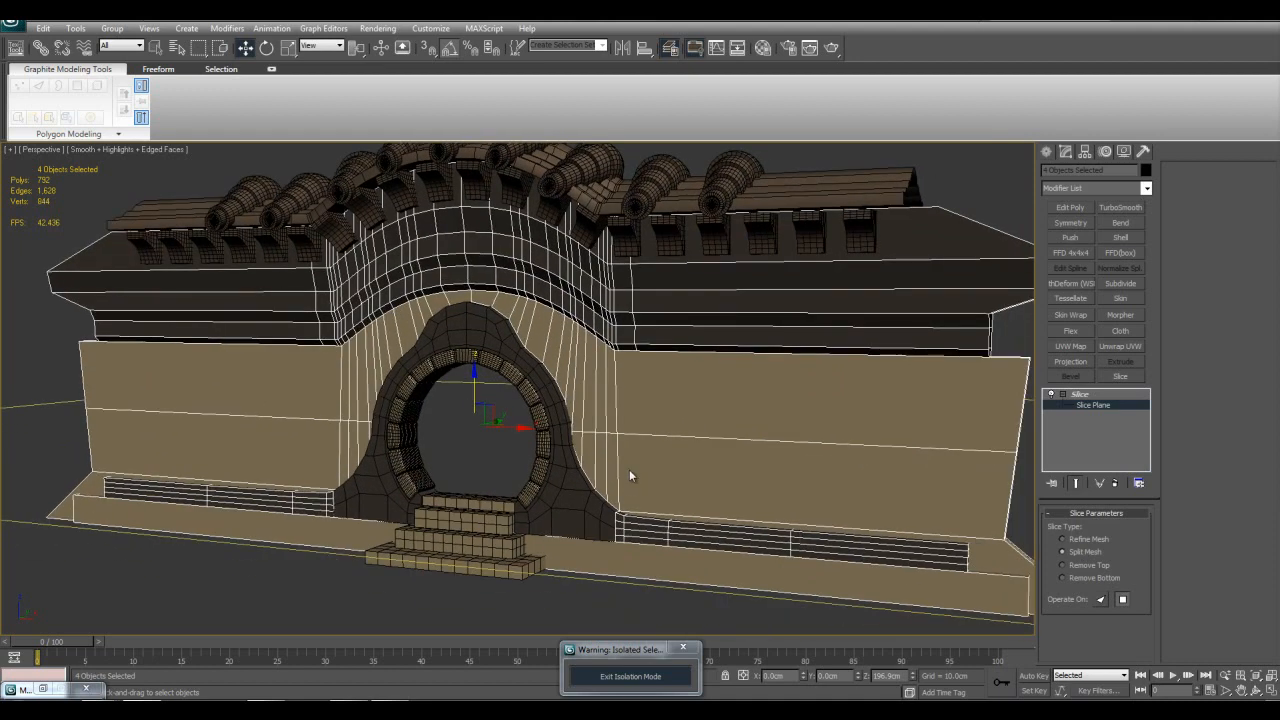
{"action": "middle_click_drag", "start_coordinate": [629, 469], "coordinate": [565, 448]}
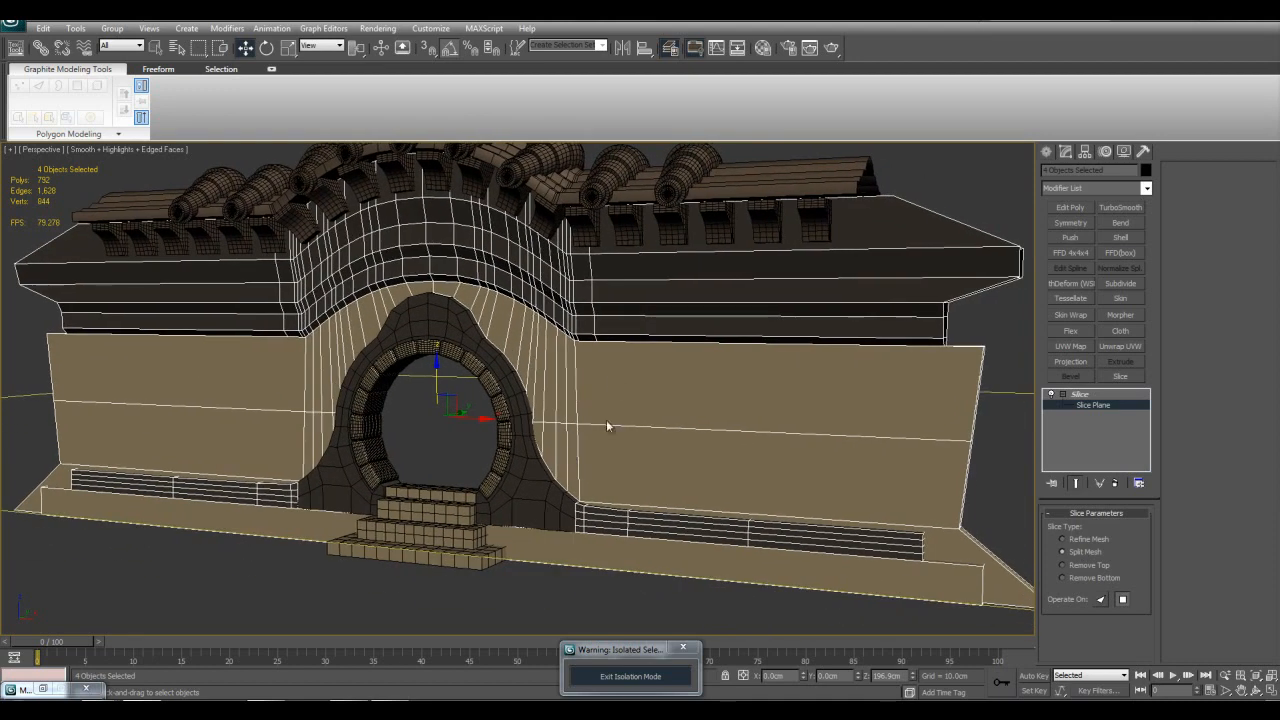
{"action": "scroll", "coordinate": [590, 455], "scroll_direction": "down", "scroll_amount": 4}
{"action": "middle_click_drag", "start_coordinate": [615, 474], "coordinate": [540, 452]}
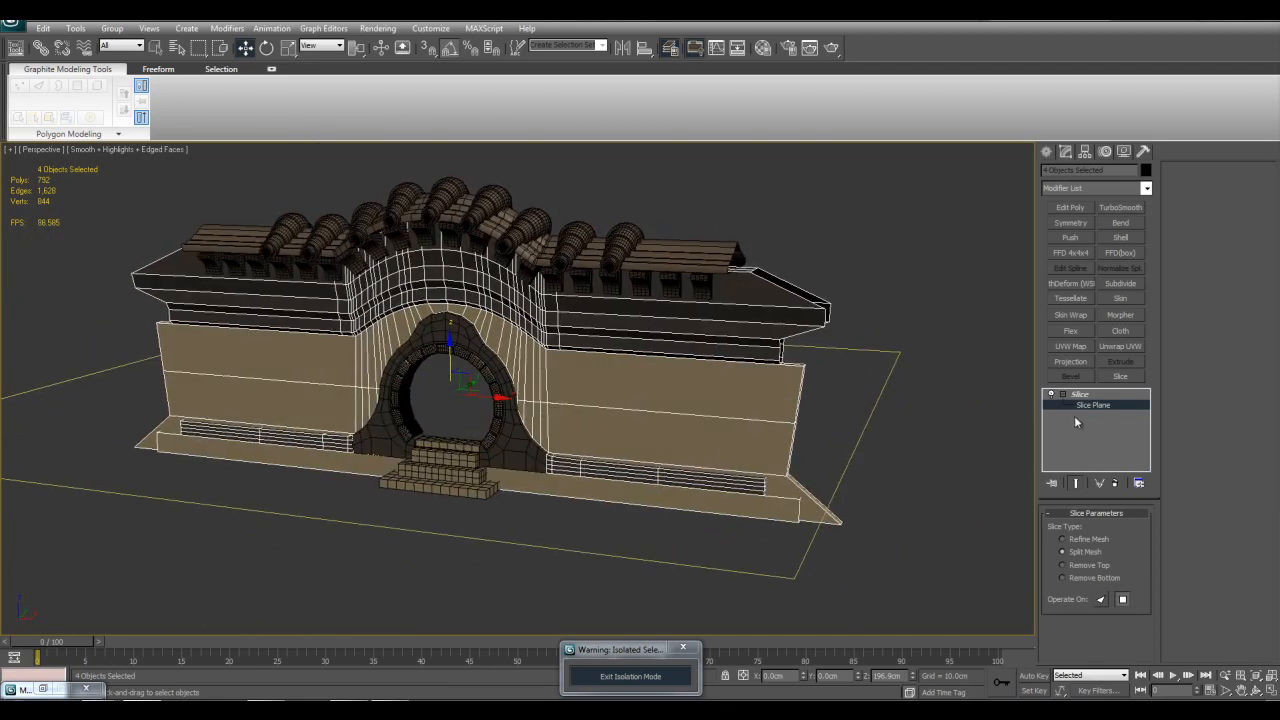
{"action": "left_click", "coordinate": [1087, 404]}
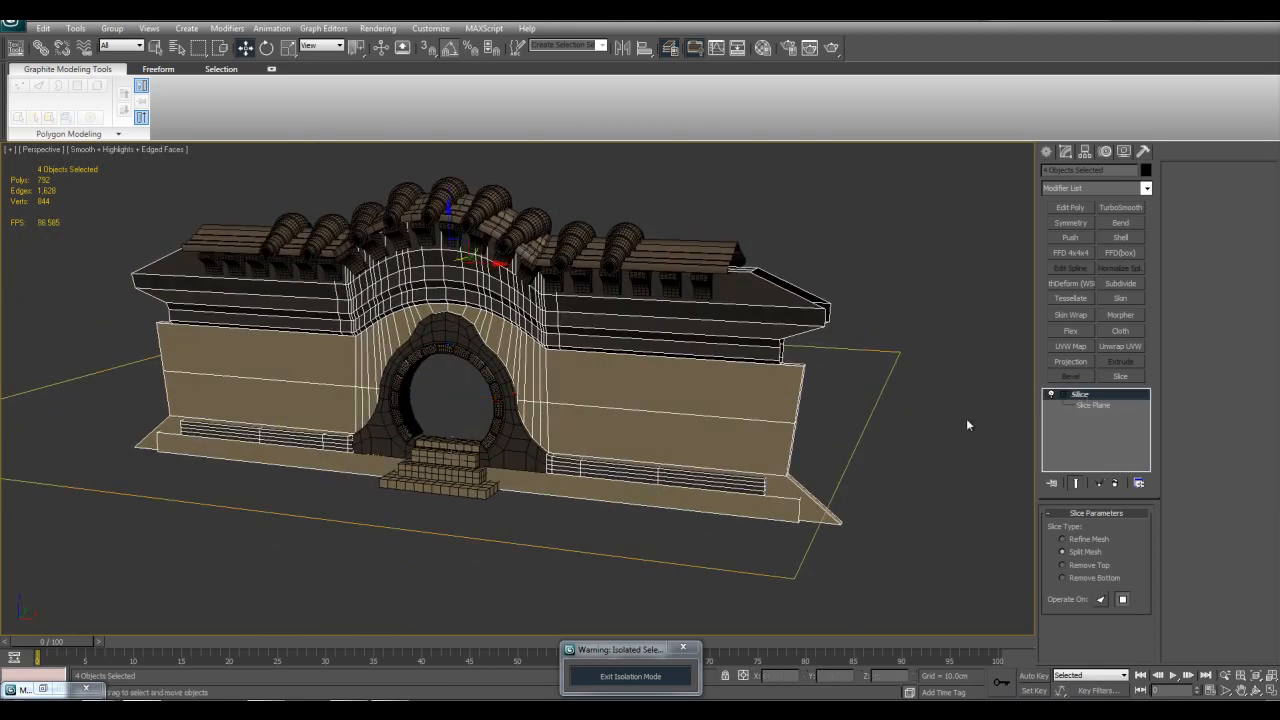
Step: Add an Edit Poly modifier to the gate's main wall and select the wall element above the slice line
{"action": "left_click", "coordinate": [752, 404]}
{"action": "left_click", "coordinate": [1070, 207]}
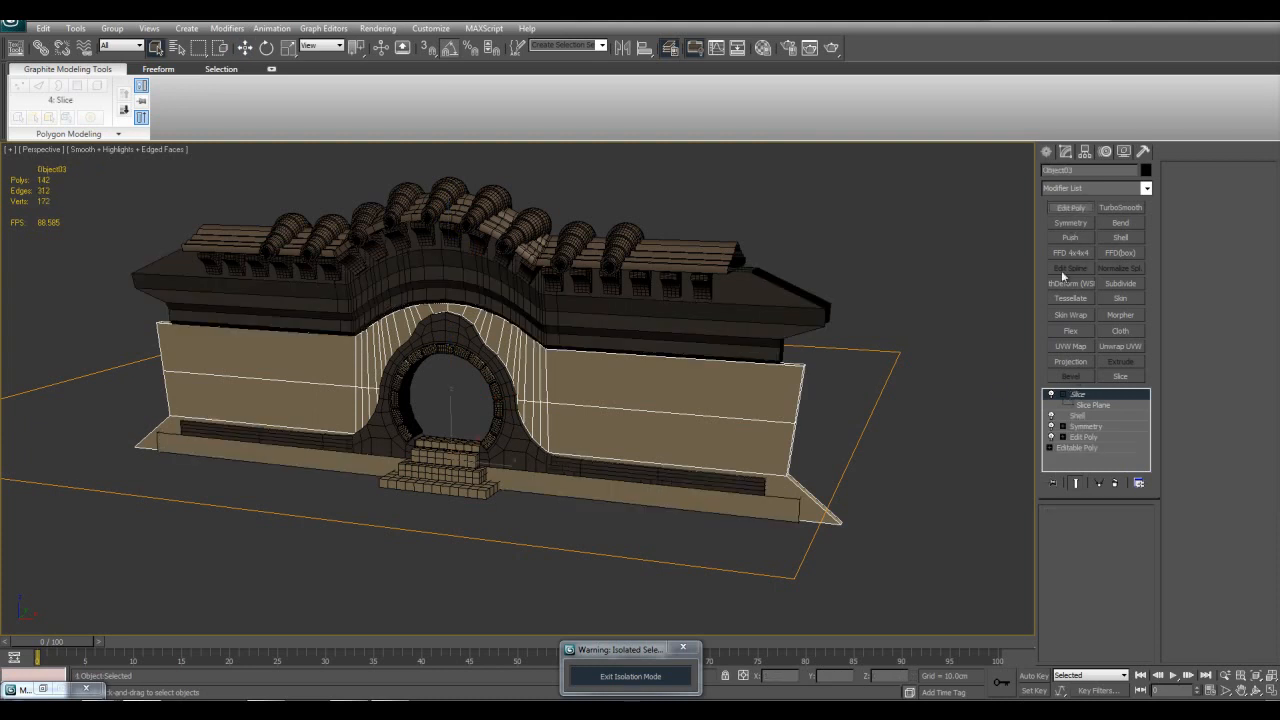
{"action": "scroll", "coordinate": [808, 410], "scroll_direction": "up", "scroll_amount": 5}
{"action": "middle_click_drag", "start_coordinate": [802, 400], "coordinate": [751, 400]}
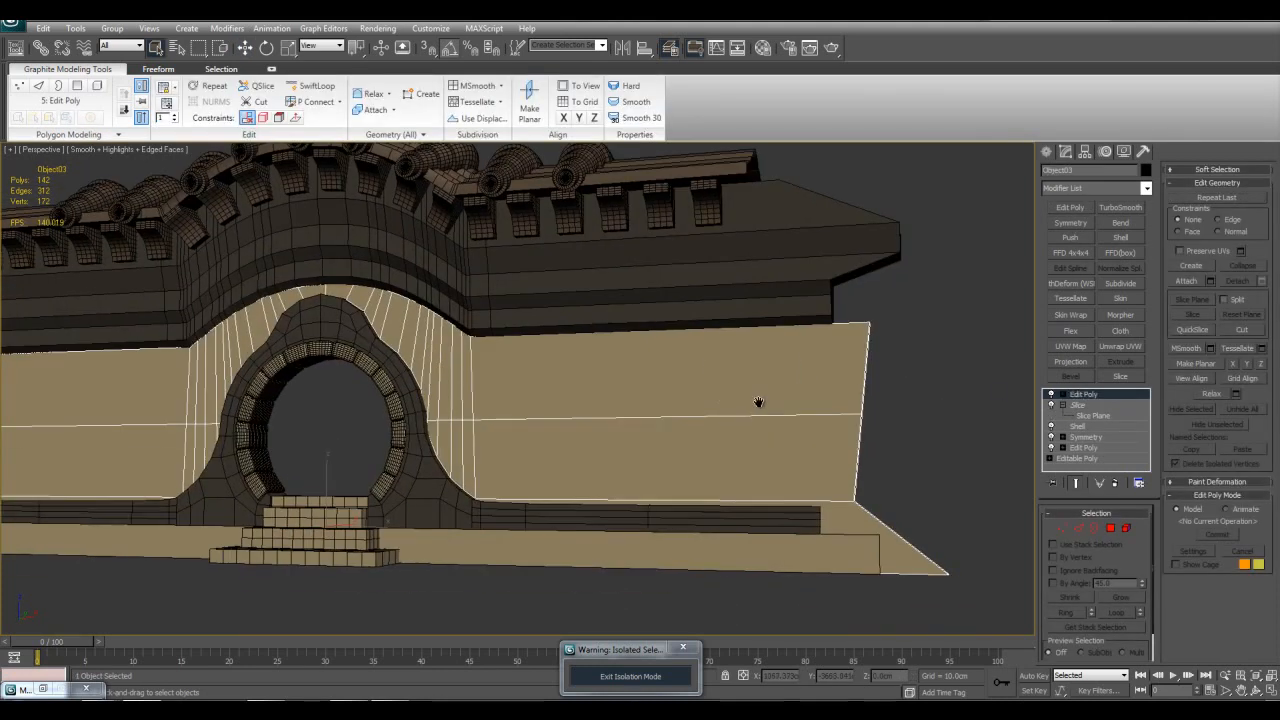
{"action": "left_click", "coordinate": [1064, 395]}
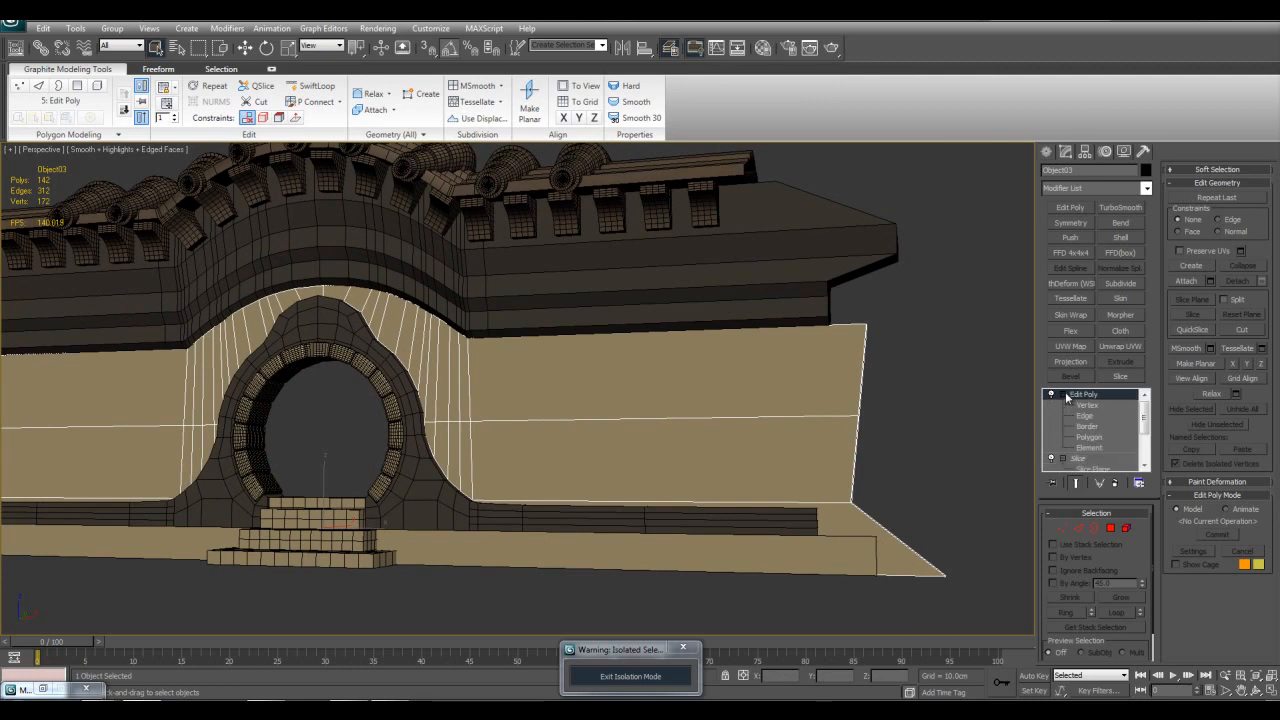
{"action": "left_click", "coordinate": [1090, 447]}
{"action": "left_click", "coordinate": [743, 375]}
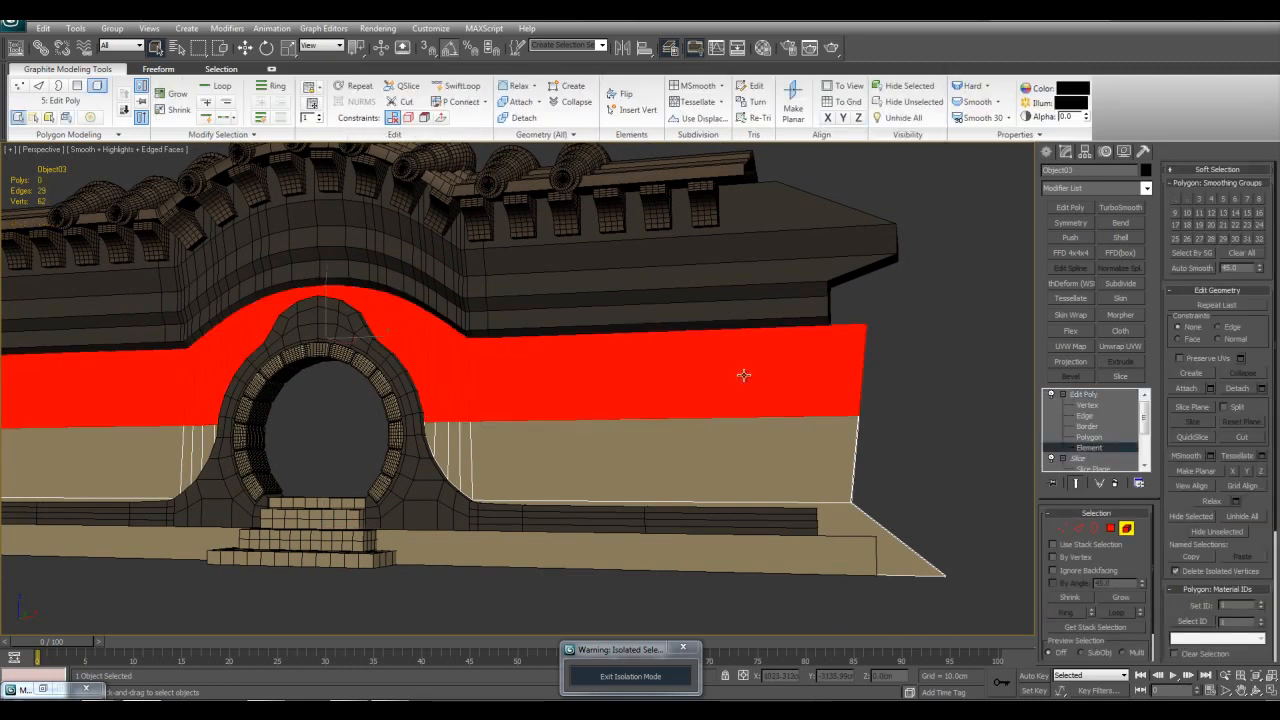
{"action": "middle_click_drag", "start_coordinate": [743, 375], "coordinate": [789, 377]}
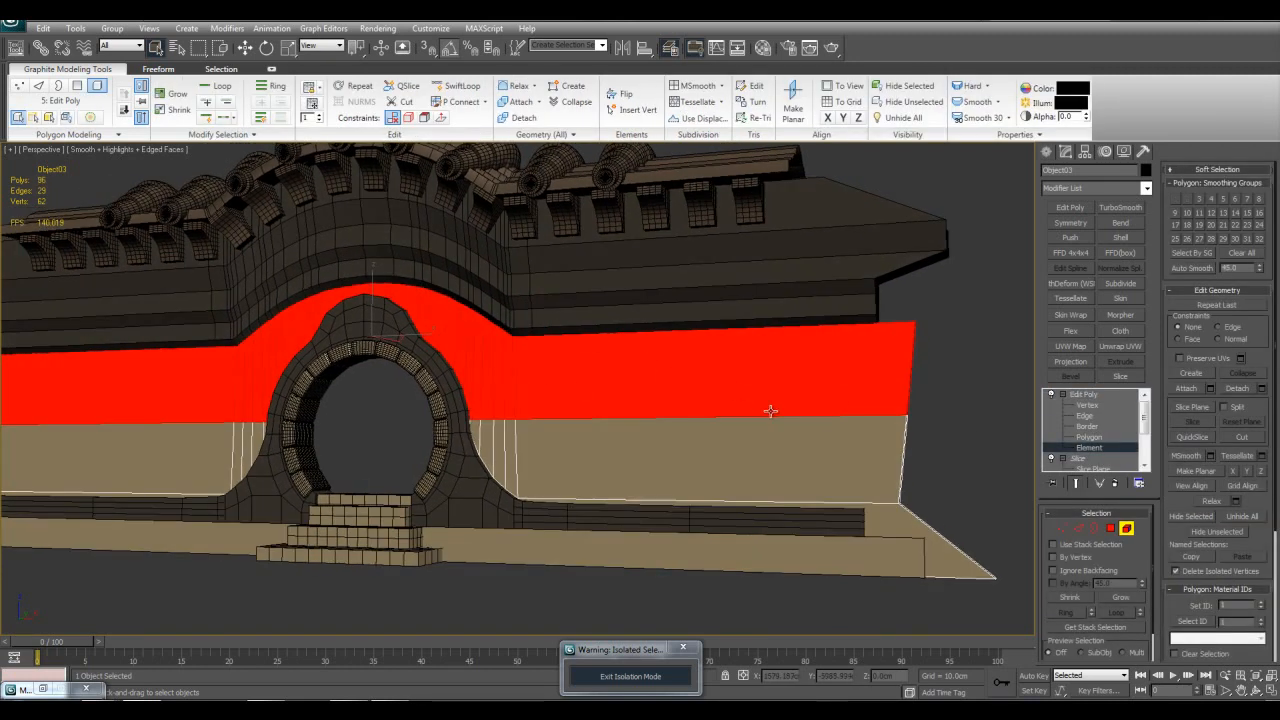
Step: Inspect the split between the upper and lower wall elements up close, including in see-through display
{"action": "left_click", "coordinate": [978, 424]}
{"action": "middle_click_drag", "start_coordinate": [978, 424], "coordinate": [897, 431], "text": "alt"}
{"action": "scroll", "coordinate": [517, 457], "scroll_direction": "up", "scroll_amount": 6}
{"action": "key", "text": "alt+x"}
{"action": "middle_click_drag", "start_coordinate": [517, 457], "coordinate": [666, 340], "text": "alt"}
{"action": "scroll", "coordinate": [660, 462], "scroll_direction": "down", "scroll_amount": 5}
{"action": "key", "text": "alt+x"}
{"action": "left_click", "coordinate": [667, 339]}
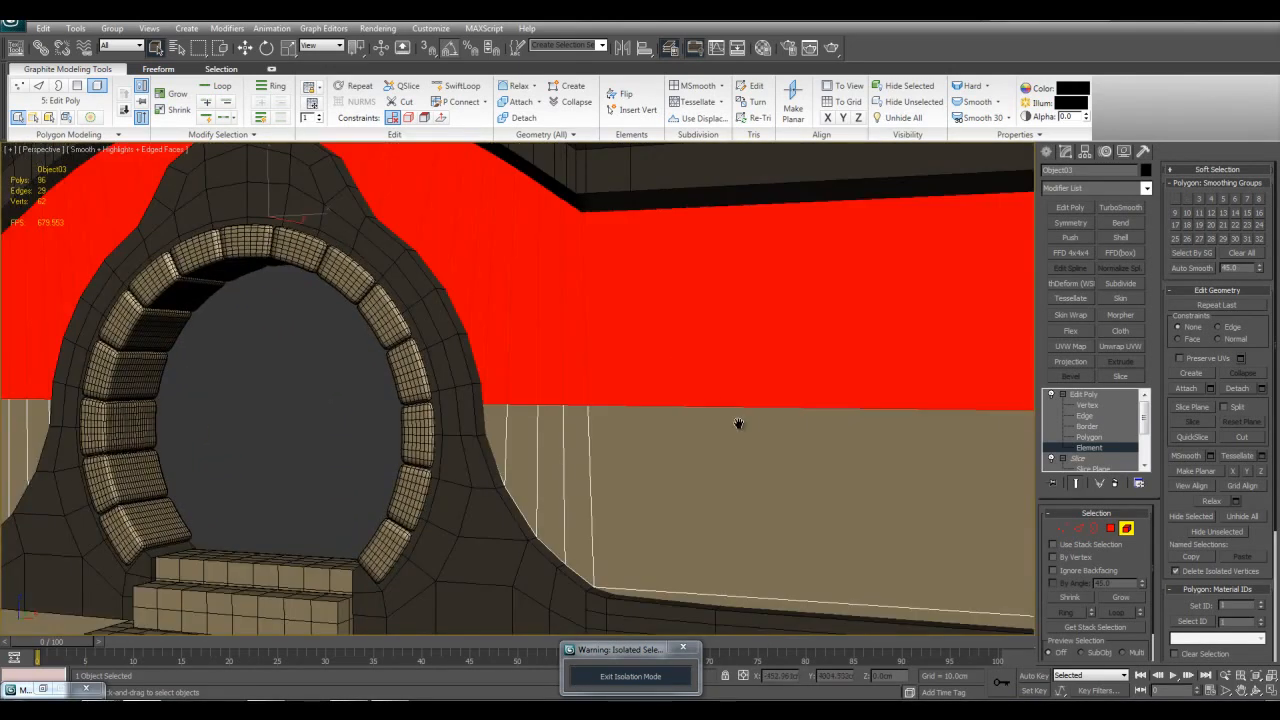
{"action": "scroll", "coordinate": [723, 403], "scroll_direction": "down", "scroll_amount": 4}
{"action": "key", "text": "w"}
{"action": "middle_click_drag", "start_coordinate": [481, 332], "coordinate": [583, 286], "text": "alt"}
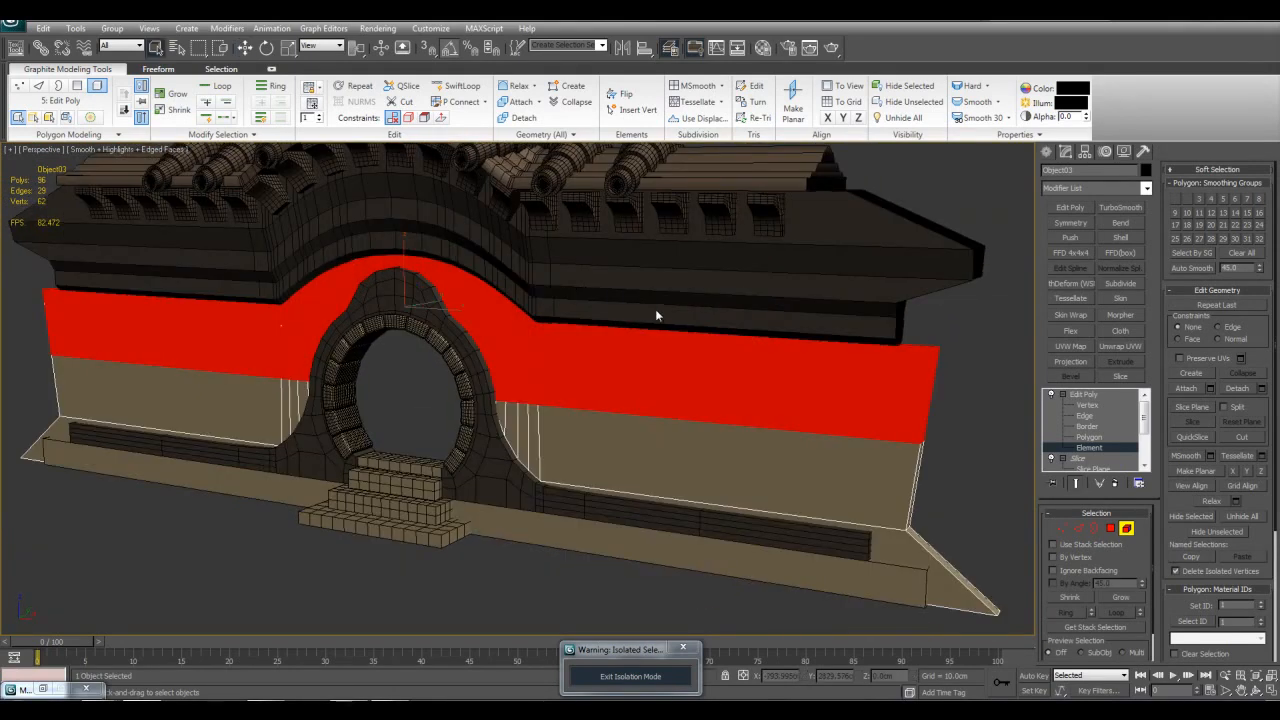
Step: Delete the Edit Poly modifier from the top of the main wall's stack
{"action": "left_click", "coordinate": [1079, 395]}
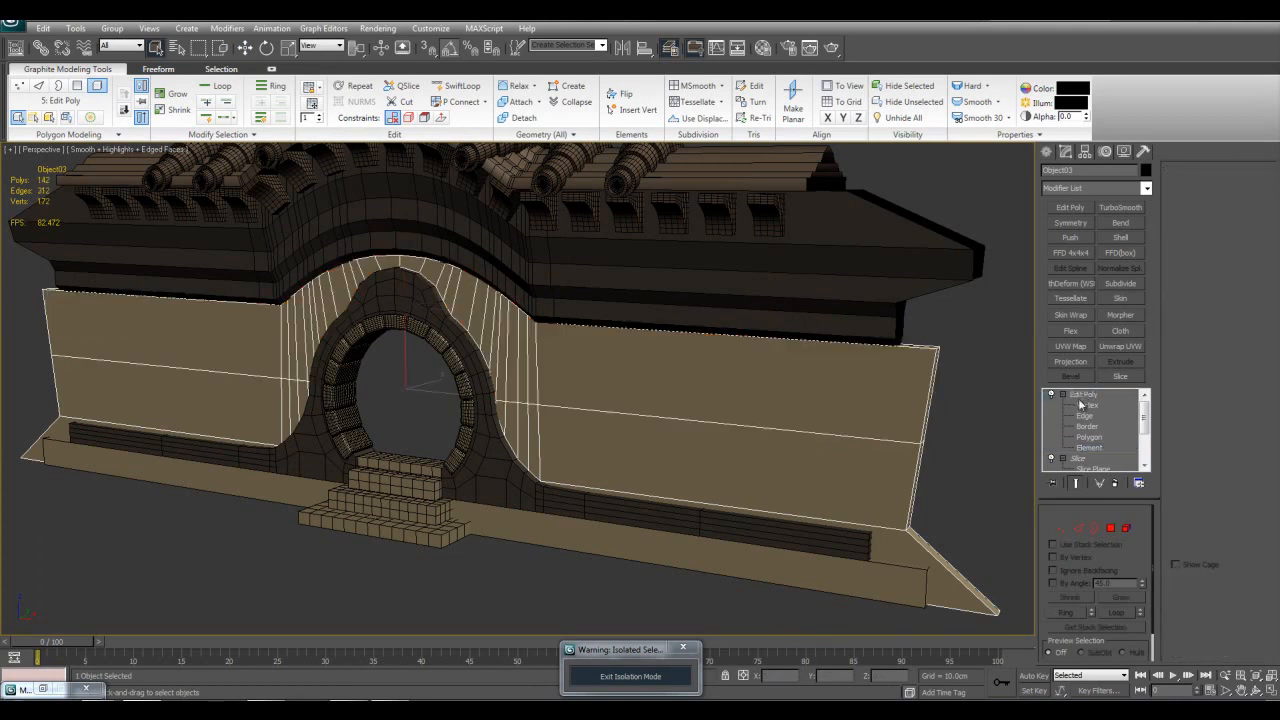
{"action": "right_click", "coordinate": [1080, 395]}
{"action": "left_click", "coordinate": [1112, 419]}
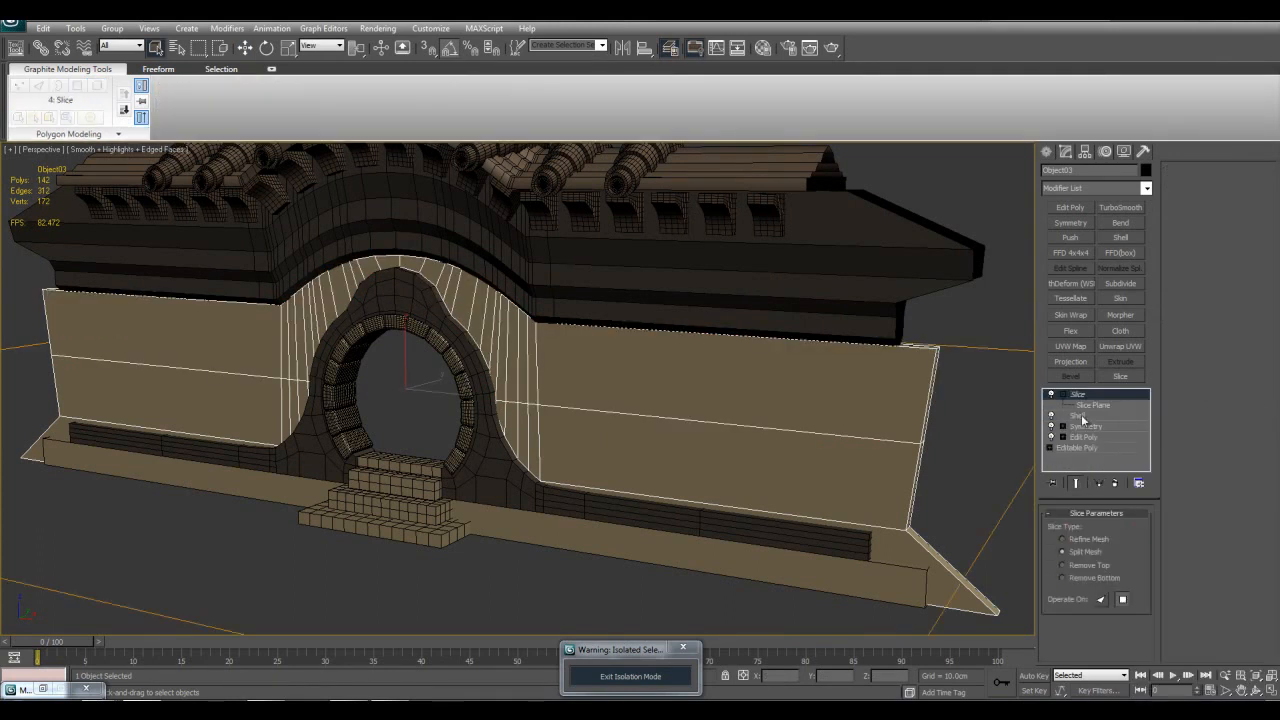
{"action": "scroll", "coordinate": [837, 366], "scroll_direction": "down", "scroll_amount": 4}
{"action": "middle_click_drag", "start_coordinate": [837, 366], "coordinate": [814, 354], "text": "alt"}
{"action": "scroll", "coordinate": [814, 354], "scroll_direction": "up", "scroll_amount": 4}
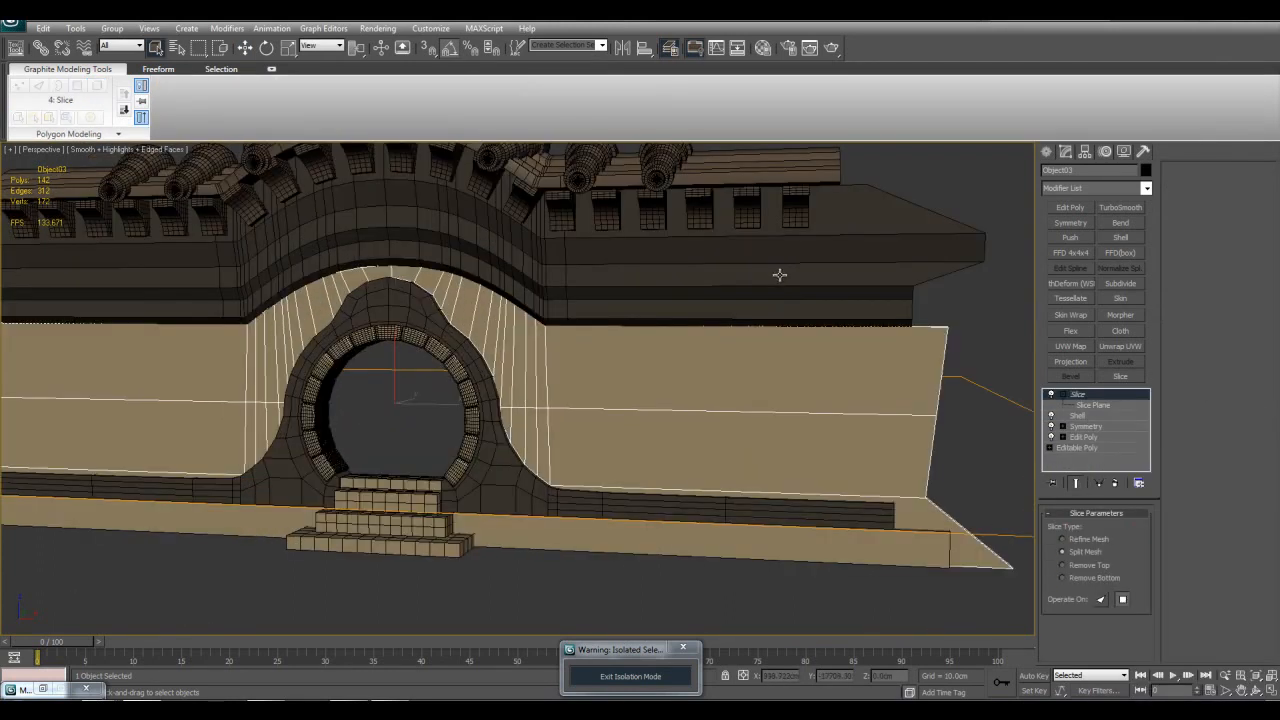
Step: Reselect the four sliced objects to examine their shared Slice modifier, and select only the main wall to examine its stack
{"action": "left_click", "coordinate": [778, 272]}
{"action": "left_click_drag", "start_coordinate": [930, 426], "coordinate": [1005, 574]}
{"action": "middle_click_drag", "start_coordinate": [1005, 574], "coordinate": [857, 526]}
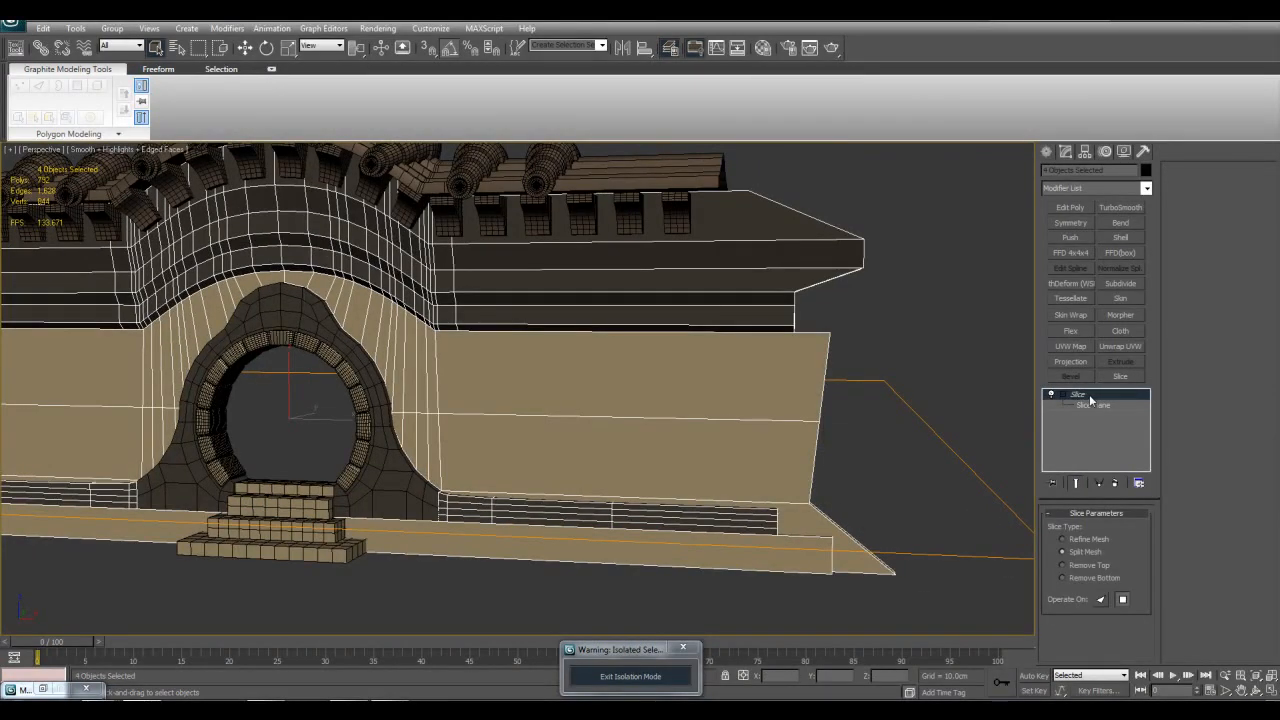
{"action": "left_click", "coordinate": [706, 358]}
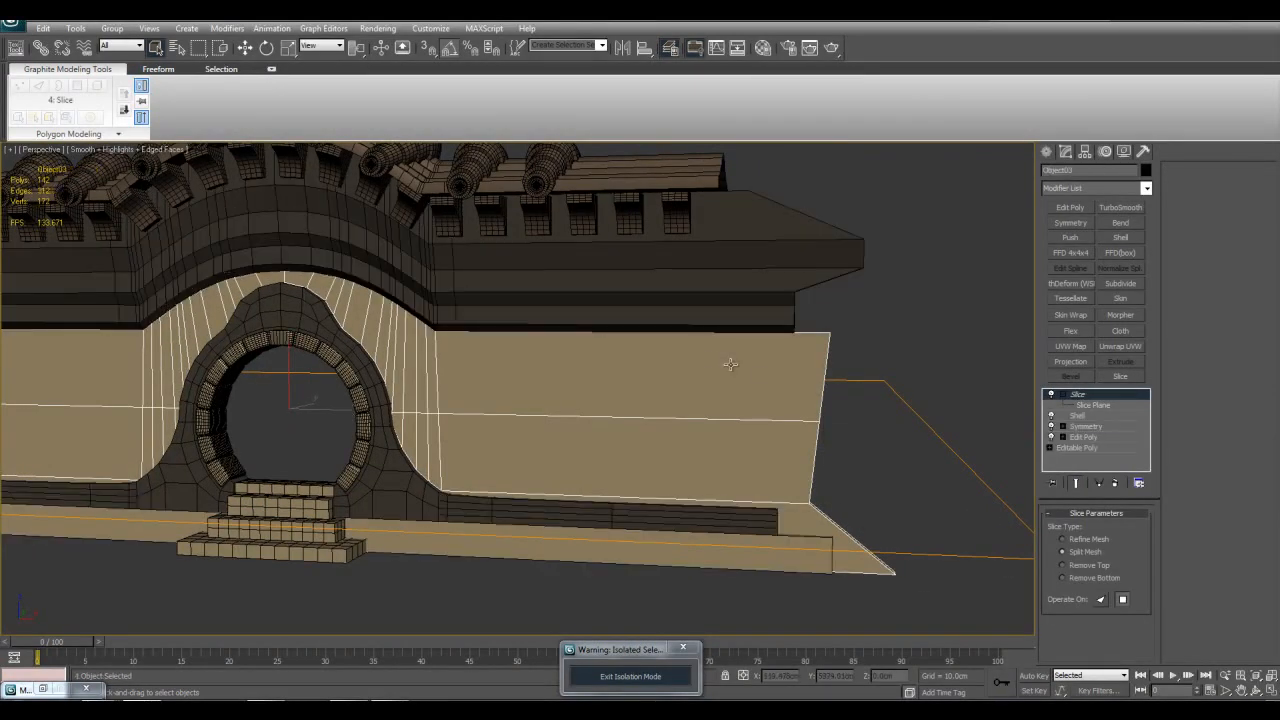
{"action": "left_click", "coordinate": [1080, 403]}
{"action": "scroll", "coordinate": [797, 397], "scroll_direction": "down", "scroll_amount": 5}
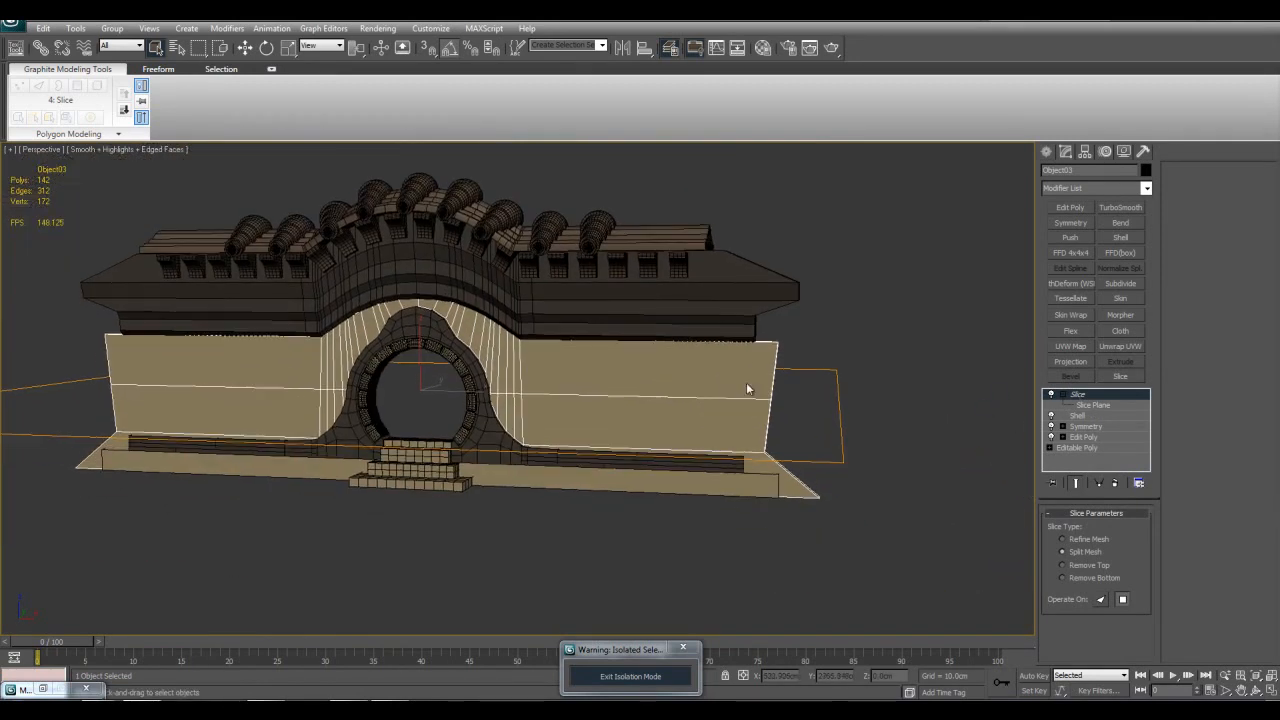
Step: Set the slice type to Remove Top and raise the slice plane to about Z 298 cm
{"action": "left_click", "coordinate": [1063, 565]}
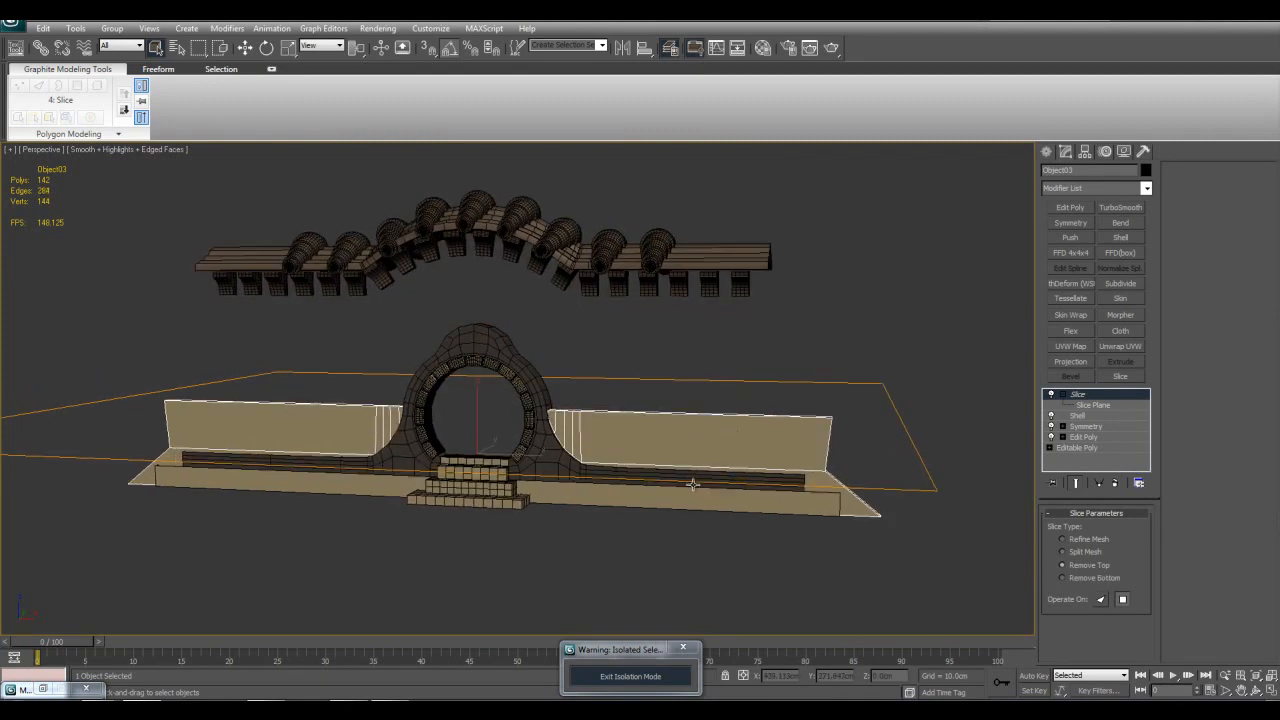
{"action": "key", "text": "w"}
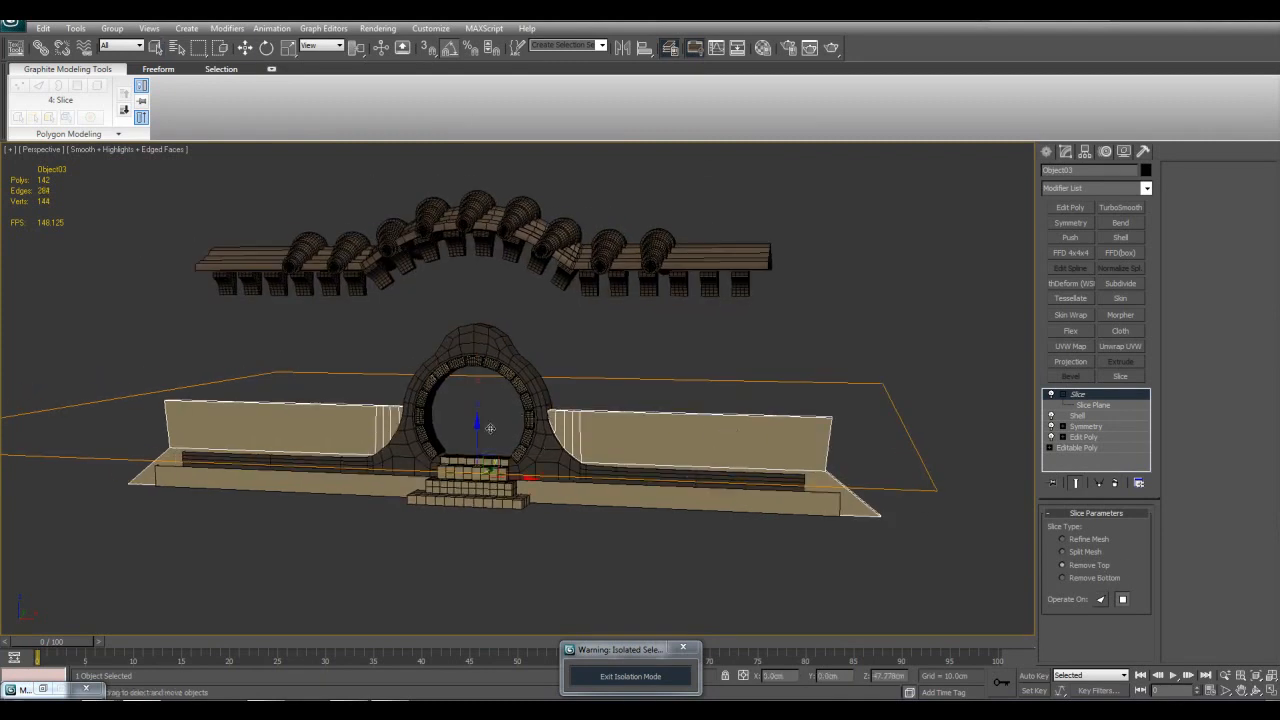
{"action": "left_click_drag", "start_coordinate": [479, 432], "coordinate": [477, 331]}
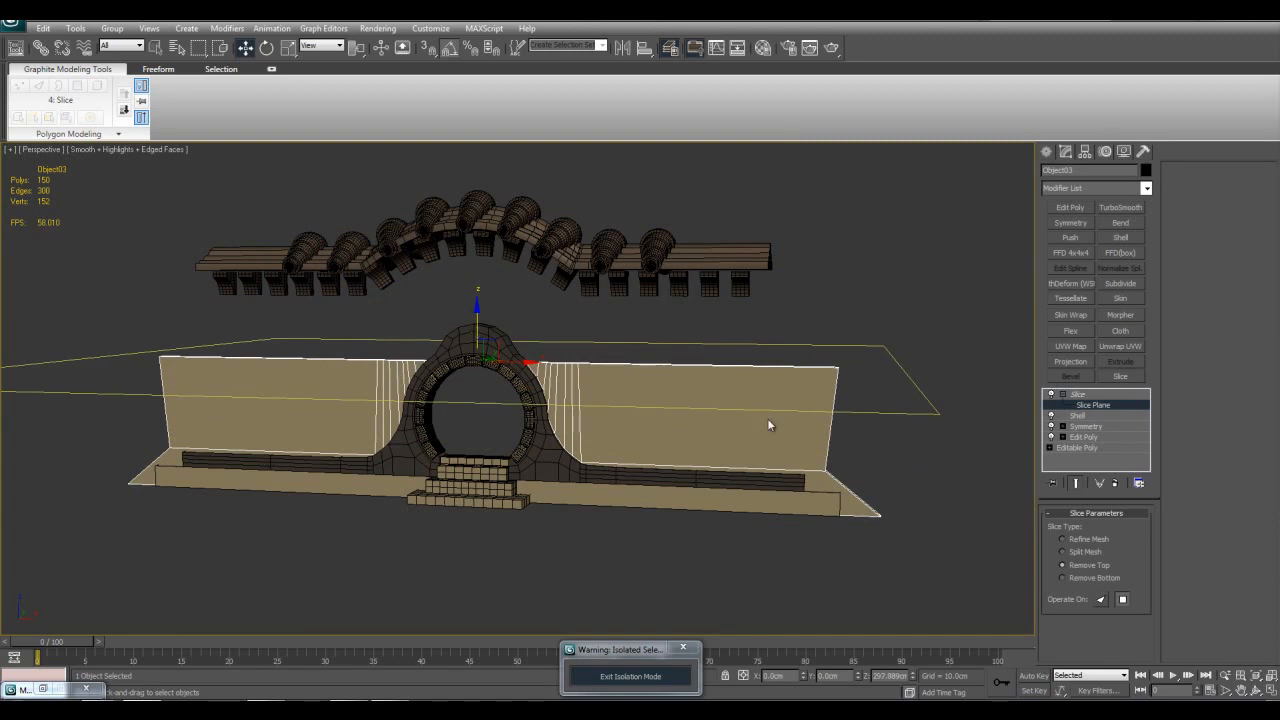
Step: Set the slice type to Remove Bottom and lower the slice plane to about mid-wall height
{"action": "left_click", "coordinate": [1101, 577]}
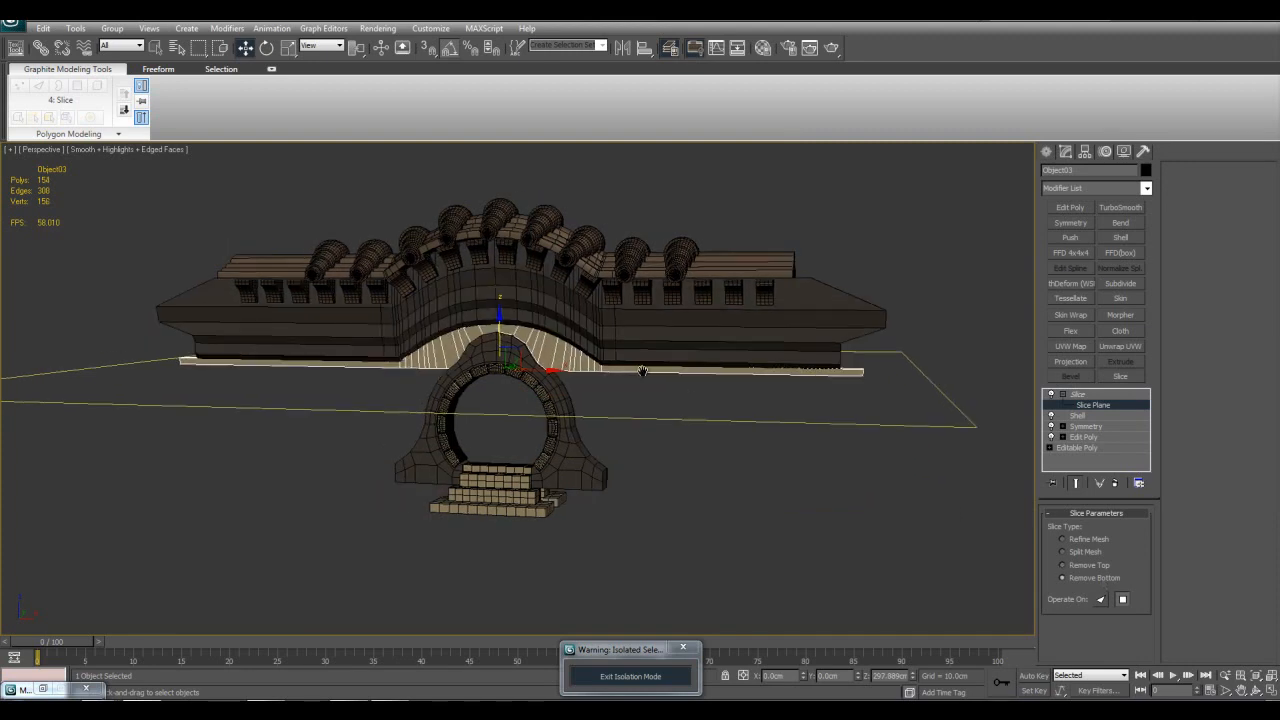
{"action": "left_click_drag", "start_coordinate": [473, 301], "coordinate": [522, 352]}
{"action": "middle_click_drag", "start_coordinate": [570, 279], "coordinate": [554, 312]}
Step: Check the angle snap settings and rotate the slice plane upright so it cuts vertically through the gate's centre
{"action": "key", "text": "e"}
{"action": "right_click", "coordinate": [449, 48]}
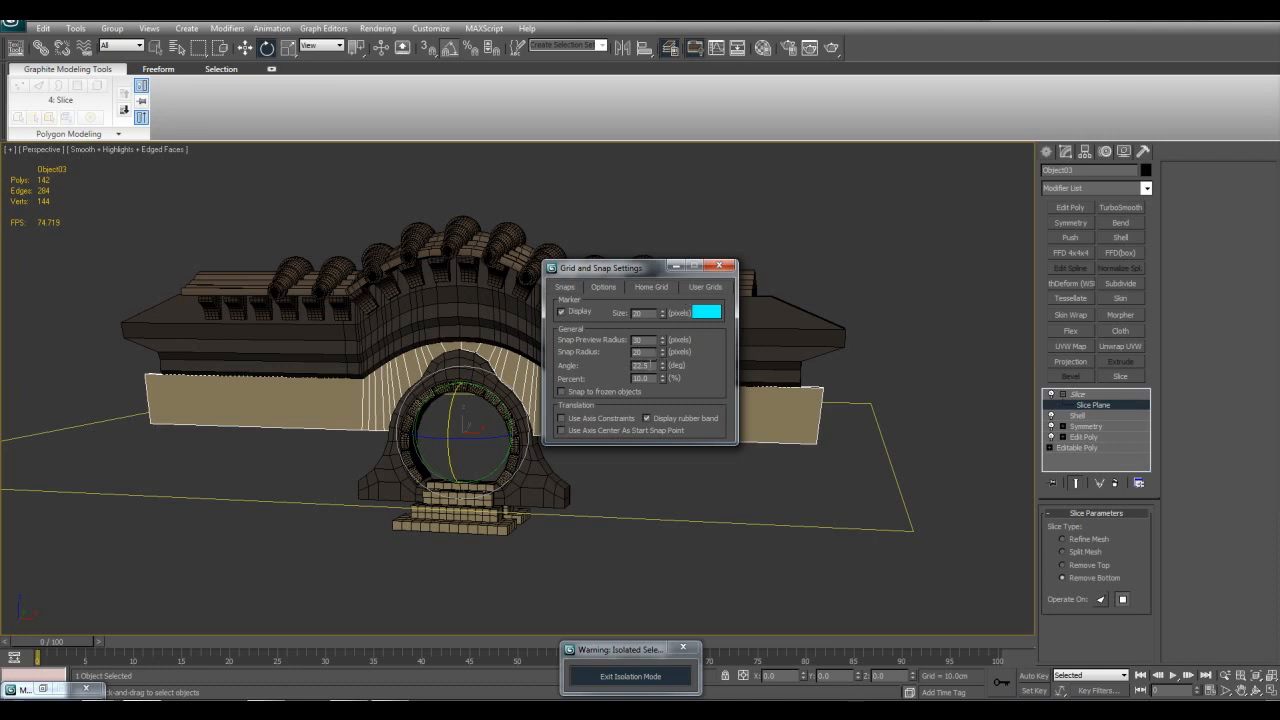
{"action": "left_click", "coordinate": [709, 269]}
{"action": "middle_click_drag", "start_coordinate": [639, 298], "coordinate": [610, 347], "text": "alt"}
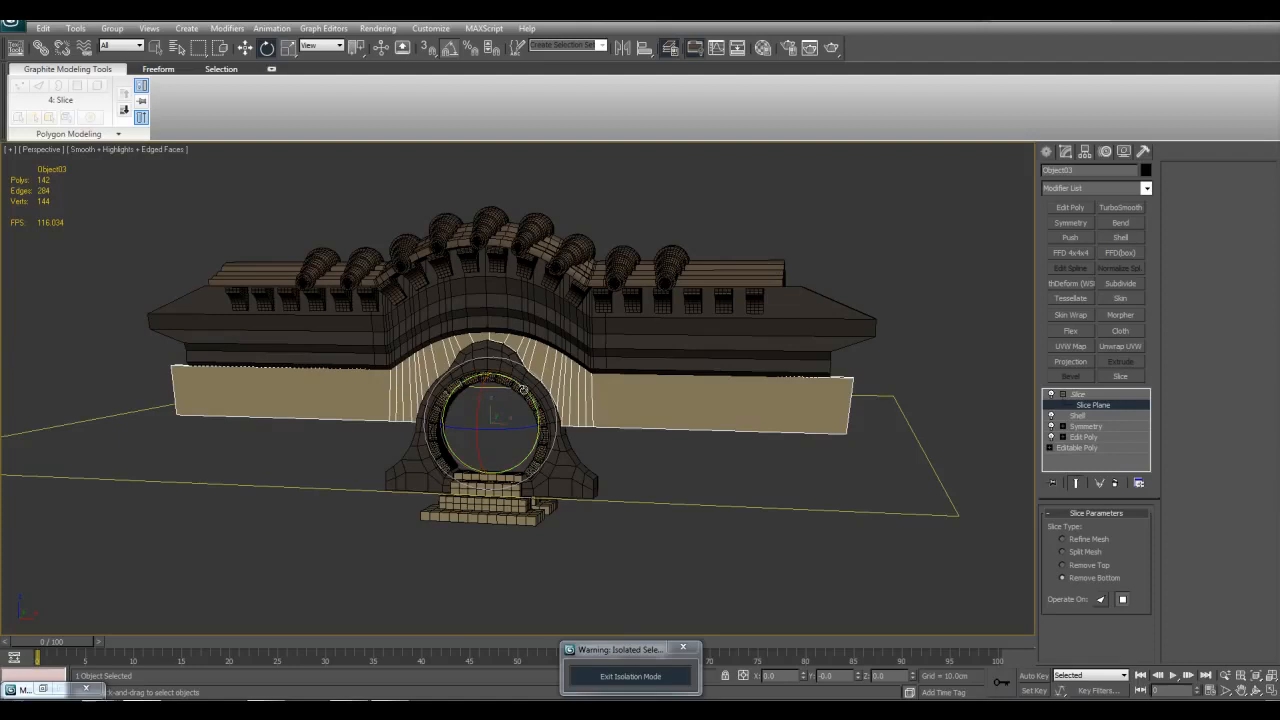
{"action": "mouse_move", "coordinate": [521, 390]}
{"action": "left_mouse_down"}
{"action": "mouse_move", "coordinate": [523, 410]}
{"action": "mouse_move", "coordinate": [523, 390]}
{"action": "left_mouse_up"}
{"action": "key", "text": "w"}
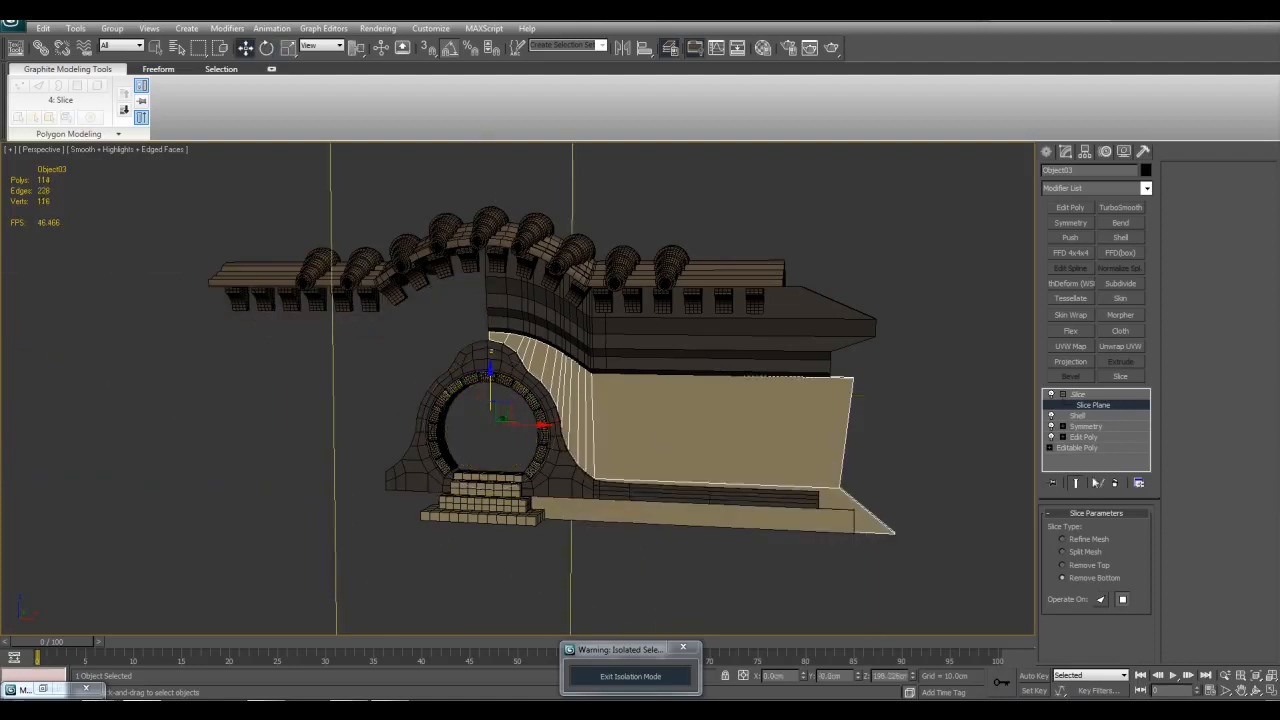
Step: Set the slice type to Remove Top so the vertical slice plane keeps the opposite half of the gate
{"action": "left_click", "coordinate": [1089, 566]}
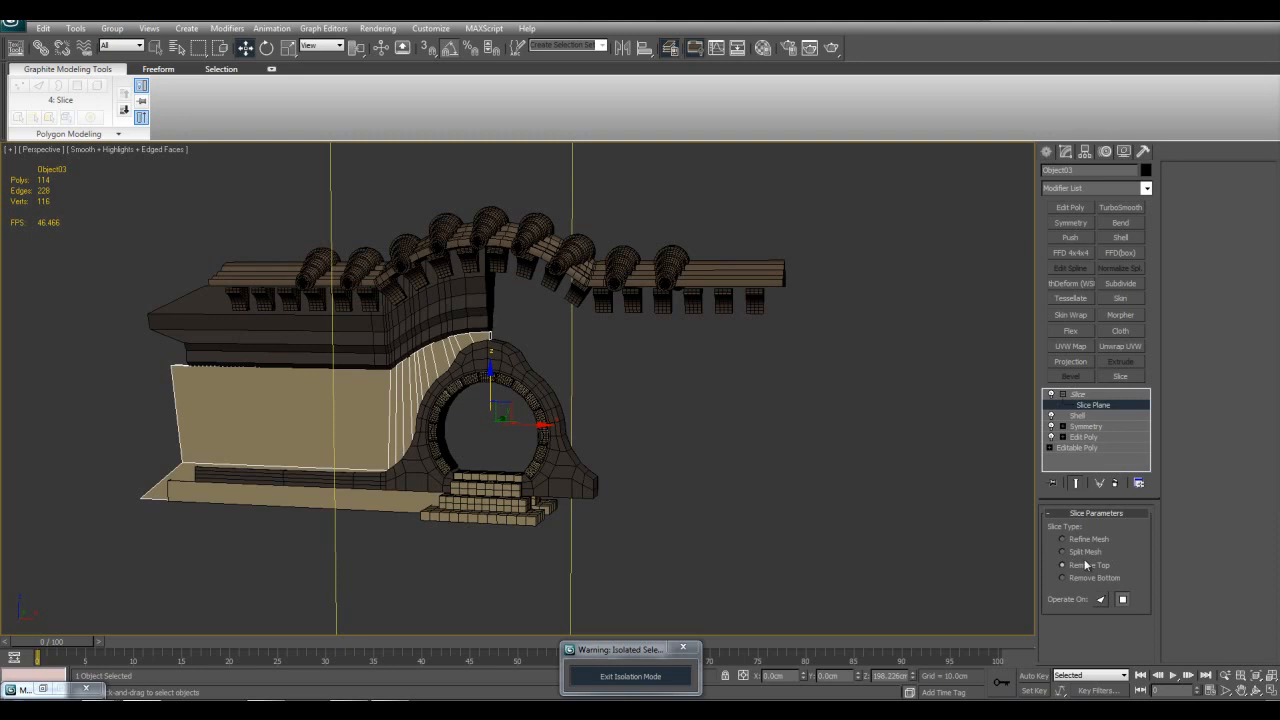
{"action": "scroll", "coordinate": [586, 437], "scroll_direction": "down", "scroll_amount": 2}
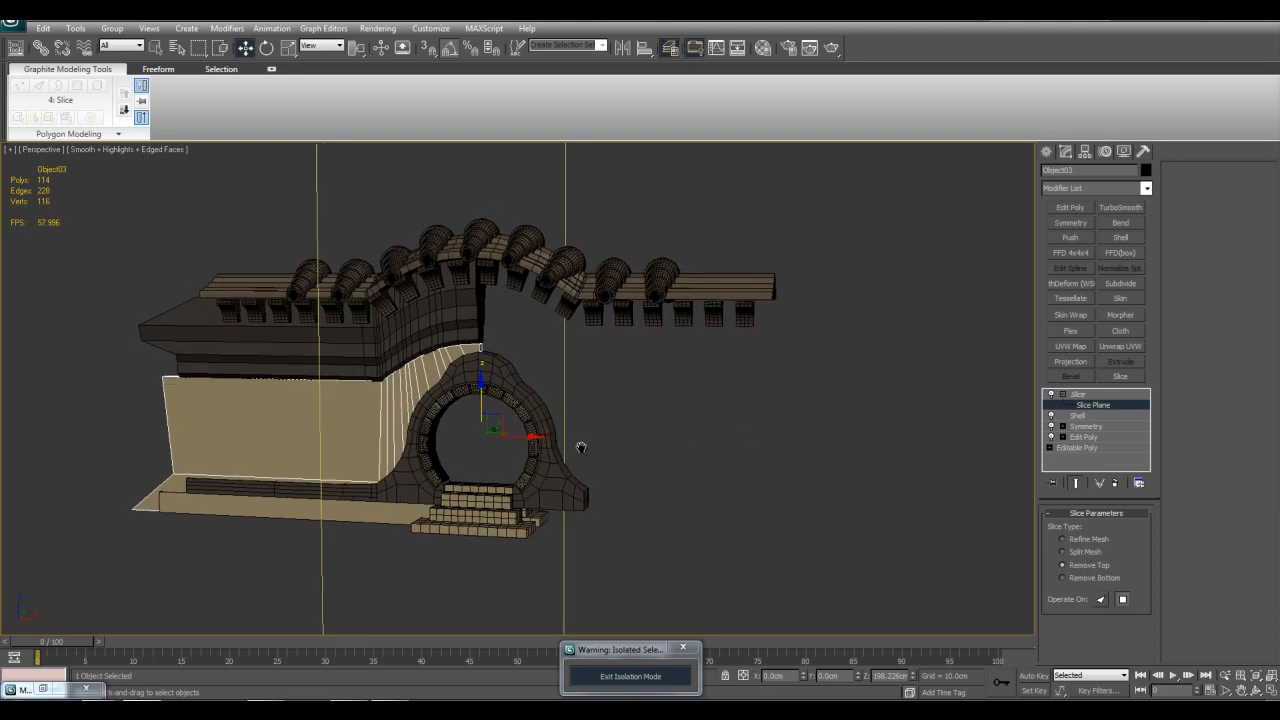
{"action": "scroll", "coordinate": [603, 334], "scroll_direction": "down", "scroll_amount": 2}
{"action": "scroll", "coordinate": [590, 361], "scroll_direction": "up", "scroll_amount": 4}
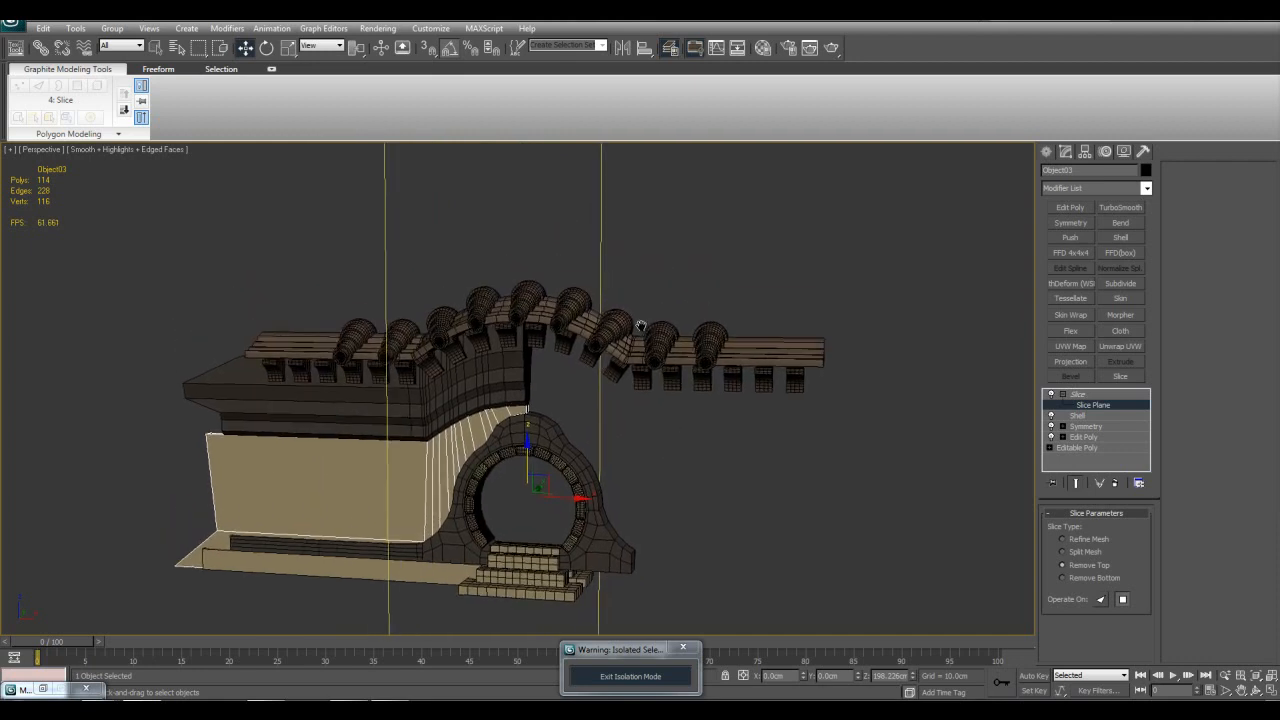
{"action": "scroll", "coordinate": [658, 430], "scroll_direction": "down", "scroll_amount": 2}
{"action": "scroll", "coordinate": [662, 384], "scroll_direction": "up", "scroll_amount": 3}
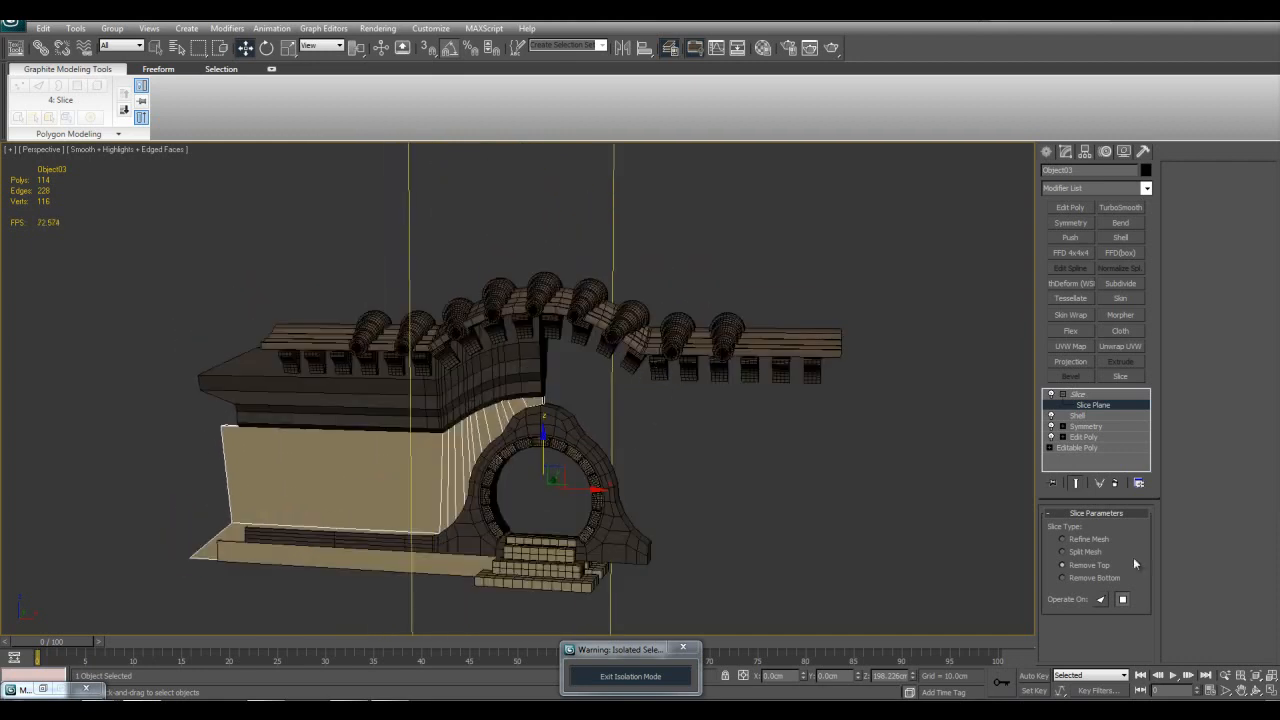
{"action": "middle_click_drag", "start_coordinate": [690, 412], "coordinate": [704, 440]}
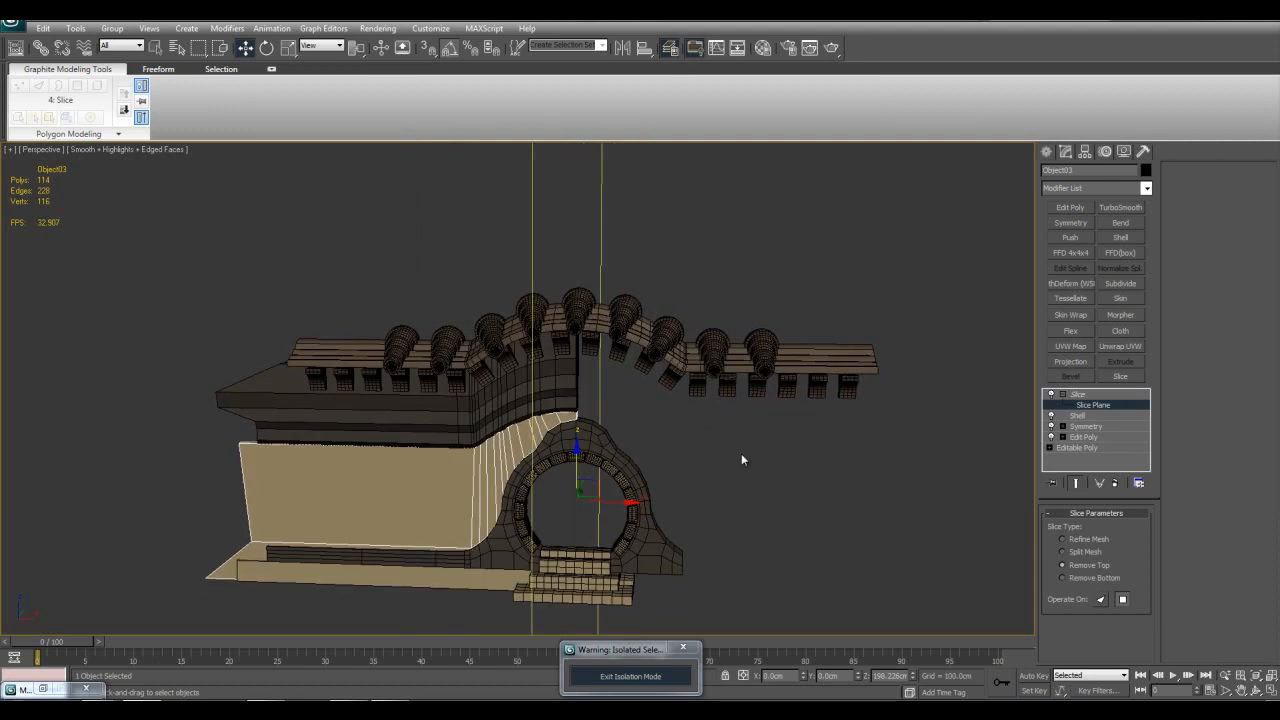
Step: Examine the upright slice plane and the half-cut gate from several angles
{"action": "scroll", "coordinate": [636, 394], "scroll_direction": "down", "scroll_amount": 3}
{"action": "key", "text": "e"}
{"action": "mouse_move", "coordinate": [598, 430]}
{"action": "left_mouse_down"}
{"action": "mouse_move", "coordinate": [585, 404]}
{"action": "mouse_move", "coordinate": [598, 454]}
{"action": "left_mouse_up"}
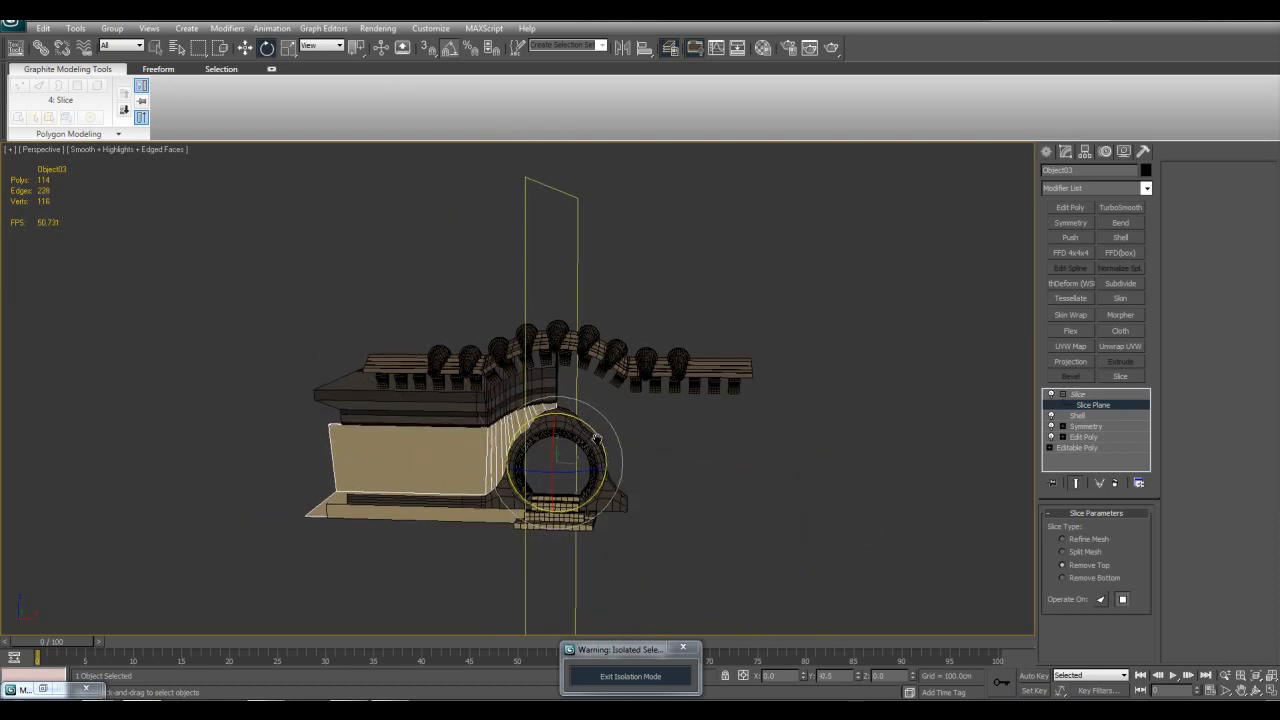
{"action": "scroll", "coordinate": [610, 453], "scroll_direction": "up", "scroll_amount": 3}
{"action": "key", "text": "w"}
{"action": "middle_click_drag", "start_coordinate": [623, 451], "coordinate": [794, 268], "text": "alt"}
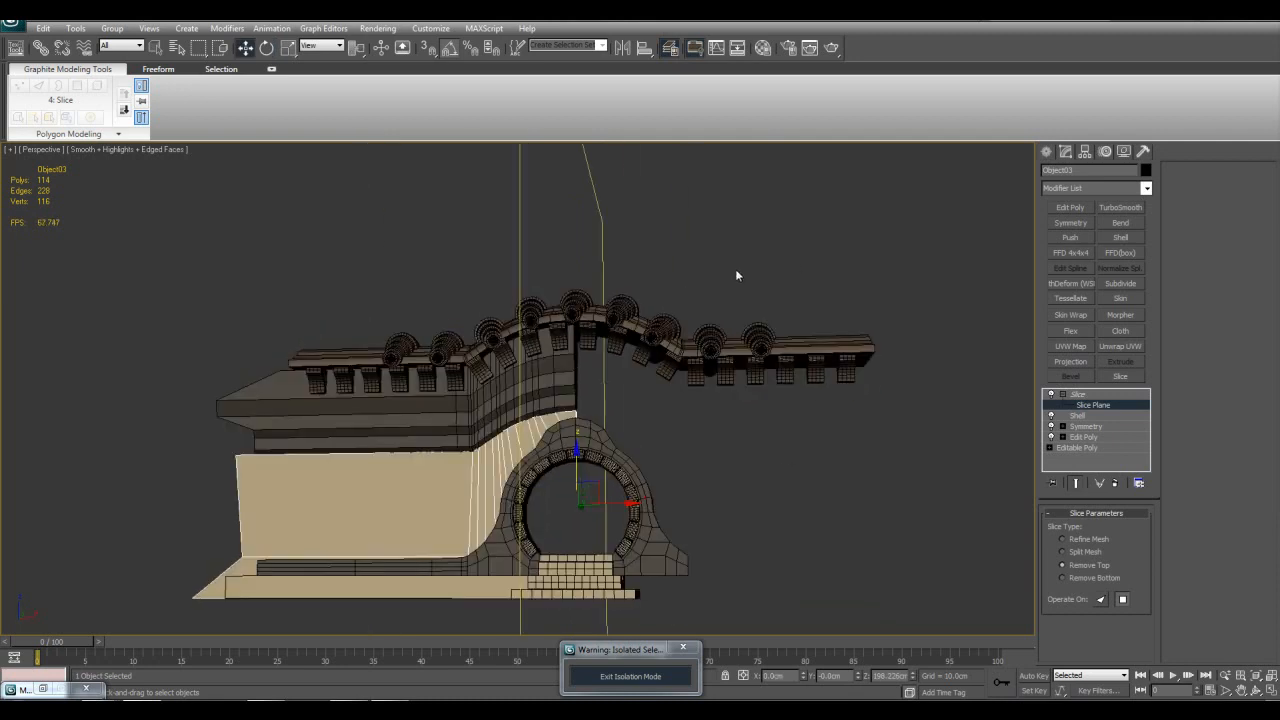
{"action": "middle_click_drag", "start_coordinate": [634, 468], "coordinate": [598, 390], "text": "alt"}
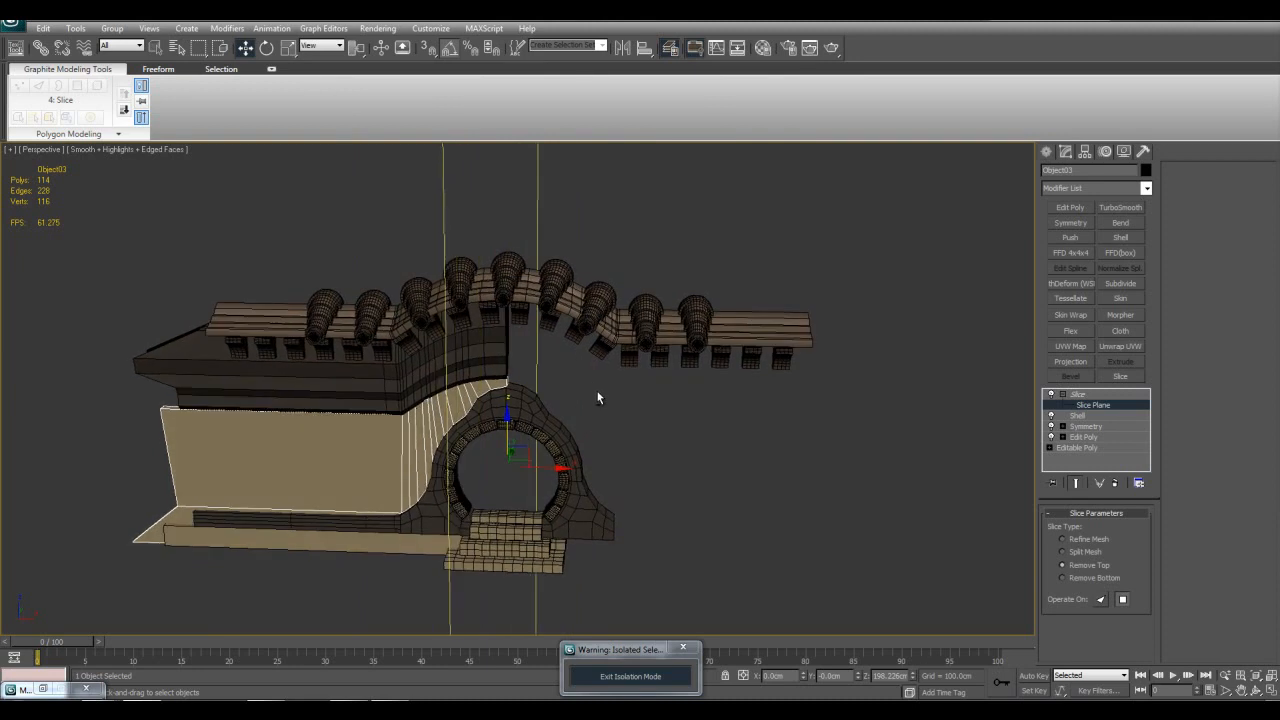
{"action": "scroll", "coordinate": [621, 226], "scroll_direction": "down", "scroll_amount": 3}
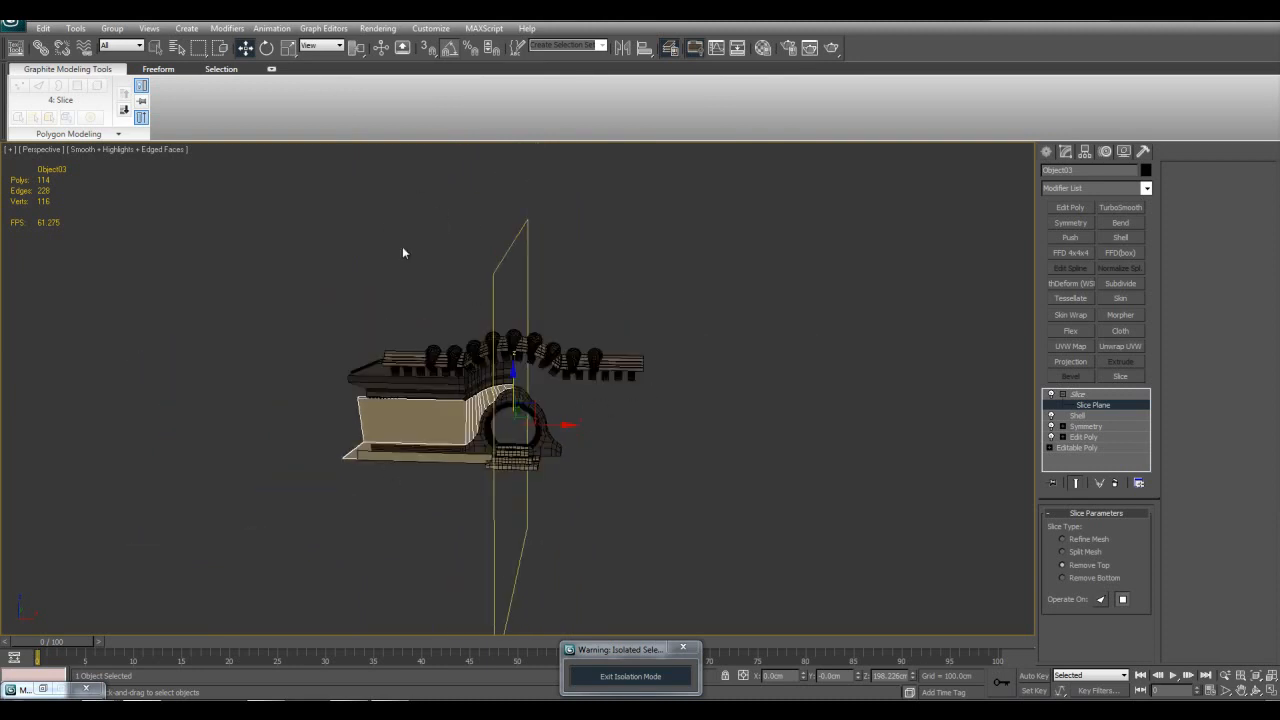
Step: Slide the slice plane along X past the gate opening to about X 767 cm, near the wall's end
{"action": "scroll", "coordinate": [555, 415], "scroll_direction": "up", "scroll_amount": 3}
{"action": "left_click_drag", "start_coordinate": [541, 442], "coordinate": [686, 459]}
{"action": "middle_click_drag", "start_coordinate": [686, 459], "coordinate": [600, 452]}
{"action": "scroll", "coordinate": [600, 452], "scroll_direction": "up", "scroll_amount": 2}
{"action": "middle_click_drag", "start_coordinate": [597, 380], "coordinate": [680, 419]}
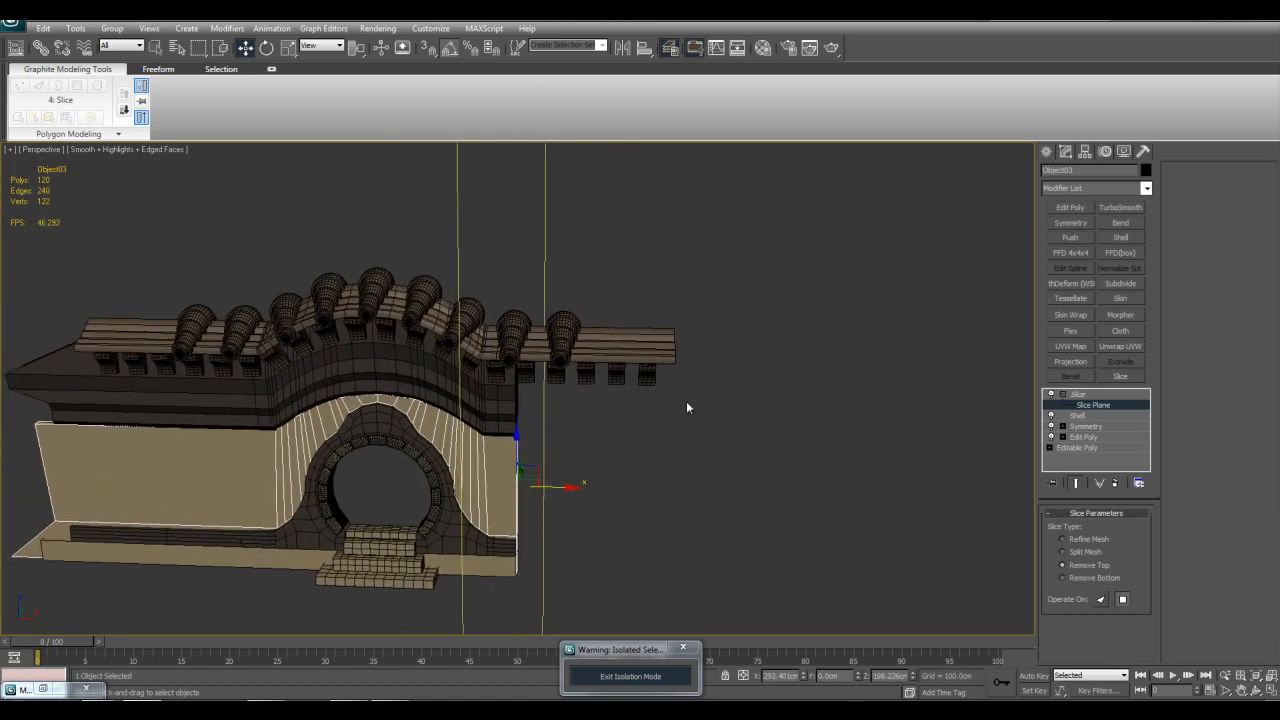
{"action": "middle_click_drag", "start_coordinate": [578, 418], "coordinate": [566, 392]}
{"action": "left_click_drag", "start_coordinate": [545, 461], "coordinate": [784, 515]}
{"action": "middle_click_drag", "start_coordinate": [784, 515], "coordinate": [657, 348], "text": "alt"}
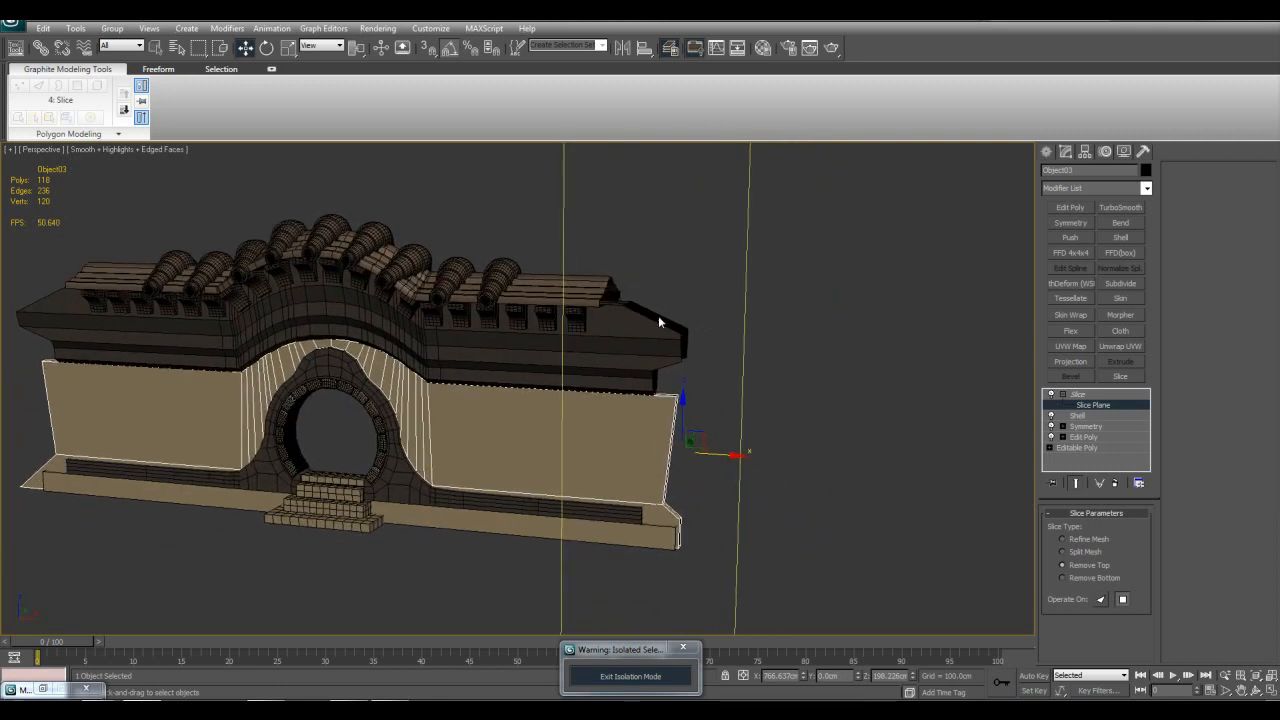
{"action": "middle_click_drag", "start_coordinate": [731, 443], "coordinate": [695, 458]}
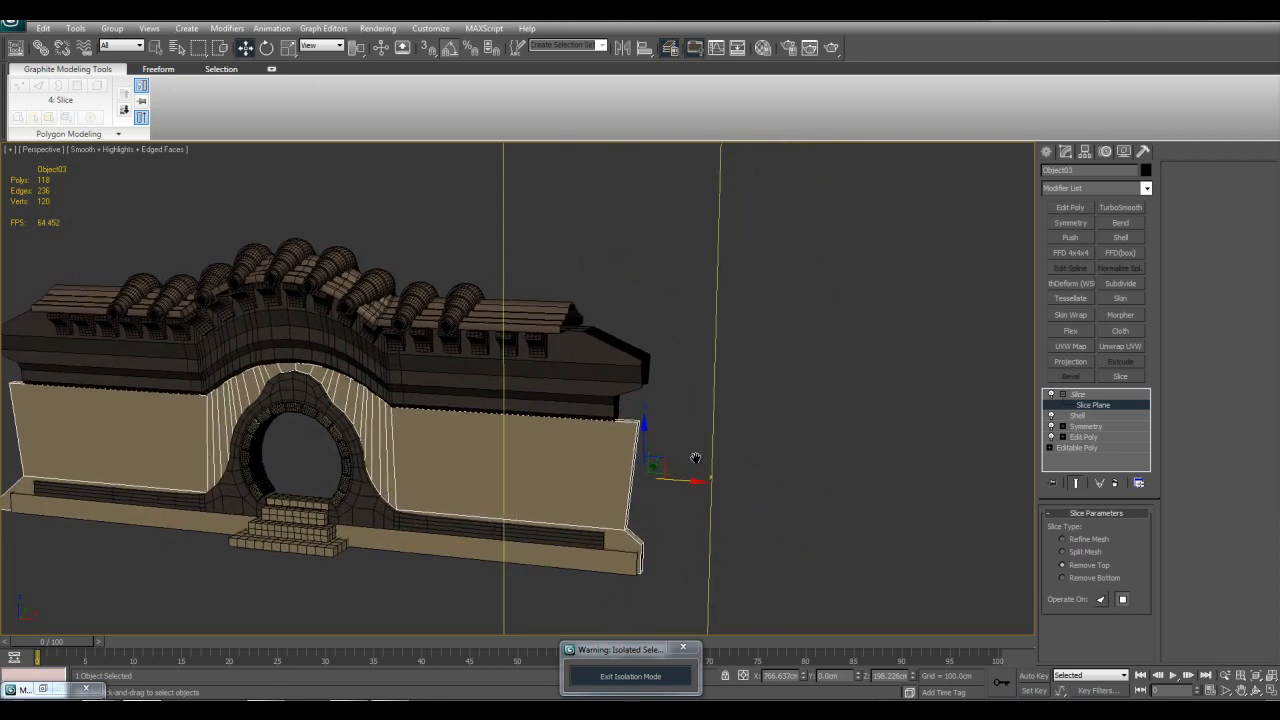
Step: Select the roof ridge tile strip and enter vertex editing on the uppermost Edit Poly modifier in its stack
{"action": "scroll", "coordinate": [627, 335], "scroll_direction": "up", "scroll_amount": 5}
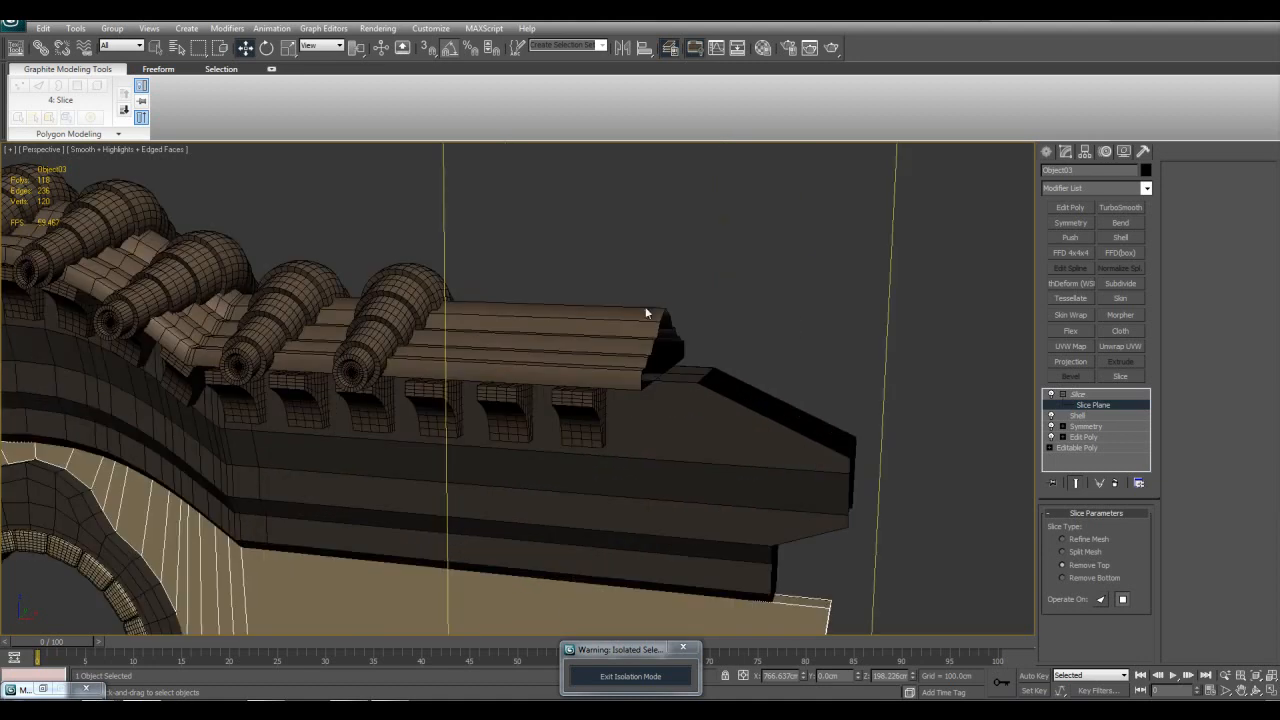
{"action": "middle_click_drag", "start_coordinate": [658, 362], "coordinate": [766, 371], "text": "alt"}
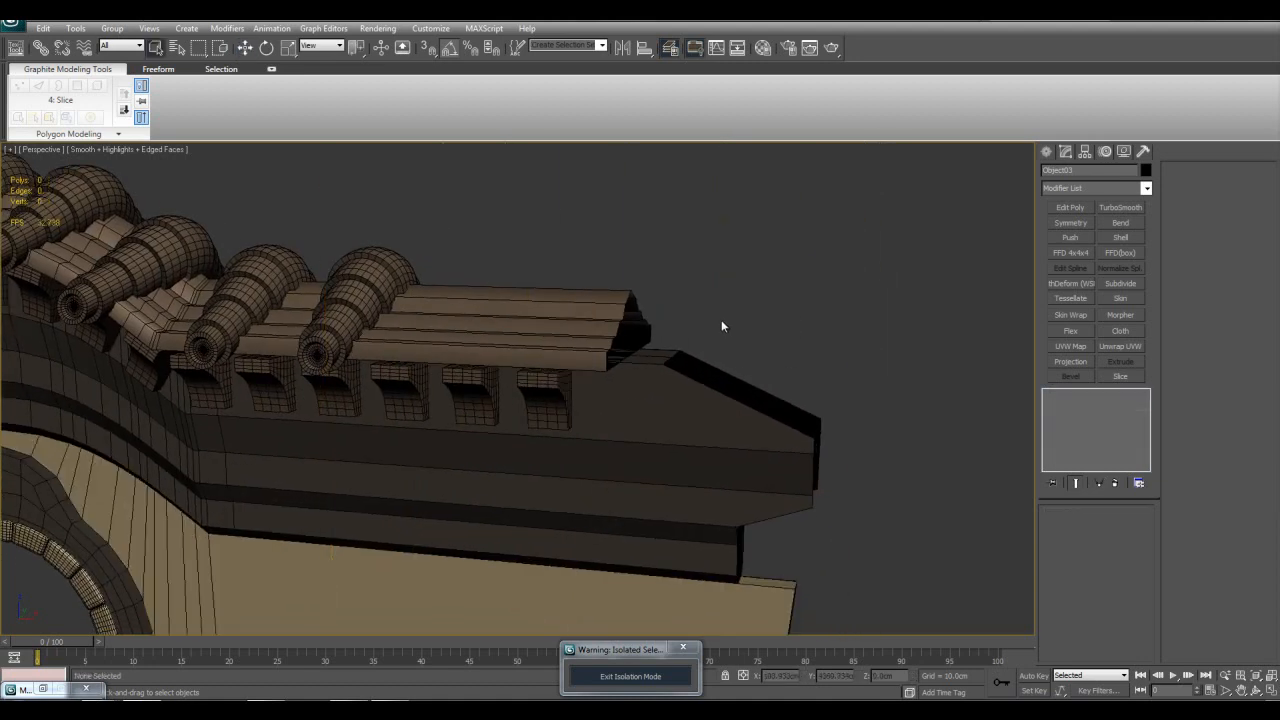
{"action": "left_click", "coordinate": [575, 322]}
{"action": "left_click", "coordinate": [1088, 418]}
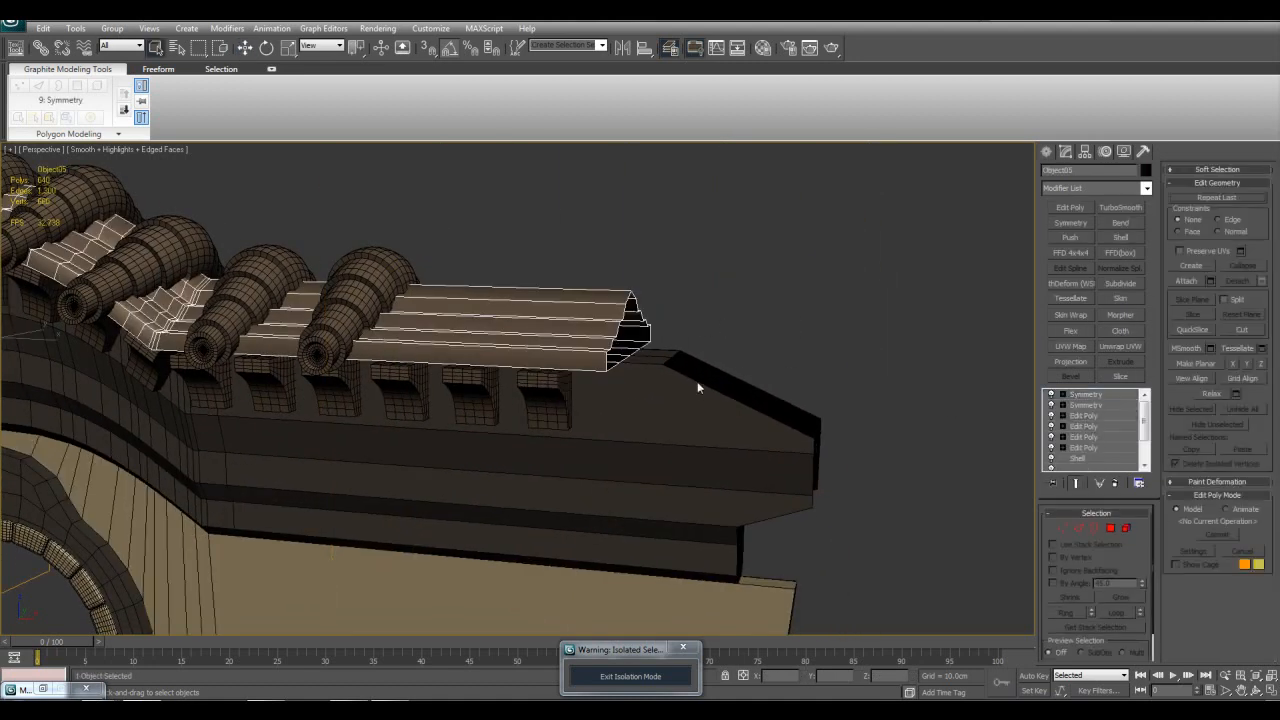
{"action": "scroll", "coordinate": [696, 383], "scroll_direction": "up", "scroll_amount": 3}
{"action": "key", "text": "1"}
{"action": "key", "text": "grave"}
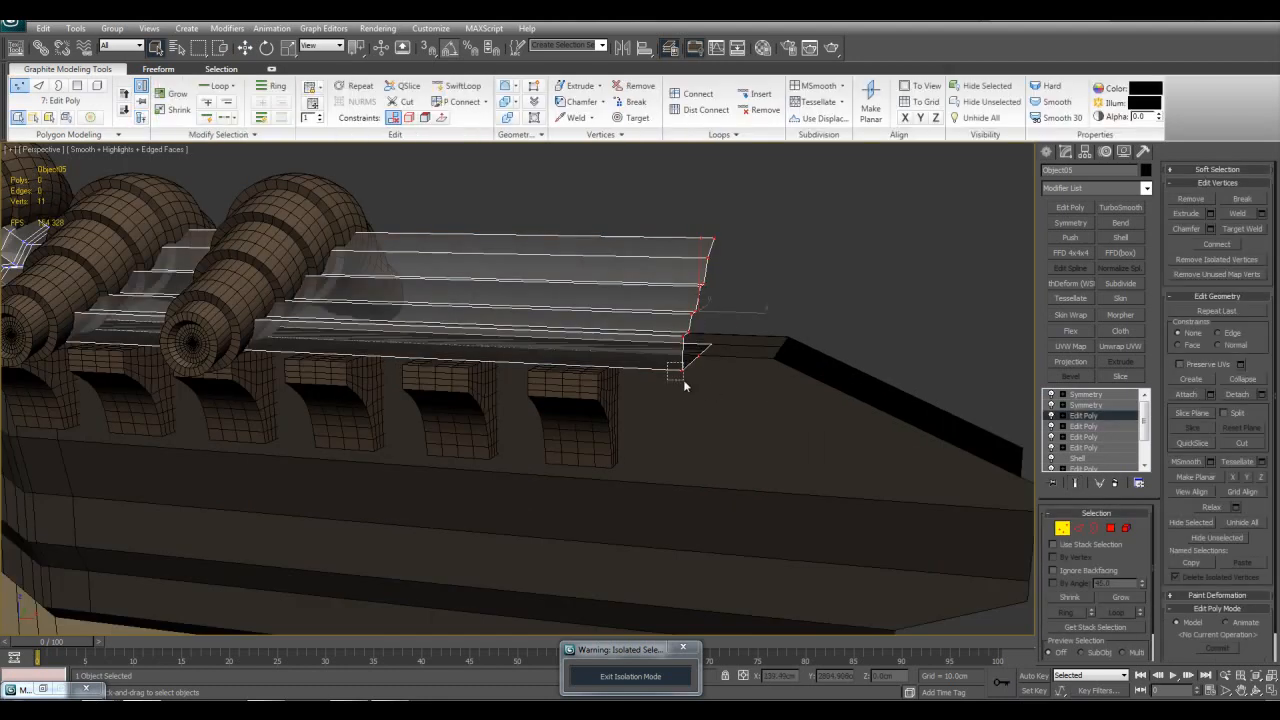
Step: Select the lowest end vertex of the roof ridge tile strip and copy its X coordinate
{"action": "left_click_drag", "start_coordinate": [669, 363], "coordinate": [705, 414]}
{"action": "key", "text": "z"}
{"action": "key", "text": "w"}
{"action": "middle_click_drag", "start_coordinate": [705, 414], "coordinate": [800, 545], "text": "alt"}
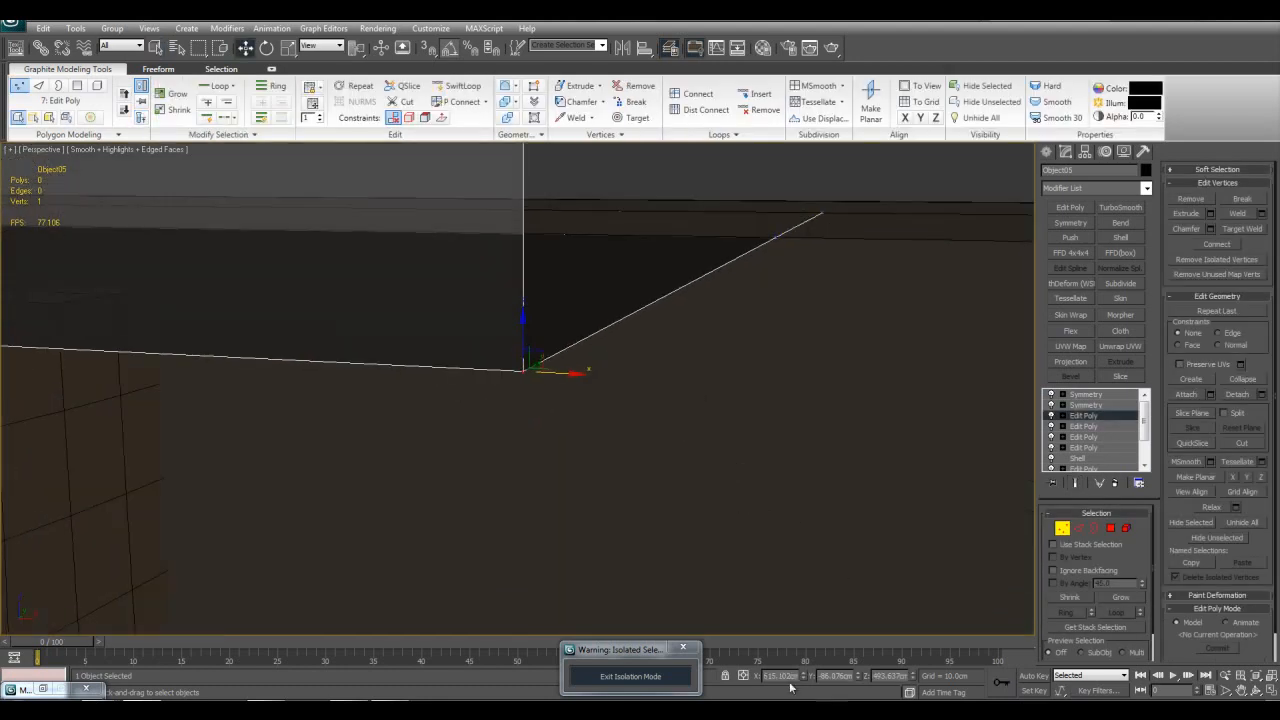
{"action": "left_click_drag", "start_coordinate": [784, 676], "coordinate": [764, 676]}
{"action": "scroll", "coordinate": [795, 466], "scroll_direction": "down", "scroll_amount": 5}
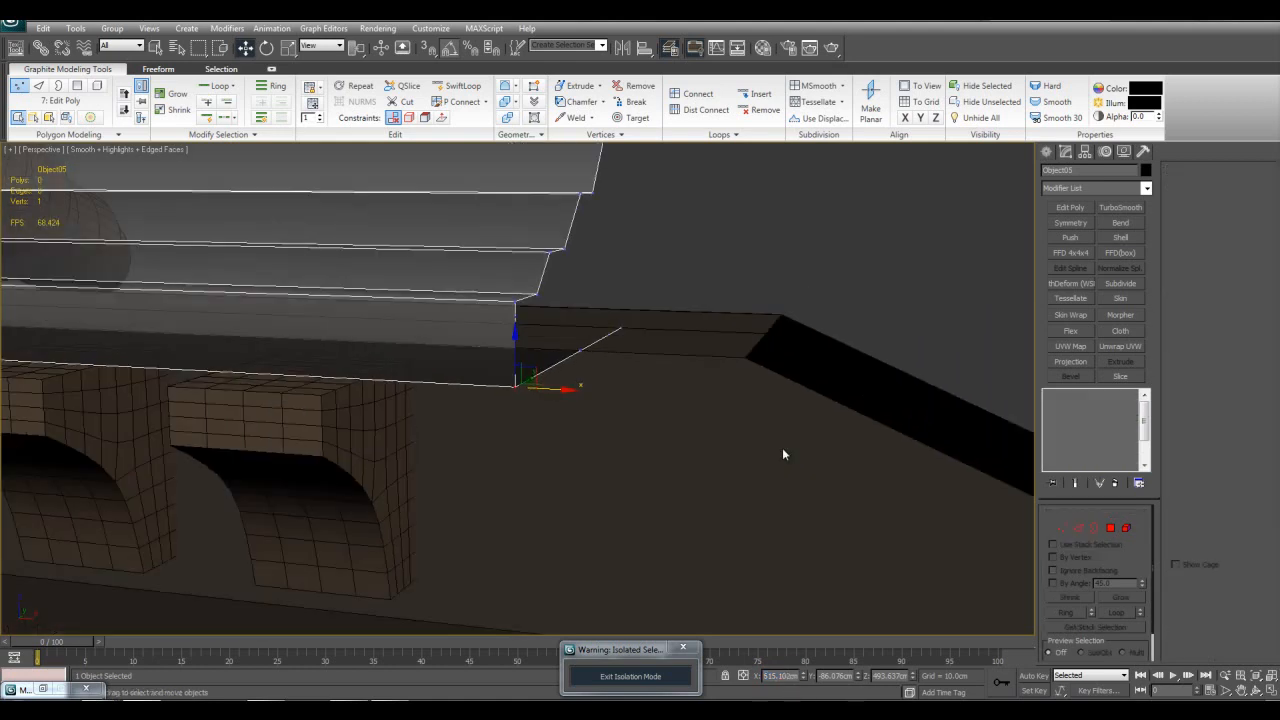
Step: Leave vertex editing, turn off the see-through display of the tile strip, and select the cornice below the roof
{"action": "key", "text": "1"}
{"action": "left_click", "coordinate": [811, 295]}
{"action": "key", "text": "q"}
{"action": "left_click", "coordinate": [530, 295]}
{"action": "key", "text": "alt+x"}
{"action": "scroll", "coordinate": [620, 360], "scroll_direction": "down", "scroll_amount": 7}
{"action": "left_click", "coordinate": [603, 420]}
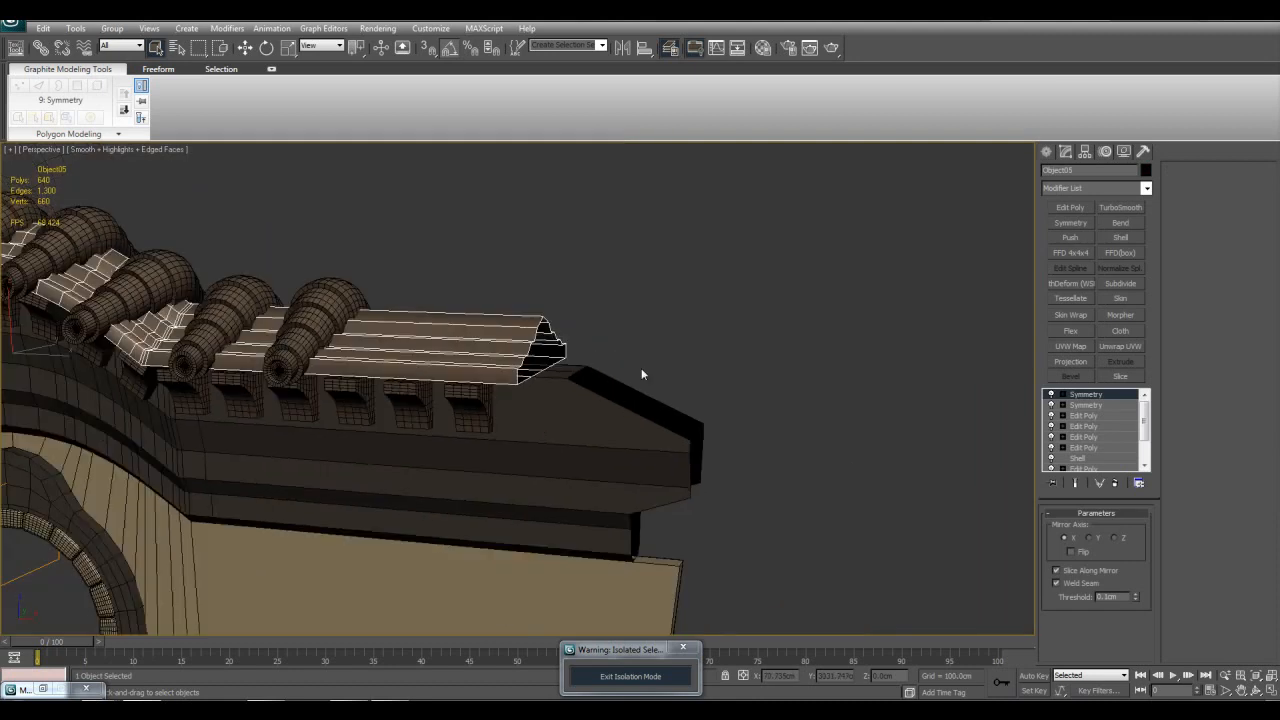
{"action": "middle_click_drag", "start_coordinate": [603, 420], "coordinate": [692, 328]}
{"action": "scroll", "coordinate": [694, 378], "scroll_direction": "down", "scroll_amount": 4}
{"action": "middle_click_drag", "start_coordinate": [676, 430], "coordinate": [657, 368]}
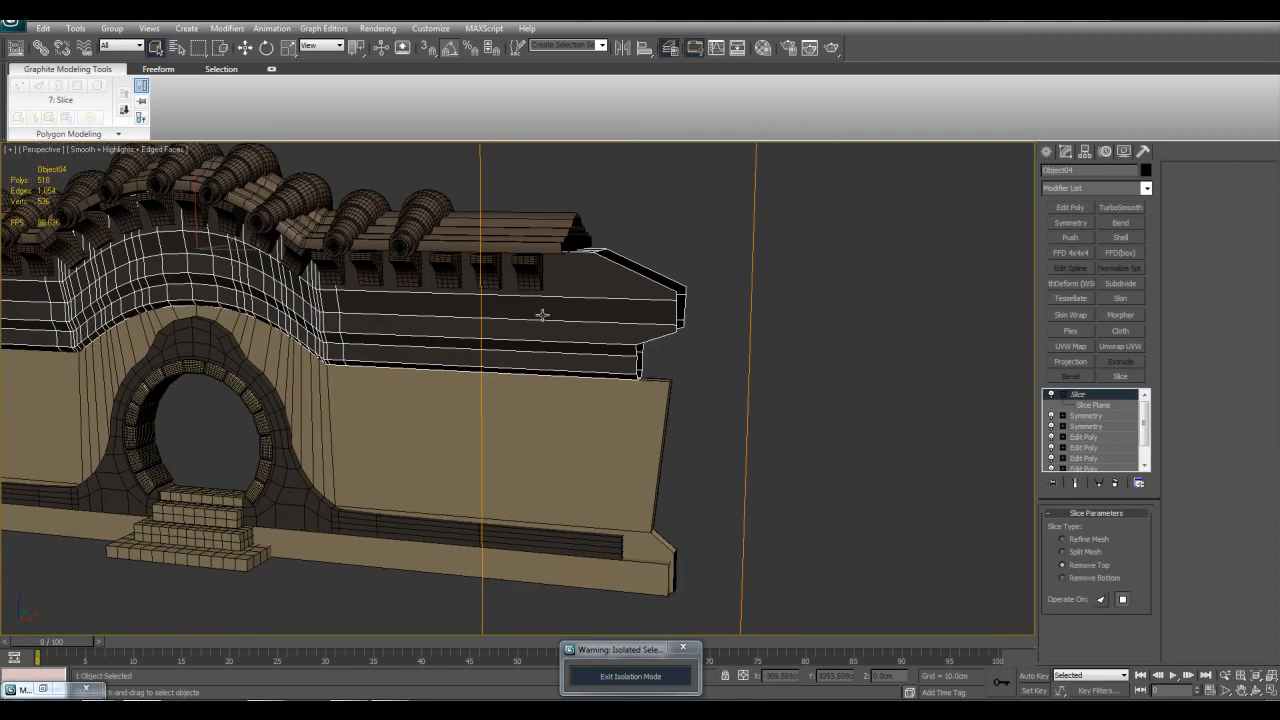
Step: Set the X position of the cornice's slice plane to the copied value, 615.102 cm
{"action": "left_click", "coordinate": [1092, 405]}
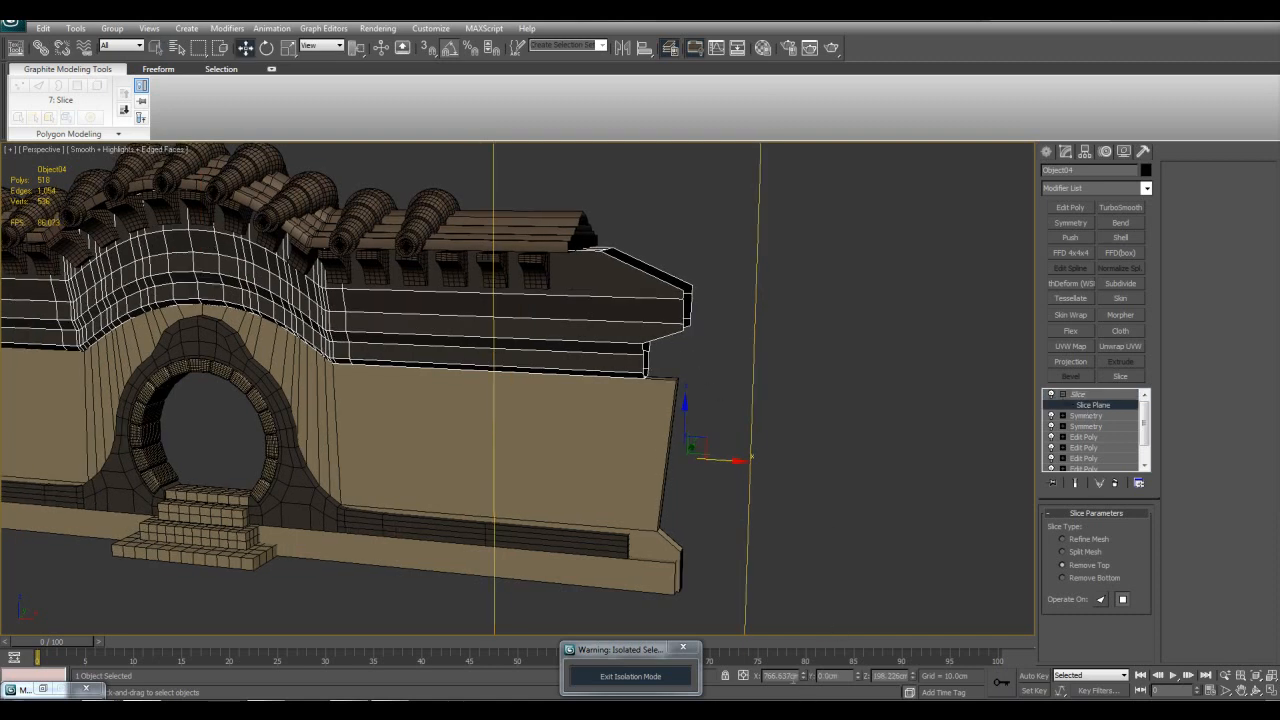
{"action": "double_click", "coordinate": [780, 676]}
{"action": "type", "text": "615.102cm"}
{"action": "key", "text": "Return"}
{"action": "scroll", "coordinate": [740, 506], "scroll_direction": "down", "scroll_amount": 3}
{"action": "mouse_move", "coordinate": [699, 501]}
{"action": "middle_mouse_down", "text": "alt"}
{"action": "mouse_move", "coordinate": [719, 469]}
{"action": "mouse_move", "coordinate": [684, 486]}
{"action": "middle_mouse_up", "text": "alt"}
{"action": "scroll", "coordinate": [705, 500], "scroll_direction": "up", "scroll_amount": 3}
{"action": "scroll", "coordinate": [667, 279], "scroll_direction": "up", "scroll_amount": 4}
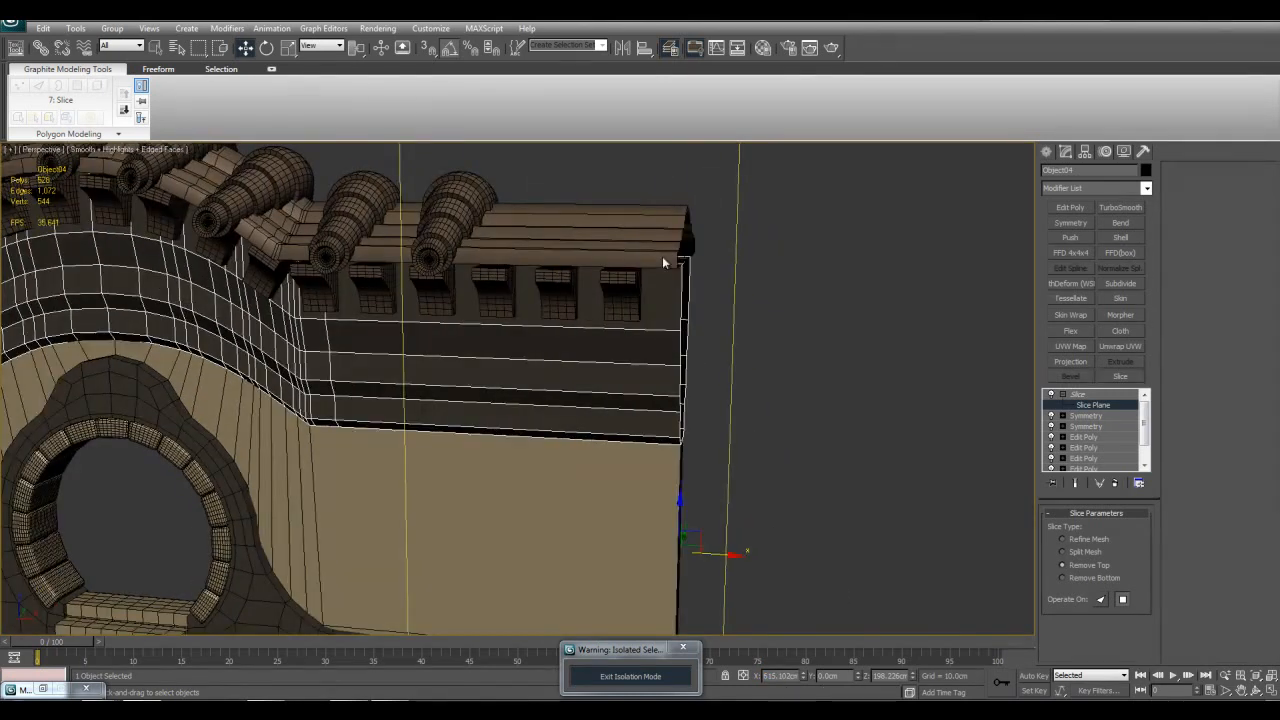
{"action": "scroll", "coordinate": [650, 190], "scroll_direction": "down", "scroll_amount": 4}
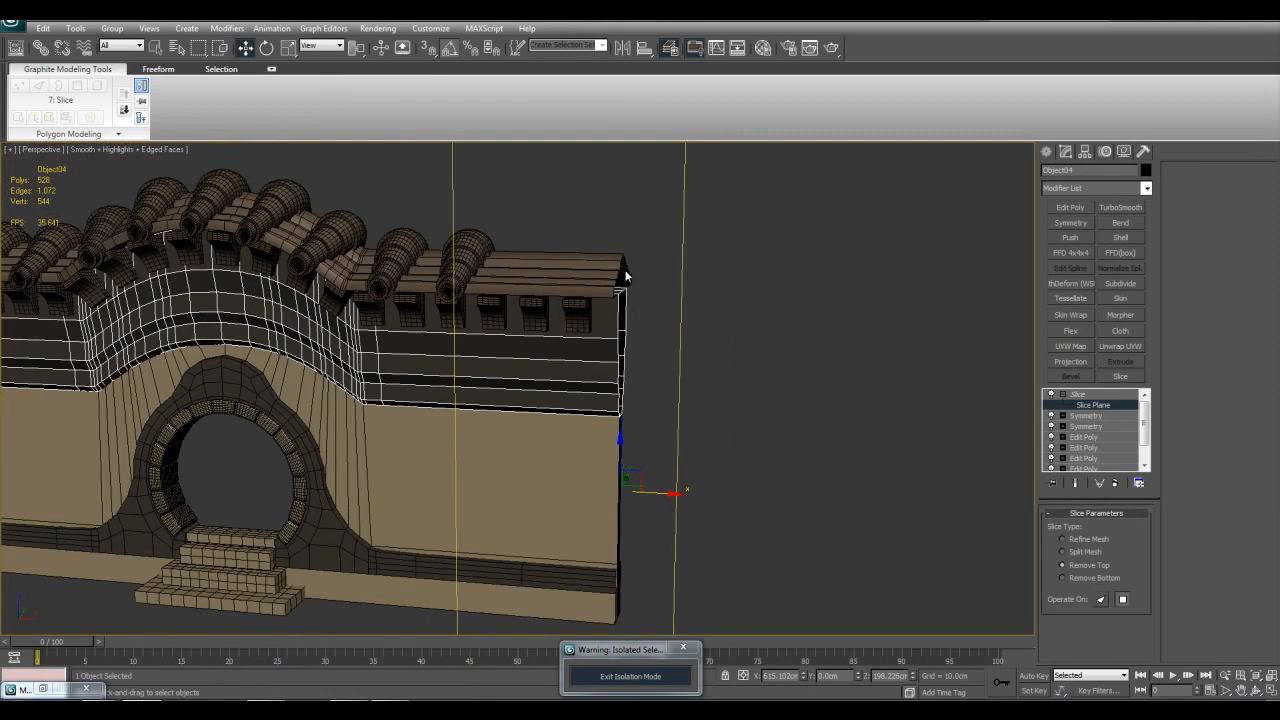
Step: Examine from several angles how the sliced cornice and wall line up with the end of the roof tiles
{"action": "left_click", "coordinate": [625, 277]}
{"action": "scroll", "coordinate": [625, 277], "scroll_direction": "up", "scroll_amount": 5}
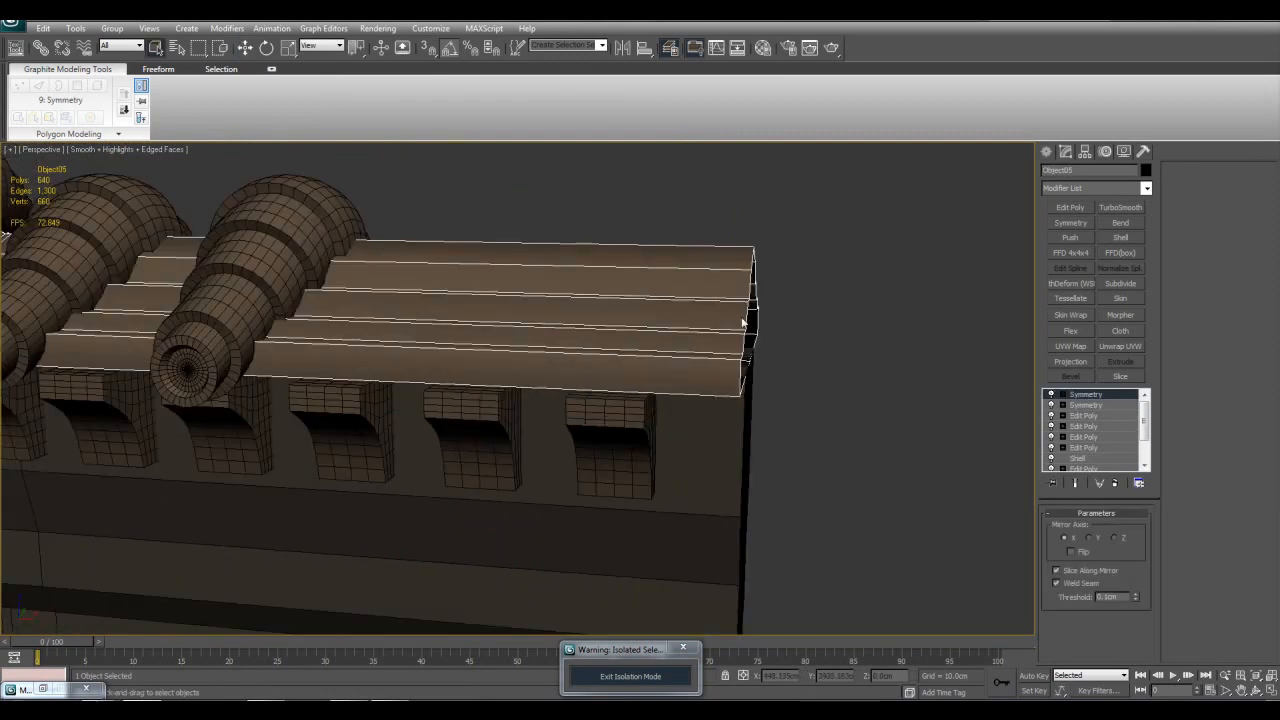
{"action": "scroll", "coordinate": [731, 430], "scroll_direction": "down", "scroll_amount": 4}
{"action": "middle_click_drag", "start_coordinate": [688, 432], "coordinate": [751, 311]}
{"action": "left_click", "coordinate": [682, 361]}
{"action": "scroll", "coordinate": [708, 389], "scroll_direction": "down", "scroll_amount": 3}
{"action": "mouse_move", "coordinate": [639, 328]}
{"action": "middle_mouse_down", "text": "alt"}
{"action": "mouse_move", "coordinate": [651, 328]}
{"action": "mouse_move", "coordinate": [634, 329]}
{"action": "middle_mouse_up", "text": "alt"}
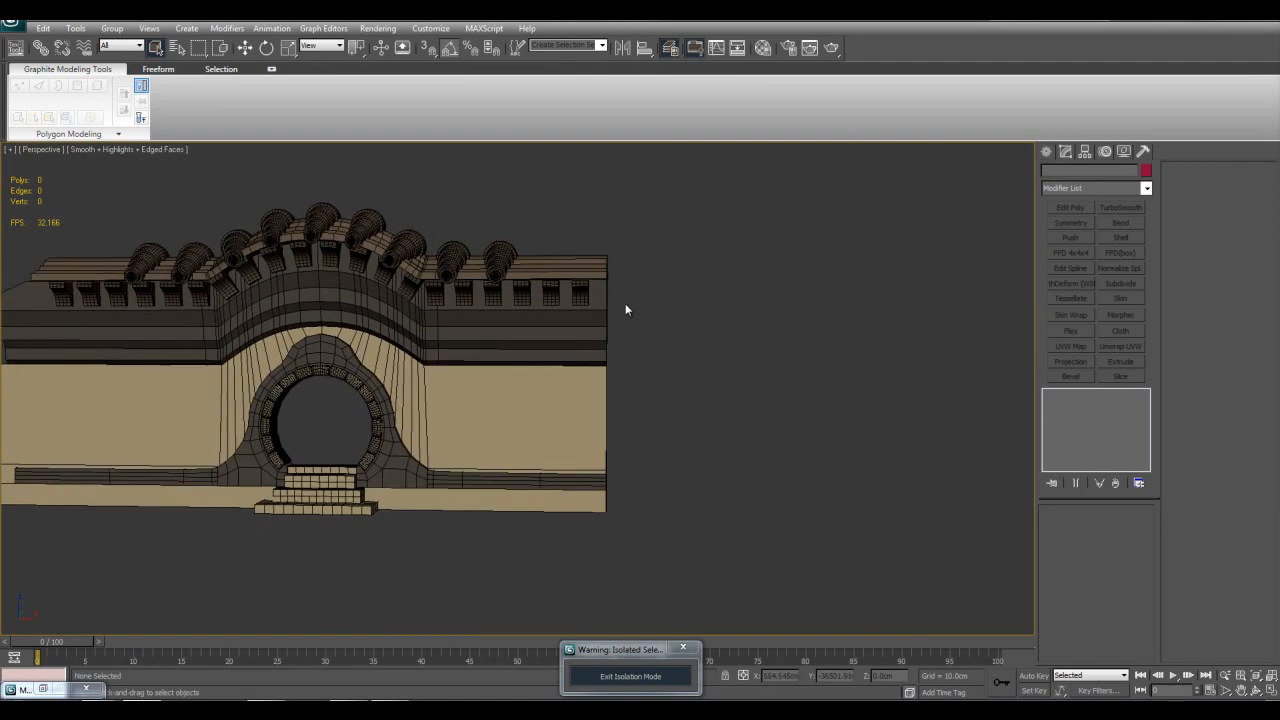
{"action": "left_click_drag", "start_coordinate": [675, 297], "coordinate": [597, 543]}
{"action": "middle_click_drag", "start_coordinate": [597, 543], "coordinate": [648, 517], "text": "alt"}
Step: Select the main wall and move its slice plane along X beyond the wall's end to about X 1084 cm
{"action": "left_click", "coordinate": [648, 517]}
{"action": "scroll", "coordinate": [730, 387], "scroll_direction": "up", "scroll_amount": 3}
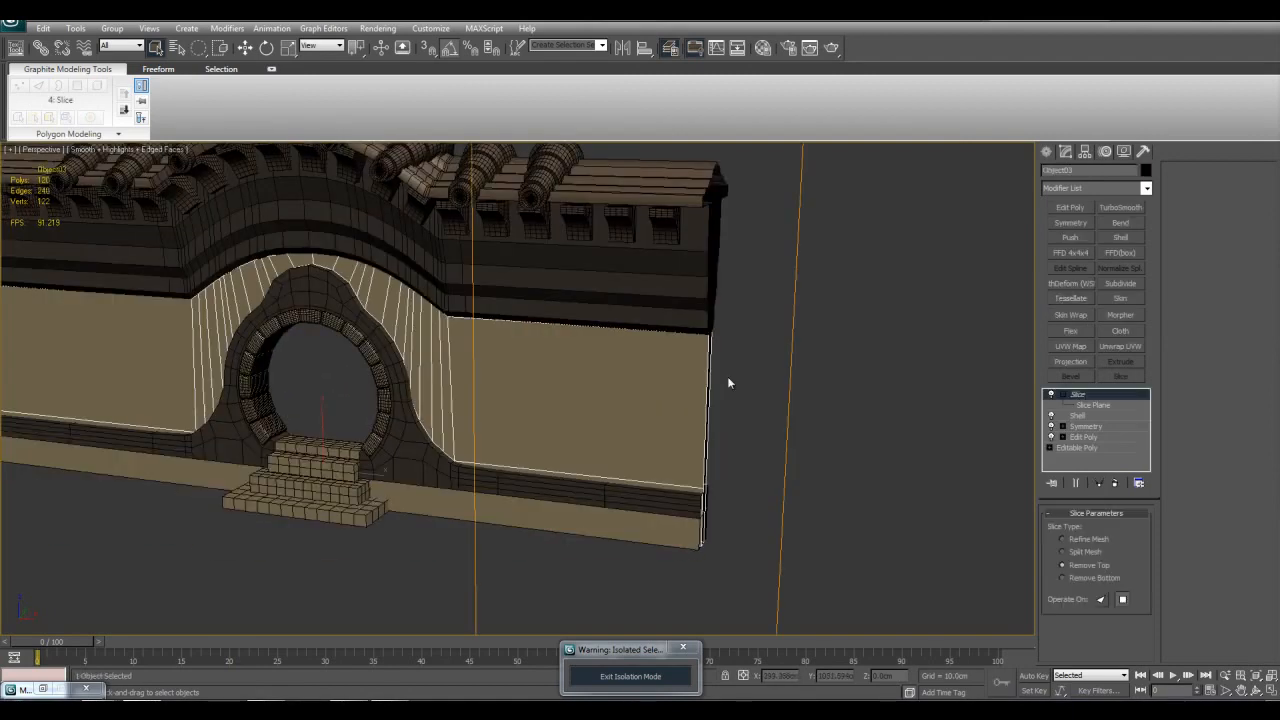
{"action": "middle_click_drag", "start_coordinate": [654, 371], "coordinate": [711, 409], "text": "alt"}
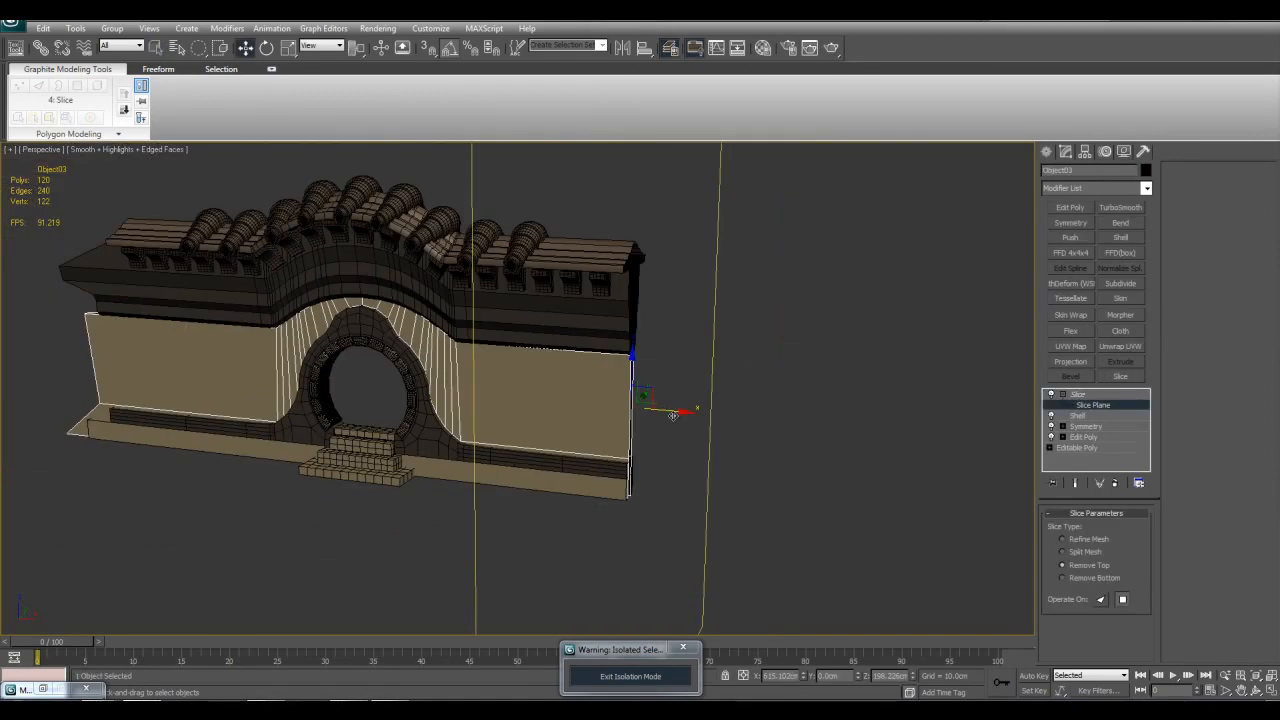
{"action": "left_click_drag", "start_coordinate": [675, 412], "coordinate": [897, 445]}
{"action": "middle_click_drag", "start_coordinate": [768, 412], "coordinate": [670, 383], "text": "alt"}
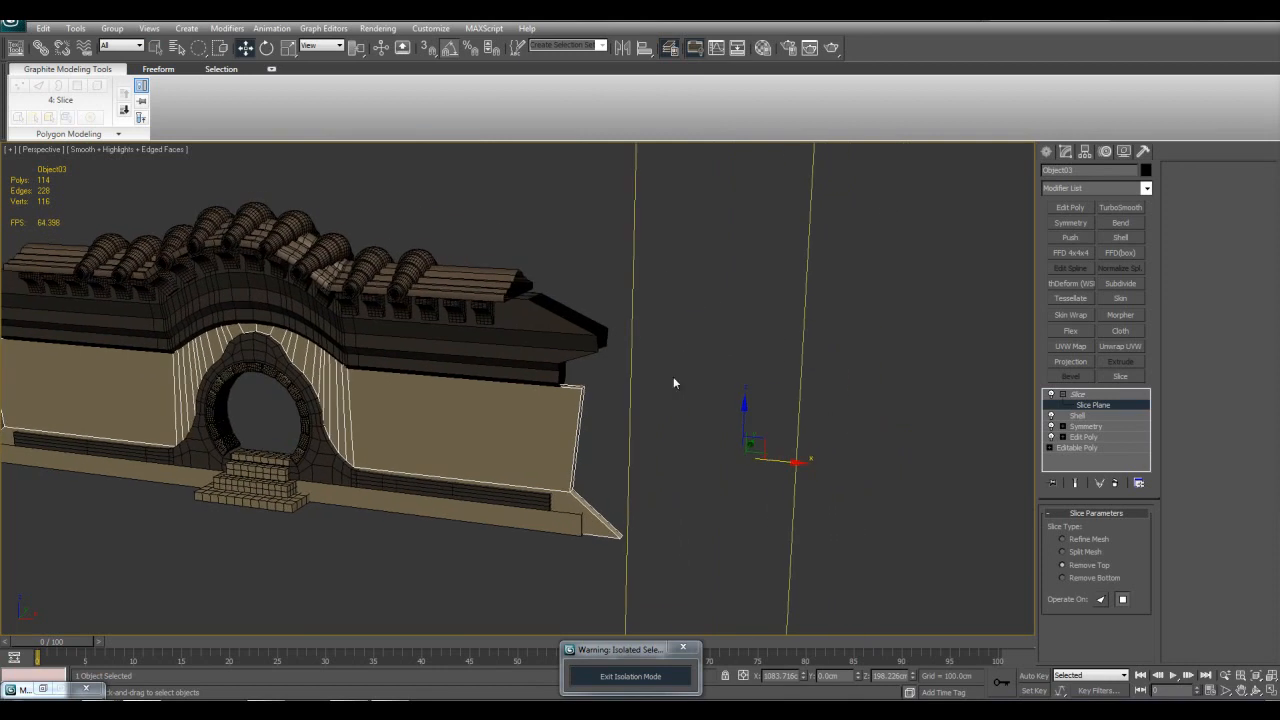
Step: Check that the grid and snap settings use Vertex, and turn on 3D snapping
{"action": "right_click", "coordinate": [428, 50]}
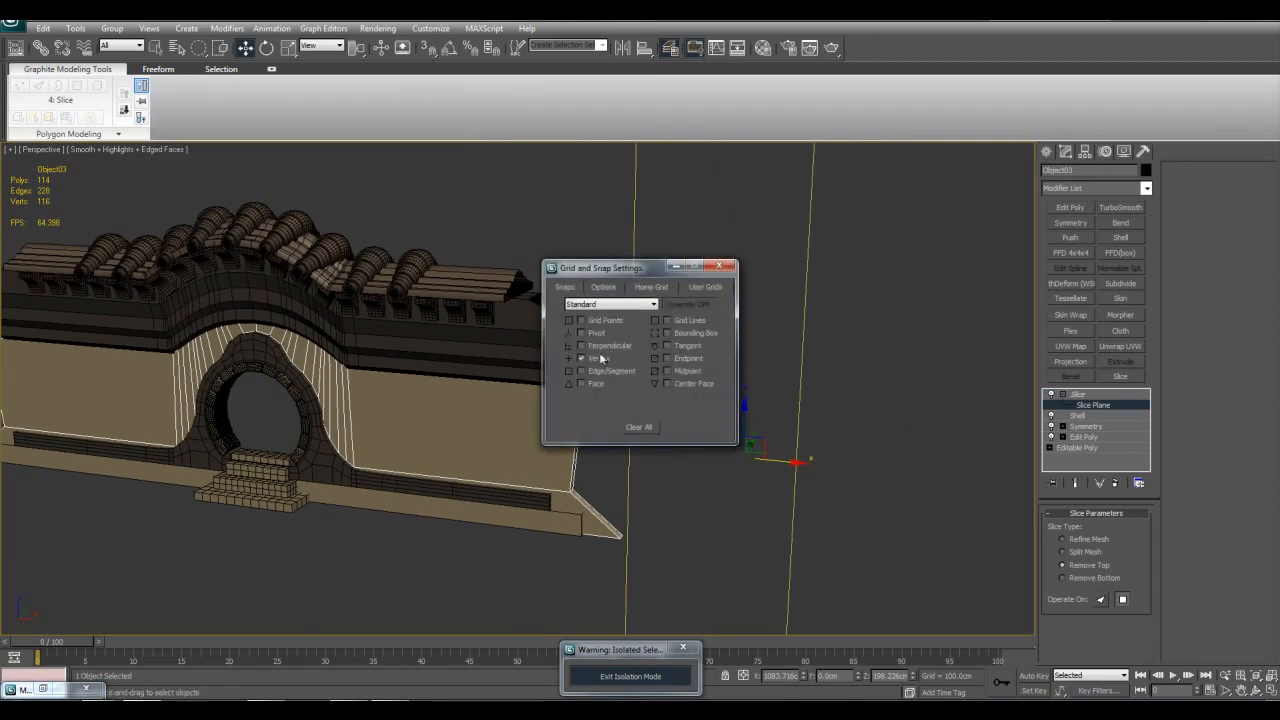
{"action": "left_click", "coordinate": [719, 266]}
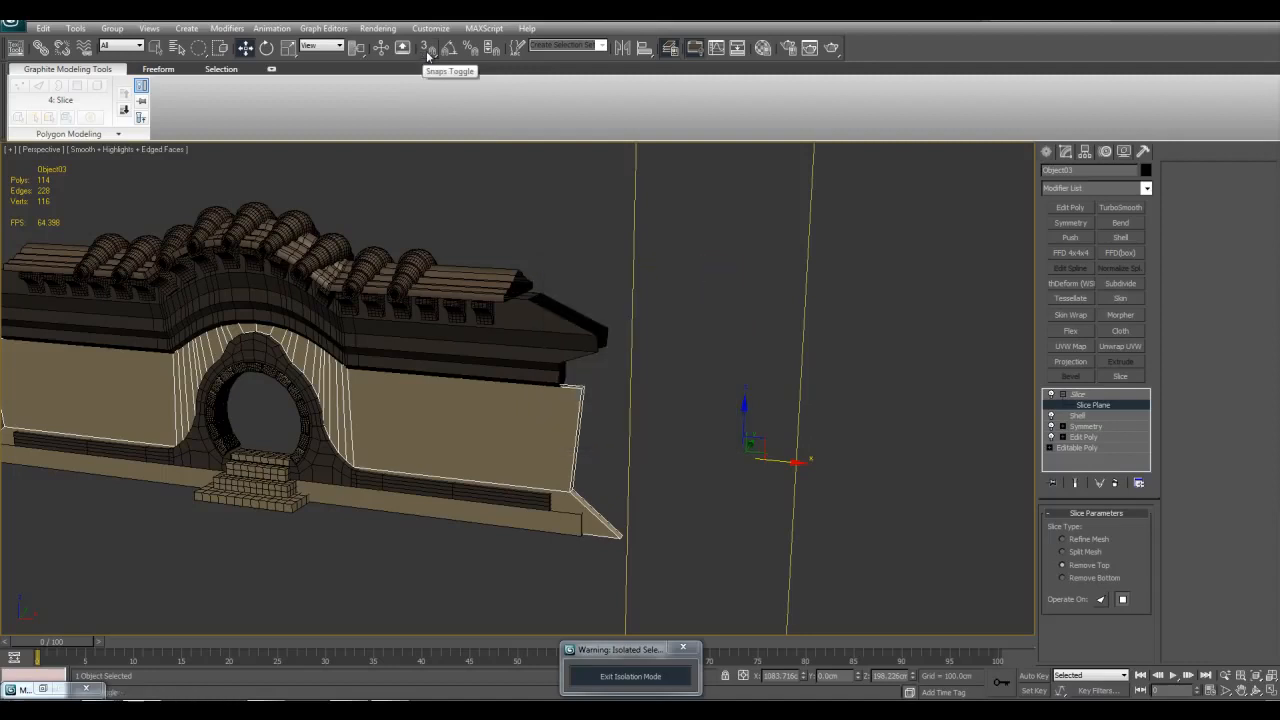
{"action": "middle_click_drag", "start_coordinate": [650, 326], "coordinate": [656, 312], "text": "alt"}
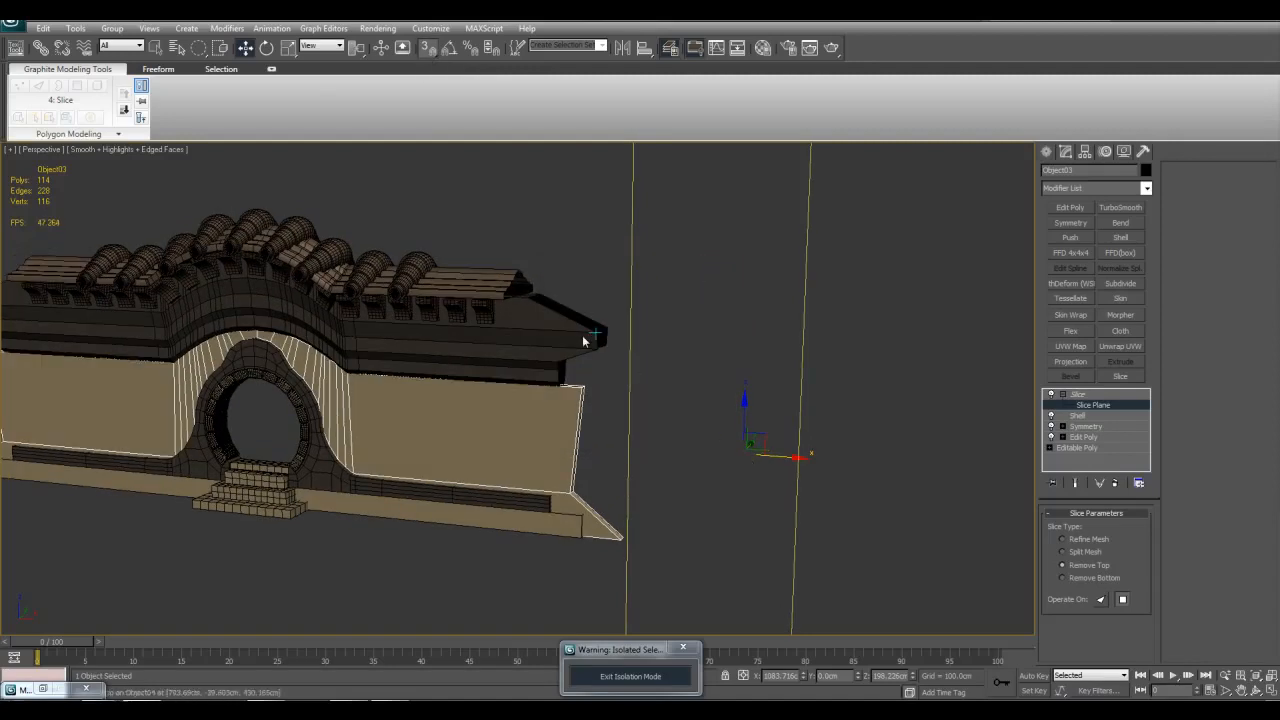
{"action": "middle_click_drag", "start_coordinate": [532, 306], "coordinate": [547, 325]}
Step: Try to snap the slice plane to the lower end vertex of the roof tile strip, and undo the move
{"action": "scroll", "coordinate": [547, 325], "scroll_direction": "up", "scroll_amount": 3}
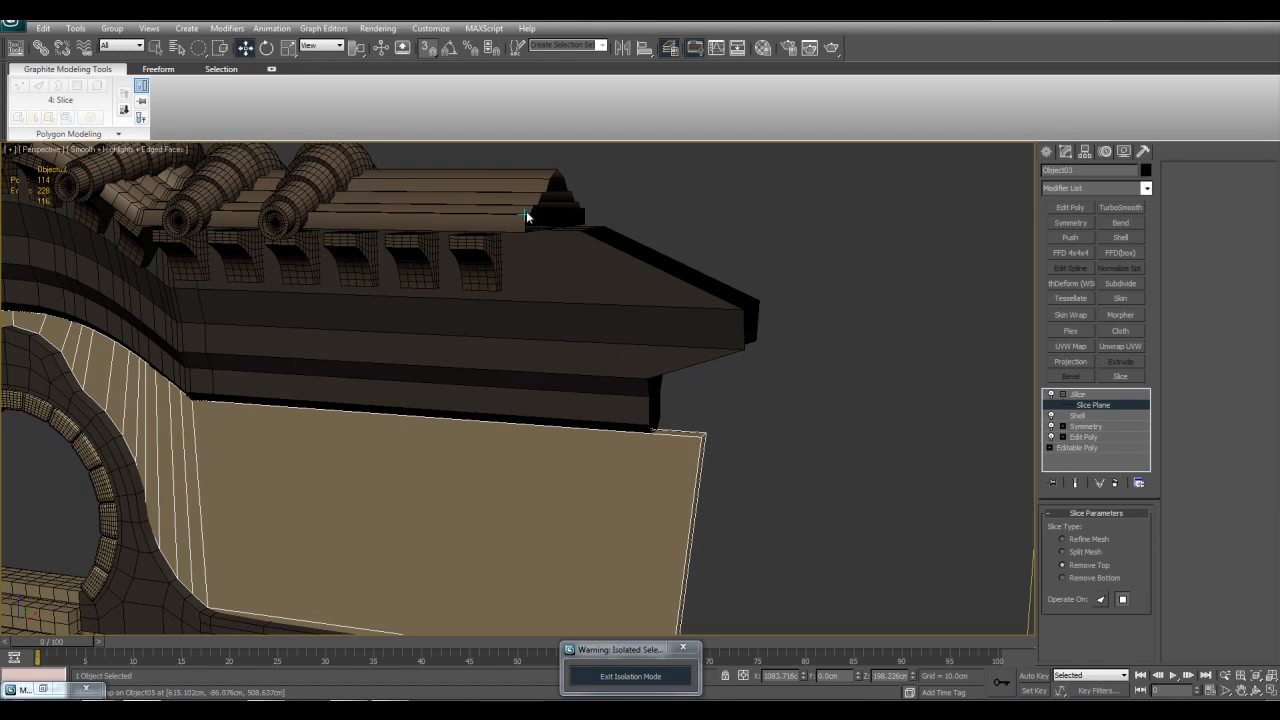
{"action": "scroll", "coordinate": [681, 348], "scroll_direction": "down", "scroll_amount": 3}
{"action": "scroll", "coordinate": [814, 371], "scroll_direction": "down", "scroll_amount": 4}
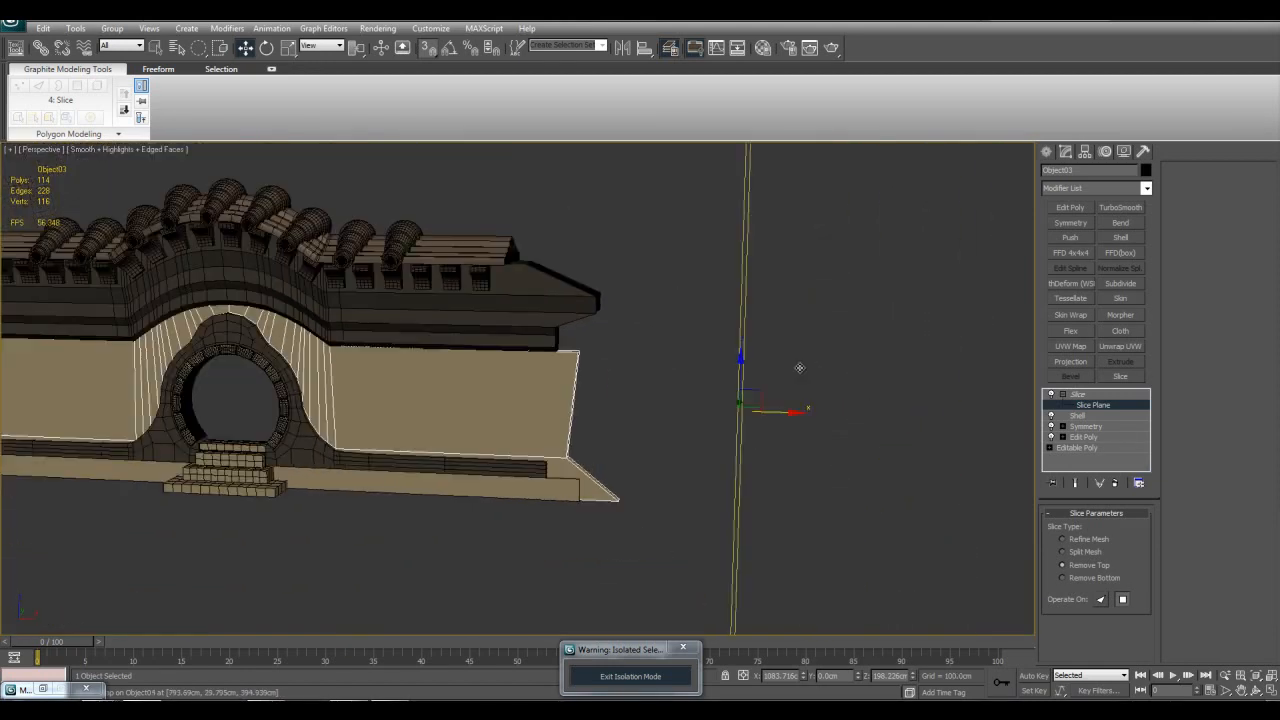
{"action": "middle_click_drag", "start_coordinate": [790, 428], "coordinate": [785, 448]}
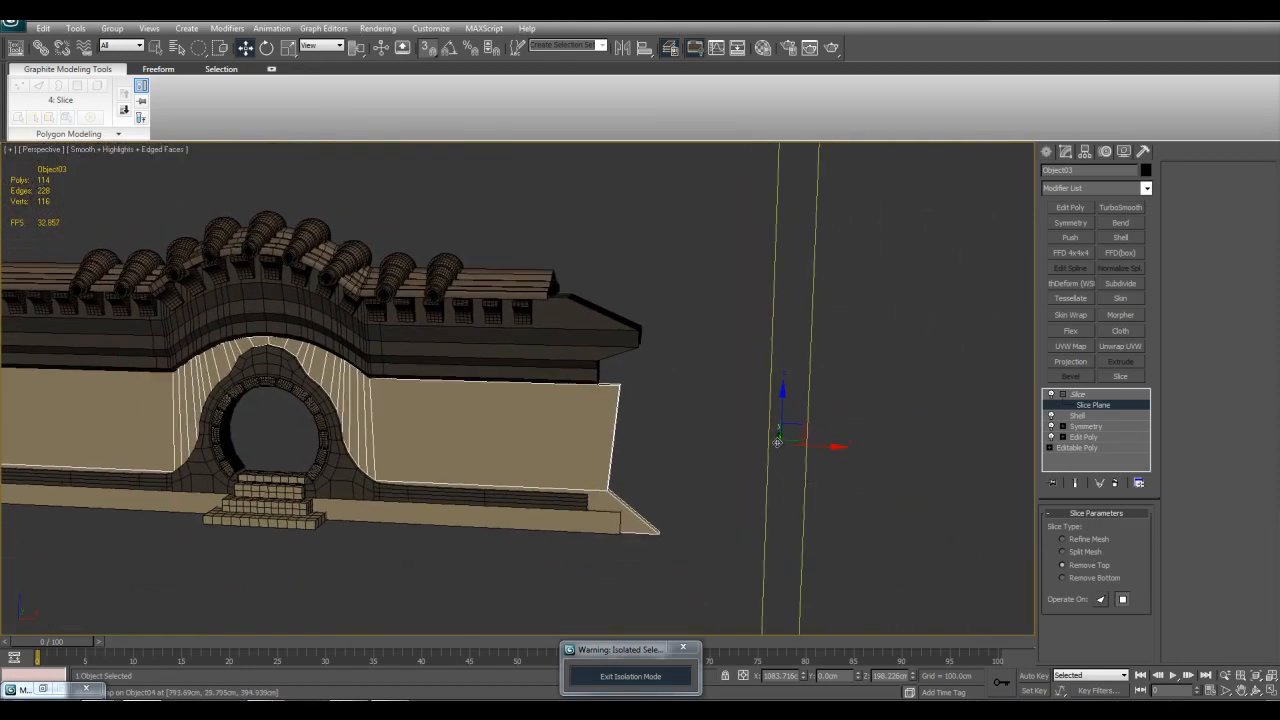
{"action": "left_click_drag", "start_coordinate": [777, 441], "coordinate": [548, 286]}
{"action": "middle_click_drag", "start_coordinate": [548, 286], "coordinate": [559, 304], "text": "alt"}
{"action": "key", "text": "ctrl+z"}
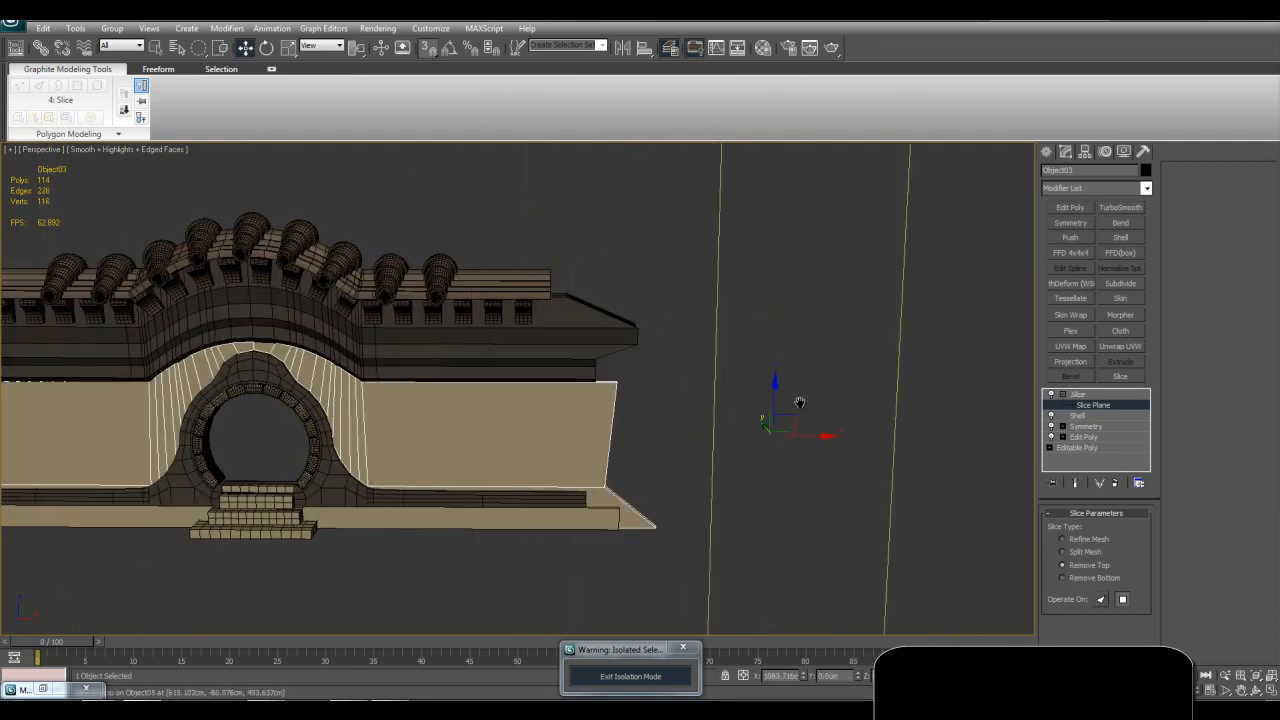
Step: Try to snap the wall's slice plane onto the roof tiles' end again in the Perspective view, and undo the move
{"action": "middle_click_drag", "start_coordinate": [802, 402], "coordinate": [775, 408], "text": "alt"}
{"action": "left_click_drag", "start_coordinate": [731, 426], "coordinate": [509, 288]}
{"action": "middle_click_drag", "start_coordinate": [645, 358], "coordinate": [674, 366], "text": "alt"}
{"action": "key", "text": "ctrl+z"}
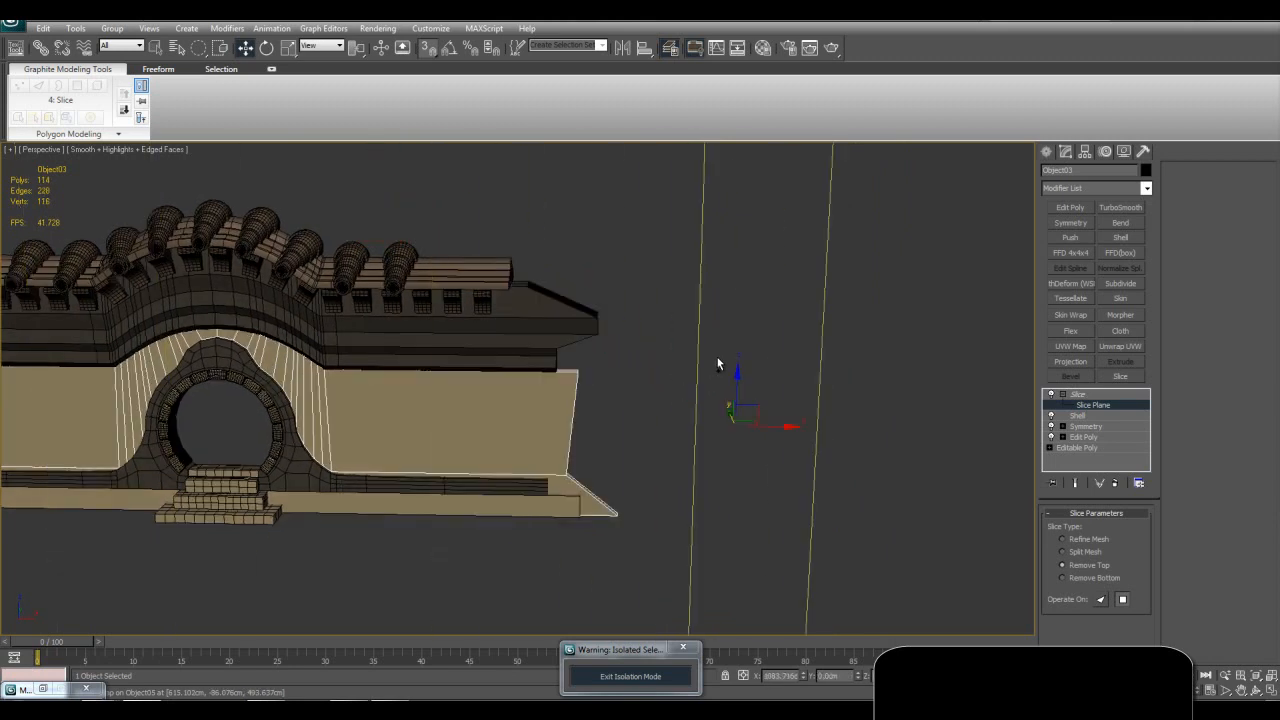
Step: In the Front view, snap the slice plane to the roof tiles' end vertex at about X 614 cm, and return to the Perspective view
{"action": "key", "text": "alt+w"}
{"action": "right_click", "coordinate": [762, 331]}
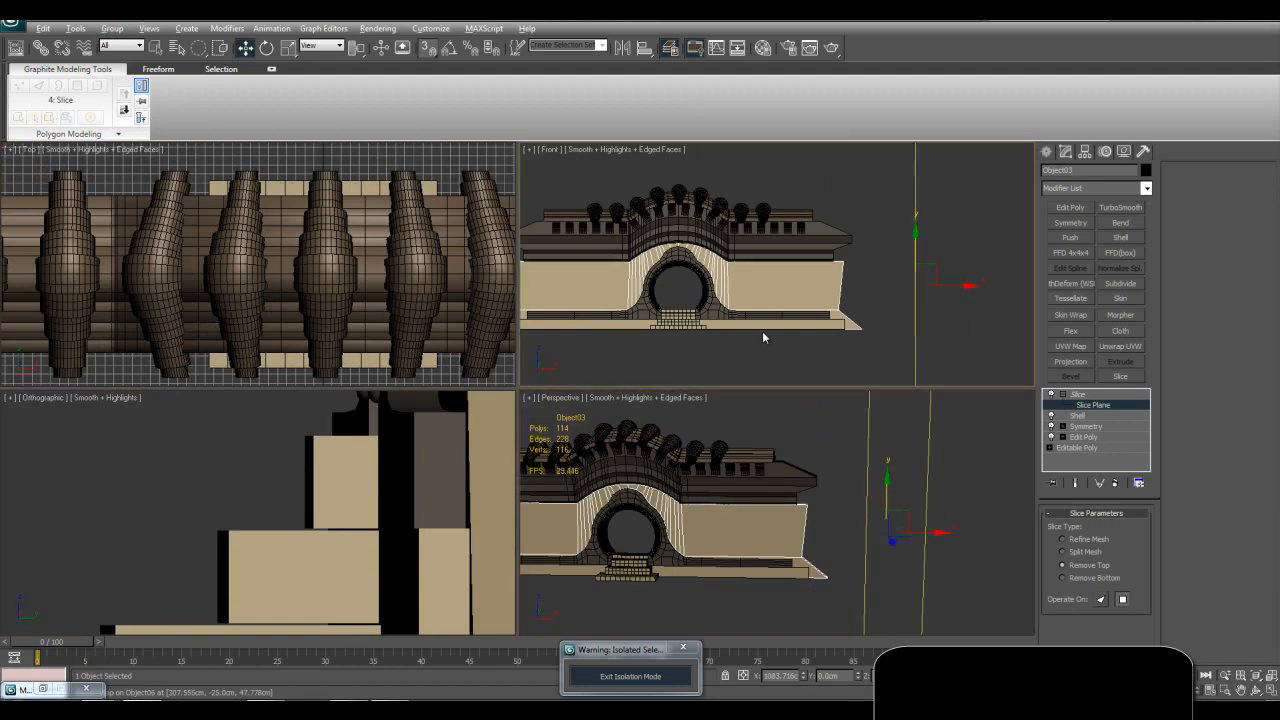
{"action": "key", "text": "alt+w"}
{"action": "scroll", "coordinate": [744, 357], "scroll_direction": "up", "scroll_amount": 3}
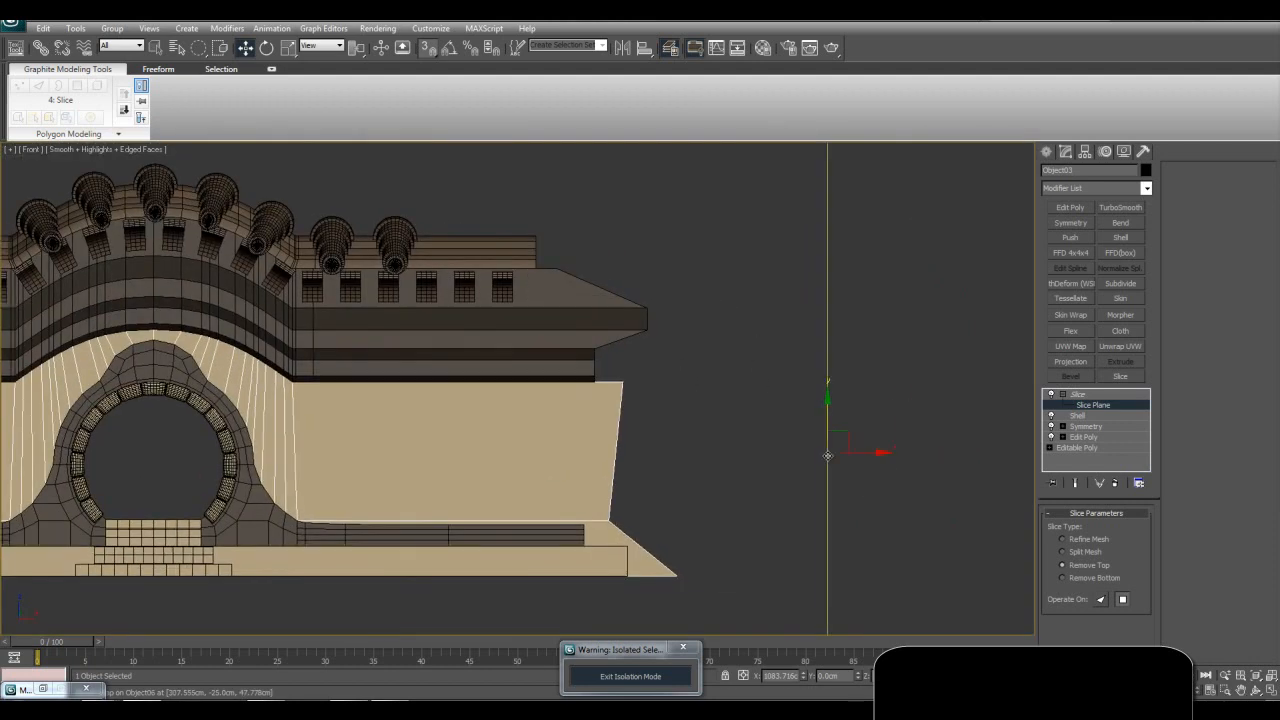
{"action": "left_click_drag", "start_coordinate": [827, 455], "coordinate": [540, 261]}
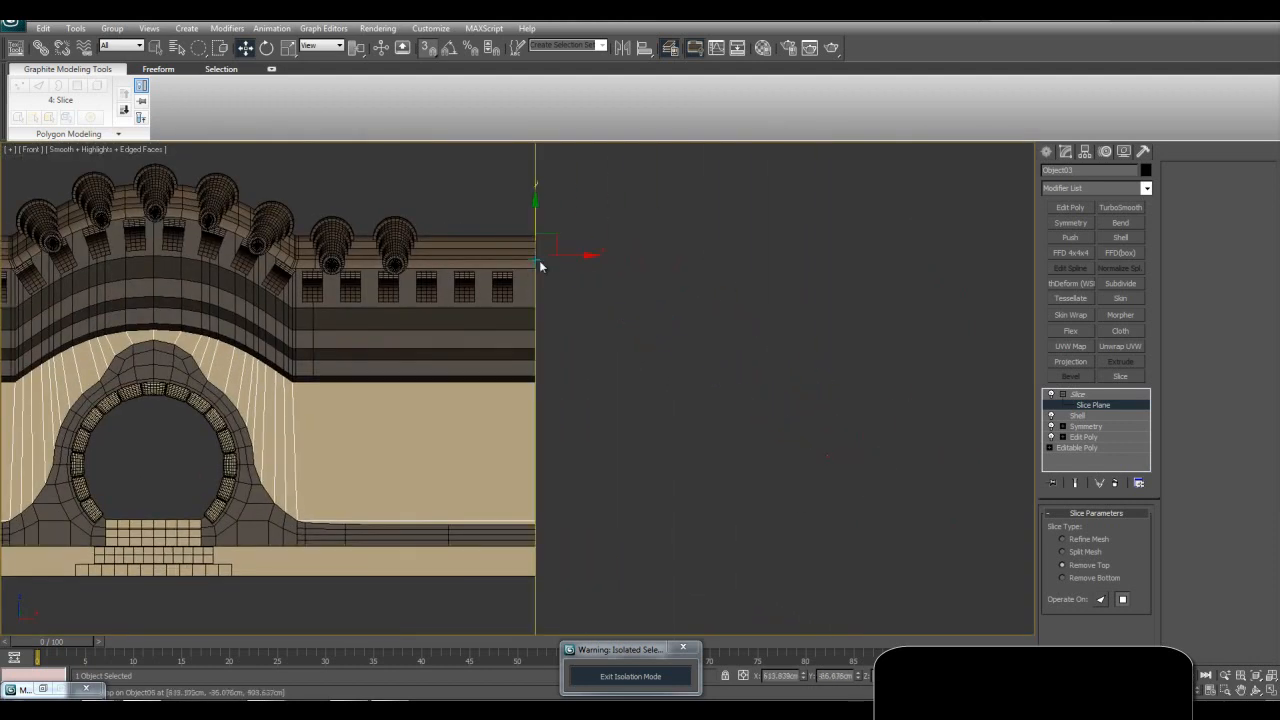
{"action": "key", "text": "alt+w"}
{"action": "right_click", "coordinate": [816, 495]}
{"action": "key", "text": "alt+w"}
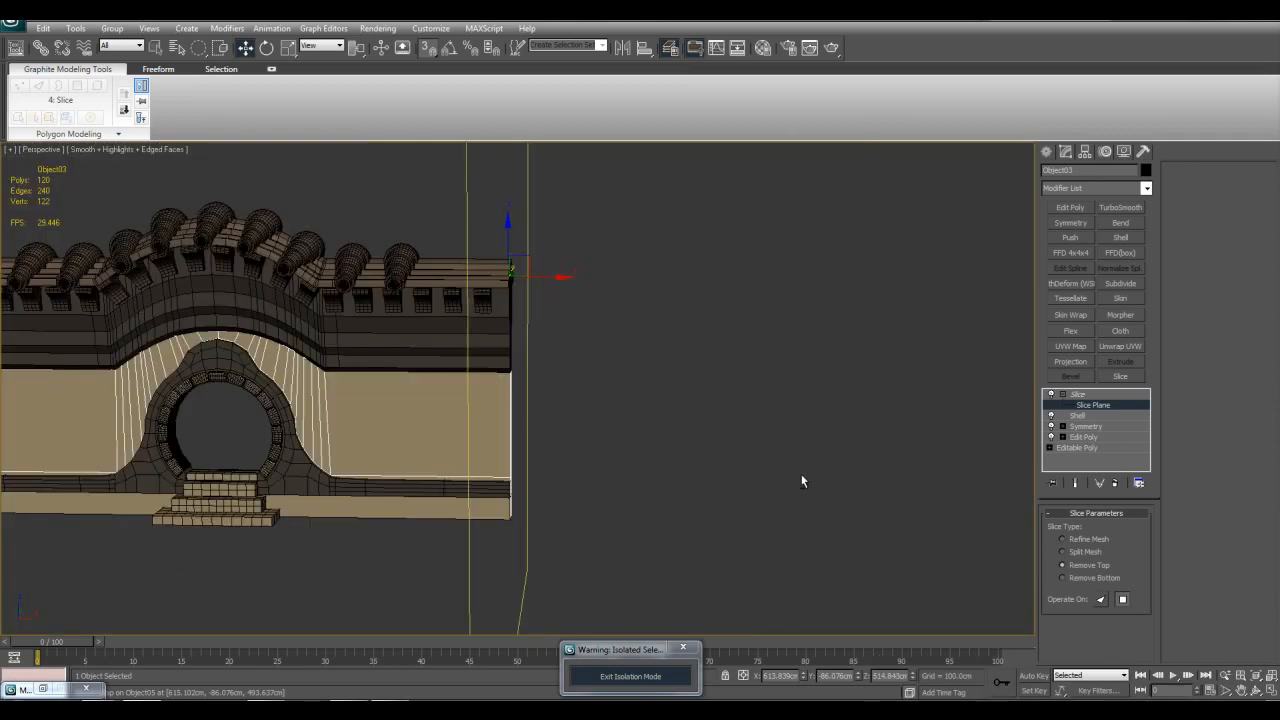
Step: Leave slice plane editing, deselect the wall and examine the trimmed end of the whole gate
{"action": "key", "text": "z"}
{"action": "key", "text": "1"}
{"action": "key", "text": "q"}
{"action": "key", "text": "z"}
{"action": "left_click", "coordinate": [901, 417]}
{"action": "middle_click_drag", "start_coordinate": [836, 393], "coordinate": [720, 369]}
{"action": "scroll", "coordinate": [706, 461], "scroll_direction": "up", "scroll_amount": 5}
{"action": "scroll", "coordinate": [649, 377], "scroll_direction": "down", "scroll_amount": 3}
{"action": "scroll", "coordinate": [733, 368], "scroll_direction": "down", "scroll_amount": 3}
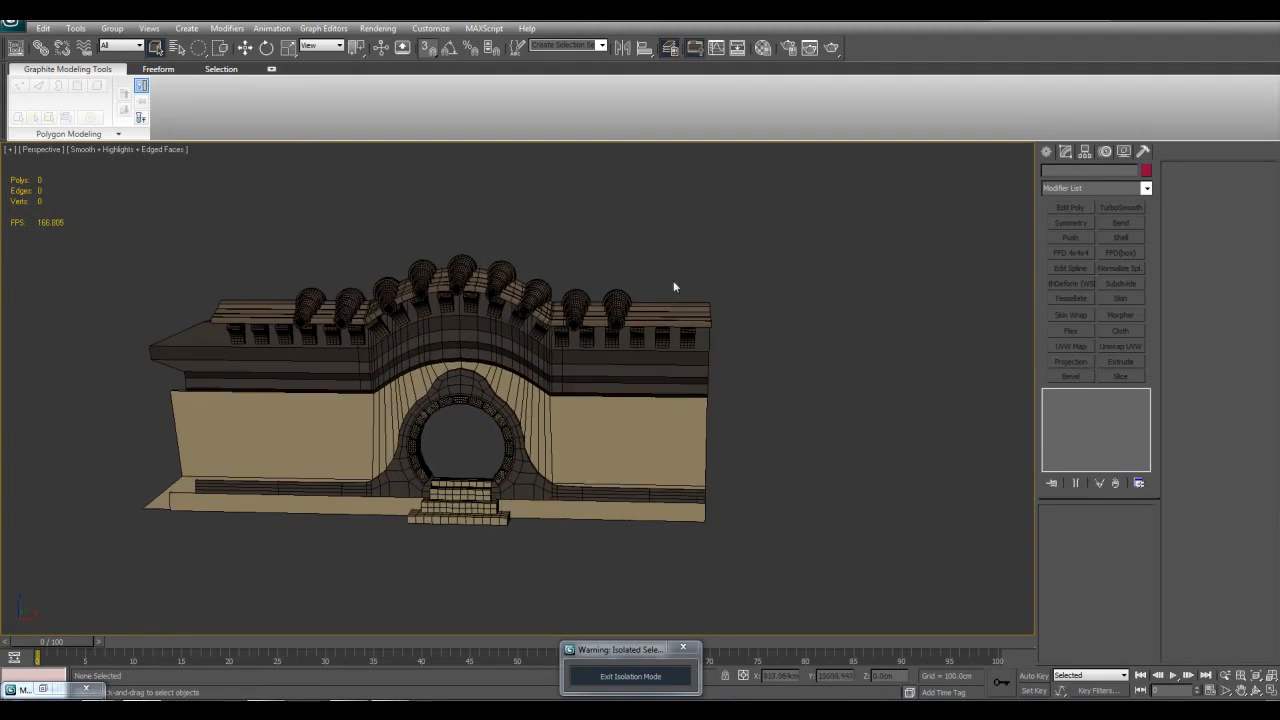
{"action": "left_click_drag", "start_coordinate": [760, 252], "coordinate": [747, 530]}
{"action": "left_click_drag", "start_coordinate": [810, 250], "coordinate": [698, 571]}
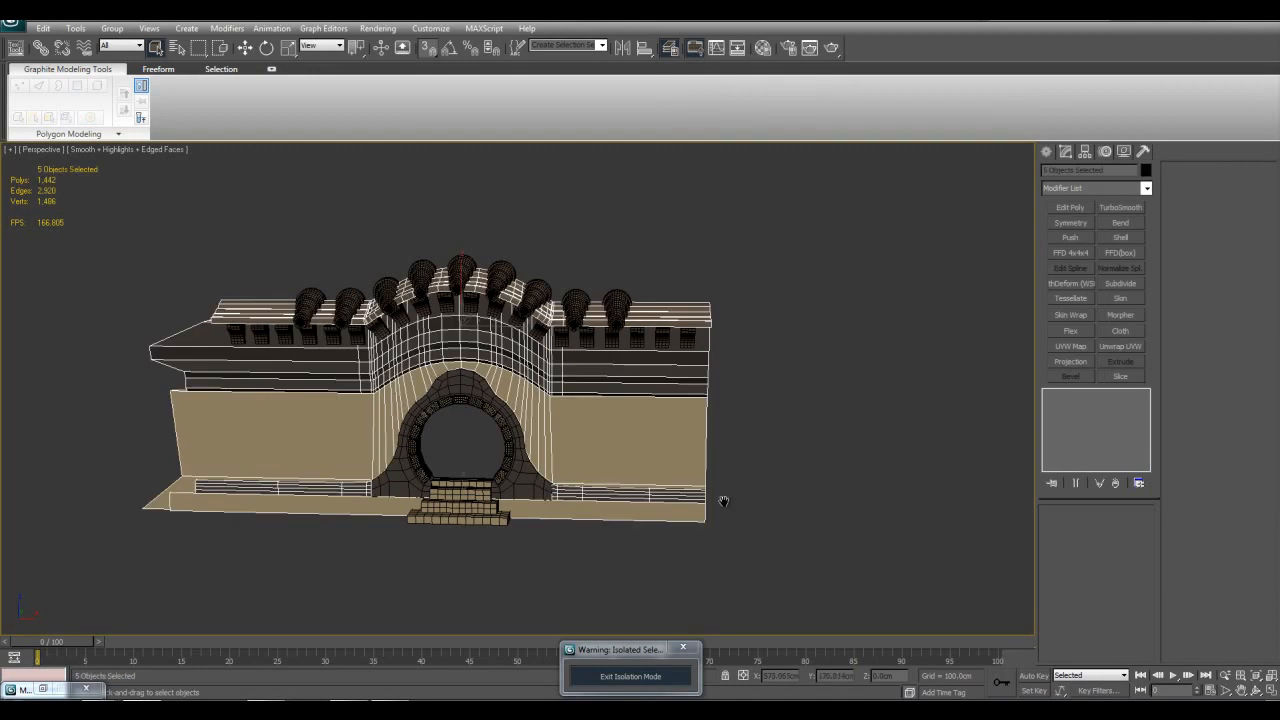
{"action": "middle_click_drag", "start_coordinate": [709, 546], "coordinate": [729, 493]}
{"action": "left_click", "coordinate": [751, 423]}
Step: Select the cornice and add the main wall, the lower trim and the base, leaving out the roof tiles
{"action": "scroll", "coordinate": [751, 423], "scroll_direction": "up", "scroll_amount": 3}
{"action": "left_click", "coordinate": [622, 263]}
{"action": "left_click", "coordinate": [614, 217]}
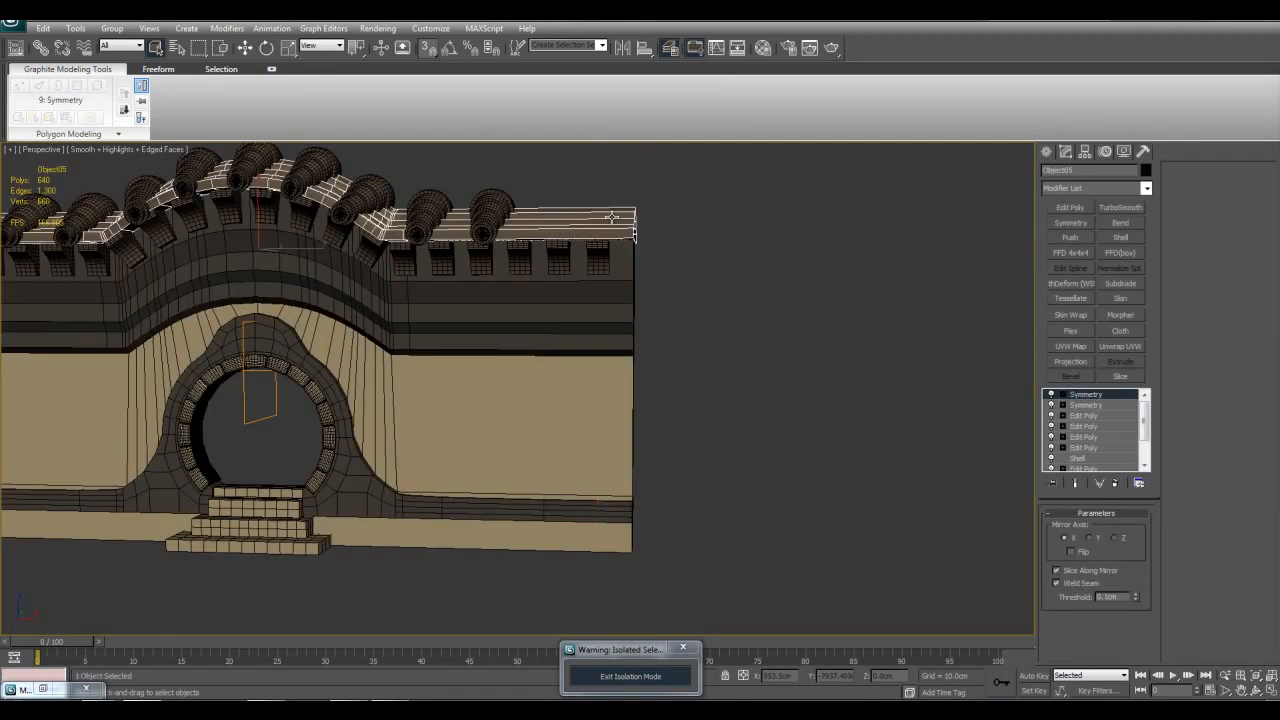
{"action": "left_click", "coordinate": [629, 267]}
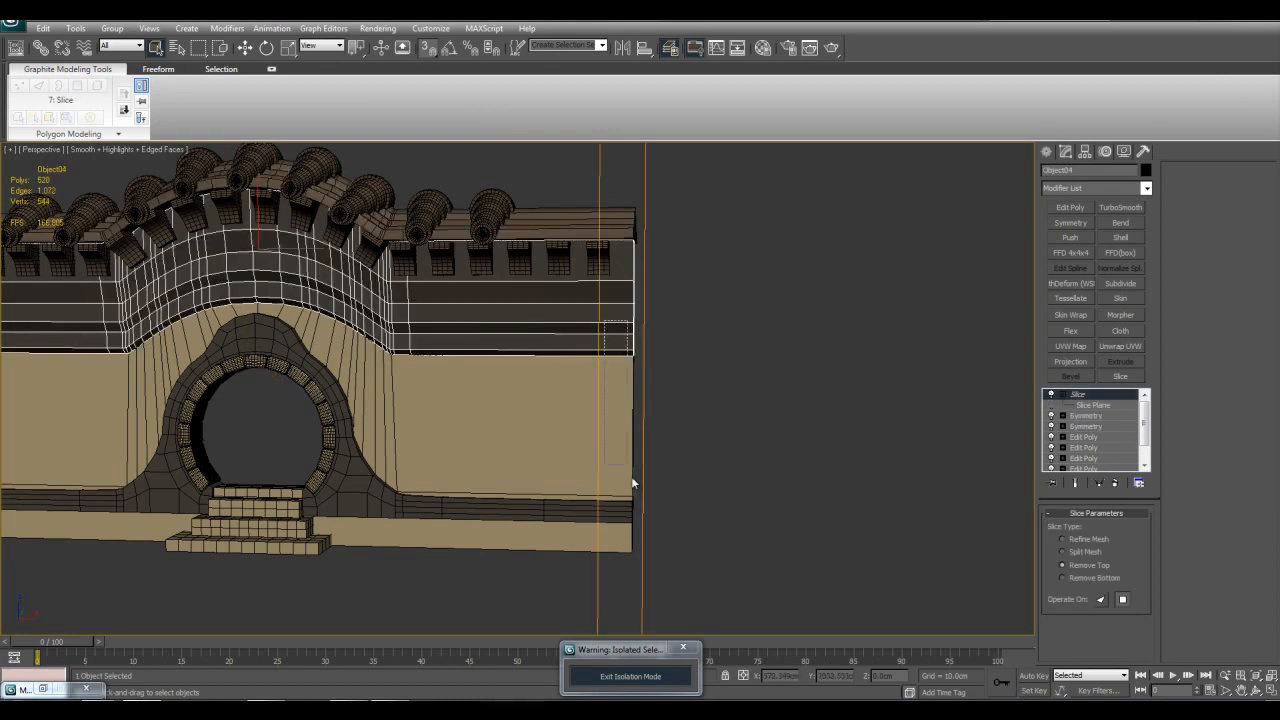
{"action": "left_click_drag", "start_coordinate": [609, 362], "coordinate": [698, 568], "text": "ctrl"}
{"action": "scroll", "coordinate": [830, 502], "scroll_direction": "down", "scroll_amount": 3}
{"action": "middle_click_drag", "start_coordinate": [698, 568], "coordinate": [856, 493]}
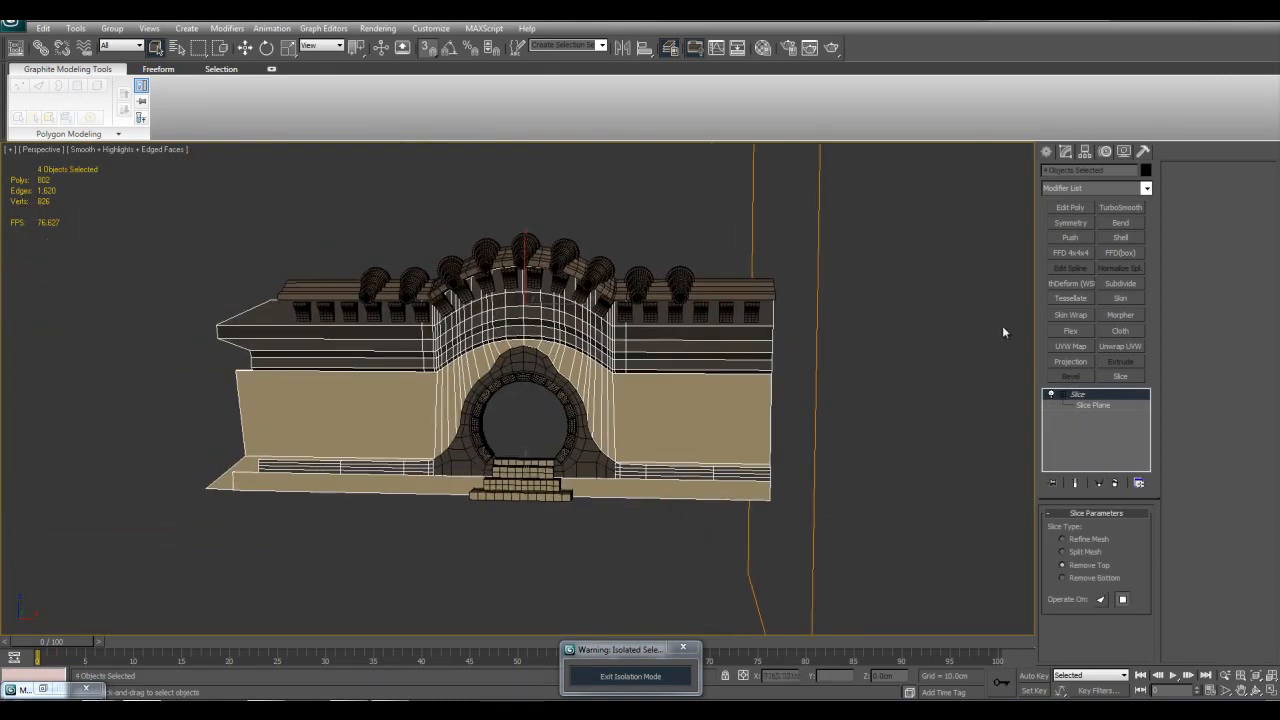
Step: Apply a shared Symmetry modifier to the four sliced parts and set its mirror plane's X position to 0
{"action": "left_click", "coordinate": [1056, 224]}
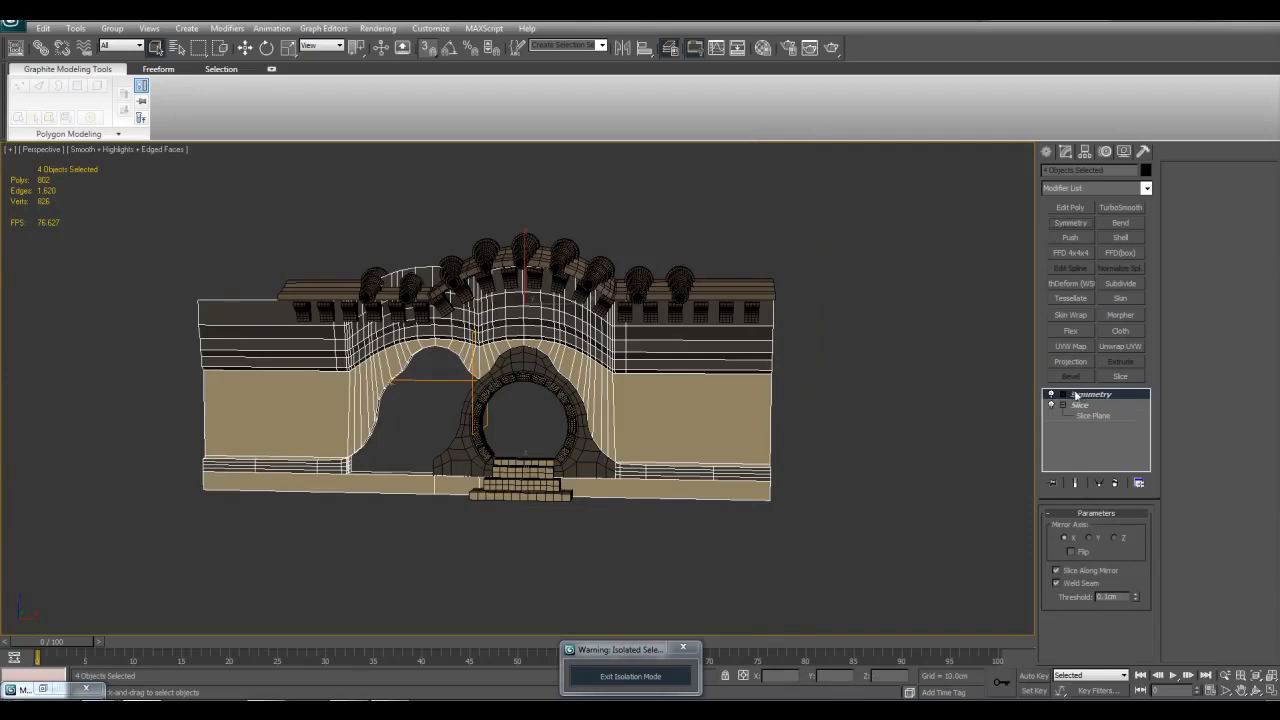
{"action": "left_click", "coordinate": [1062, 394]}
{"action": "left_click", "coordinate": [1085, 405]}
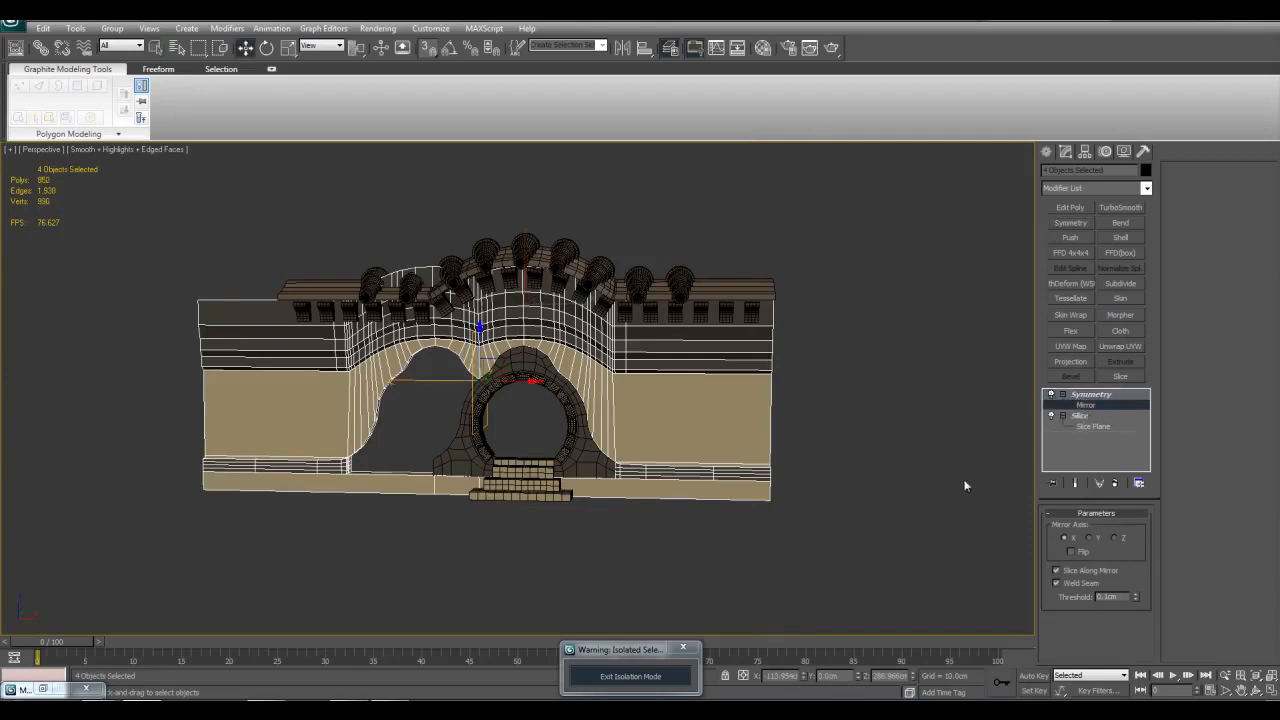
{"action": "right_click", "coordinate": [801, 677]}
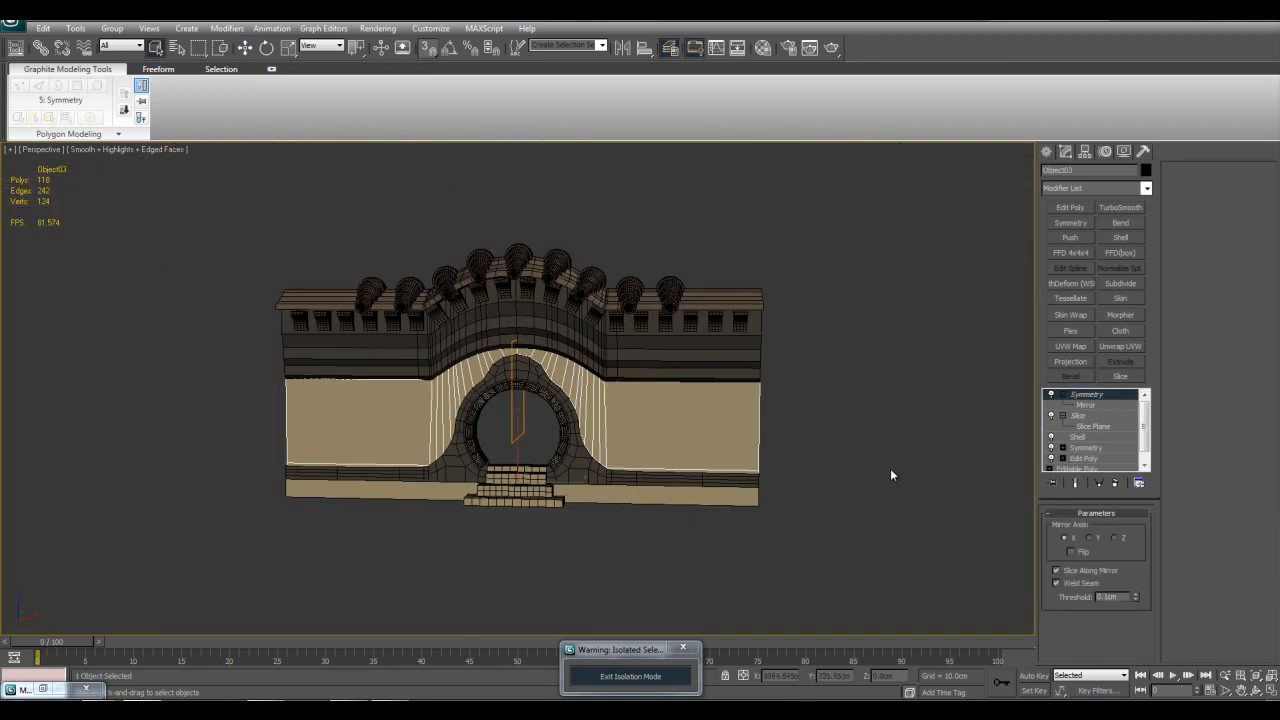
Step: Switch the wall's Symmetry and Slice modifiers off and on again to compare their effect on both ends, and deselect the wall
{"action": "left_click", "coordinate": [1049, 395]}
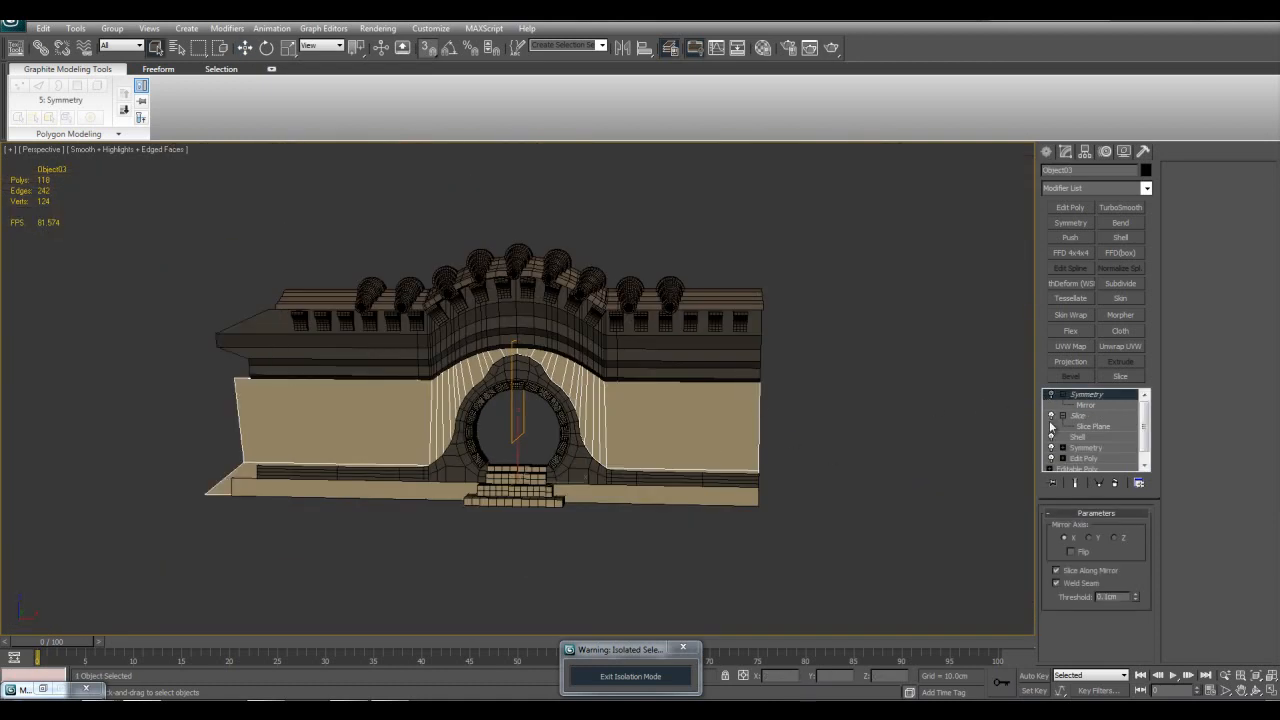
{"action": "left_click", "coordinate": [1090, 426]}
{"action": "left_click", "coordinate": [1074, 417]}
{"action": "left_click", "coordinate": [1051, 416]}
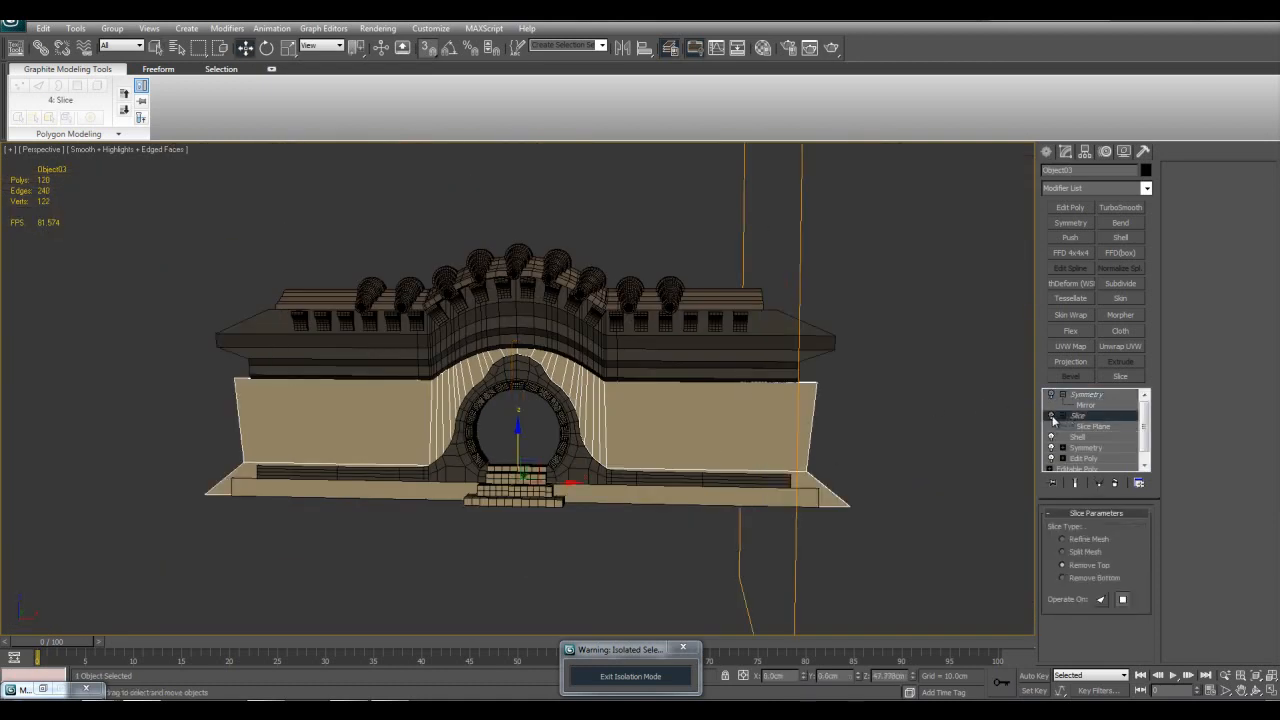
{"action": "middle_click_drag", "start_coordinate": [737, 426], "coordinate": [713, 429]}
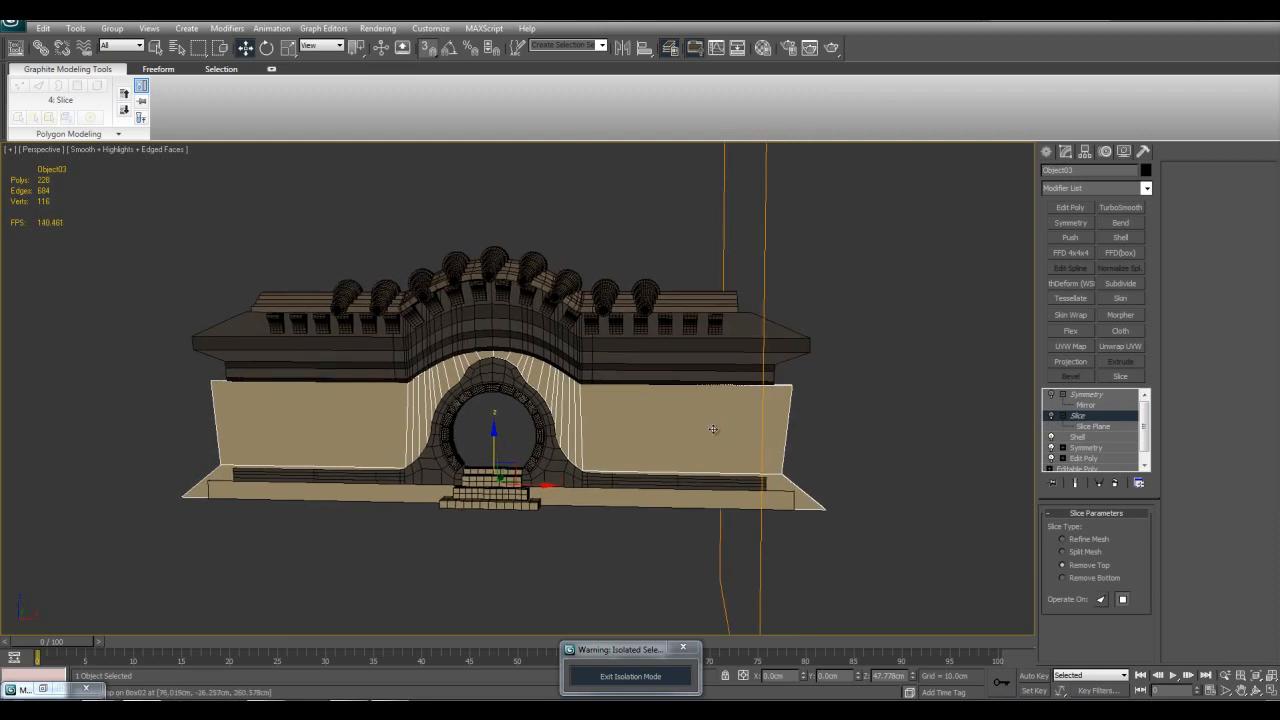
{"action": "left_click", "coordinate": [1052, 416]}
{"action": "left_click", "coordinate": [1052, 395]}
{"action": "key", "text": "q"}
{"action": "middle_click_drag", "start_coordinate": [860, 411], "coordinate": [848, 424]}
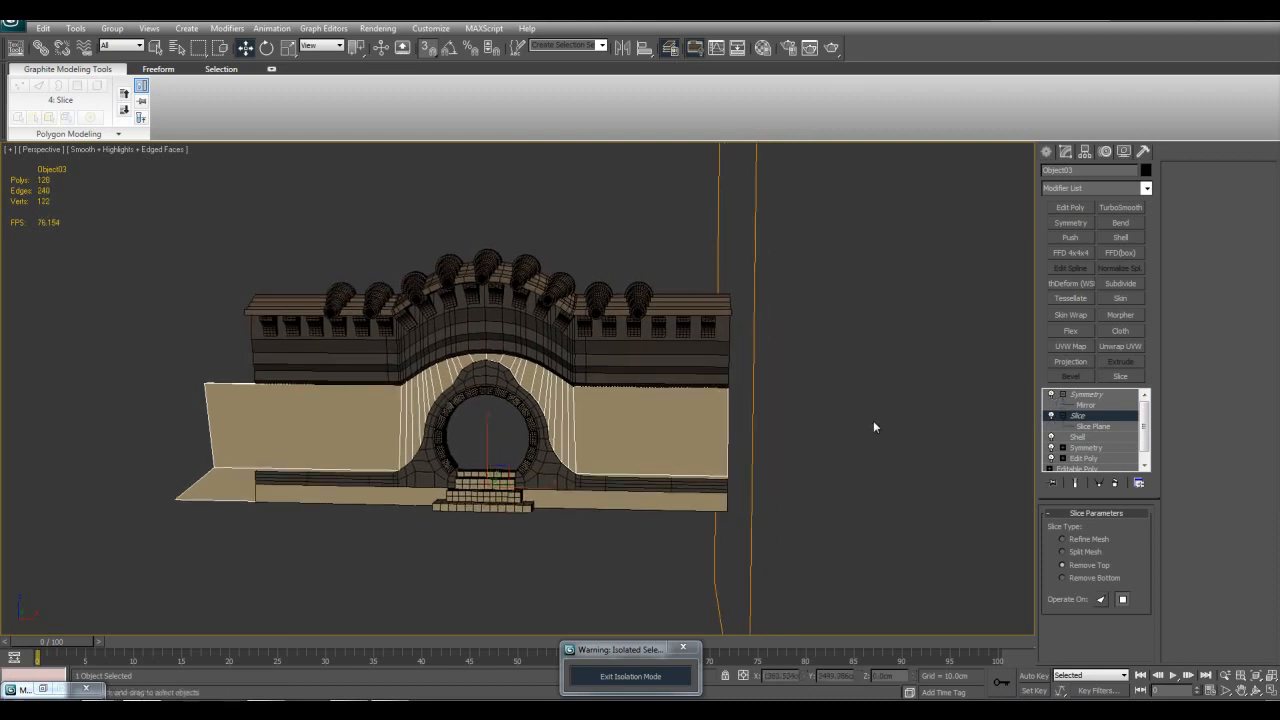
{"action": "left_click", "coordinate": [846, 424]}
Step: Examine the gate's two trimmed ends and roof edge from several angles
{"action": "mouse_move", "coordinate": [674, 480]}
{"action": "middle_mouse_down", "text": "alt"}
{"action": "mouse_move", "coordinate": [728, 456]}
{"action": "mouse_move", "coordinate": [654, 466]}
{"action": "mouse_move", "coordinate": [680, 483]}
{"action": "middle_mouse_up", "text": "alt"}
{"action": "scroll", "coordinate": [680, 483], "scroll_direction": "up", "scroll_amount": 3}
{"action": "middle_click_drag", "start_coordinate": [602, 477], "coordinate": [586, 420], "text": "alt"}
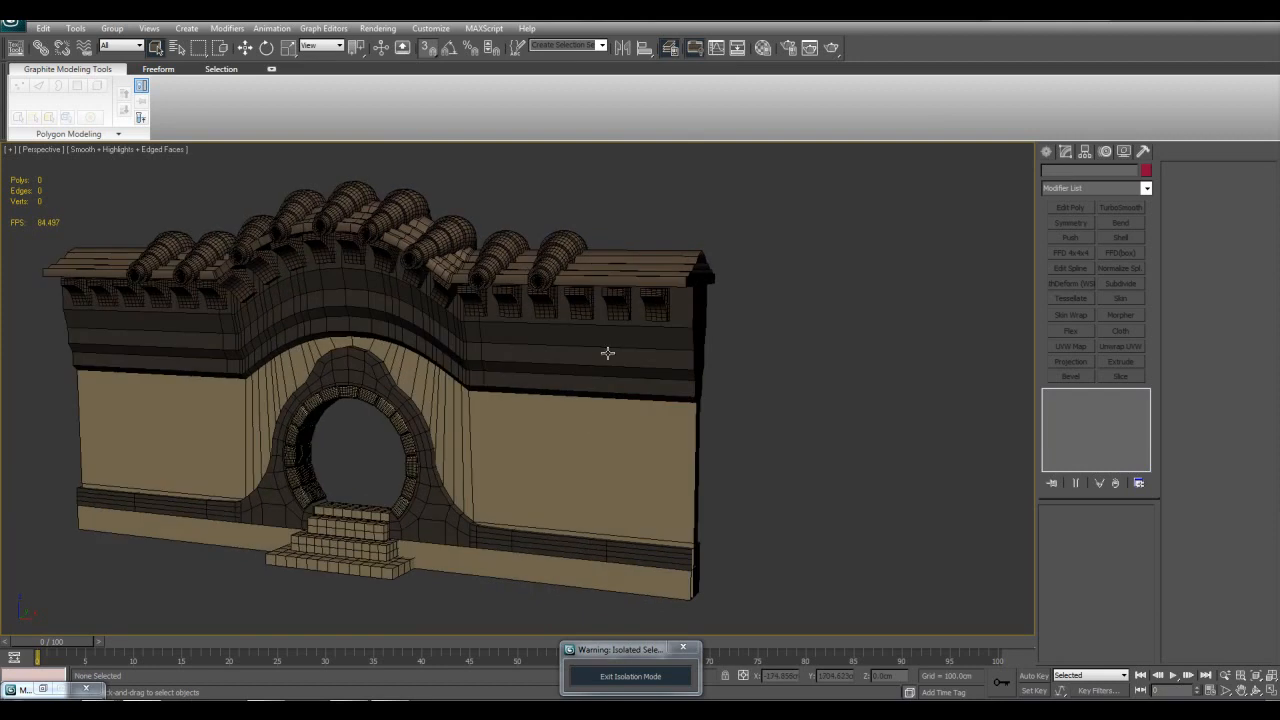
{"action": "middle_click_drag", "start_coordinate": [667, 341], "coordinate": [712, 325]}
{"action": "scroll", "coordinate": [700, 322], "scroll_direction": "down", "scroll_amount": 3}
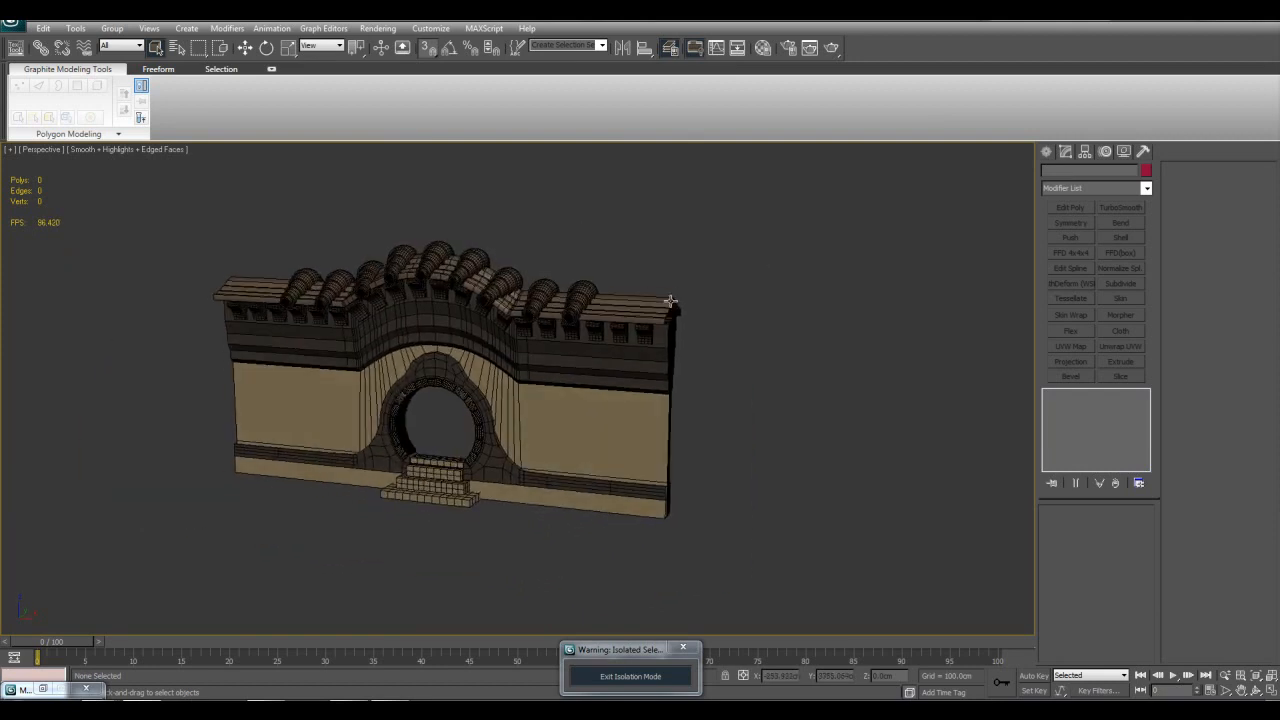
Step: Select nine gate parts, hide the edged faces and clone them as three copies along X, end to end with the original
{"action": "left_click_drag", "start_coordinate": [611, 297], "coordinate": [719, 539]}
{"action": "middle_click_drag", "start_coordinate": [432, 400], "coordinate": [462, 385]}
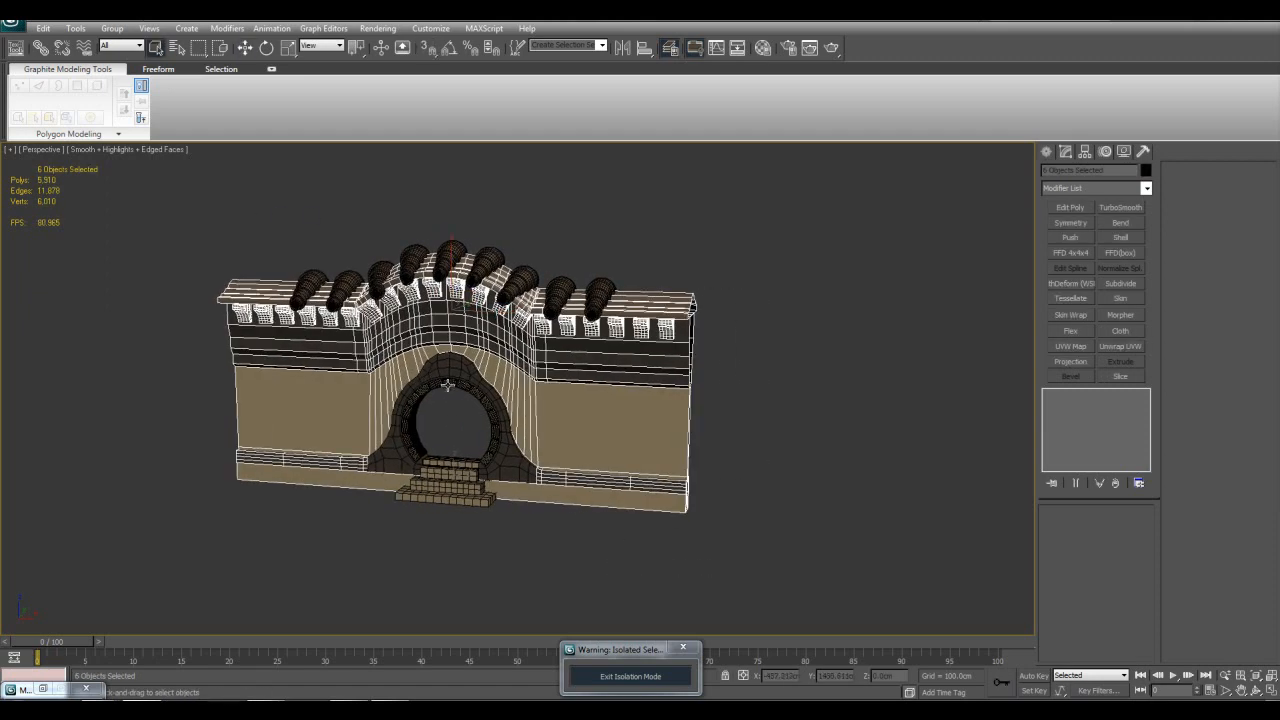
{"action": "left_click_drag", "start_coordinate": [338, 364], "coordinate": [594, 578], "text": "ctrl"}
{"action": "key", "text": "w"}
{"action": "mouse_move", "coordinate": [462, 420]}
{"action": "middle_mouse_down", "text": "alt"}
{"action": "mouse_move", "coordinate": [475, 389]}
{"action": "mouse_move", "coordinate": [467, 417]}
{"action": "middle_mouse_up", "text": "alt"}
{"action": "key", "text": "F4"}
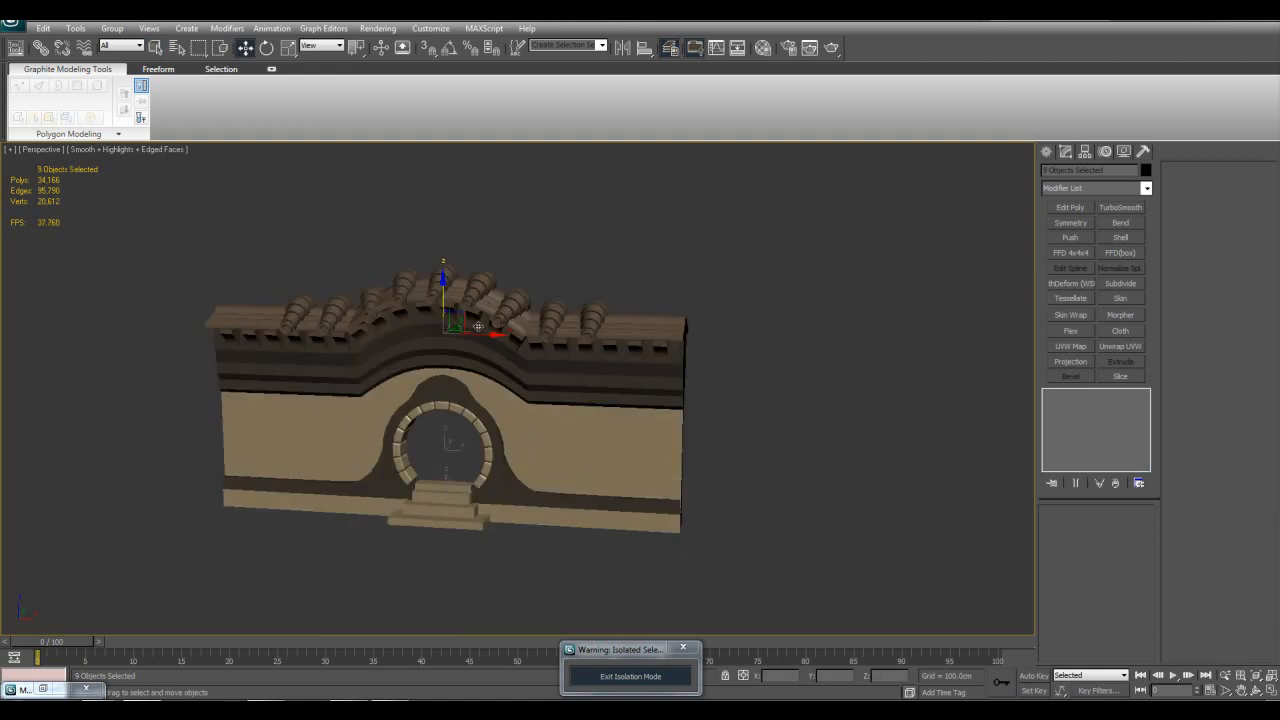
{"action": "left_click_drag", "start_coordinate": [478, 335], "coordinate": [979, 364], "text": "shift"}
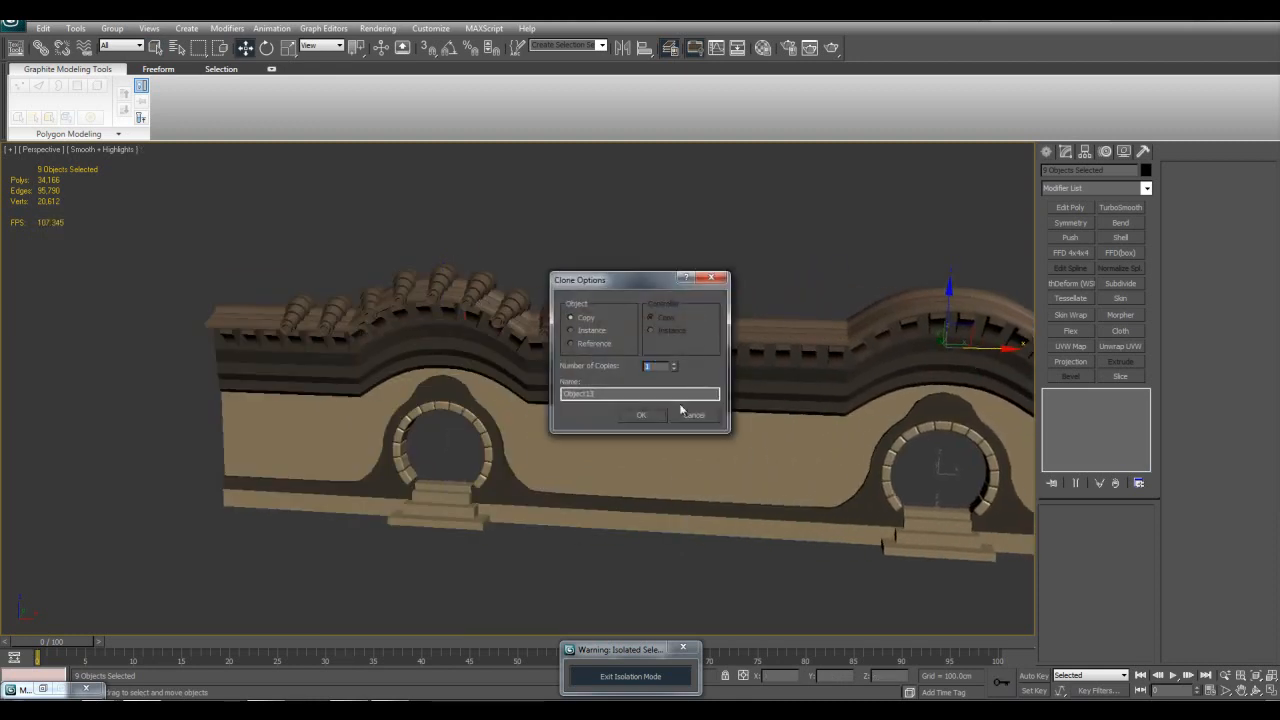
{"action": "left_click", "coordinate": [661, 413]}
Step: Examine the joints between the repeated gate sections and along the roof brackets, with and without edged faces
{"action": "scroll", "coordinate": [646, 423], "scroll_direction": "down", "scroll_amount": 5}
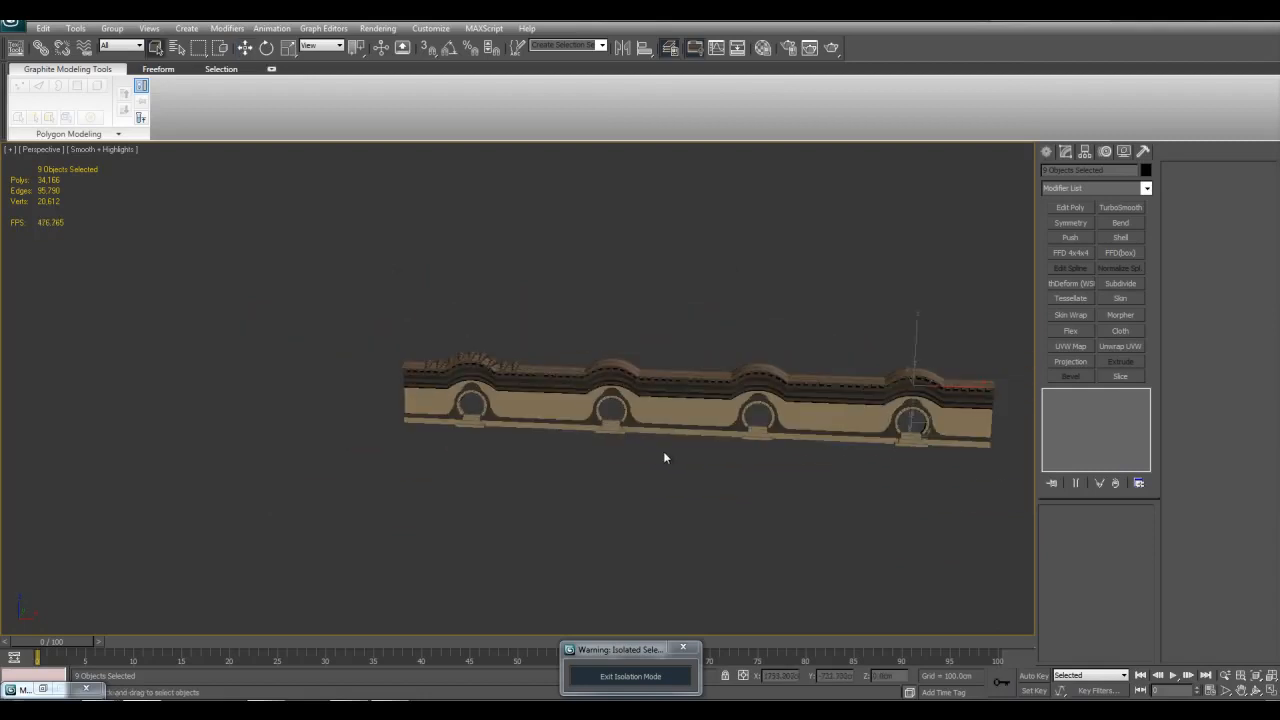
{"action": "middle_click_drag", "start_coordinate": [665, 451], "coordinate": [613, 434]}
{"action": "scroll", "coordinate": [613, 434], "scroll_direction": "up", "scroll_amount": 5}
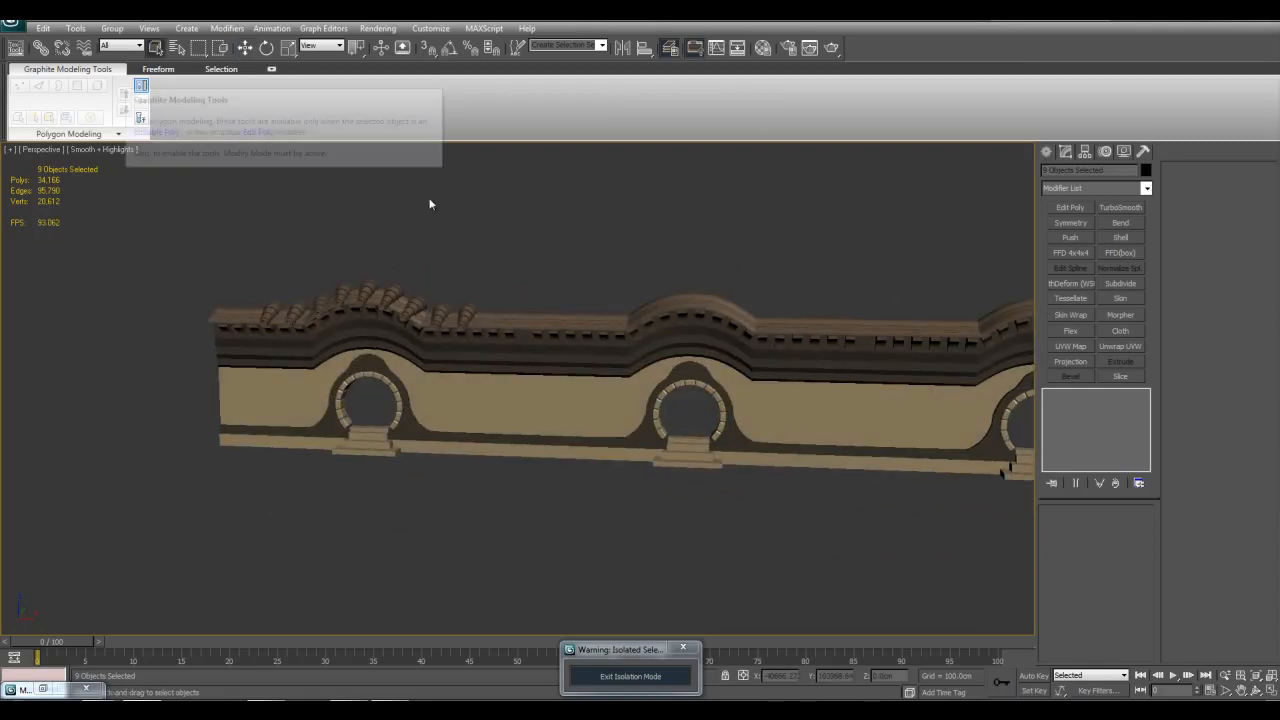
{"action": "scroll", "coordinate": [534, 283], "scroll_direction": "up", "scroll_amount": 8}
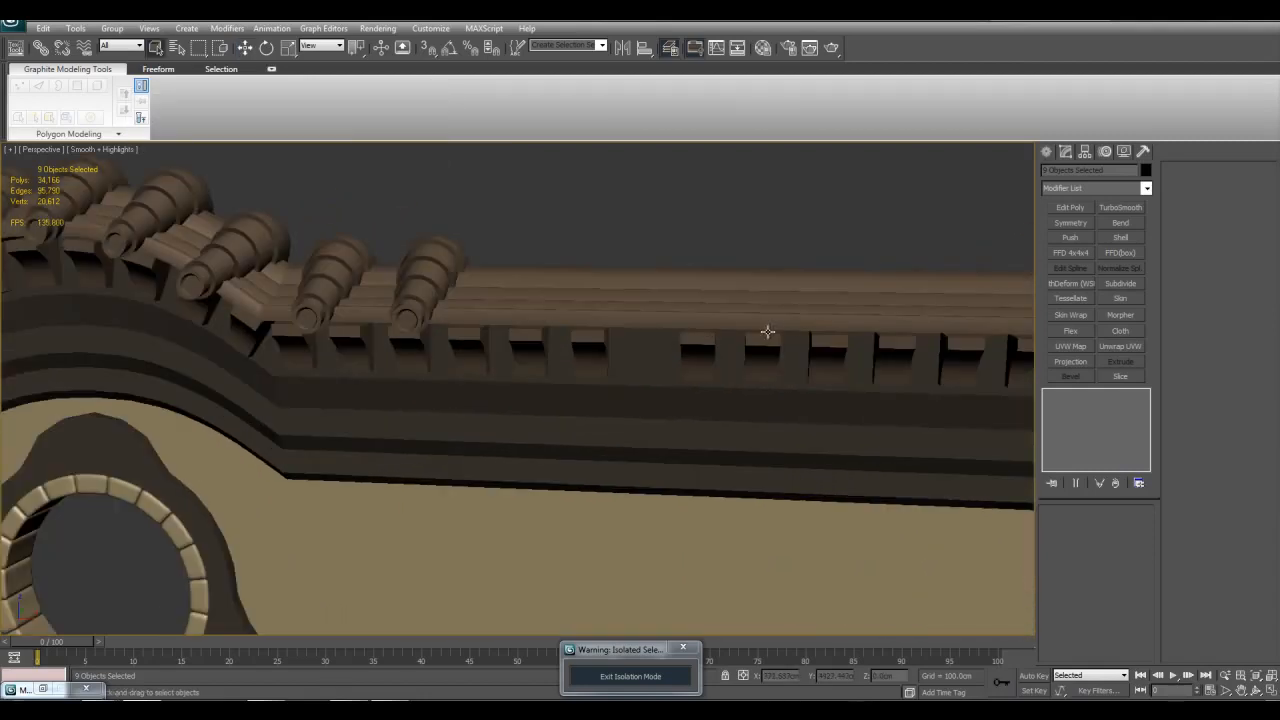
{"action": "scroll", "coordinate": [617, 343], "scroll_direction": "down", "scroll_amount": 10}
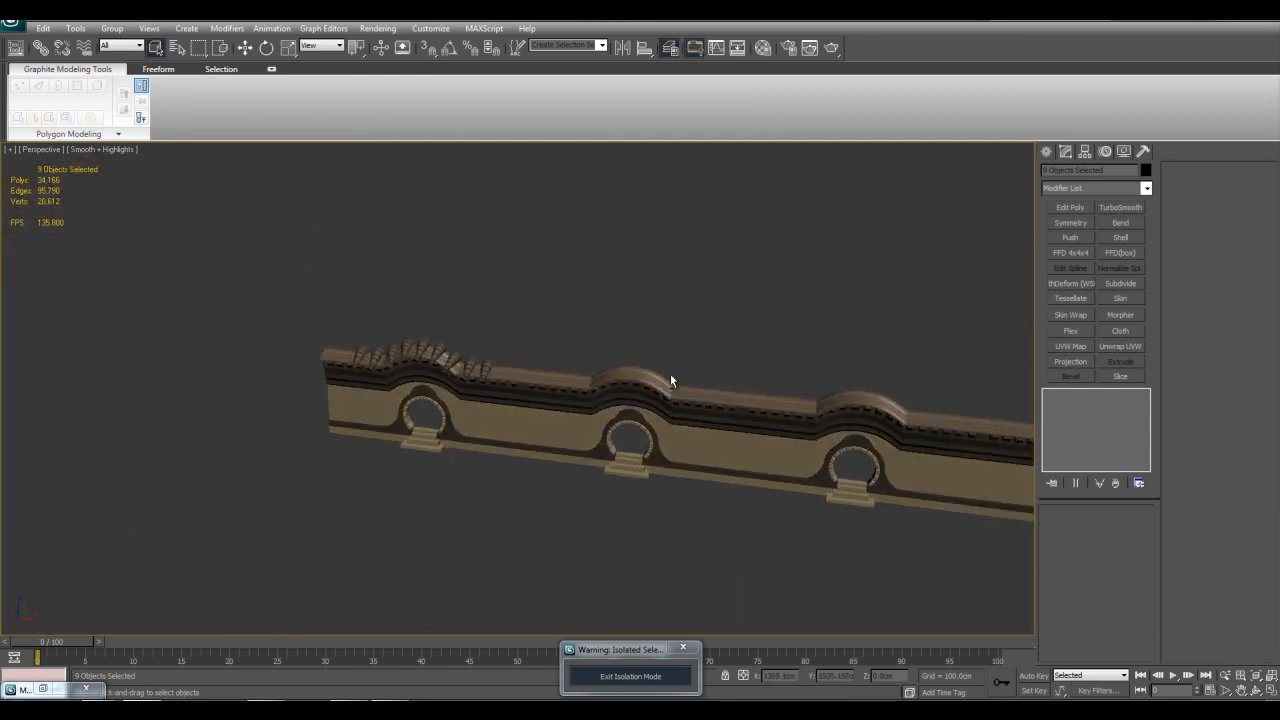
{"action": "scroll", "coordinate": [680, 358], "scroll_direction": "up", "scroll_amount": 5}
{"action": "middle_click_drag", "start_coordinate": [700, 368], "coordinate": [530, 311]}
{"action": "middle_click_drag", "start_coordinate": [669, 354], "coordinate": [605, 338]}
{"action": "scroll", "coordinate": [605, 338], "scroll_direction": "down", "scroll_amount": 3}
{"action": "key", "text": "F4"}
{"action": "key", "text": "F4"}
{"action": "key", "text": "F4"}
{"action": "key", "text": "F4"}
{"action": "key", "text": "F4"}
Step: Select the cloned gate sections beside the original gate and delete them
{"action": "left_click_drag", "start_coordinate": [877, 271], "coordinate": [422, 453]}
{"action": "middle_click_drag", "start_coordinate": [500, 455], "coordinate": [694, 457]}
{"action": "scroll", "coordinate": [692, 457], "scroll_direction": "up", "scroll_amount": 3}
{"action": "key", "text": "Delete"}
Step: Select the four mirrored wall parts, inspect their shared Symmetry and Slice modifiers, and clear the selection
{"action": "middle_click_drag", "start_coordinate": [712, 385], "coordinate": [603, 403]}
{"action": "left_click", "coordinate": [620, 381]}
{"action": "scroll", "coordinate": [791, 364], "scroll_direction": "up", "scroll_amount": 4}
{"action": "middle_click_drag", "start_coordinate": [865, 356], "coordinate": [744, 377], "text": "alt"}
{"action": "left_click_drag", "start_coordinate": [712, 306], "coordinate": [741, 543]}
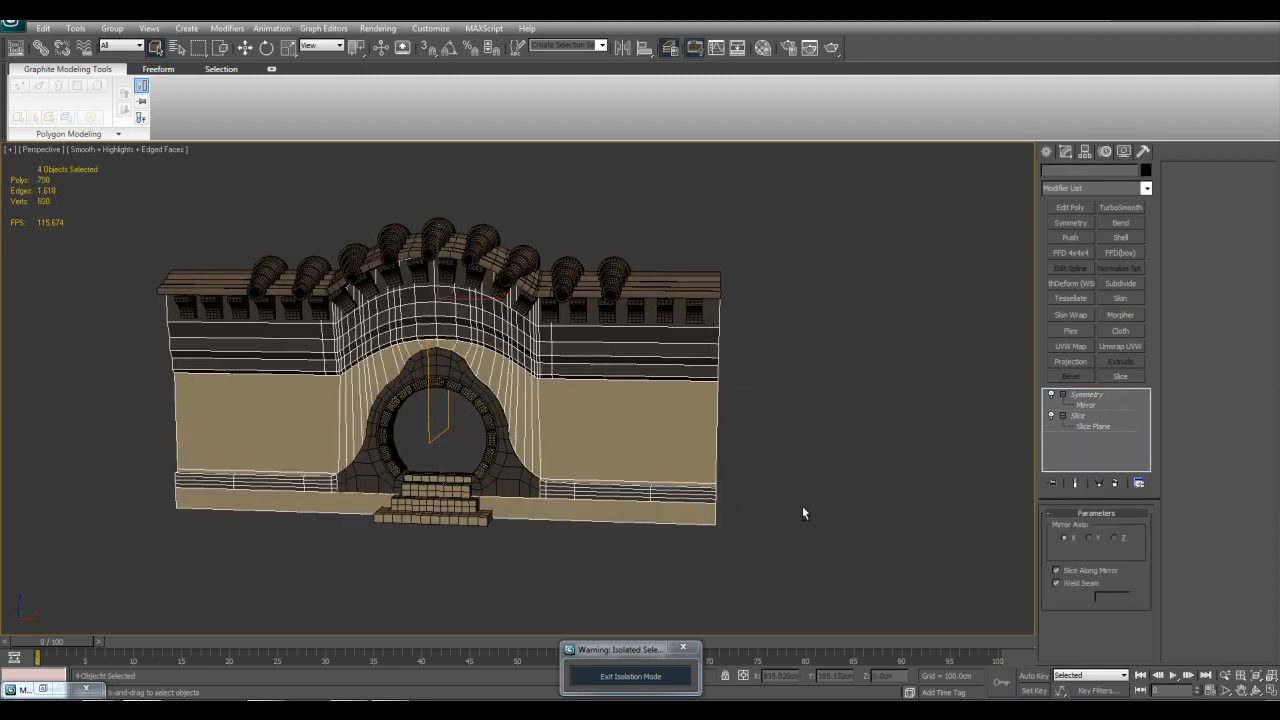
{"action": "middle_click_drag", "start_coordinate": [800, 520], "coordinate": [753, 515], "text": "alt"}
{"action": "left_click", "coordinate": [1062, 396]}
{"action": "middle_click_drag", "start_coordinate": [822, 423], "coordinate": [847, 420], "text": "alt"}
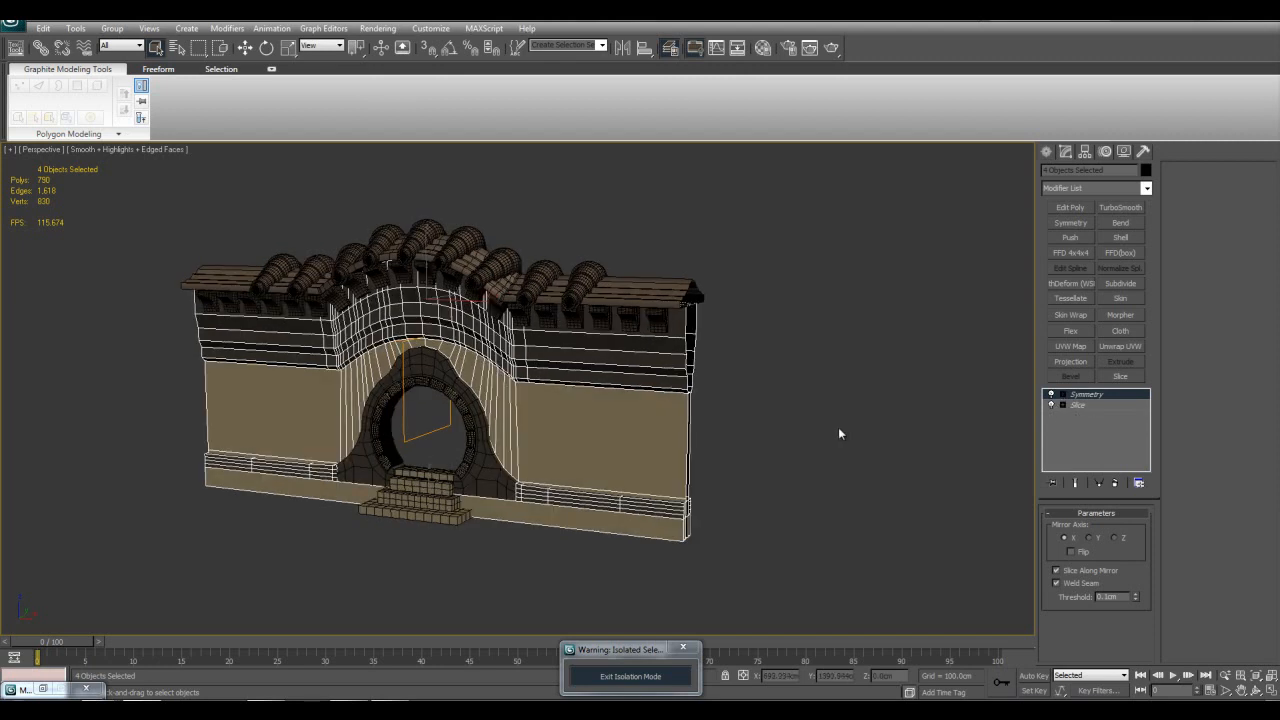
{"action": "left_click", "coordinate": [842, 427]}
Step: Frame the stone ring around the round opening and select the entrance steps below it
{"action": "left_click", "coordinate": [470, 461]}
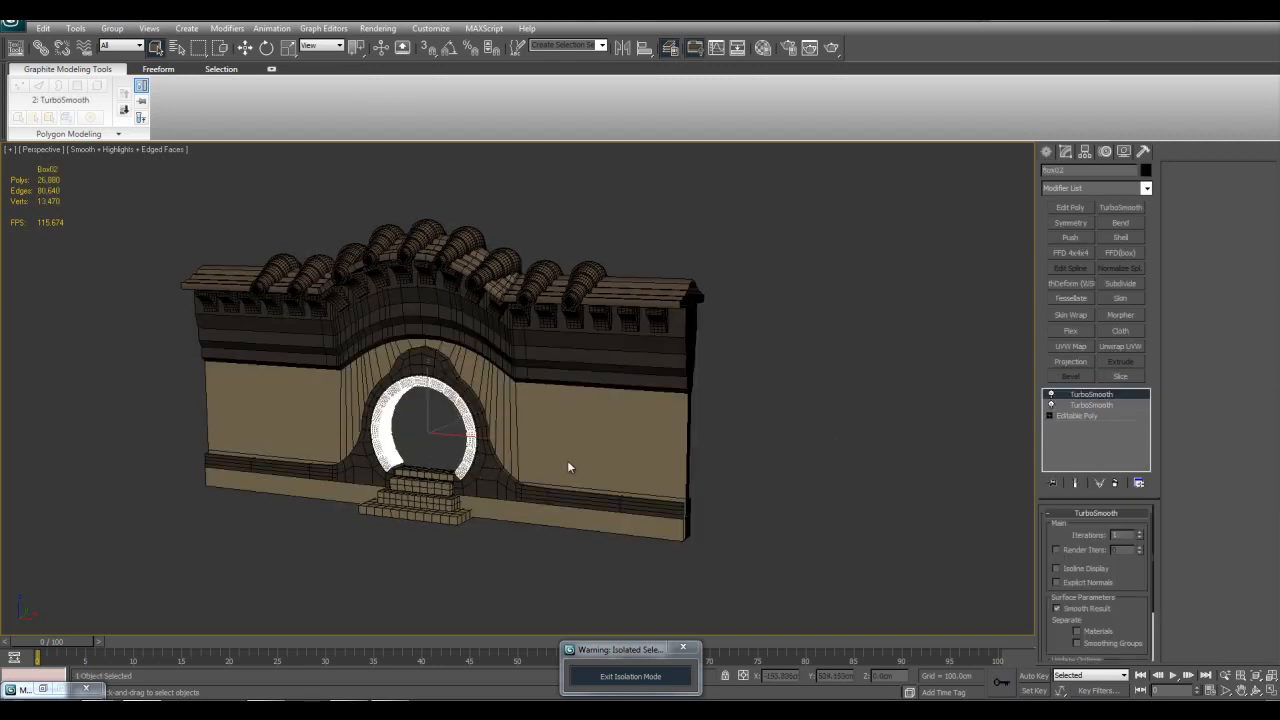
{"action": "key", "text": "z"}
{"action": "left_click", "coordinate": [518, 524]}
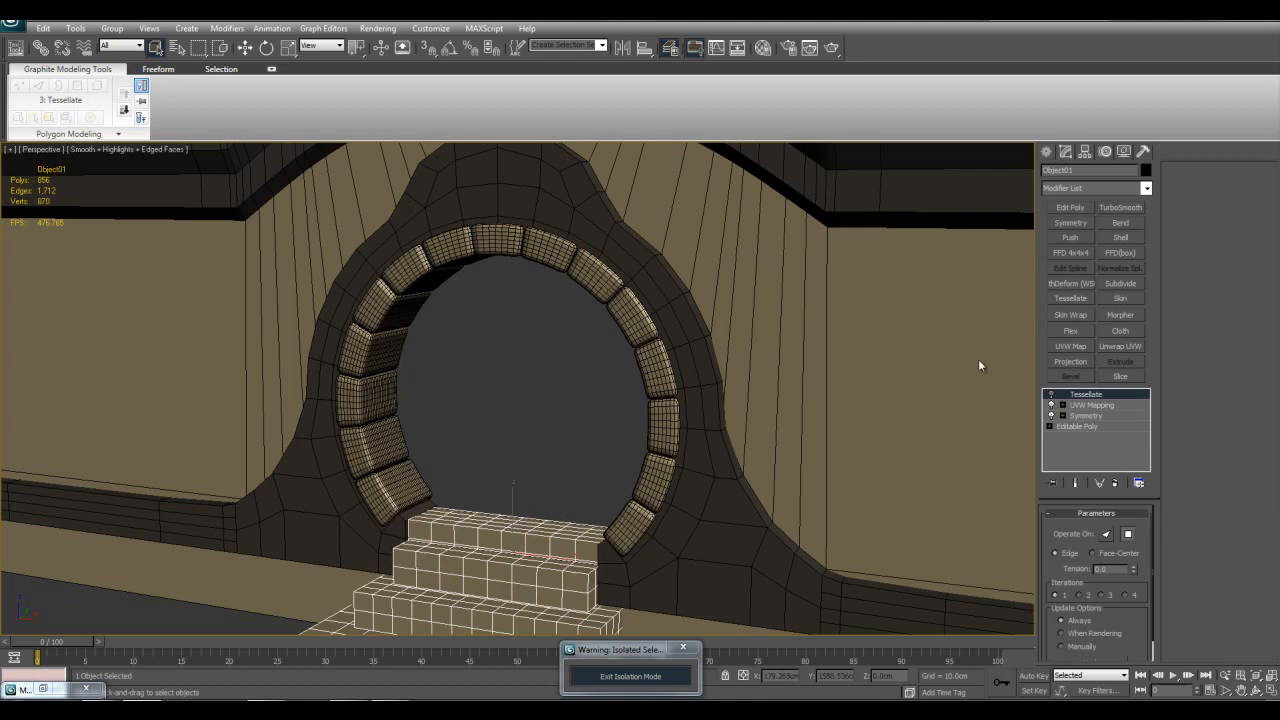
Step: Apply a Smooth modifier to the entrance steps, look over its smoothing group parameters, and remove the modifier
{"action": "left_click", "coordinate": [1128, 189]}
{"action": "left_click_drag", "start_coordinate": [1147, 241], "coordinate": [1150, 452]}
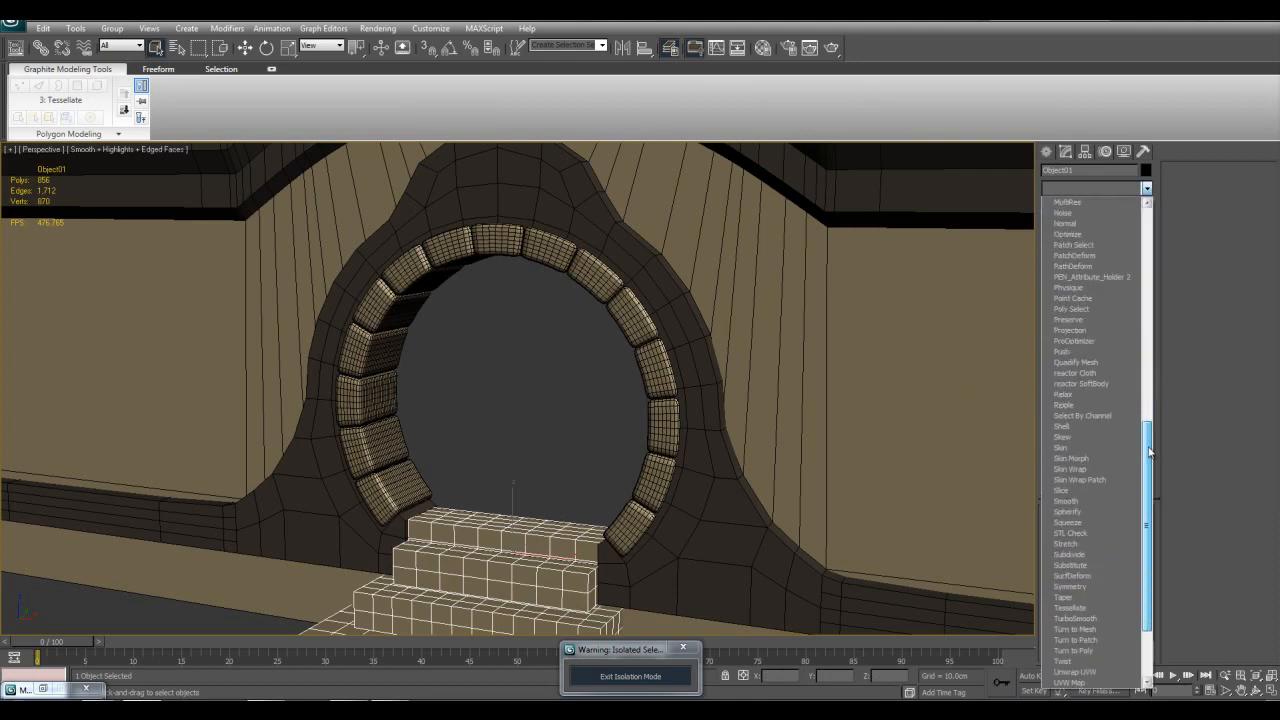
{"action": "left_click", "coordinate": [1076, 504]}
{"action": "middle_click_drag", "start_coordinate": [737, 437], "coordinate": [766, 415], "text": "alt"}
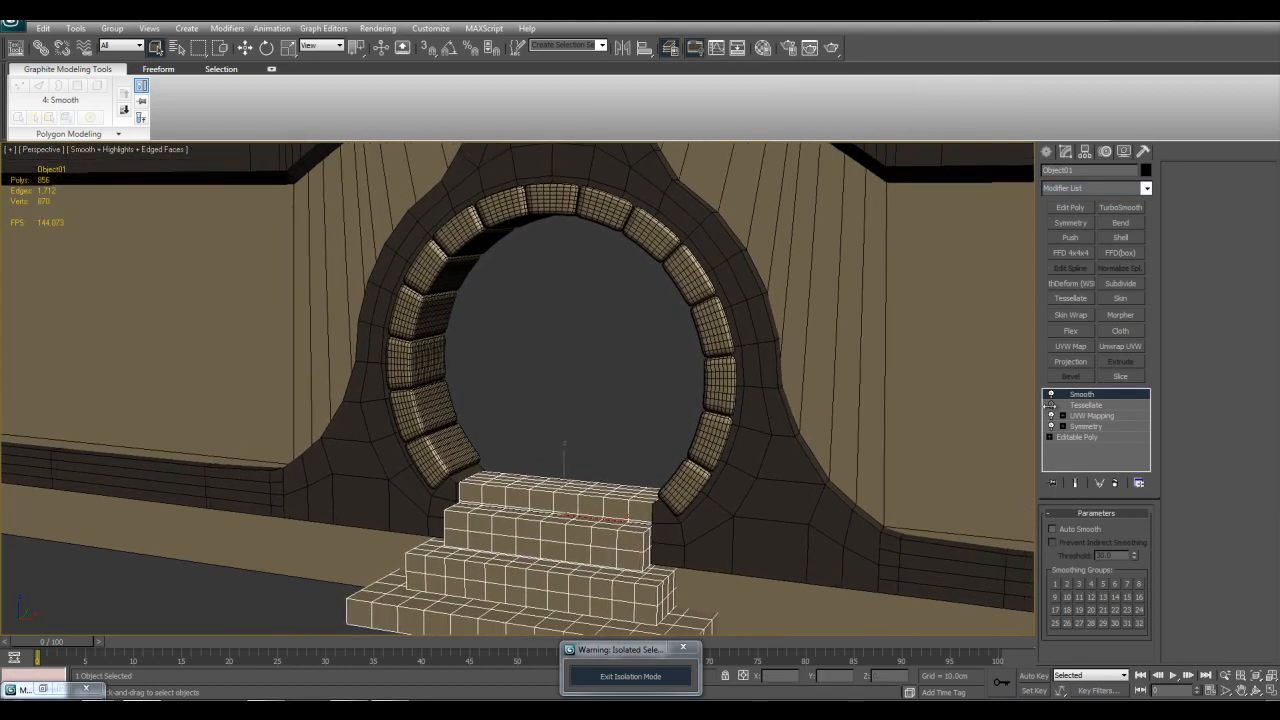
{"action": "middle_click_drag", "start_coordinate": [889, 483], "coordinate": [910, 446]}
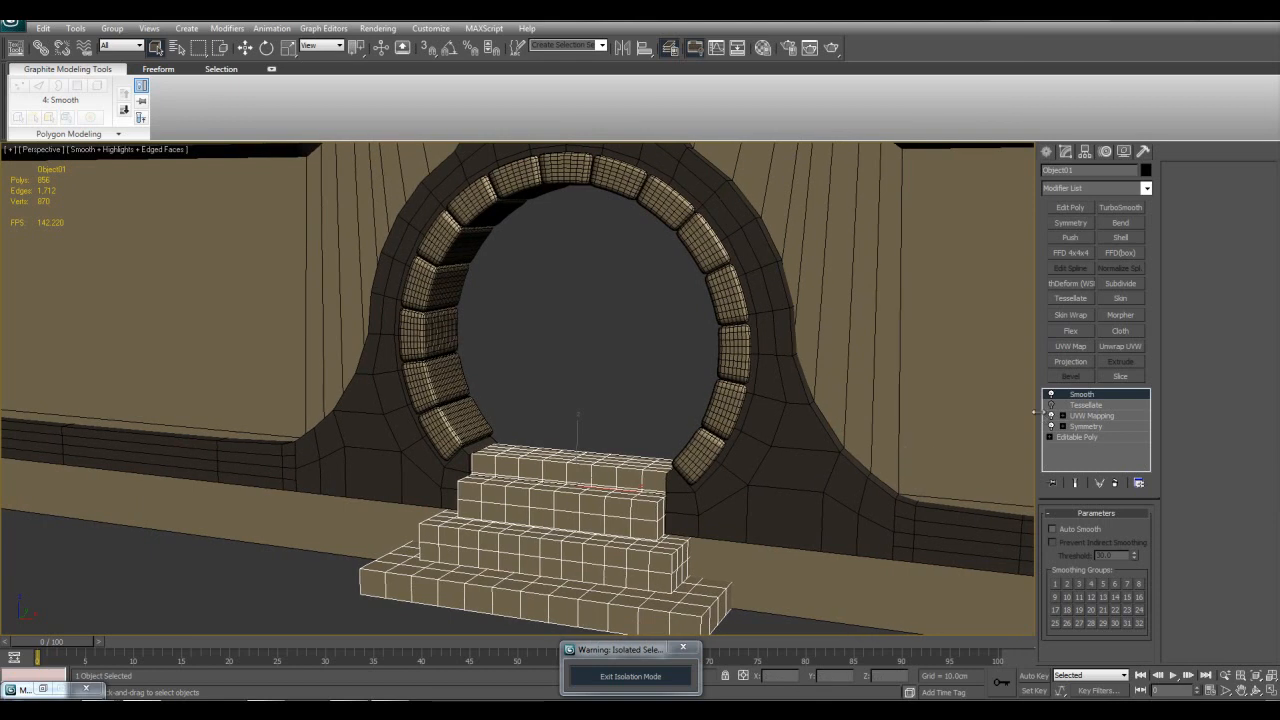
{"action": "right_click", "coordinate": [1087, 399]}
{"action": "left_click", "coordinate": [1075, 414]}
Step: Add an Edit Poly modifier above Tessellate on the entrance steps and enter its Polygon level to access the smoothing groups
{"action": "left_click", "coordinate": [1070, 207]}
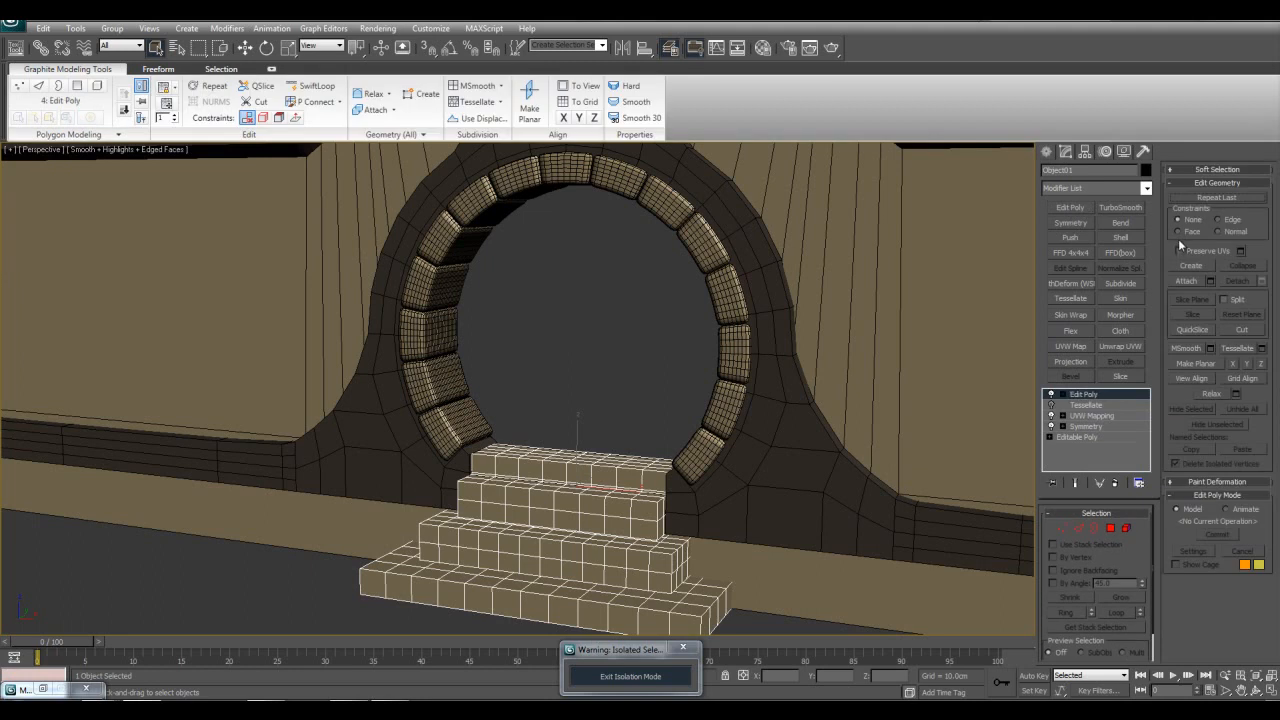
{"action": "left_click", "coordinate": [1063, 395]}
{"action": "left_click", "coordinate": [1089, 437]}
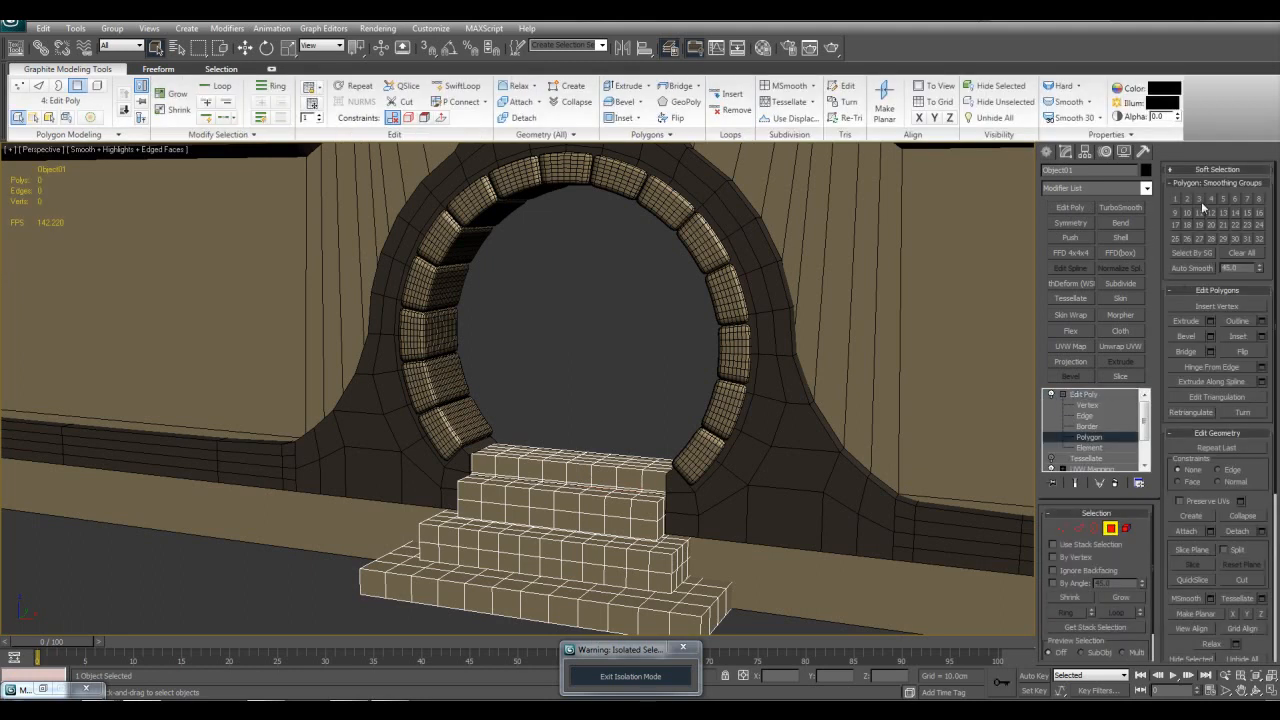
Step: Remove the Edit Poly modifier from the entrance steps
{"action": "left_click", "coordinate": [1080, 394]}
{"action": "right_click", "coordinate": [1078, 394]}
{"action": "left_click", "coordinate": [1102, 418]}
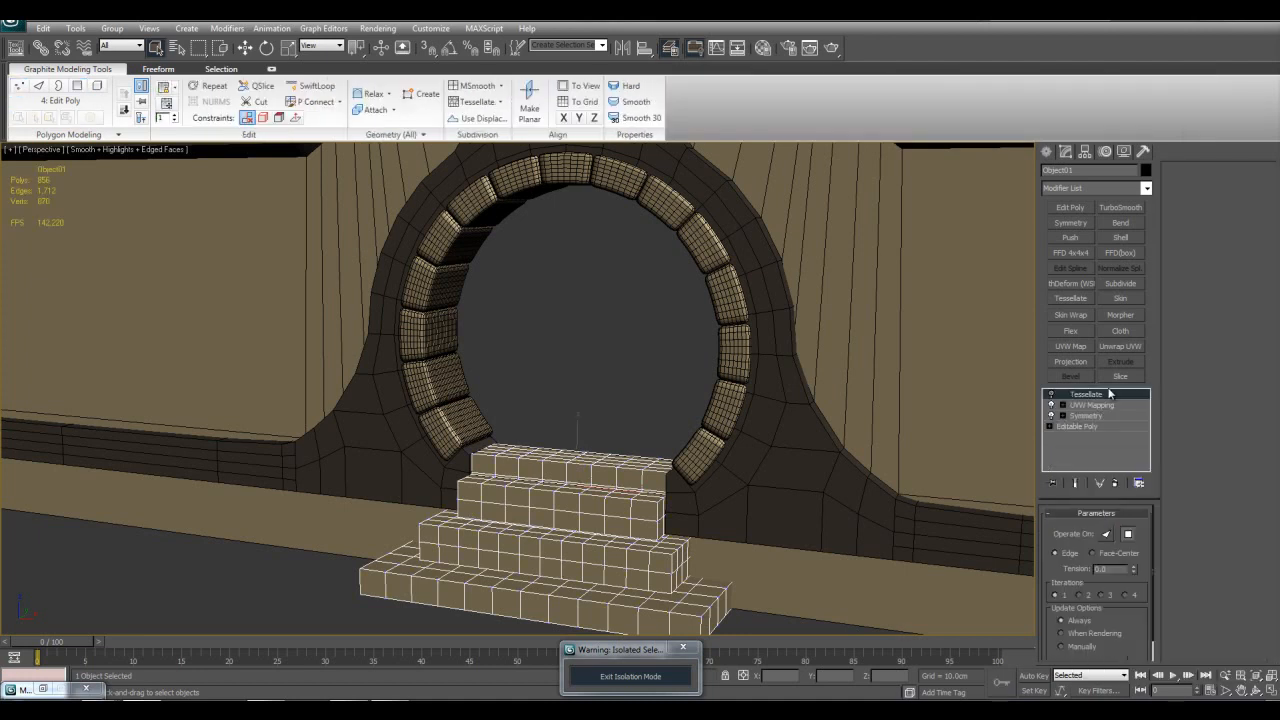
Step: Apply a Spherify modifier above Tessellate on the entrance steps
{"action": "left_click", "coordinate": [1146, 188]}
{"action": "left_click_drag", "start_coordinate": [1147, 244], "coordinate": [1145, 437]}
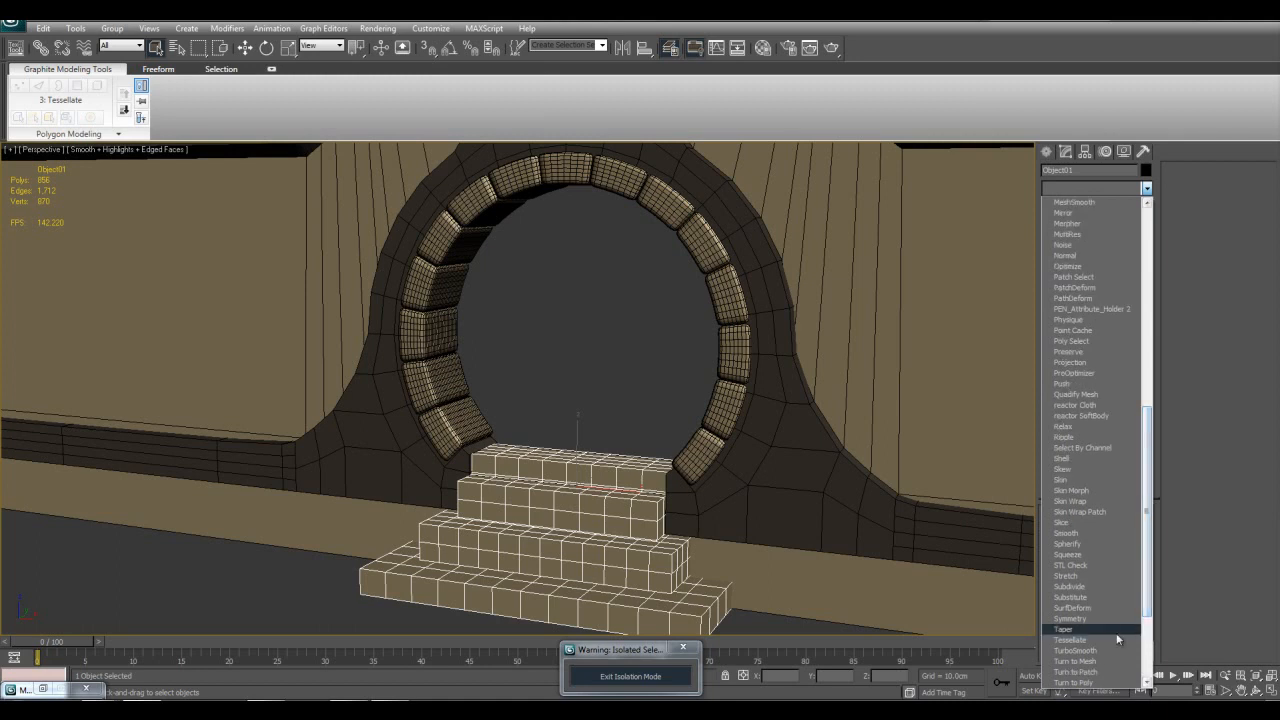
{"action": "left_click", "coordinate": [1097, 543]}
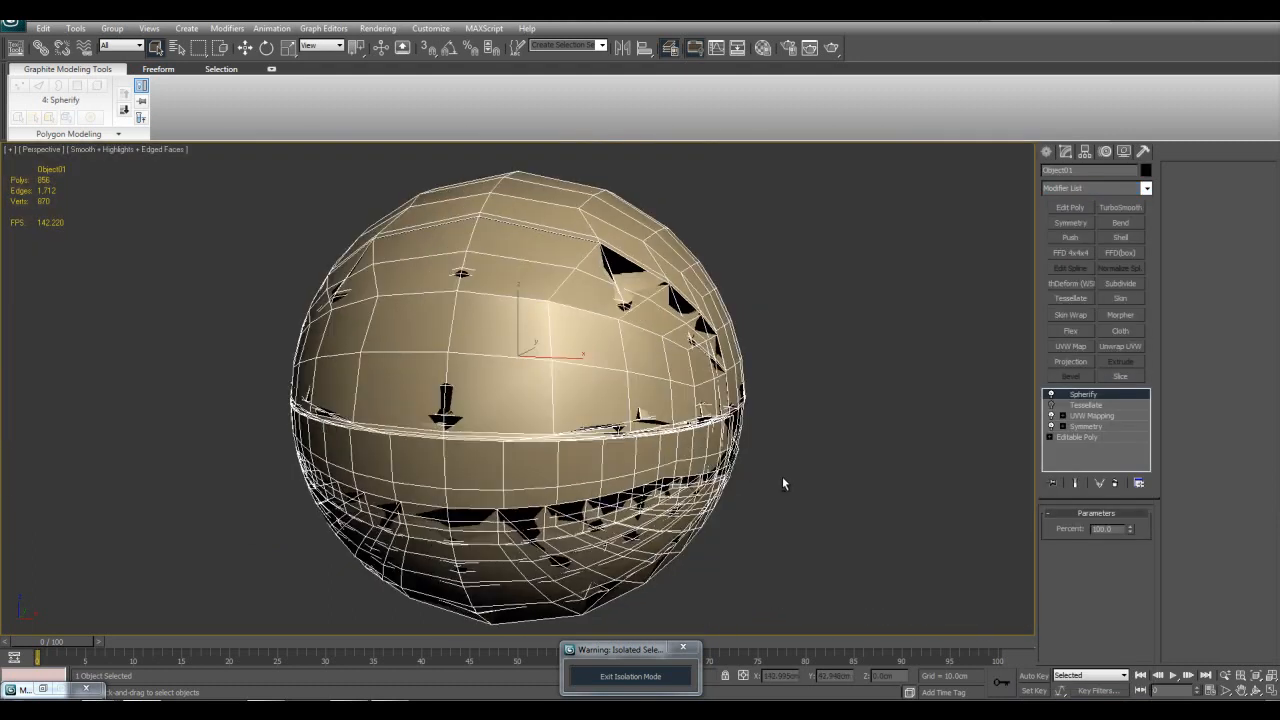
{"action": "middle_click_drag", "start_coordinate": [781, 480], "coordinate": [826, 480]}
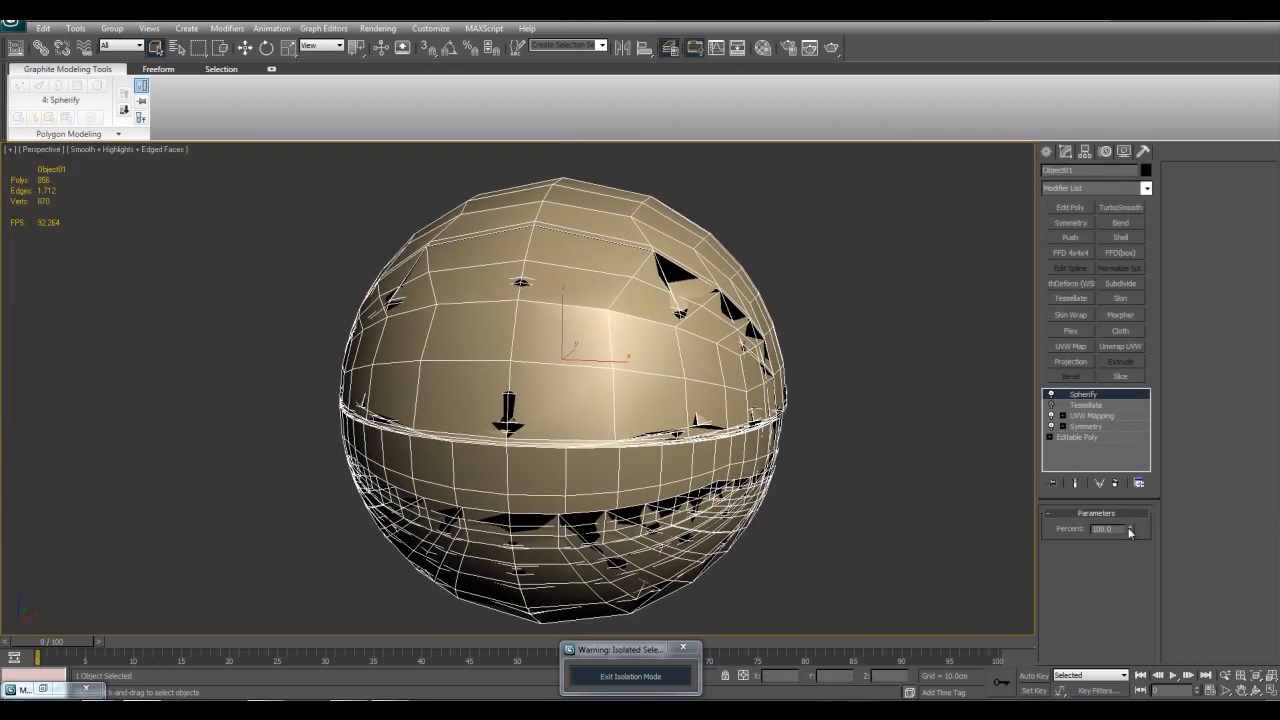
Step: Reduce the Spherify strength on the entrance steps to 50 percent
{"action": "left_click_drag", "start_coordinate": [1130, 533], "coordinate": [1116, 570]}
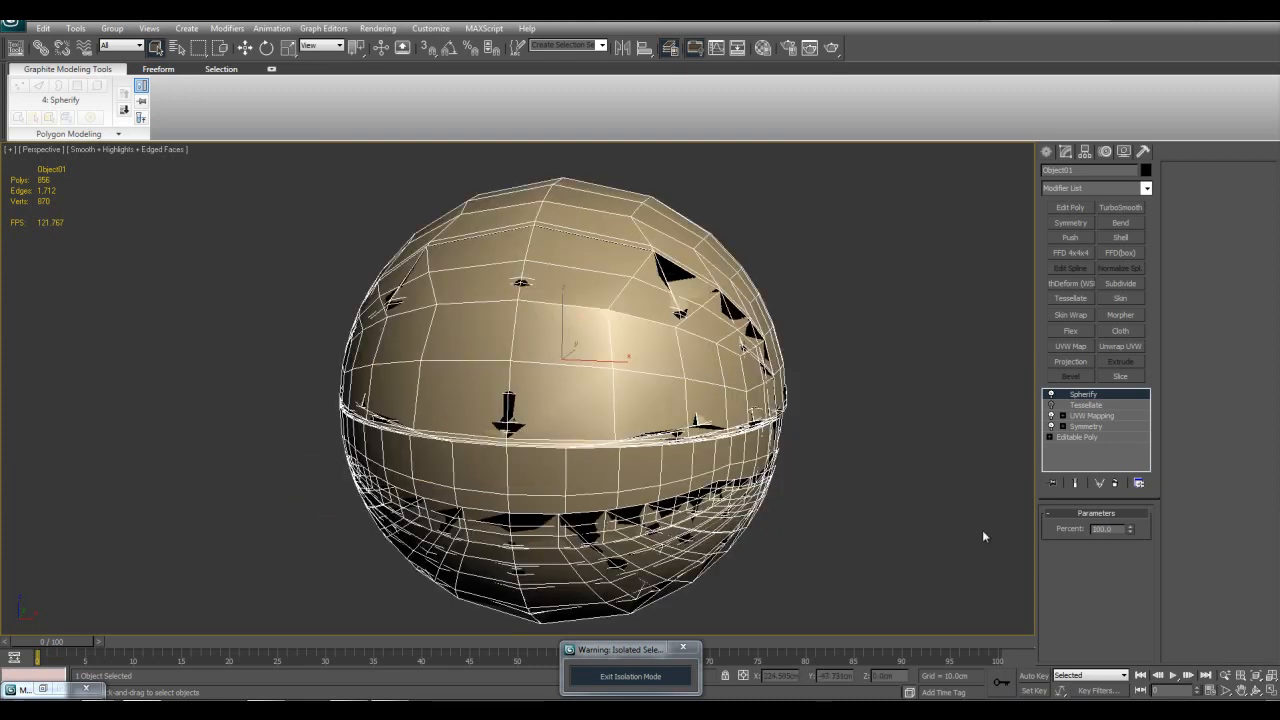
{"action": "middle_click_drag", "start_coordinate": [811, 442], "coordinate": [745, 451], "text": "alt"}
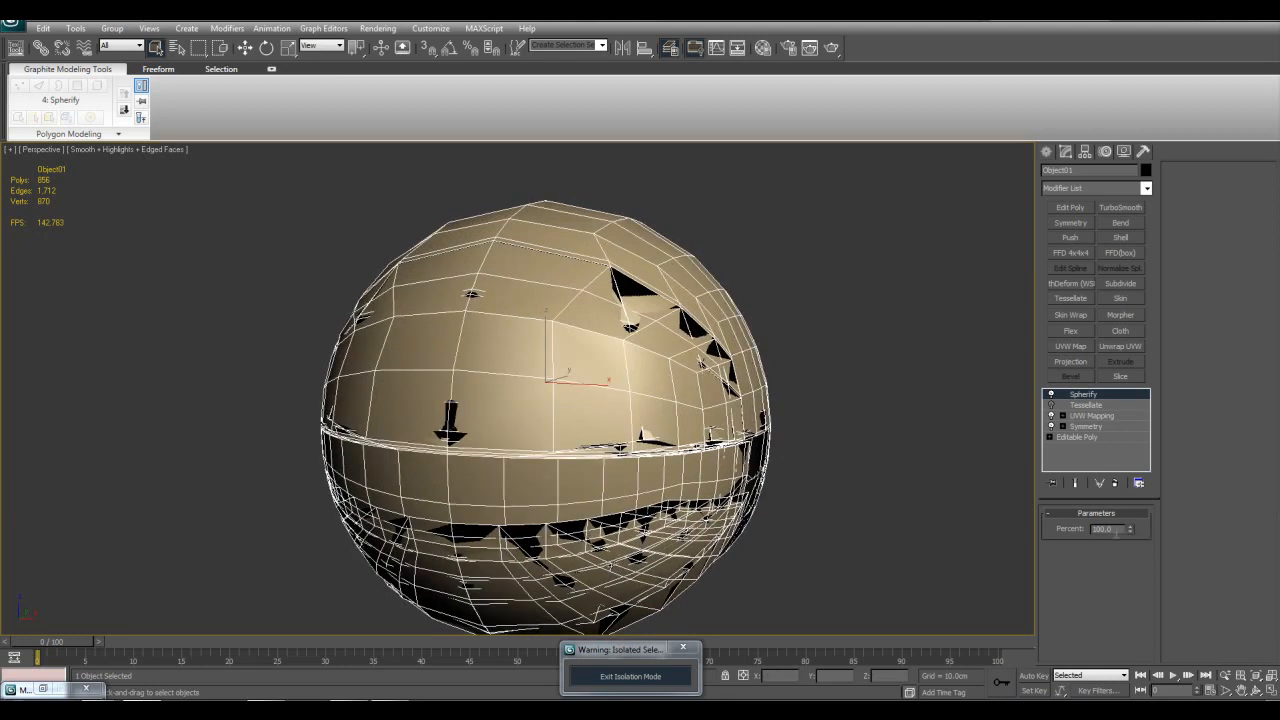
{"action": "double_click", "coordinate": [1118, 529]}
{"action": "key", "text": "Return"}
{"action": "middle_click_drag", "start_coordinate": [879, 381], "coordinate": [1005, 458], "text": "alt"}
{"action": "scroll", "coordinate": [870, 405], "scroll_direction": "up", "scroll_amount": 3}
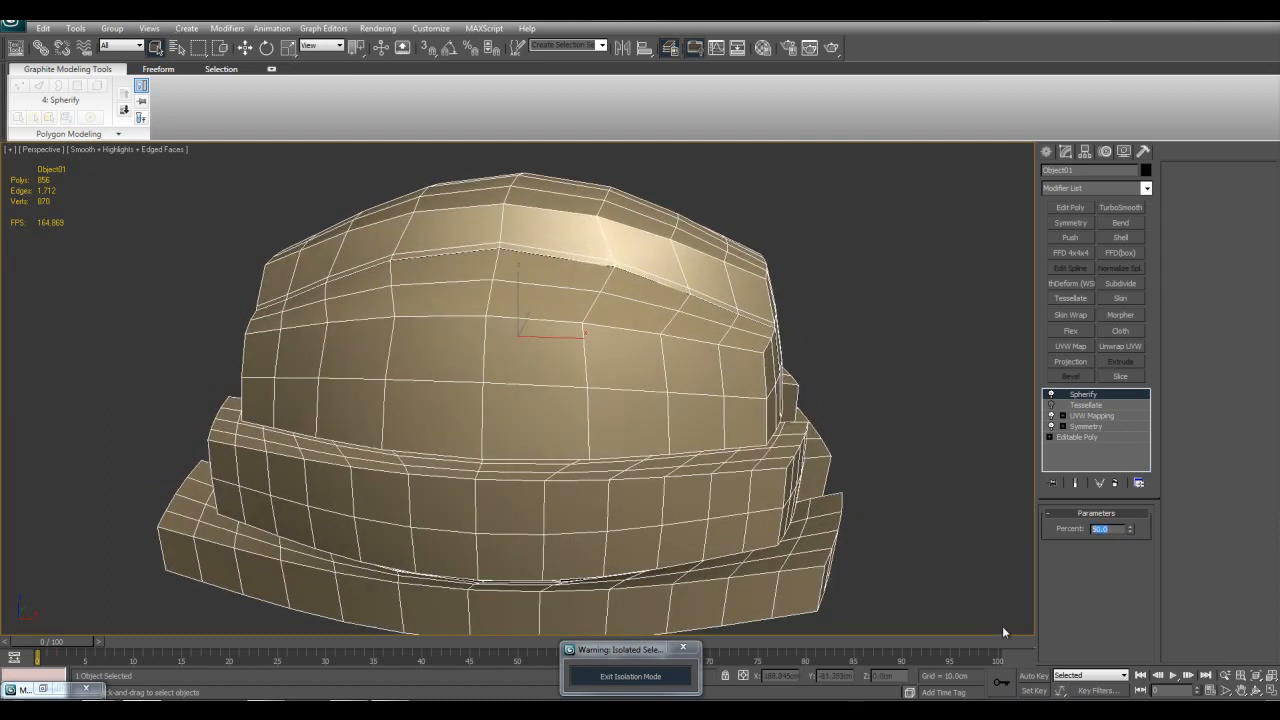
Step: Set the Spherify percent on the entrance steps to 35
{"action": "type", "text": "55"}
{"action": "key", "text": "Return"}
{"action": "middle_click_drag", "start_coordinate": [766, 543], "coordinate": [790, 453], "text": "alt"}
{"action": "middle_click_drag", "start_coordinate": [726, 391], "coordinate": [665, 442], "text": "alt"}
Step: Turn off the Spherify effect and exit isolation mode to view the entrance steps with the gate
{"action": "left_click", "coordinate": [1051, 395]}
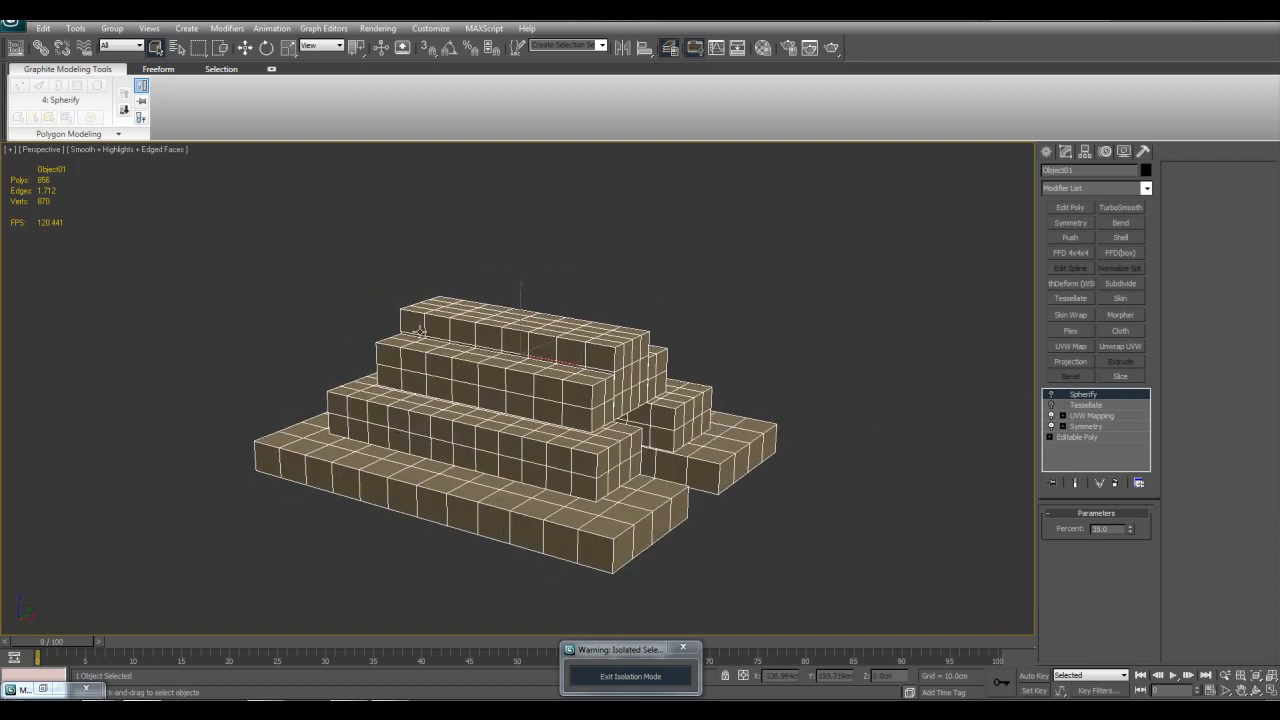
{"action": "middle_click_drag", "start_coordinate": [487, 272], "coordinate": [475, 274]}
{"action": "middle_click_drag", "start_coordinate": [737, 338], "coordinate": [645, 392]}
{"action": "left_click", "coordinate": [675, 677]}
{"action": "key", "text": "z"}
{"action": "middle_click_drag", "start_coordinate": [714, 508], "coordinate": [680, 504], "text": "alt"}
{"action": "scroll", "coordinate": [577, 254], "scroll_direction": "down", "scroll_amount": 3}
{"action": "middle_click_drag", "start_coordinate": [640, 355], "coordinate": [697, 430]}
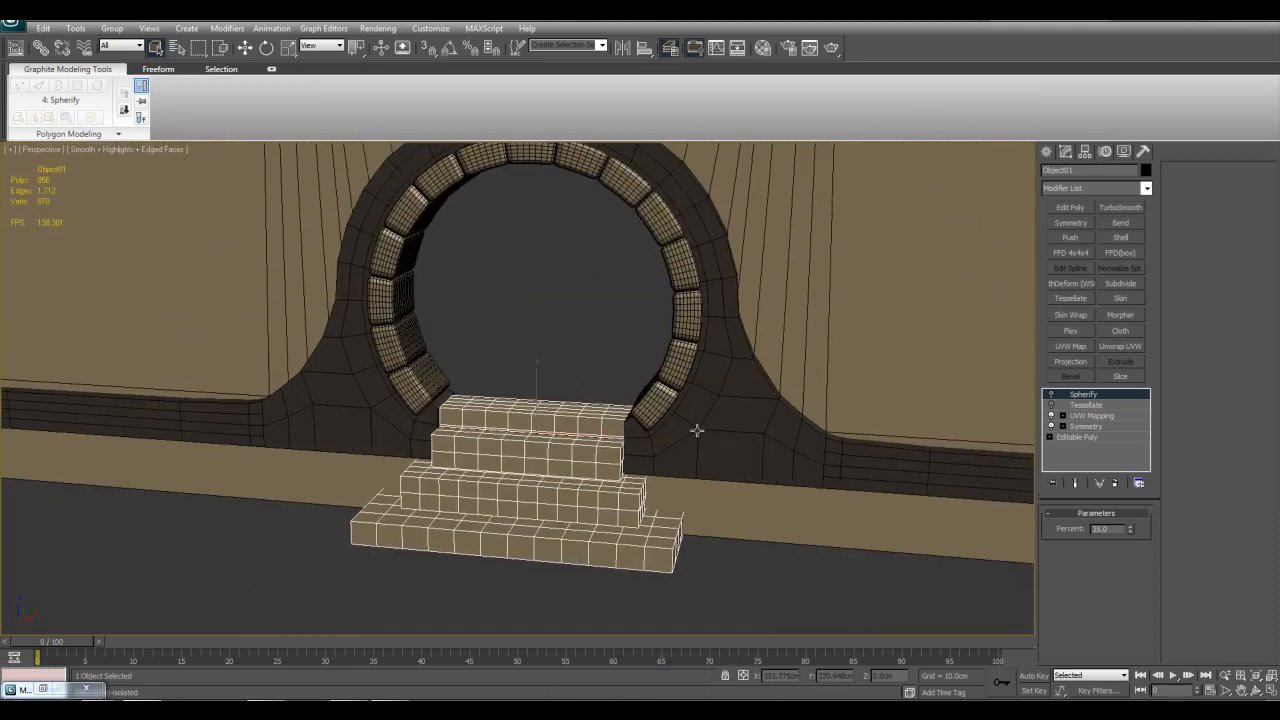
Step: Turn the Spherify effect back on and hide the edged faces to judge the shaded entrance steps
{"action": "left_click", "coordinate": [1053, 396]}
{"action": "left_click", "coordinate": [1055, 398]}
{"action": "left_click", "coordinate": [1055, 398]}
{"action": "middle_click_drag", "start_coordinate": [708, 394], "coordinate": [690, 440], "text": "alt"}
{"action": "key", "text": "F4"}
{"action": "key", "text": "F4"}
{"action": "key", "text": "F4"}
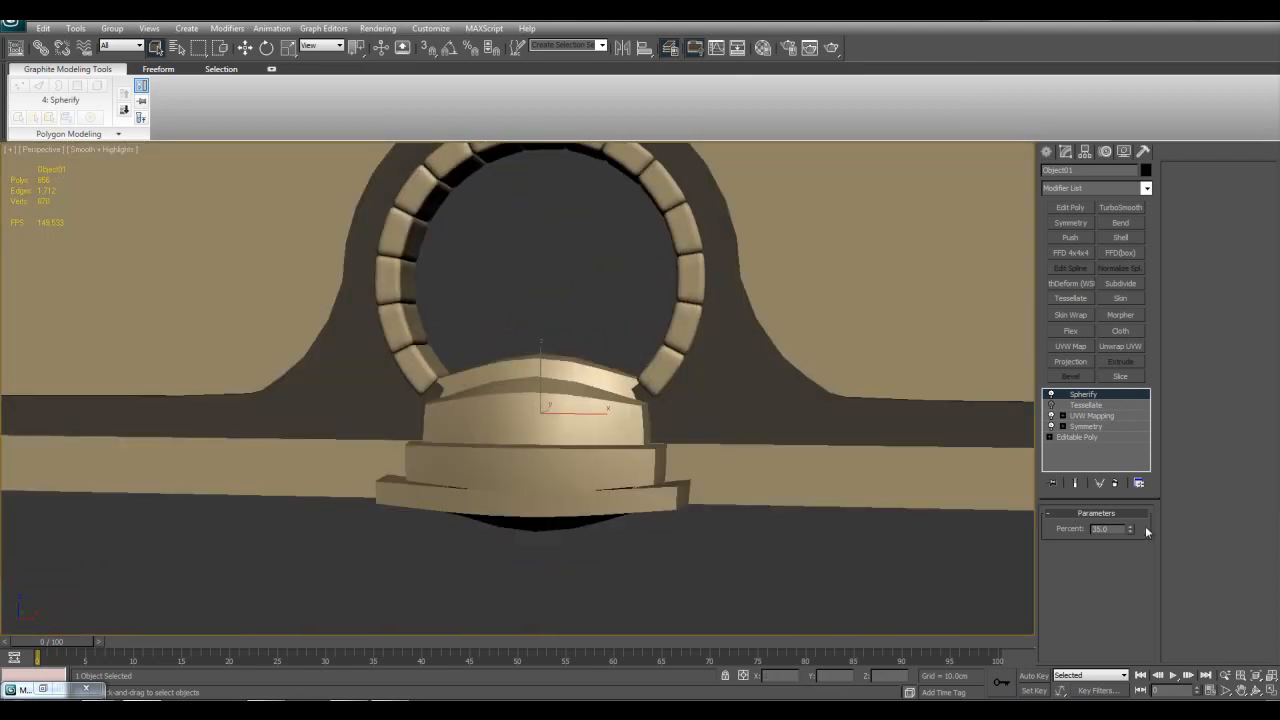
Step: Set the Spherify percent on the entrance steps to 25
{"action": "left_click_drag", "start_coordinate": [1131, 529], "coordinate": [1115, 490]}
{"action": "right_click", "coordinate": [1115, 490]}
{"action": "middle_click_drag", "start_coordinate": [940, 467], "coordinate": [963, 487], "text": "alt"}
{"action": "left_click_drag", "start_coordinate": [1122, 529], "coordinate": [955, 510]}
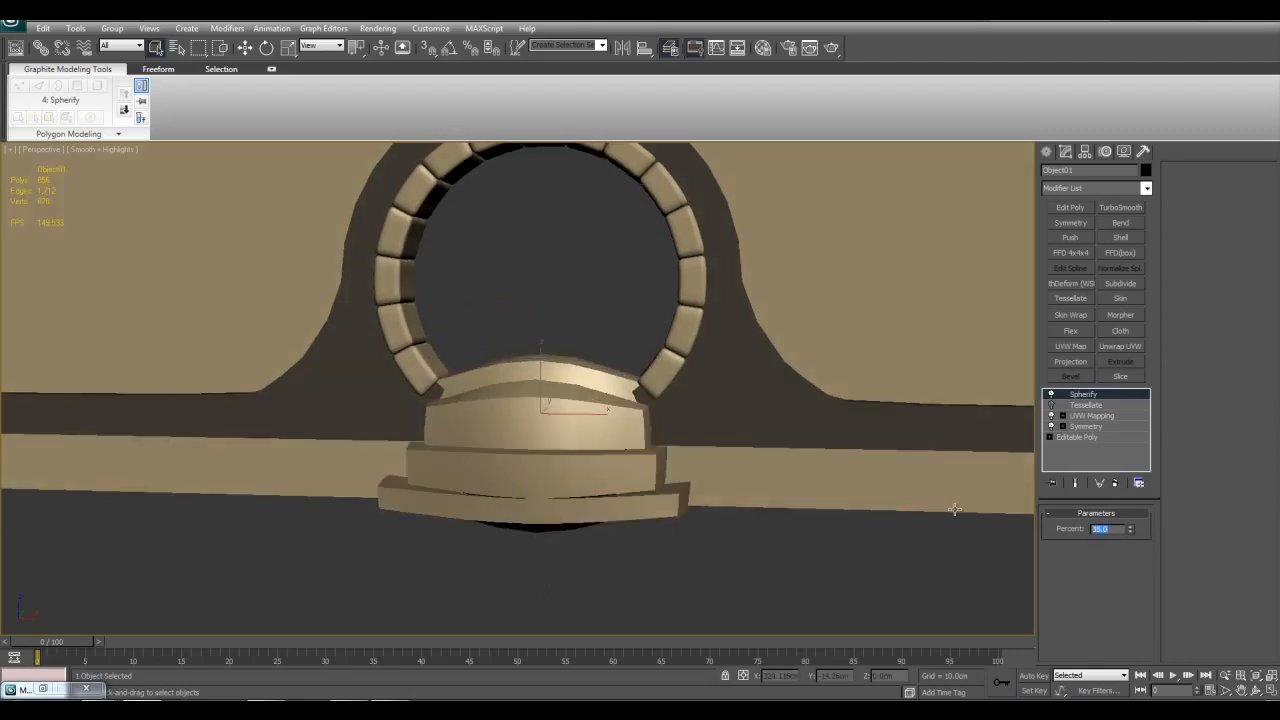
{"action": "type", "text": "25"}
{"action": "key", "text": "Return"}
Step: Compare the entrance steps with Spherify off and on while edged faces are displayed, and hide the edges again
{"action": "middle_click_drag", "start_coordinate": [724, 412], "coordinate": [766, 452], "text": "alt"}
{"action": "left_click", "coordinate": [1051, 403]}
{"action": "left_click", "coordinate": [1051, 397]}
{"action": "key", "text": "F4"}
{"action": "left_click", "coordinate": [1051, 397]}
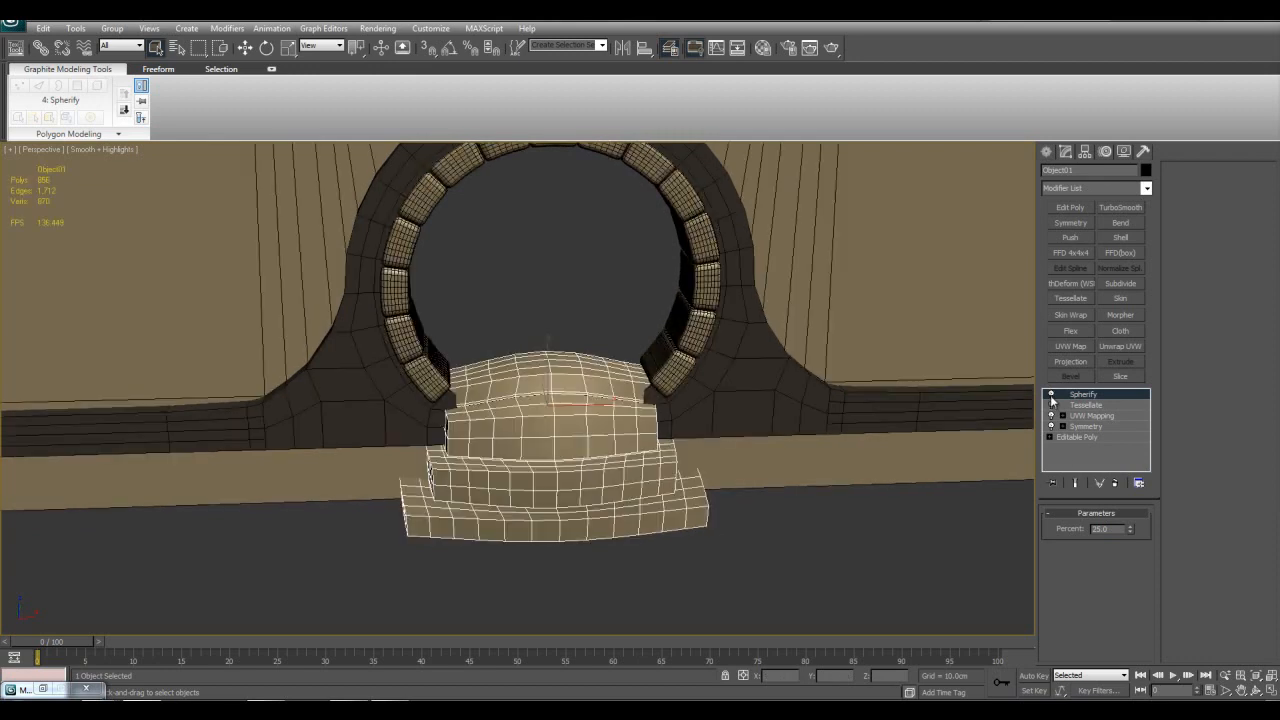
{"action": "left_click", "coordinate": [1051, 397]}
{"action": "key", "text": "F4"}
Step: Isolate the entrance steps and examine their spherified shape from several angles, with and without edged faces
{"action": "middle_click_drag", "start_coordinate": [742, 410], "coordinate": [770, 332]}
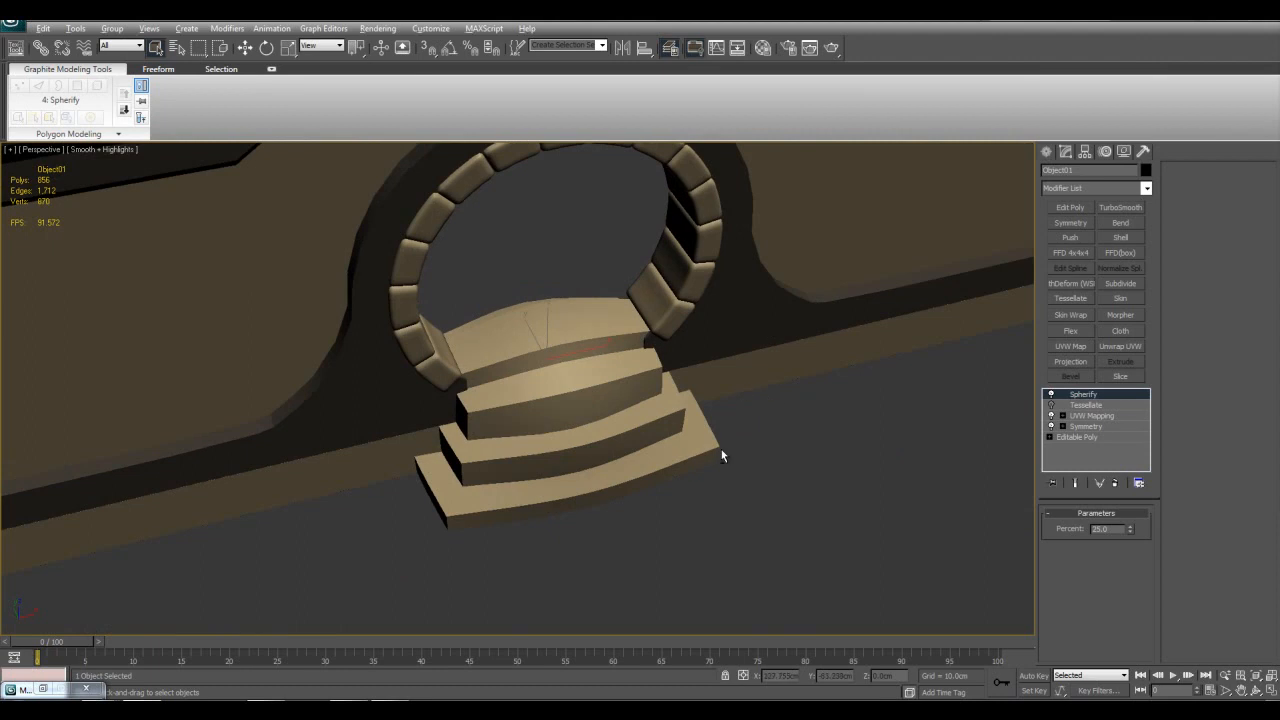
{"action": "middle_click_drag", "start_coordinate": [706, 448], "coordinate": [723, 423], "text": "alt"}
{"action": "key", "text": "alt+q"}
{"action": "key", "text": "F4"}
{"action": "key", "text": "F4"}
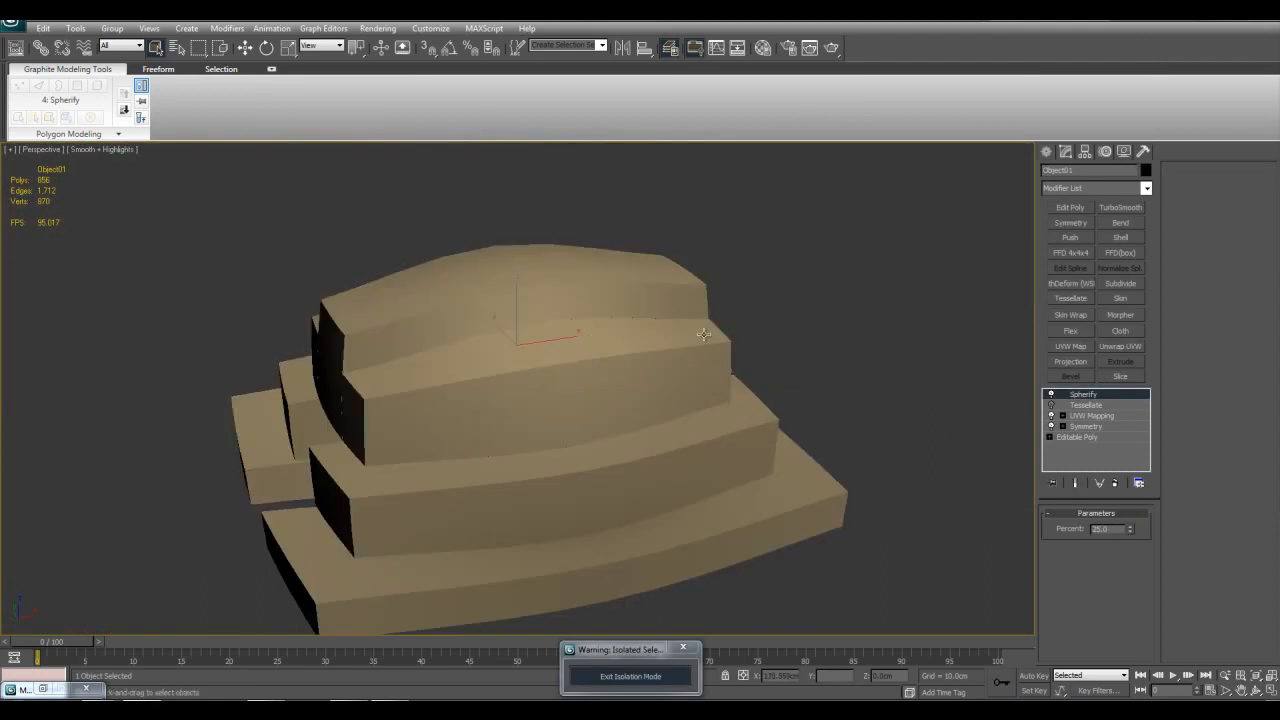
{"action": "middle_click_drag", "start_coordinate": [711, 335], "coordinate": [698, 382], "text": "alt"}
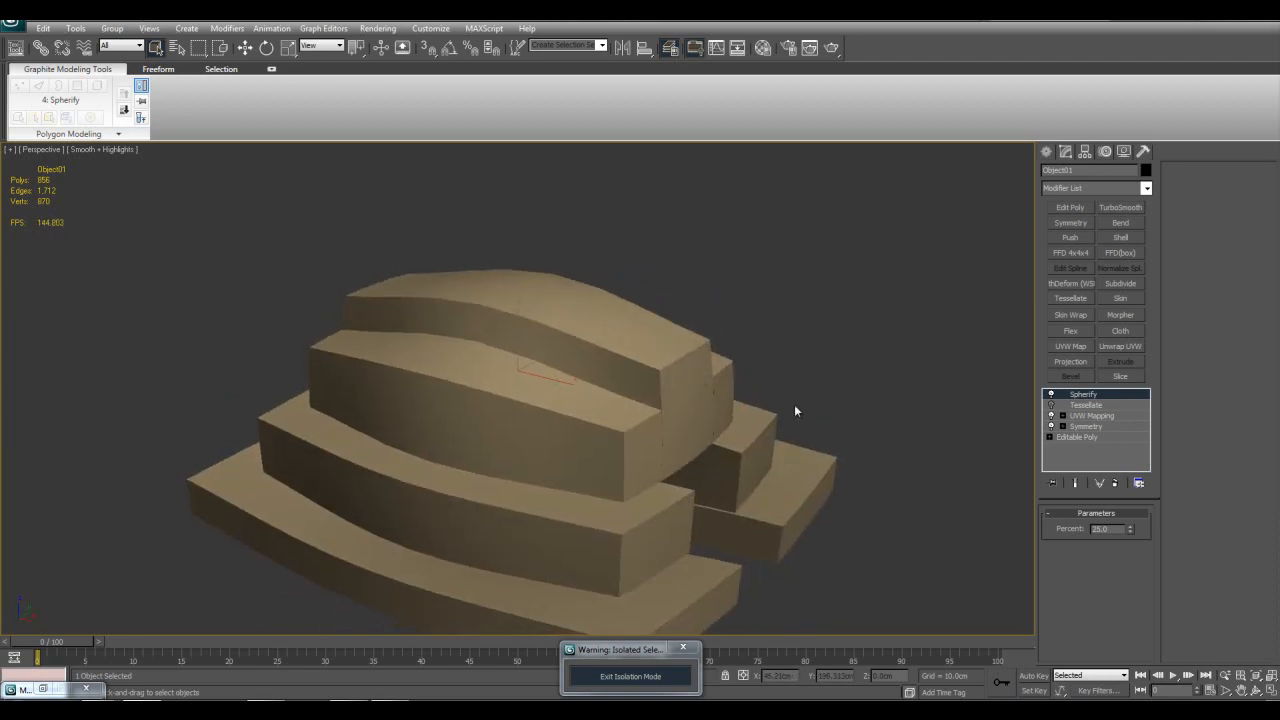
{"action": "key", "text": "F4"}
{"action": "middle_click_drag", "start_coordinate": [791, 404], "coordinate": [810, 387]}
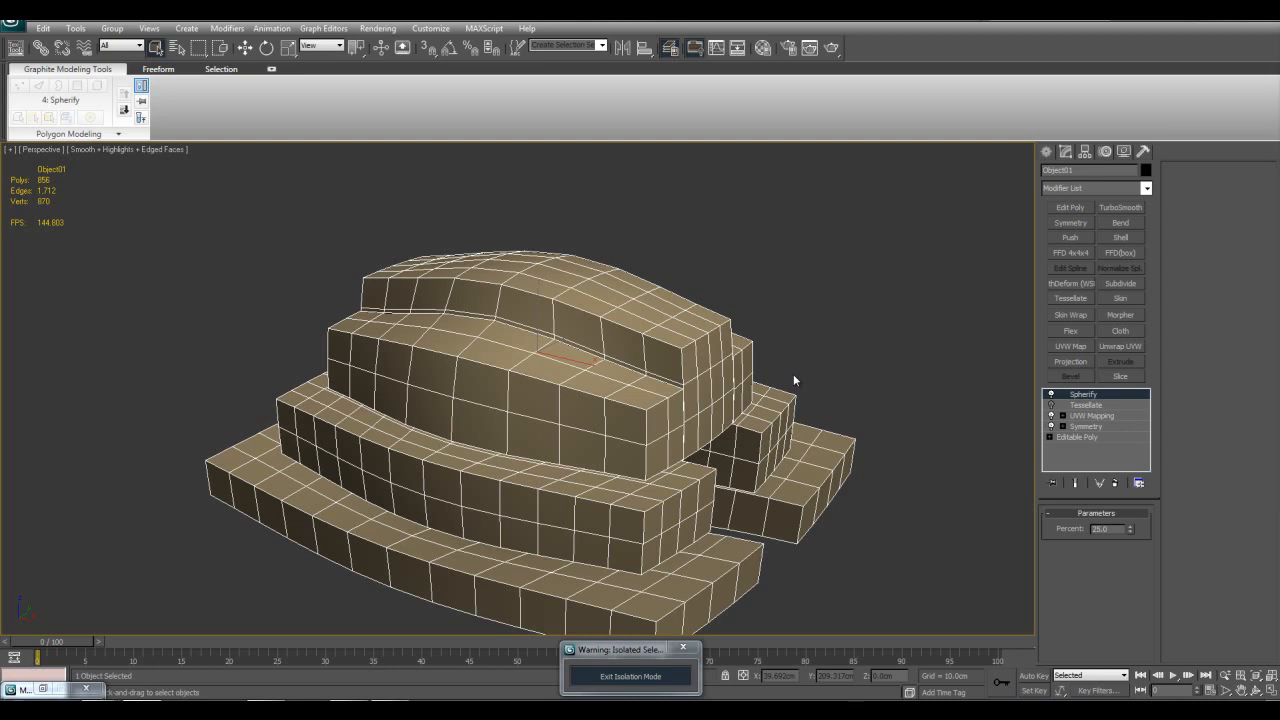
{"action": "middle_click_drag", "start_coordinate": [795, 368], "coordinate": [547, 246], "text": "alt"}
{"action": "middle_click_drag", "start_coordinate": [772, 406], "coordinate": [712, 366], "text": "alt"}
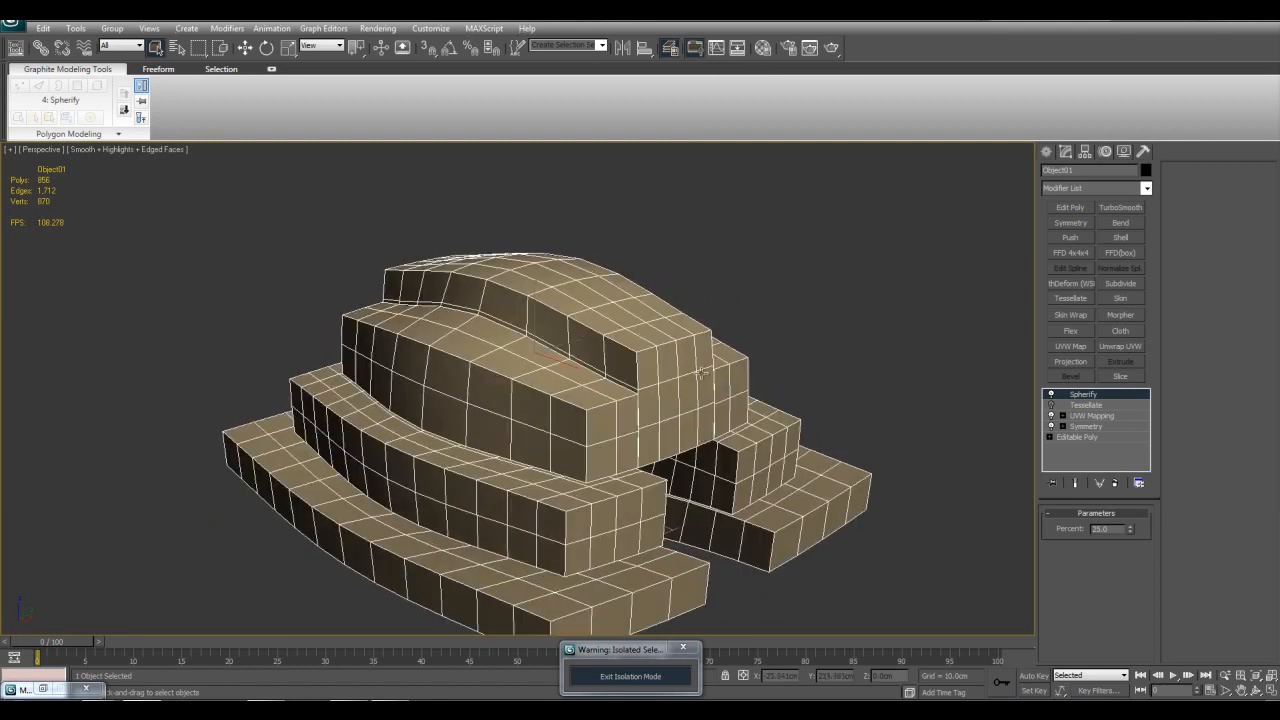
{"action": "middle_click_drag", "start_coordinate": [540, 308], "coordinate": [802, 453], "text": "alt"}
Step: Exit isolation mode and remove the Spherify modifier from the entrance steps
{"action": "left_click", "coordinate": [680, 677]}
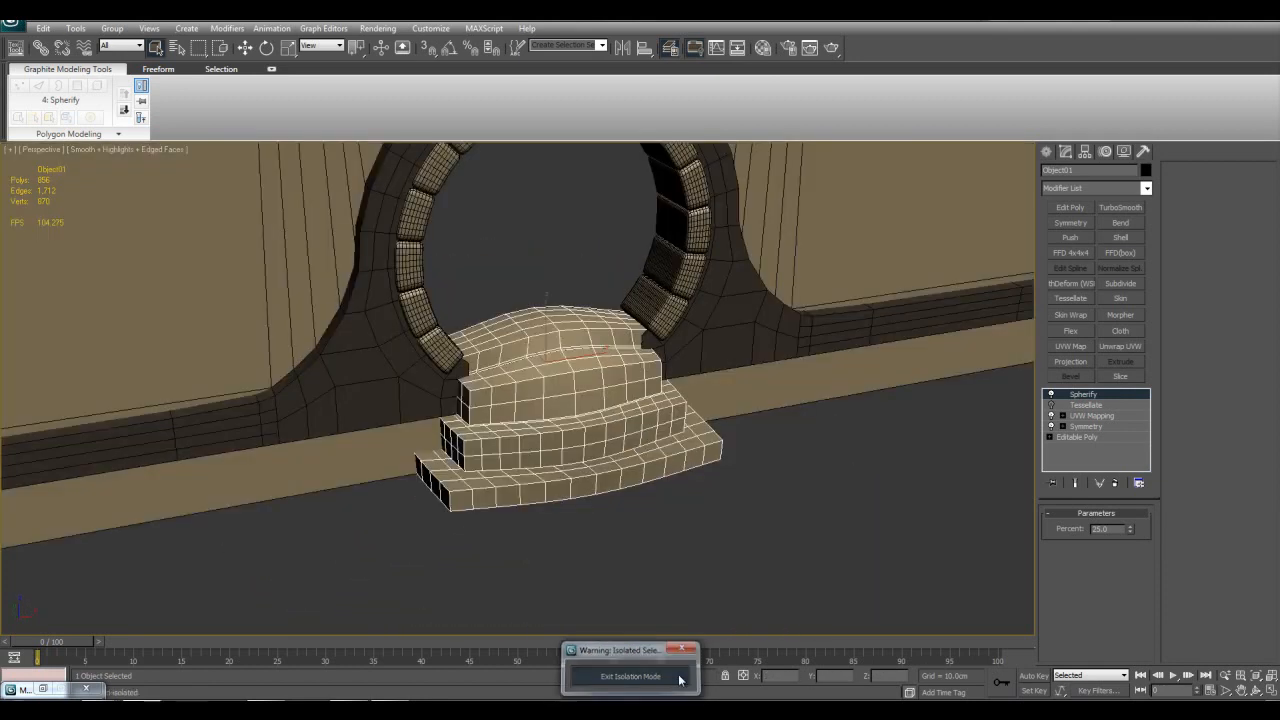
{"action": "scroll", "coordinate": [800, 327], "scroll_direction": "up", "scroll_amount": 4}
{"action": "scroll", "coordinate": [745, 407], "scroll_direction": "down", "scroll_amount": 3}
{"action": "middle_click_drag", "start_coordinate": [800, 327], "coordinate": [744, 409], "text": "alt"}
{"action": "scroll", "coordinate": [745, 407], "scroll_direction": "down", "scroll_amount": 3}
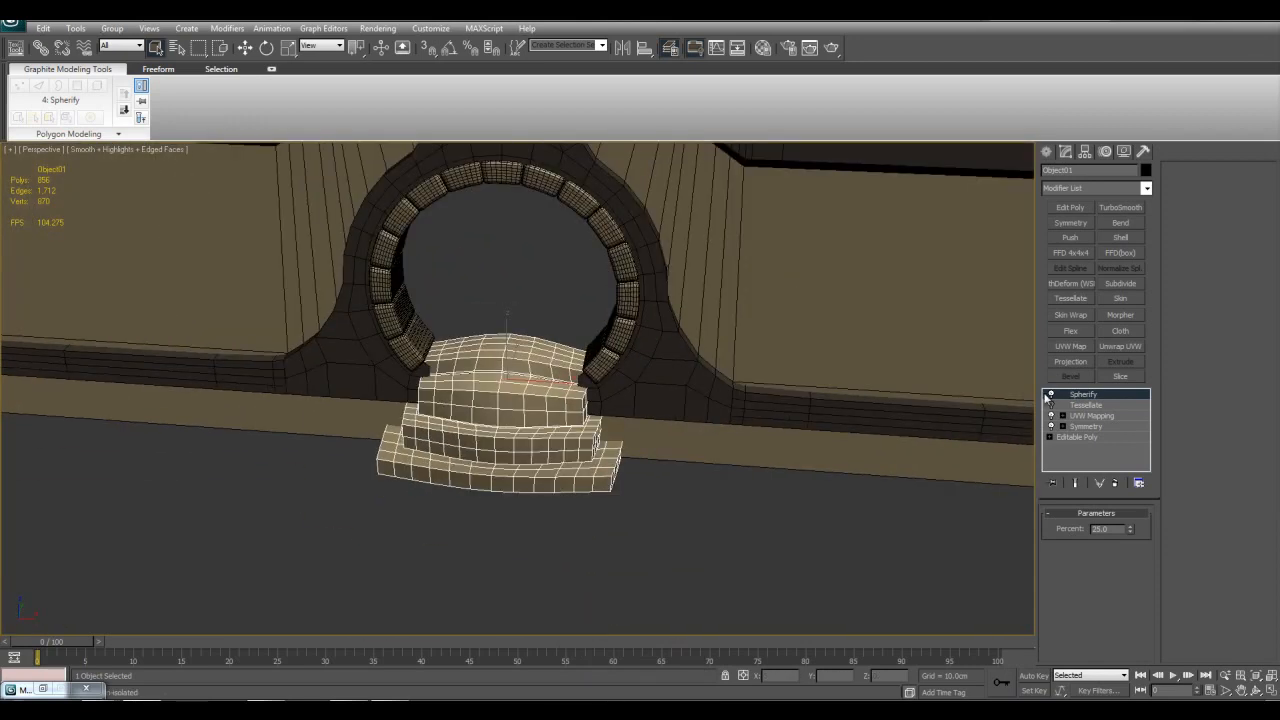
{"action": "middle_click_drag", "start_coordinate": [896, 399], "coordinate": [917, 429], "text": "alt"}
{"action": "scroll", "coordinate": [917, 429], "scroll_direction": "up", "scroll_amount": 3}
{"action": "right_click", "coordinate": [1086, 405]}
{"action": "left_click", "coordinate": [1110, 410]}
Step: Apply a Squeeze modifier above Tessellate on the entrance steps and isolate them
{"action": "scroll", "coordinate": [806, 427], "scroll_direction": "up", "scroll_amount": 4}
{"action": "middle_click_drag", "start_coordinate": [846, 369], "coordinate": [836, 375]}
{"action": "left_click", "coordinate": [1146, 191]}
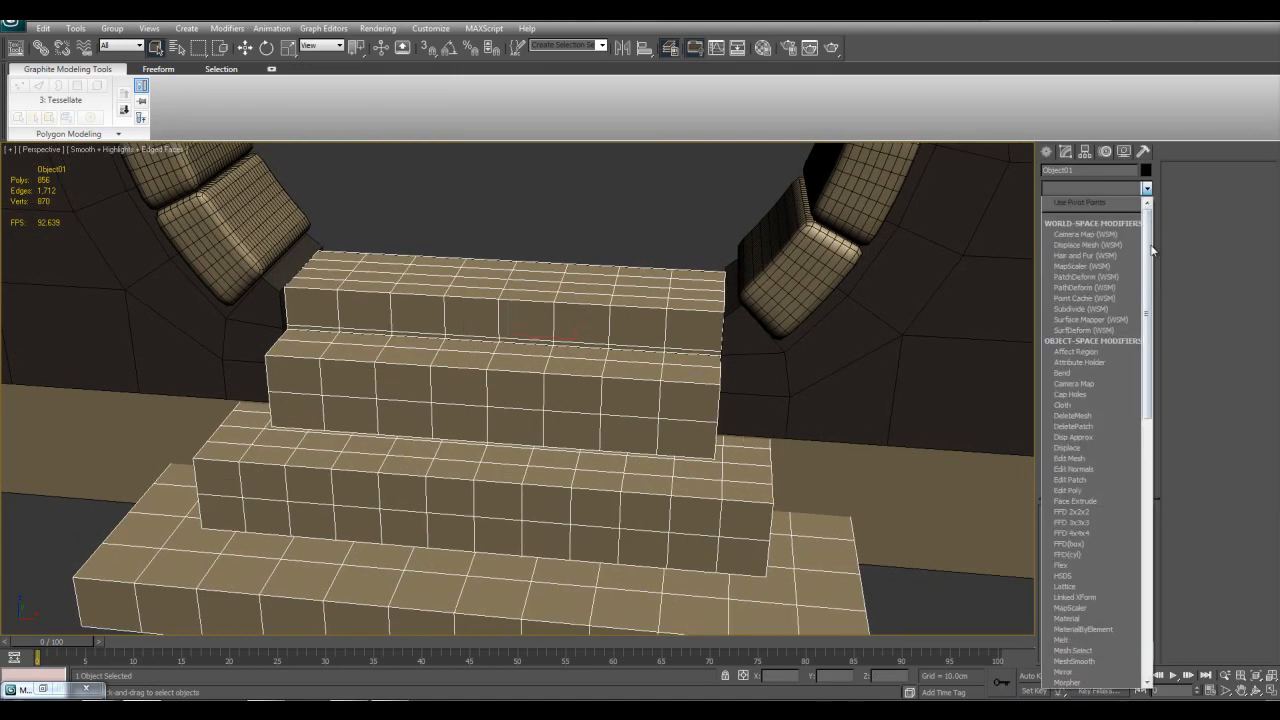
{"action": "left_click_drag", "start_coordinate": [1148, 250], "coordinate": [1147, 446]}
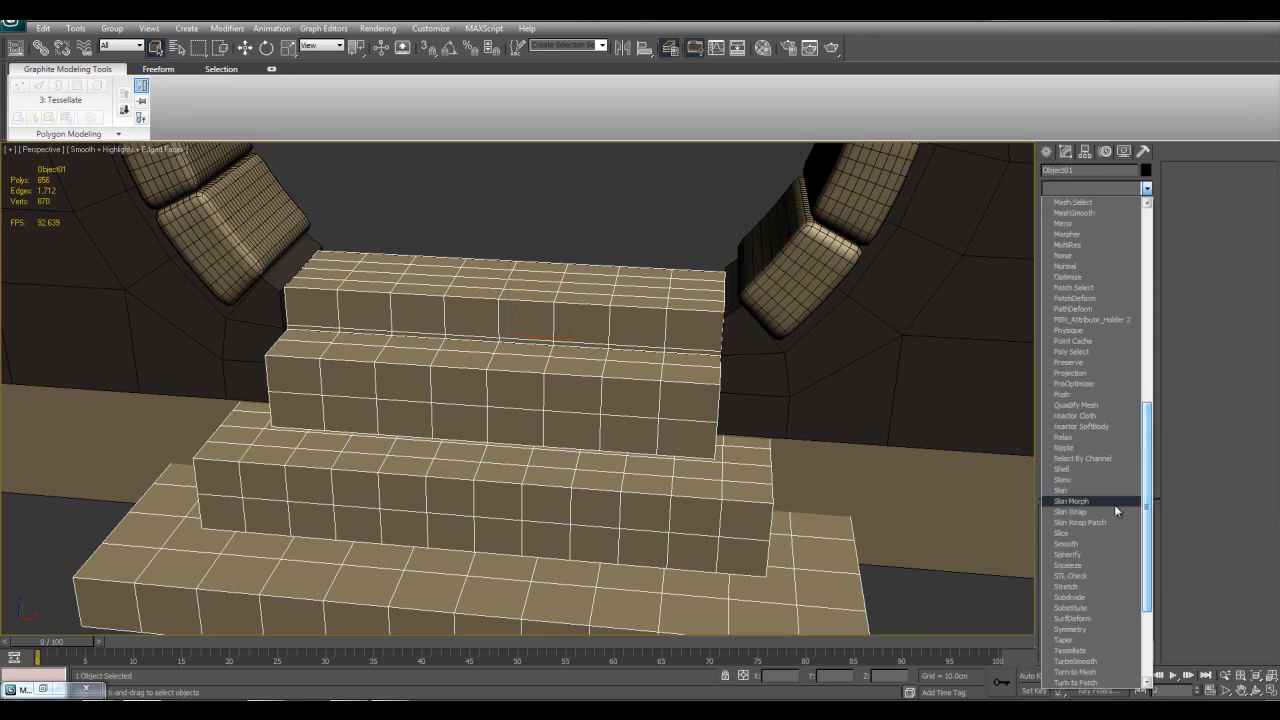
{"action": "left_click", "coordinate": [1085, 566]}
{"action": "middle_click_drag", "start_coordinate": [815, 493], "coordinate": [823, 489]}
{"action": "key", "text": "alt+q"}
{"action": "scroll", "coordinate": [838, 525], "scroll_direction": "down", "scroll_amount": 6}
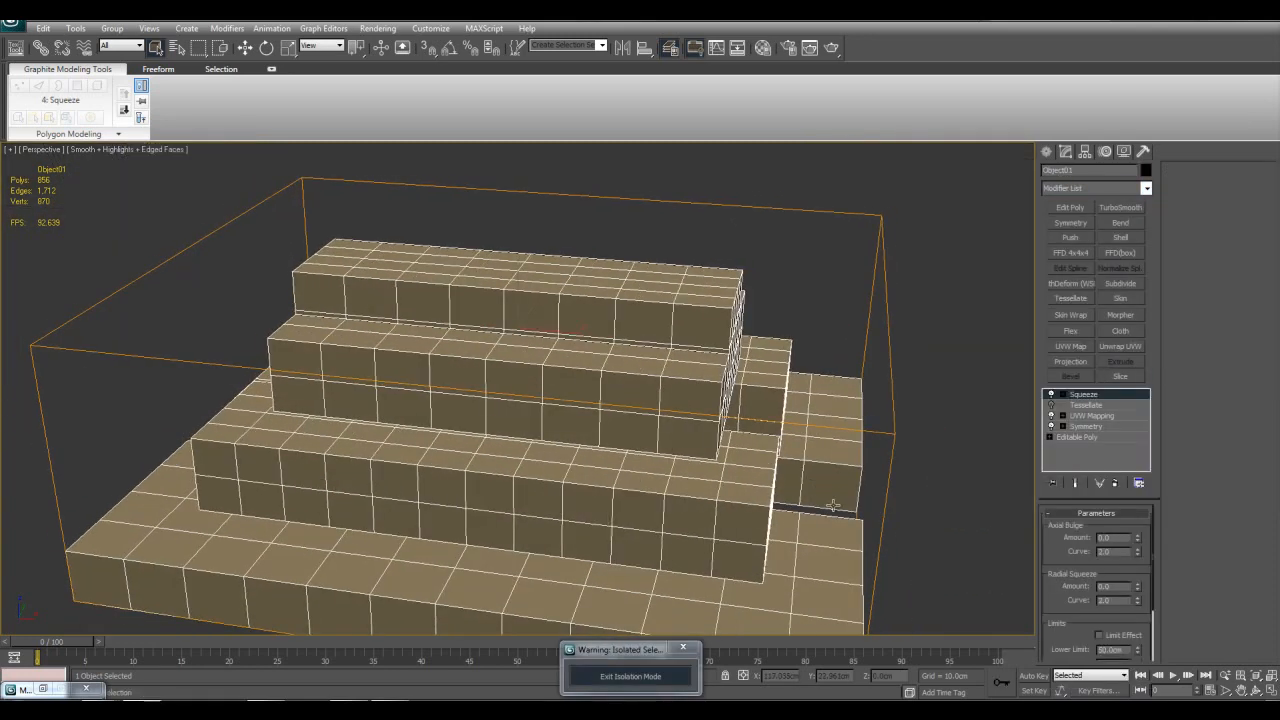
{"action": "scroll", "coordinate": [839, 524], "scroll_direction": "up", "scroll_amount": 3}
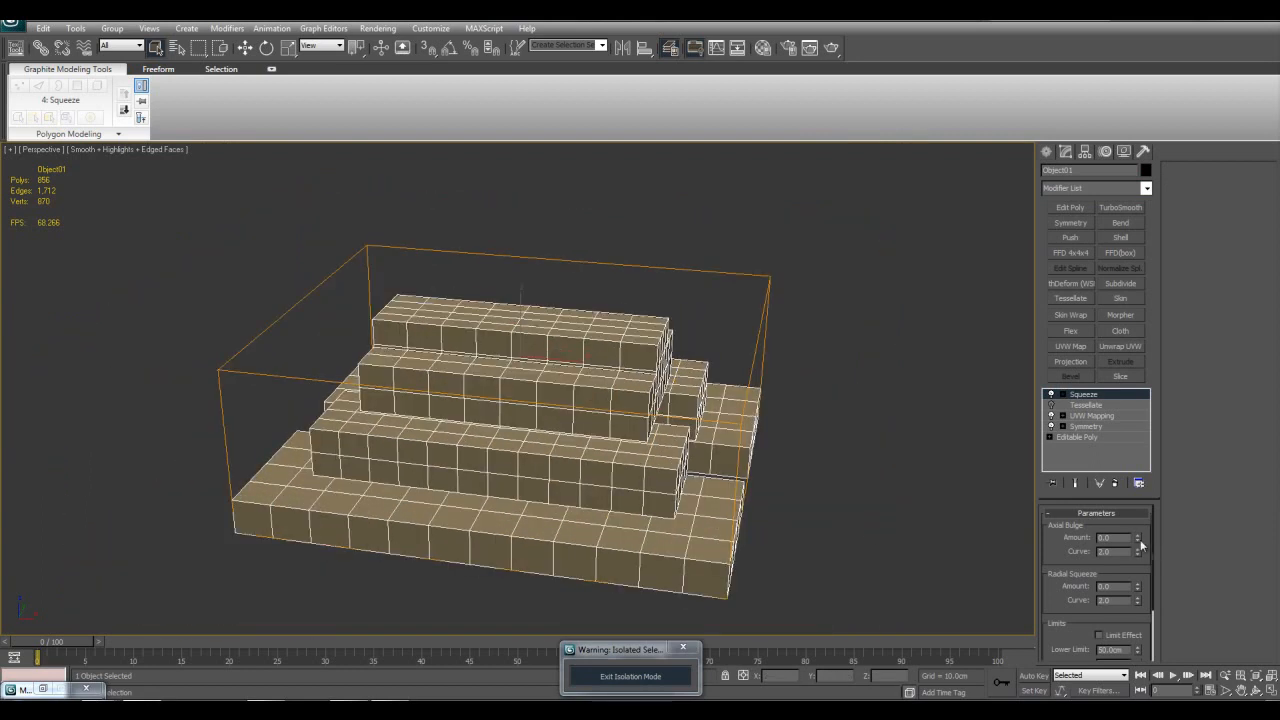
Step: Set the Squeeze axial bulge to amount 1.12 and curve 4.94, and the radial squeeze amount to 0.96
{"action": "left_click_drag", "start_coordinate": [1138, 538], "coordinate": [1127, 462]}
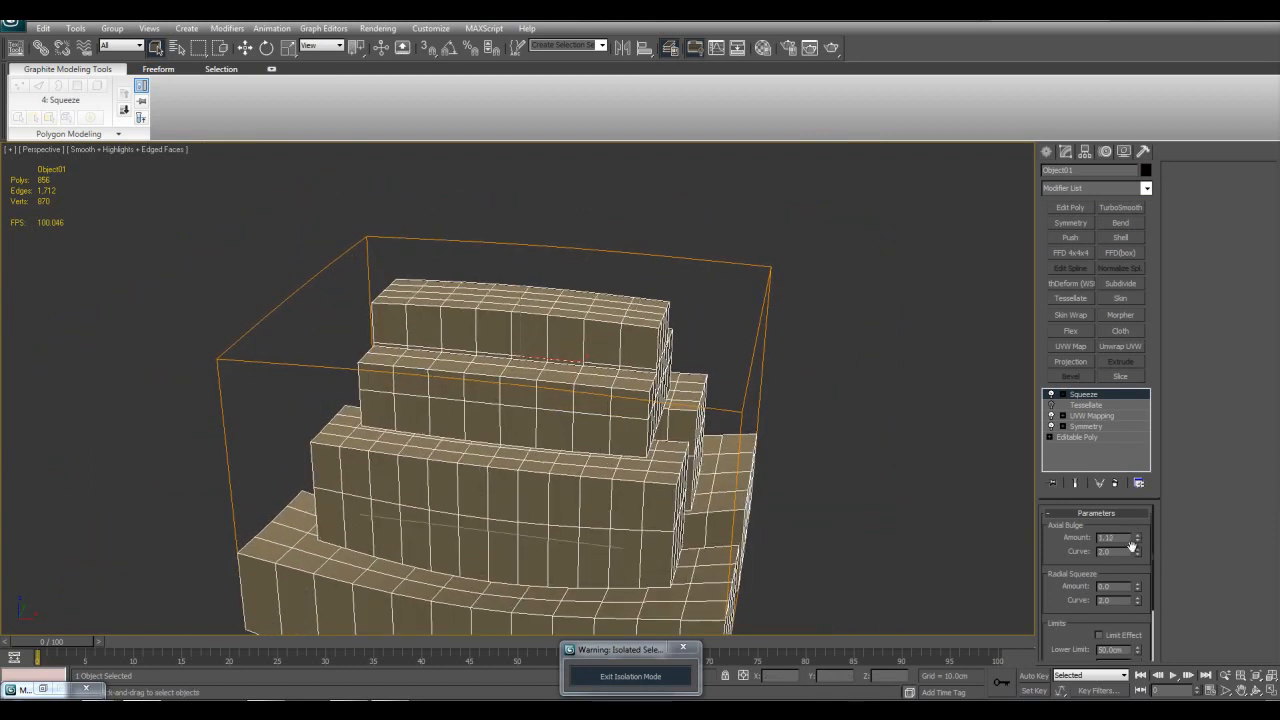
{"action": "left_click_drag", "start_coordinate": [1137, 552], "coordinate": [1137, 510]}
{"action": "scroll", "coordinate": [837, 449], "scroll_direction": "down", "scroll_amount": 3}
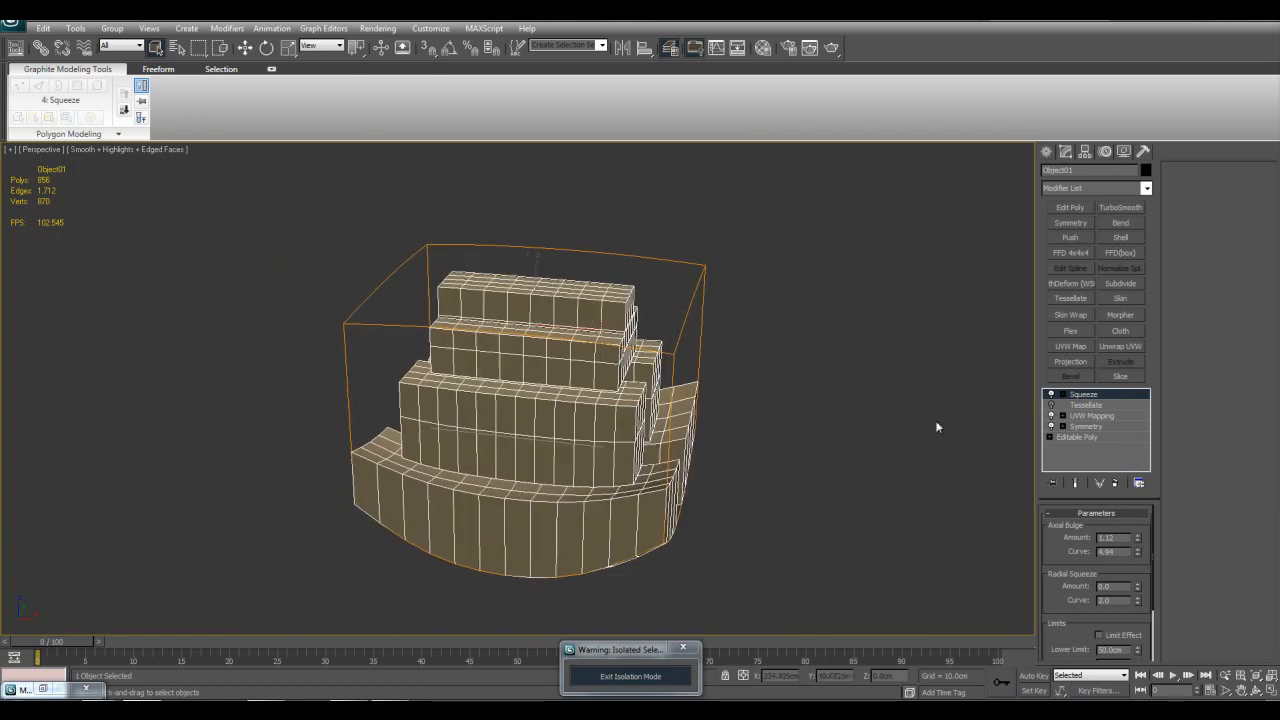
{"action": "left_click_drag", "start_coordinate": [1138, 587], "coordinate": [1130, 520]}
{"action": "middle_click_drag", "start_coordinate": [870, 508], "coordinate": [852, 480], "text": "alt"}
{"action": "scroll", "coordinate": [894, 389], "scroll_direction": "down", "scroll_amount": 3}
{"action": "scroll", "coordinate": [800, 406], "scroll_direction": "up", "scroll_amount": 3}
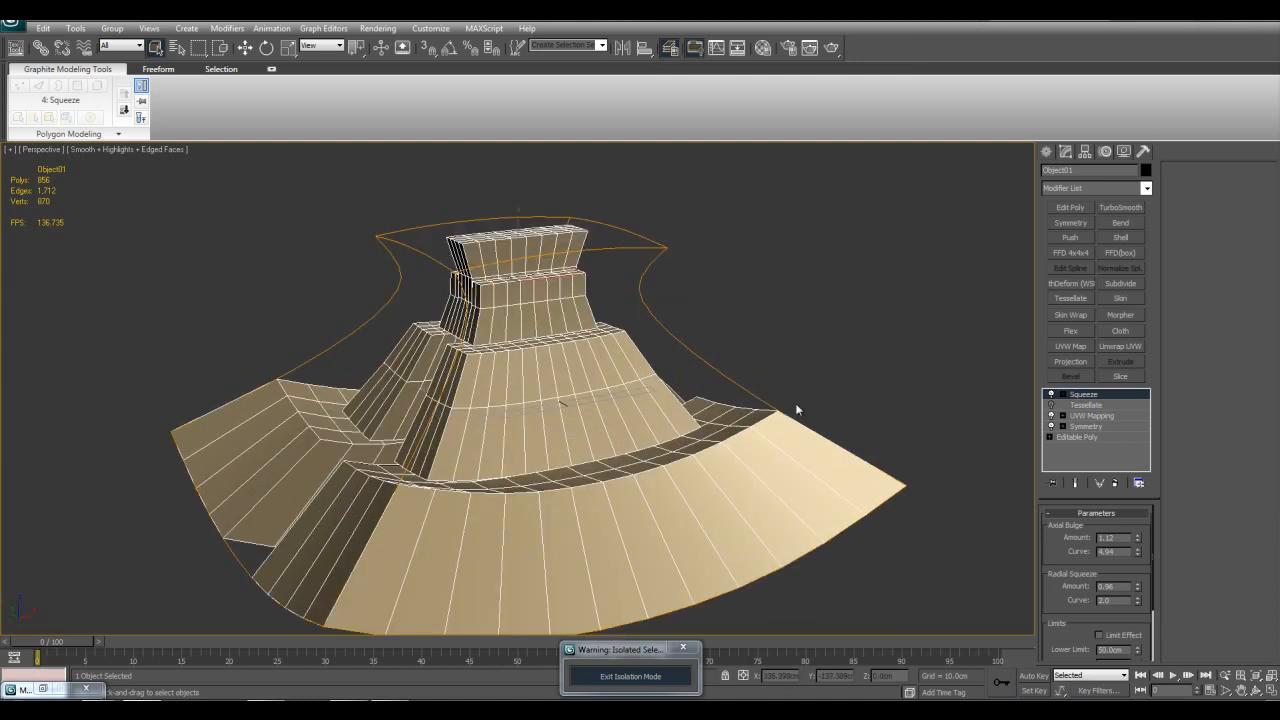
{"action": "scroll", "coordinate": [794, 396], "scroll_direction": "down", "scroll_amount": 3}
Step: Compare the entrance steps with the Squeeze modifier switched off and on
{"action": "left_click", "coordinate": [1051, 395]}
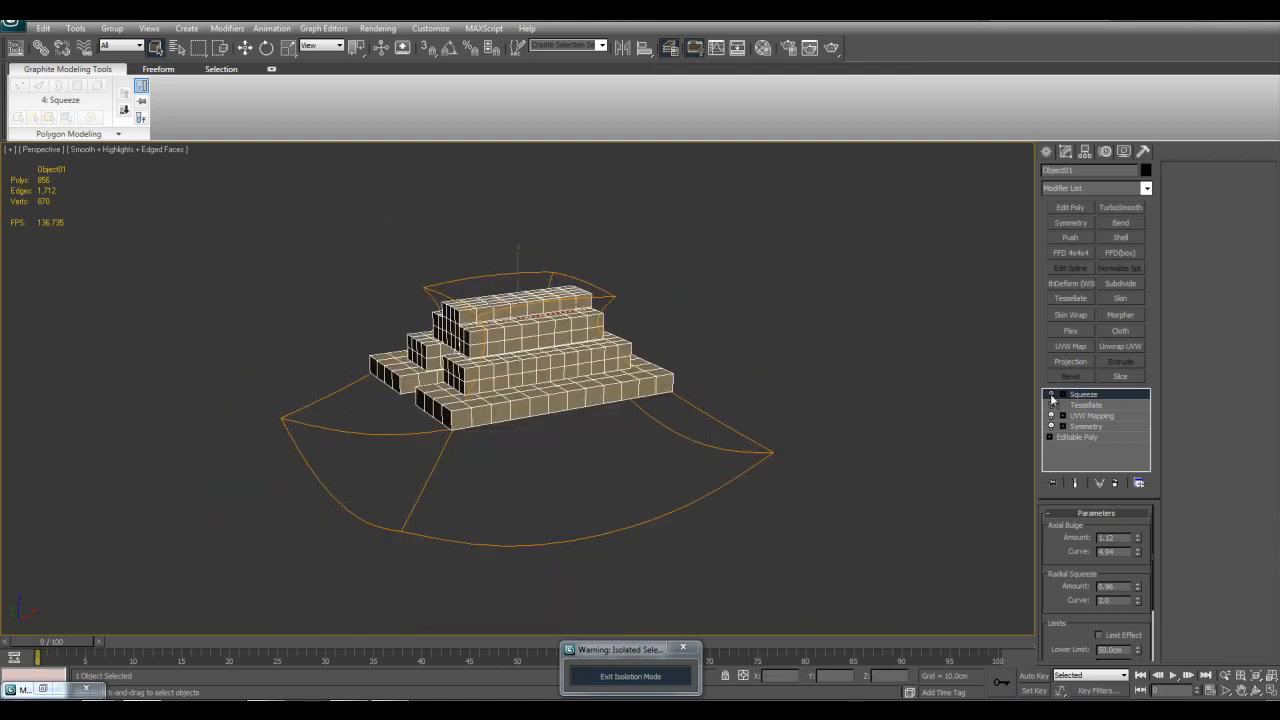
{"action": "left_click", "coordinate": [1051, 396]}
{"action": "left_click", "coordinate": [1051, 396]}
{"action": "left_click", "coordinate": [1051, 396]}
{"action": "scroll", "coordinate": [784, 436], "scroll_direction": "up", "scroll_amount": 4}
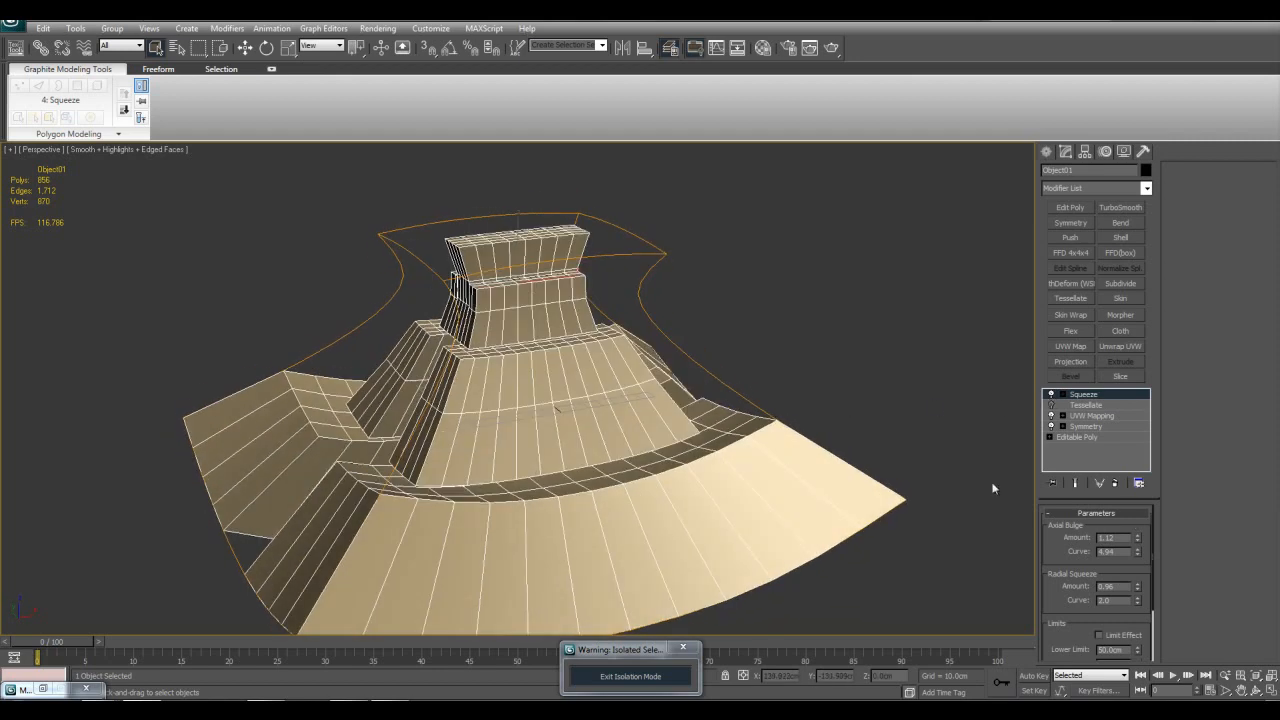
Step: Increase the Squeeze axial bulge amount to 2.18
{"action": "left_click_drag", "start_coordinate": [1139, 542], "coordinate": [1107, 598]}
{"action": "mouse_move", "coordinate": [1080, 469]}
{"action": "left_mouse_down"}
{"action": "mouse_move", "coordinate": [1071, 330]}
{"action": "mouse_move", "coordinate": [1058, 471]}
{"action": "left_mouse_up"}
{"action": "middle_click_drag", "start_coordinate": [835, 510], "coordinate": [711, 467], "text": "alt"}
Step: Reveal the Squeeze modifier's sub-object levels and try out its Gizmo with the Move tool
{"action": "key", "text": "w"}
{"action": "left_click", "coordinate": [1051, 395]}
{"action": "left_click", "coordinate": [1063, 395]}
{"action": "left_click", "coordinate": [1076, 402]}
{"action": "left_click", "coordinate": [1078, 404]}
{"action": "left_click", "coordinate": [1078, 404]}
{"action": "left_click", "coordinate": [1078, 404]}
{"action": "scroll", "coordinate": [819, 387], "scroll_direction": "up", "scroll_amount": 5}
{"action": "middle_click_drag", "start_coordinate": [815, 385], "coordinate": [768, 360], "text": "alt"}
{"action": "scroll", "coordinate": [700, 366], "scroll_direction": "down", "scroll_amount": 8}
{"action": "middle_click_drag", "start_coordinate": [607, 378], "coordinate": [597, 348]}
{"action": "left_click", "coordinate": [1050, 395]}
{"action": "mouse_move", "coordinate": [792, 385]}
{"action": "middle_mouse_down", "text": "alt"}
{"action": "mouse_move", "coordinate": [801, 412]}
{"action": "mouse_move", "coordinate": [792, 388]}
{"action": "middle_mouse_up", "text": "alt"}
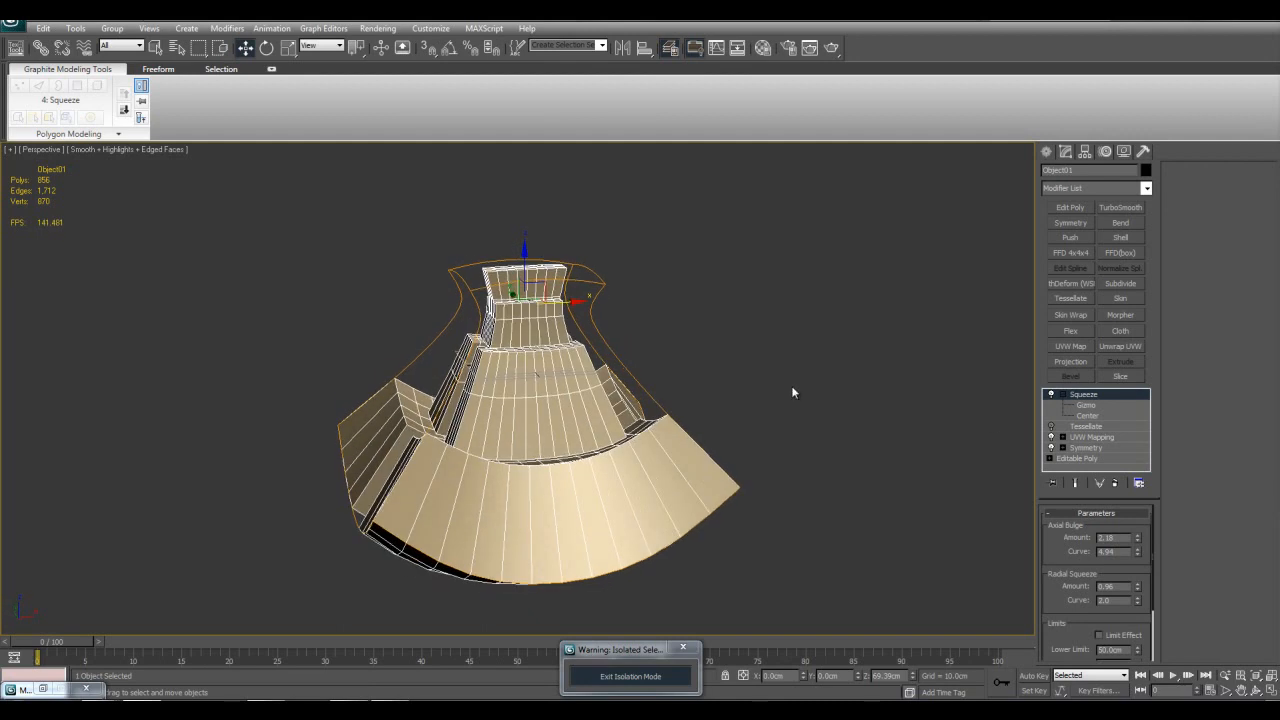
Step: Move the Squeeze modifier's Center along the Z axis to about 258 cm and inspect the distorted steps
{"action": "left_click", "coordinate": [1089, 414]}
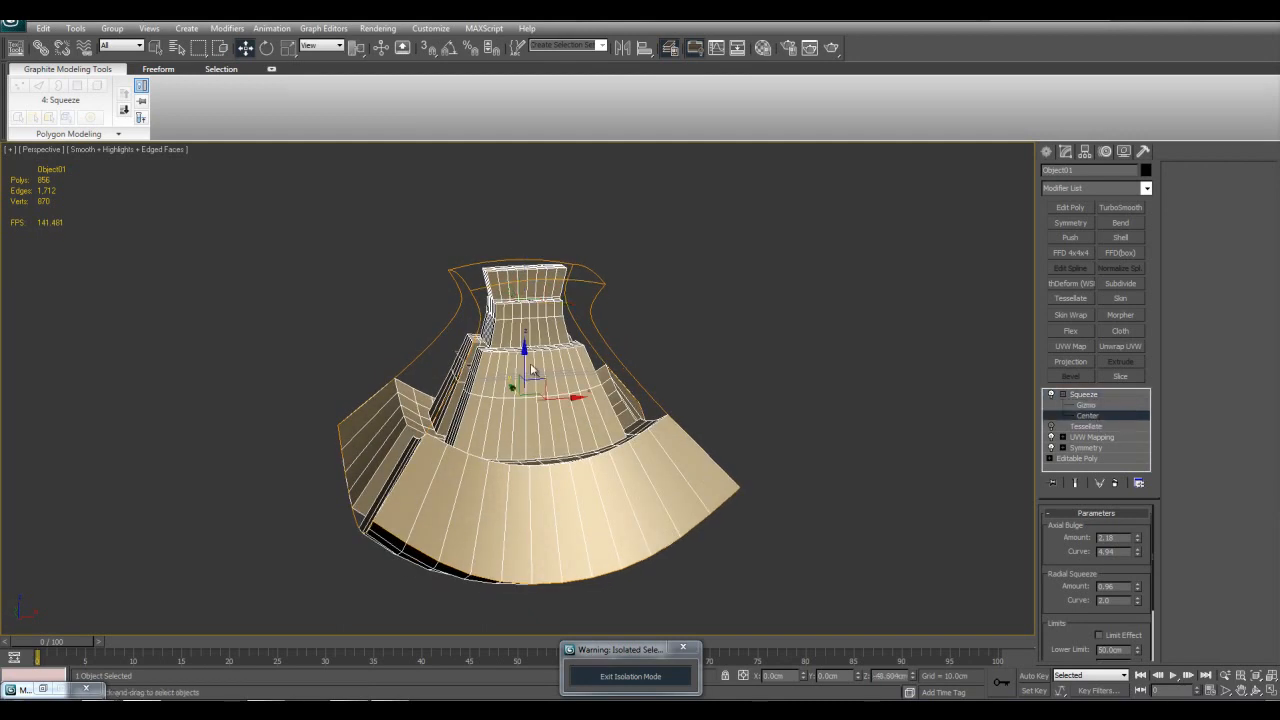
{"action": "mouse_move", "coordinate": [525, 362]}
{"action": "left_mouse_down"}
{"action": "mouse_move", "coordinate": [523, 434]}
{"action": "mouse_move", "coordinate": [533, 371]}
{"action": "mouse_move", "coordinate": [534, 397]}
{"action": "mouse_move", "coordinate": [543, 378]}
{"action": "left_mouse_up"}
{"action": "left_click_drag", "start_coordinate": [524, 289], "coordinate": [542, 447]}
{"action": "middle_click_drag", "start_coordinate": [542, 447], "coordinate": [482, 458], "text": "alt"}
{"action": "key", "text": "F4"}
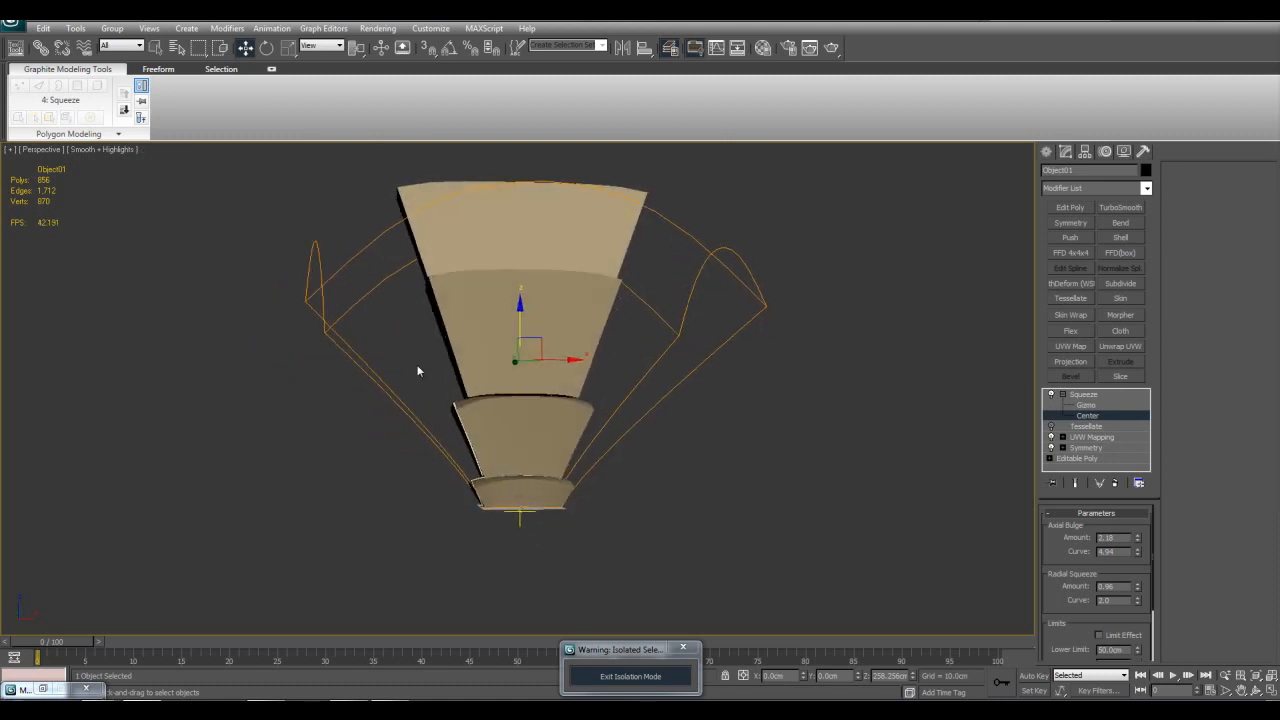
{"action": "middle_click_drag", "start_coordinate": [670, 441], "coordinate": [643, 474], "text": "alt"}
{"action": "key", "text": "F4"}
{"action": "scroll", "coordinate": [626, 483], "scroll_direction": "up", "scroll_amount": 4}
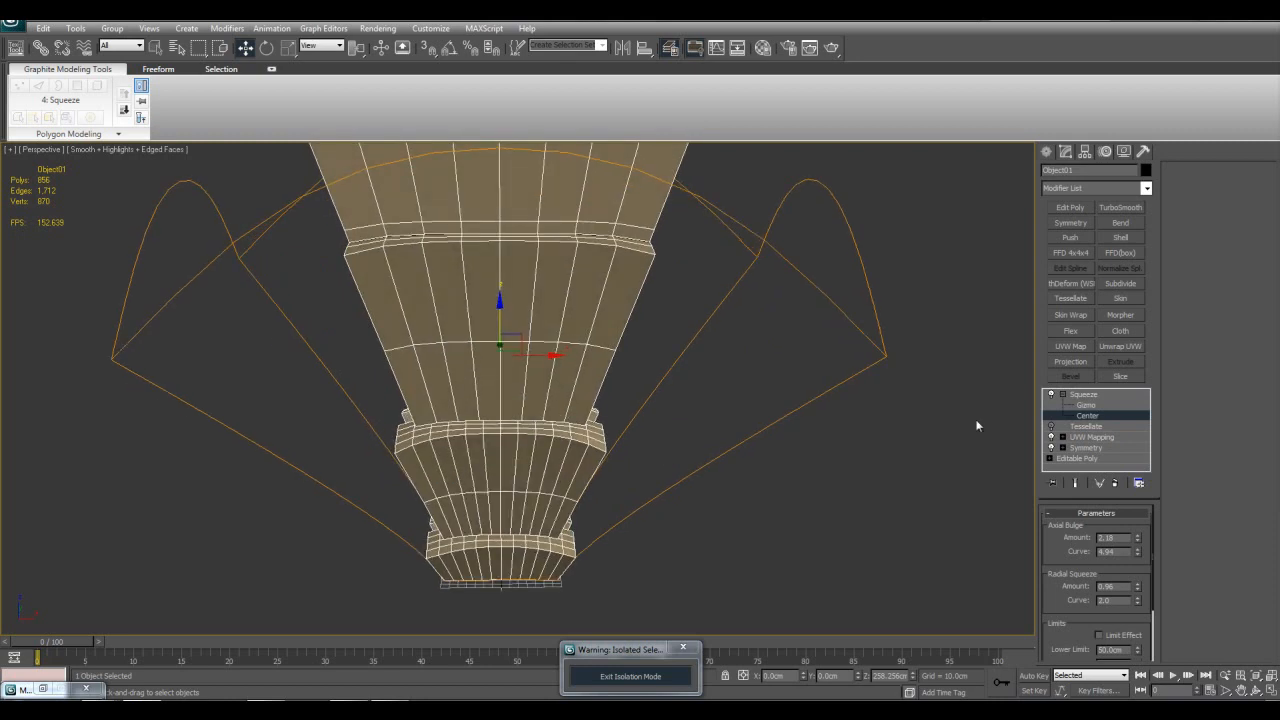
Step: Leave the Squeeze modifier's Center level and compare the entrance steps with the modifier off and on
{"action": "left_click", "coordinate": [1072, 396]}
{"action": "key", "text": "2"}
{"action": "left_click", "coordinate": [1058, 396]}
{"action": "left_click", "coordinate": [1051, 394]}
{"action": "left_click", "coordinate": [1051, 394]}
{"action": "left_click", "coordinate": [1051, 395]}
{"action": "left_click", "coordinate": [1051, 395]}
{"action": "key", "text": "q"}
{"action": "middle_click_drag", "start_coordinate": [842, 406], "coordinate": [856, 397]}
{"action": "middle_click_drag", "start_coordinate": [856, 397], "coordinate": [960, 408], "text": "alt"}
Step: Remove the Squeeze modifier from the entrance steps and browse the available modifiers without applying one
{"action": "right_click", "coordinate": [1082, 395]}
{"action": "left_click", "coordinate": [1092, 411]}
{"action": "left_click", "coordinate": [1143, 188]}
{"action": "left_click_drag", "start_coordinate": [1148, 215], "coordinate": [1146, 415]}
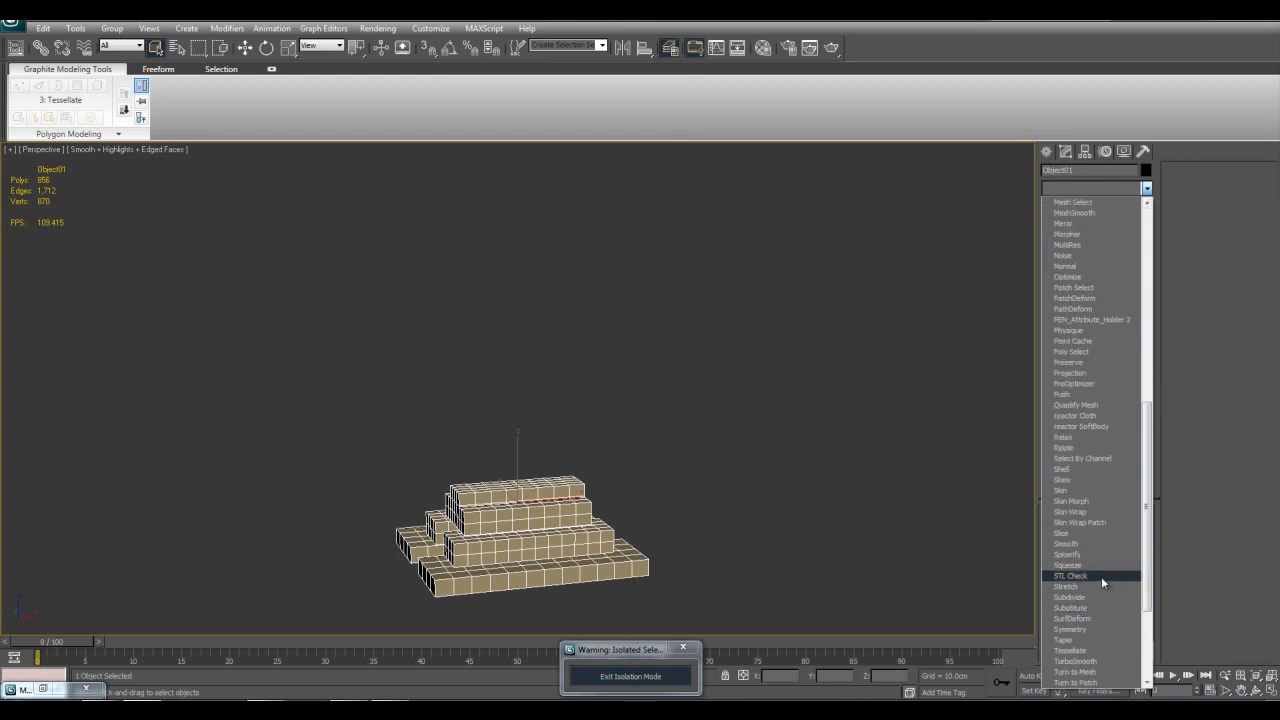
{"action": "left_click", "coordinate": [930, 588]}
Step: Exit isolation mode and select the sphere among the primitives beside the gate
{"action": "left_click", "coordinate": [651, 682]}
{"action": "scroll", "coordinate": [862, 546], "scroll_direction": "down", "scroll_amount": 15}
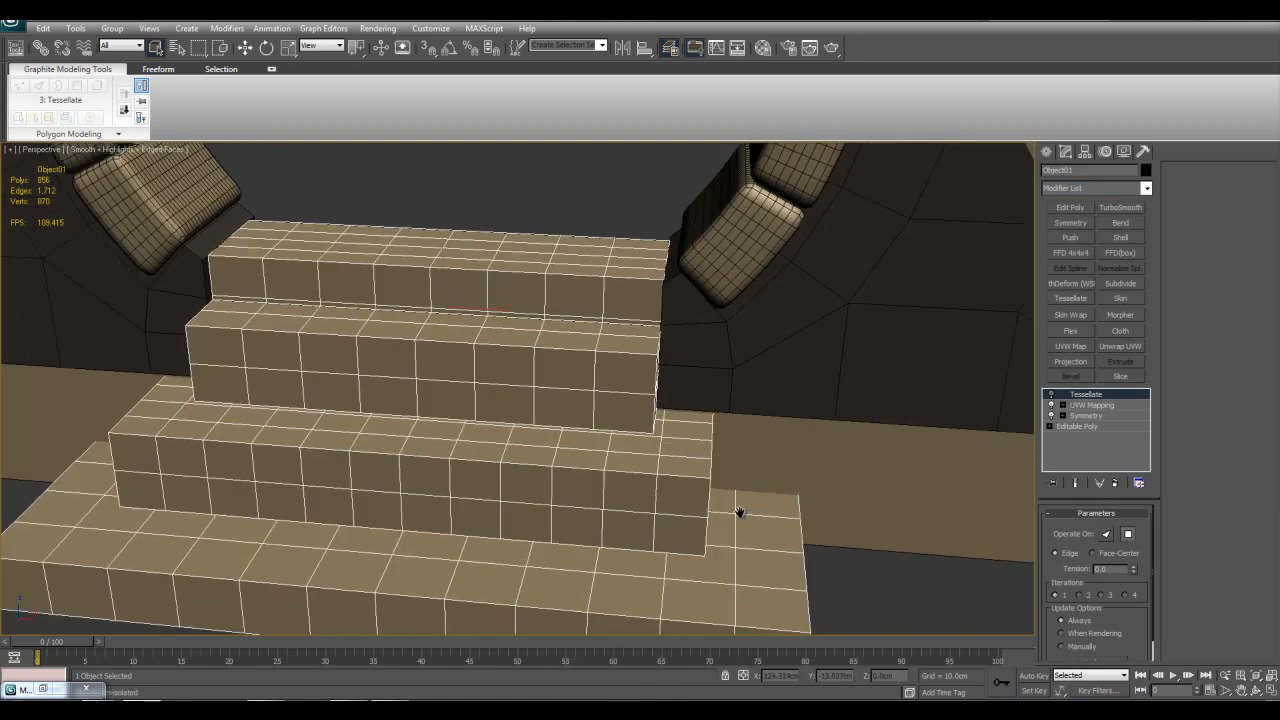
{"action": "left_click", "coordinate": [703, 458]}
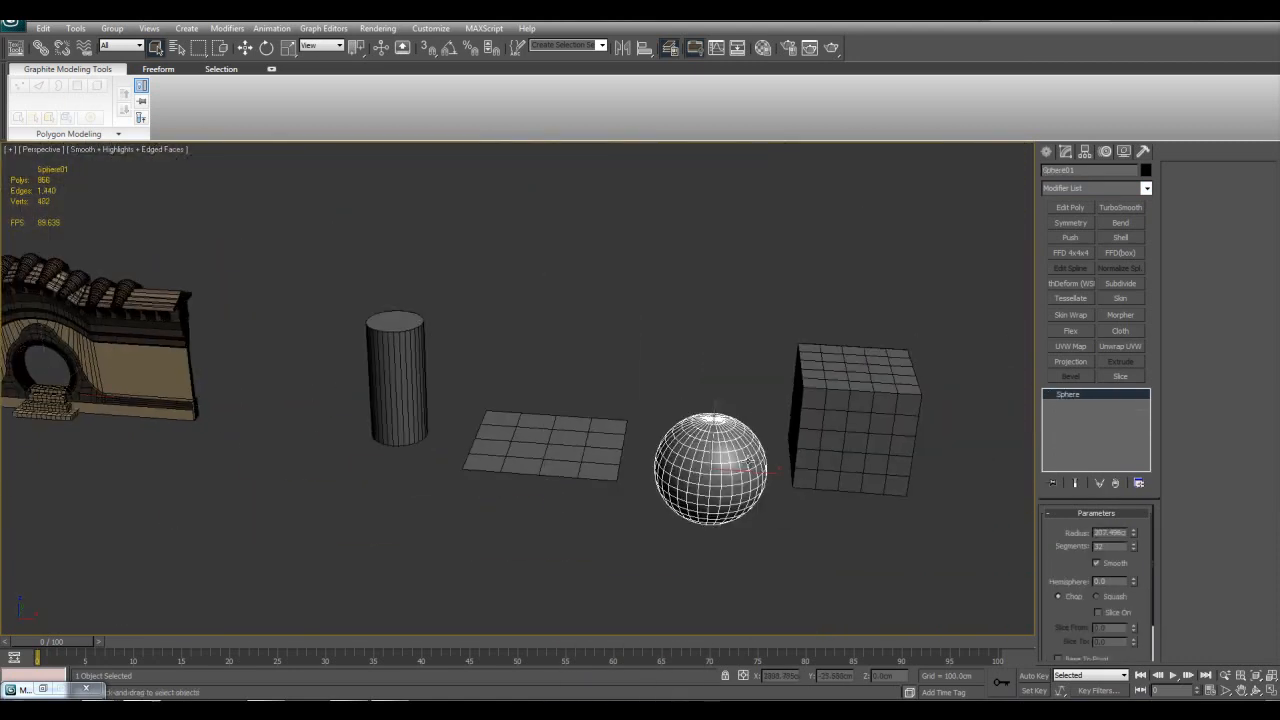
Step: Isolate the selected sphere in the viewport
{"action": "key", "text": "alt+q"}
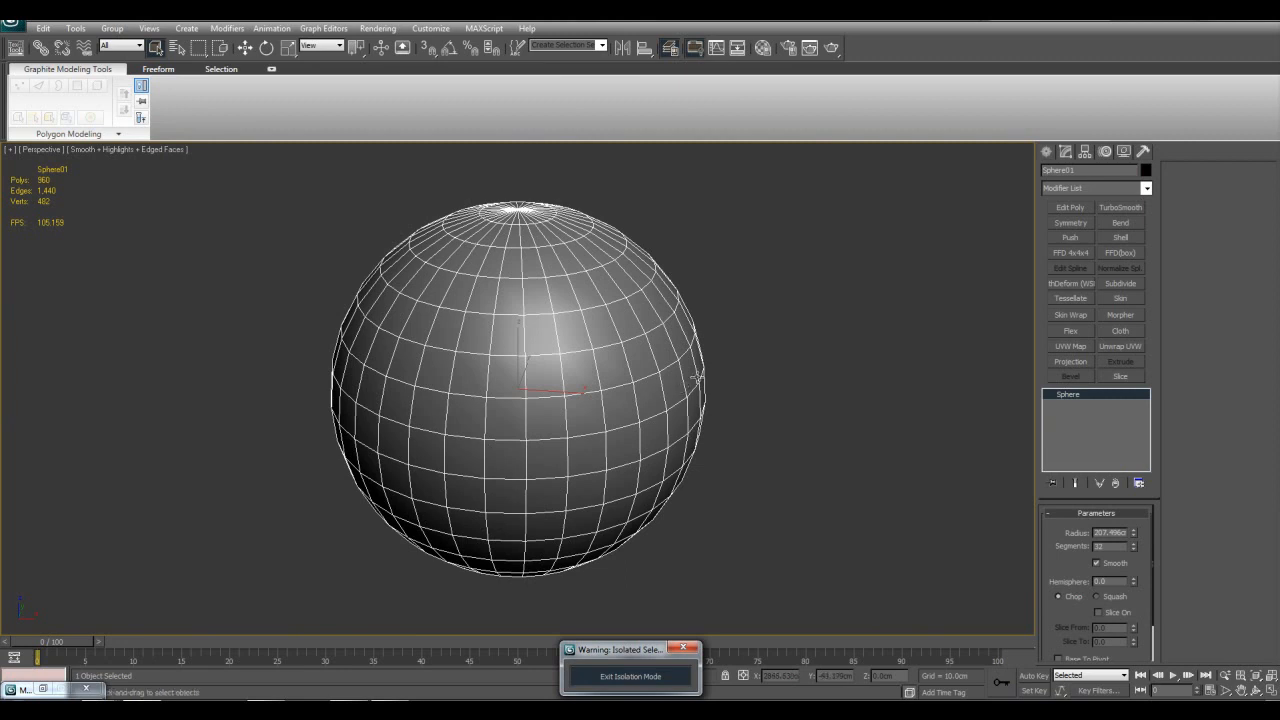
{"action": "middle_click_drag", "start_coordinate": [695, 350], "coordinate": [733, 305], "text": "alt"}
{"action": "middle_click_drag", "start_coordinate": [729, 357], "coordinate": [788, 400]}
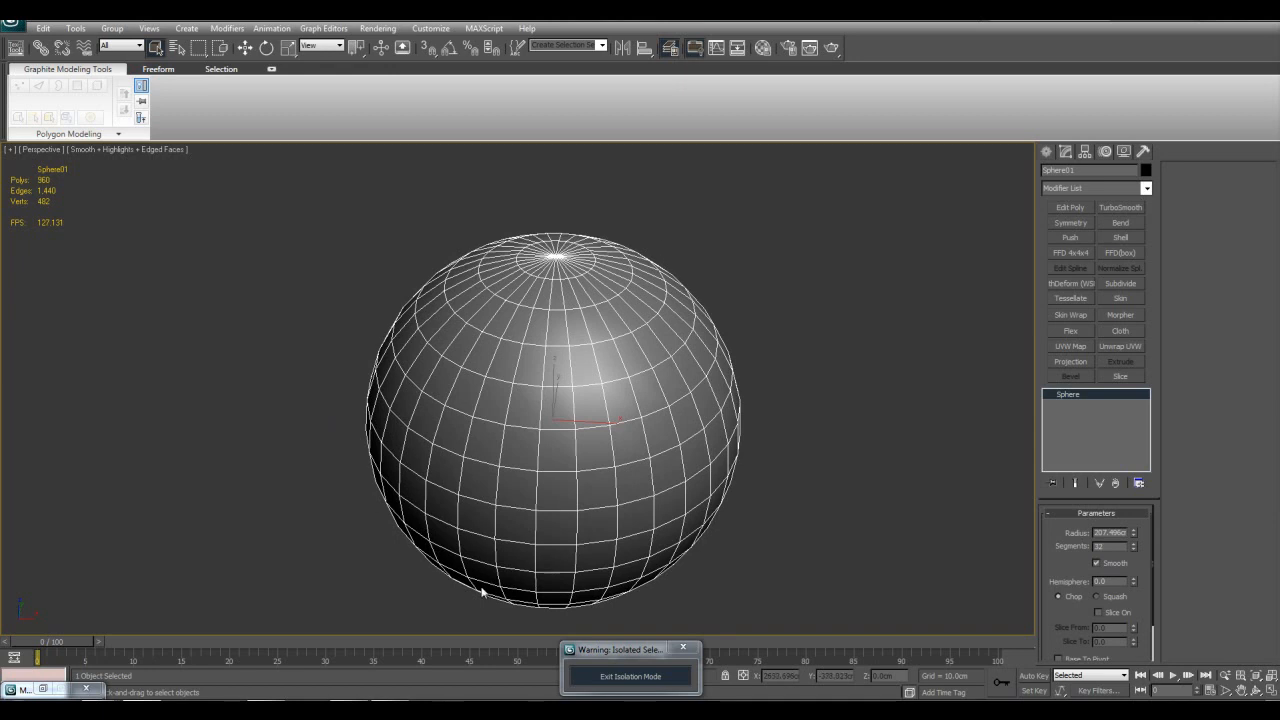
Step: Add an Edit Poly modifier to the sphere and delete five scattered polygons from its front
{"action": "left_click", "coordinate": [1068, 207]}
{"action": "key", "text": "4"}
{"action": "left_click", "coordinate": [618, 403]}
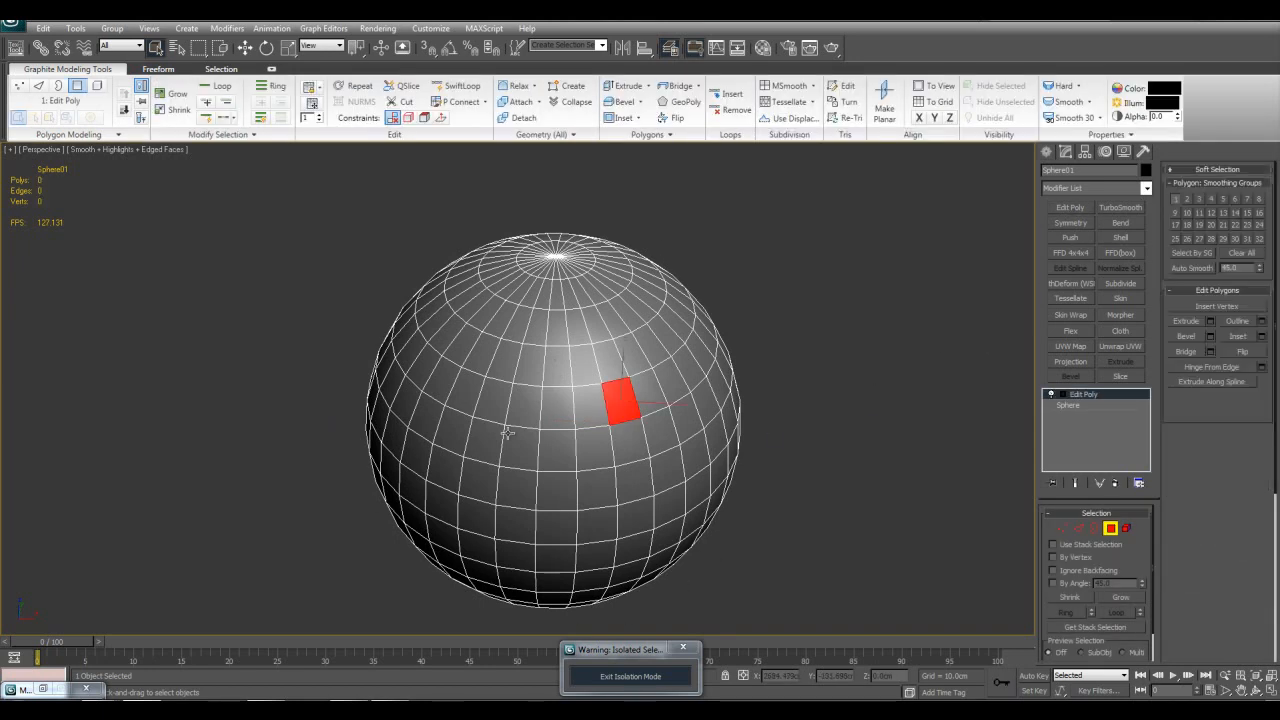
{"action": "left_click", "coordinate": [483, 440], "text": "ctrl"}
{"action": "left_click", "coordinate": [452, 432], "text": "ctrl"}
{"action": "left_click", "coordinate": [692, 462], "text": "ctrl"}
{"action": "left_click", "coordinate": [664, 512], "text": "ctrl"}
{"action": "key", "text": "Delete"}
{"action": "middle_click_drag", "start_coordinate": [790, 472], "coordinate": [773, 457]}
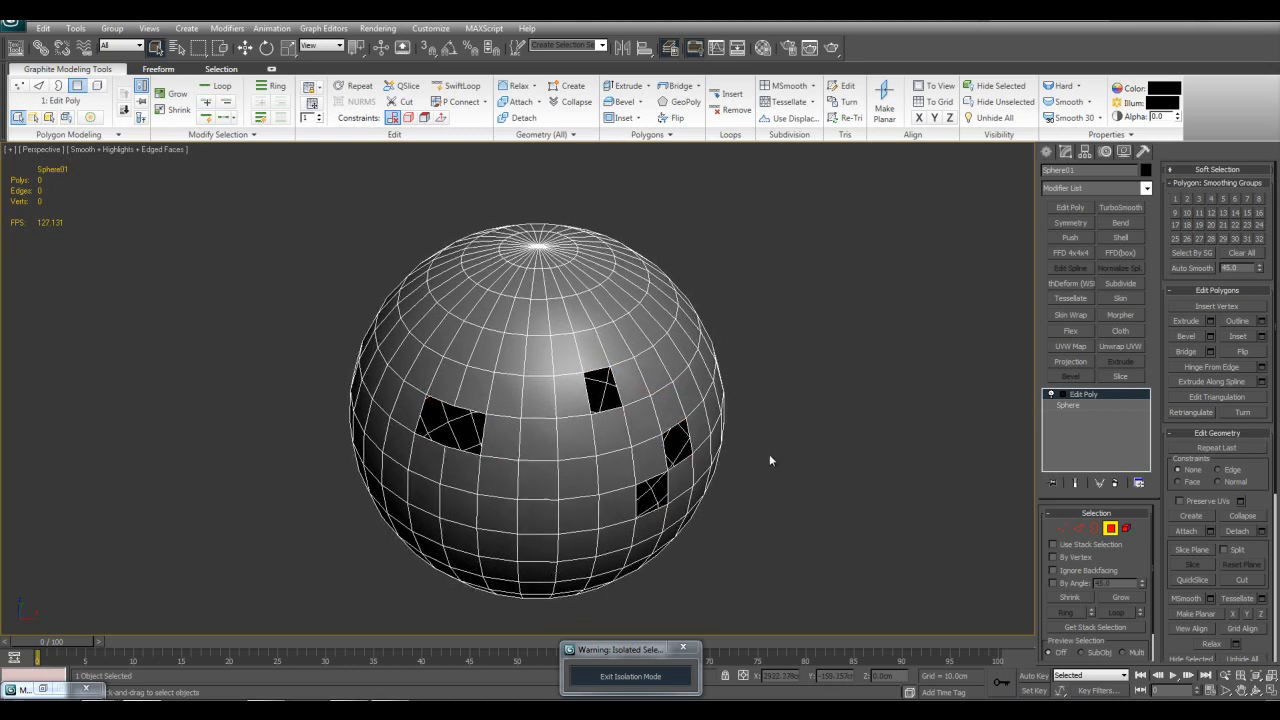
{"action": "scroll", "coordinate": [773, 457], "scroll_direction": "up", "scroll_amount": 1}
{"action": "key", "text": "4"}
Step: Add an STL Check modifier on top of the Edit Poly modifier
{"action": "key", "text": "z"}
{"action": "scroll", "coordinate": [741, 434], "scroll_direction": "down", "scroll_amount": 2}
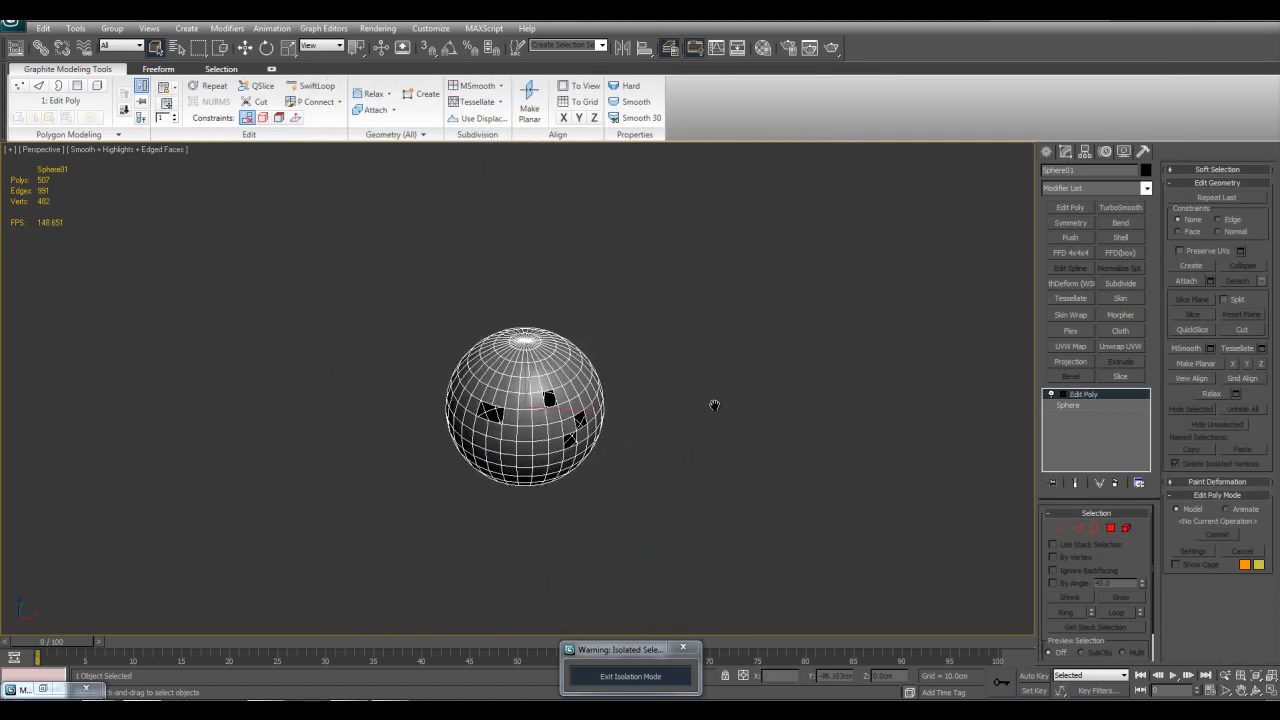
{"action": "middle_click_drag", "start_coordinate": [705, 389], "coordinate": [721, 414]}
{"action": "scroll", "coordinate": [721, 414], "scroll_direction": "up", "scroll_amount": 3}
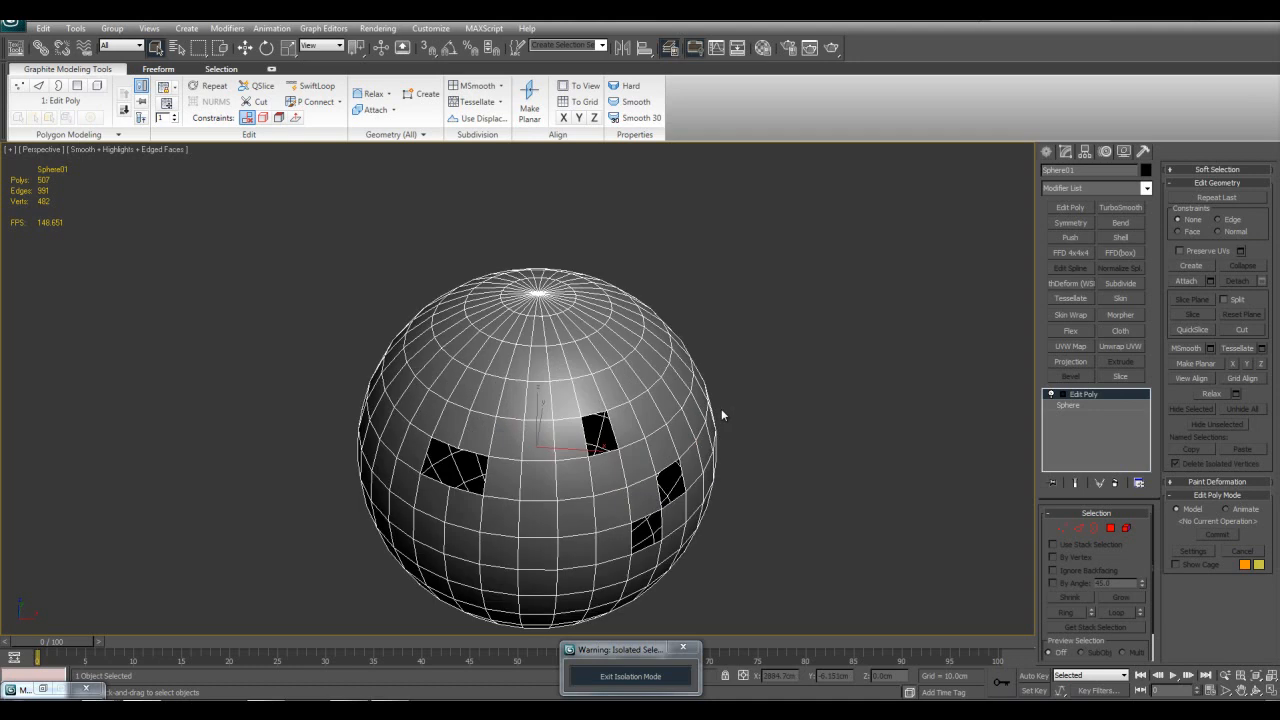
{"action": "middle_click_drag", "start_coordinate": [721, 408], "coordinate": [735, 376]}
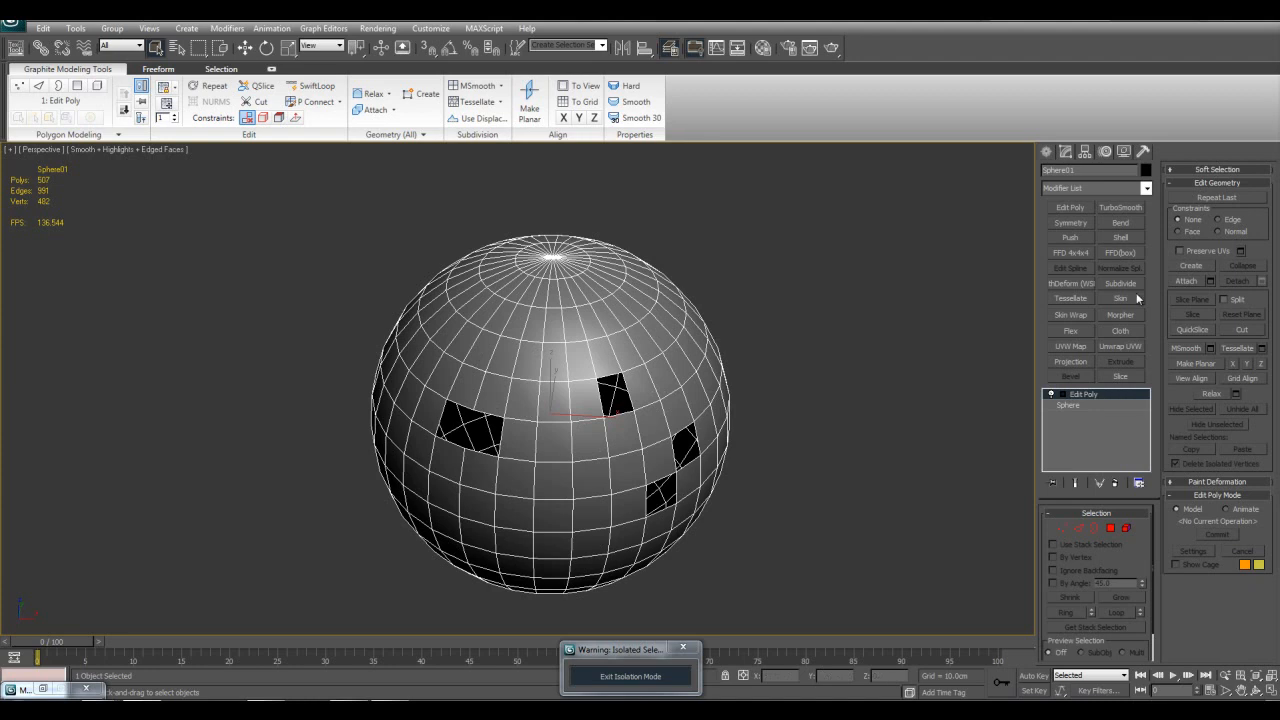
{"action": "left_click", "coordinate": [1146, 188]}
{"action": "left_click_drag", "start_coordinate": [1146, 241], "coordinate": [1146, 448]}
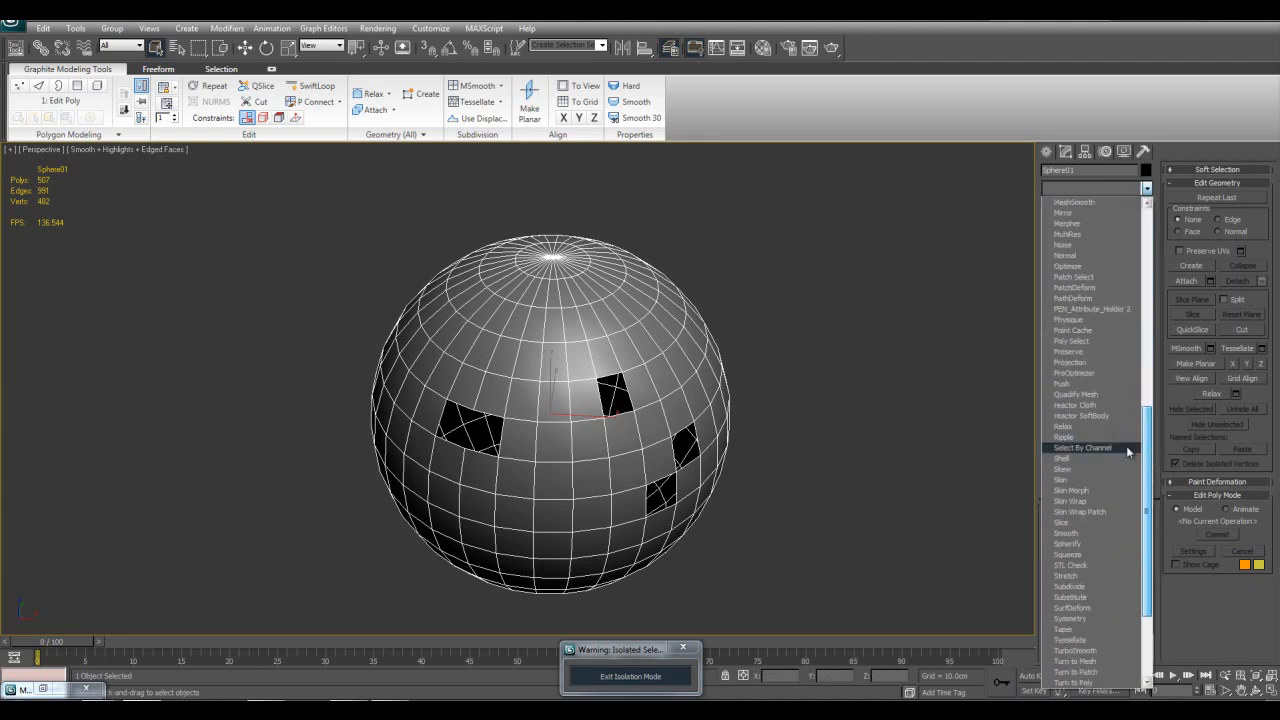
{"action": "left_click", "coordinate": [1072, 565]}
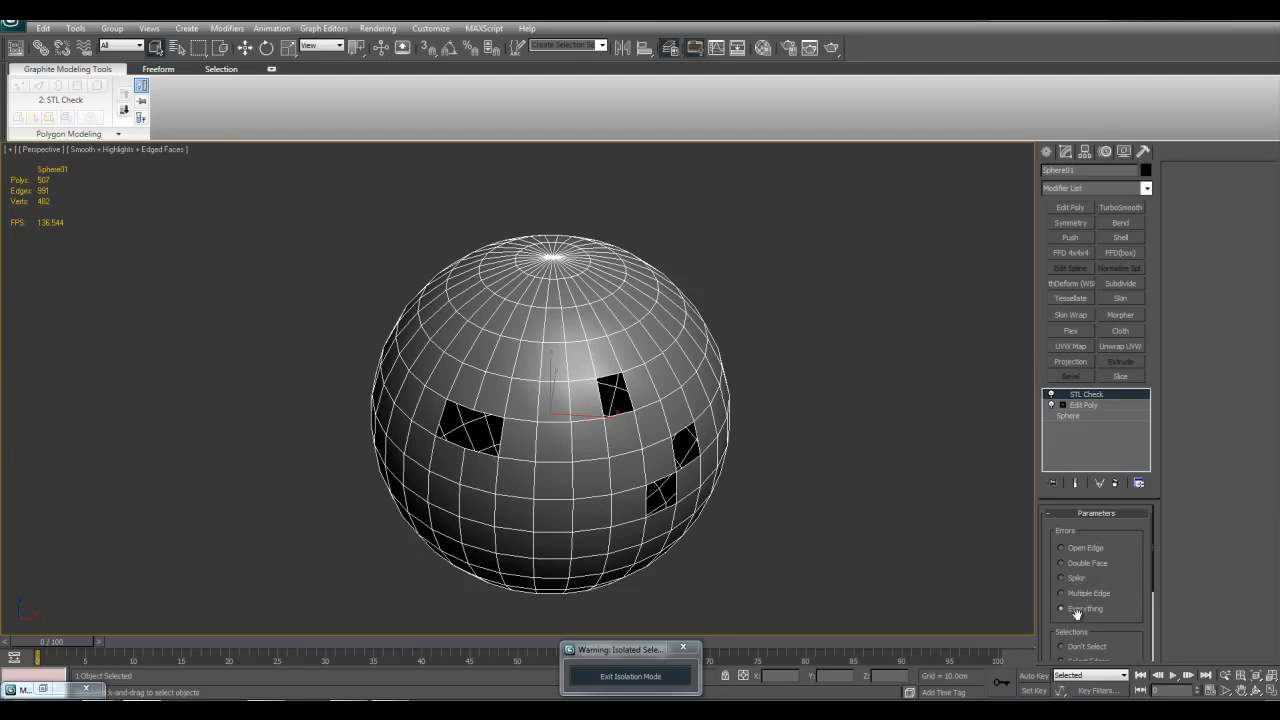
{"action": "middle_click_drag", "start_coordinate": [959, 516], "coordinate": [969, 507]}
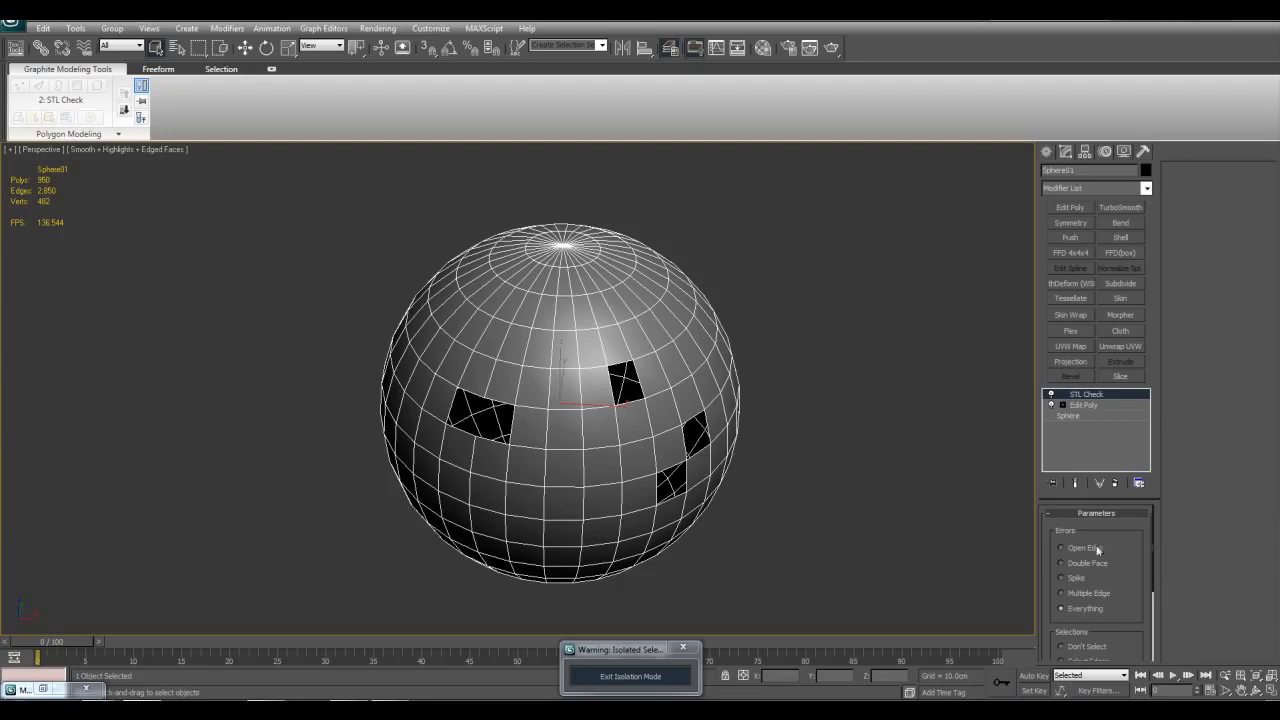
Step: Enable Check in the STL Check modifier with Everything and Select Faces active, and inspect the areas around the holes
{"action": "left_click_drag", "start_coordinate": [1141, 613], "coordinate": [1134, 528]}
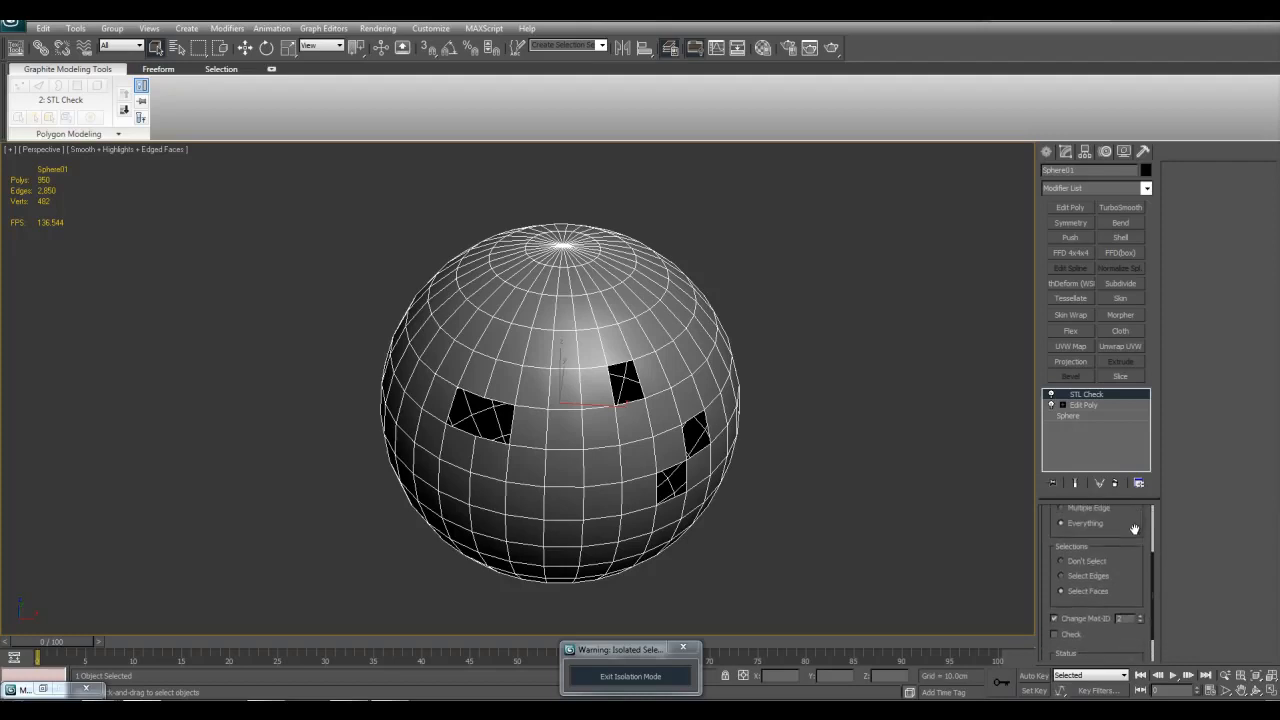
{"action": "left_click", "coordinate": [1066, 635]}
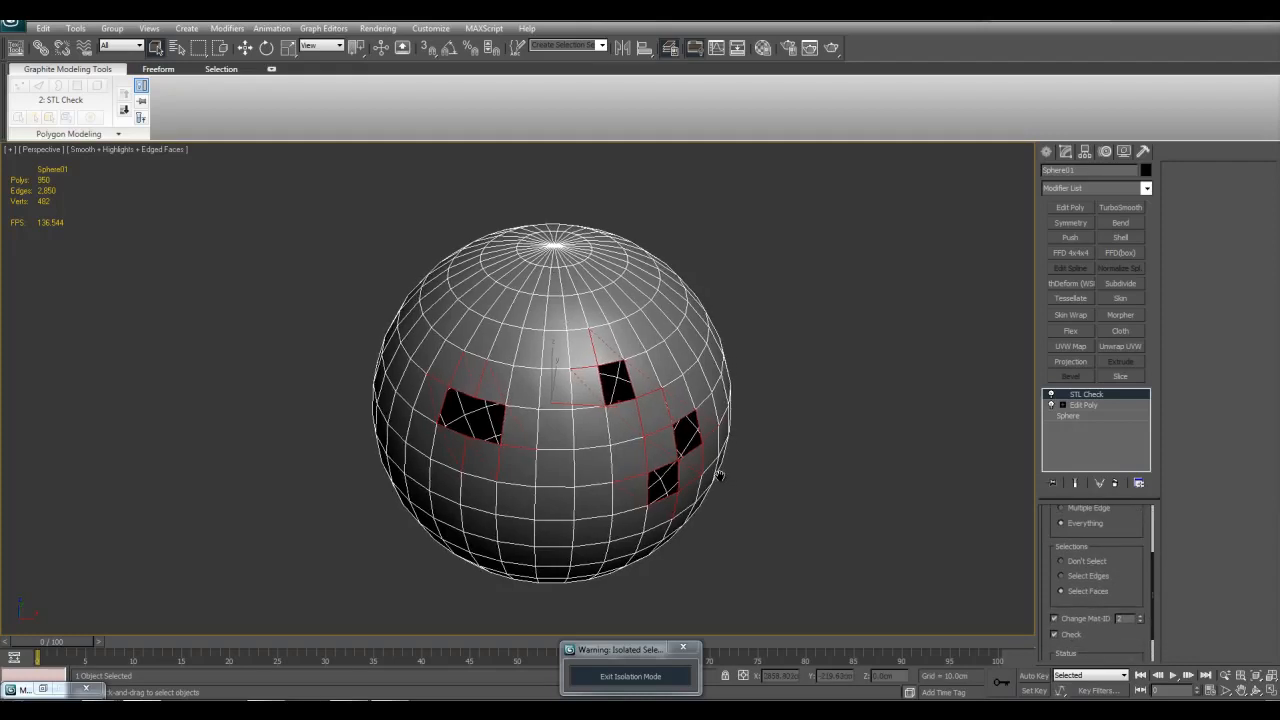
{"action": "scroll", "coordinate": [720, 473], "scroll_direction": "up", "scroll_amount": 5}
{"action": "scroll", "coordinate": [720, 473], "scroll_direction": "down", "scroll_amount": 5}
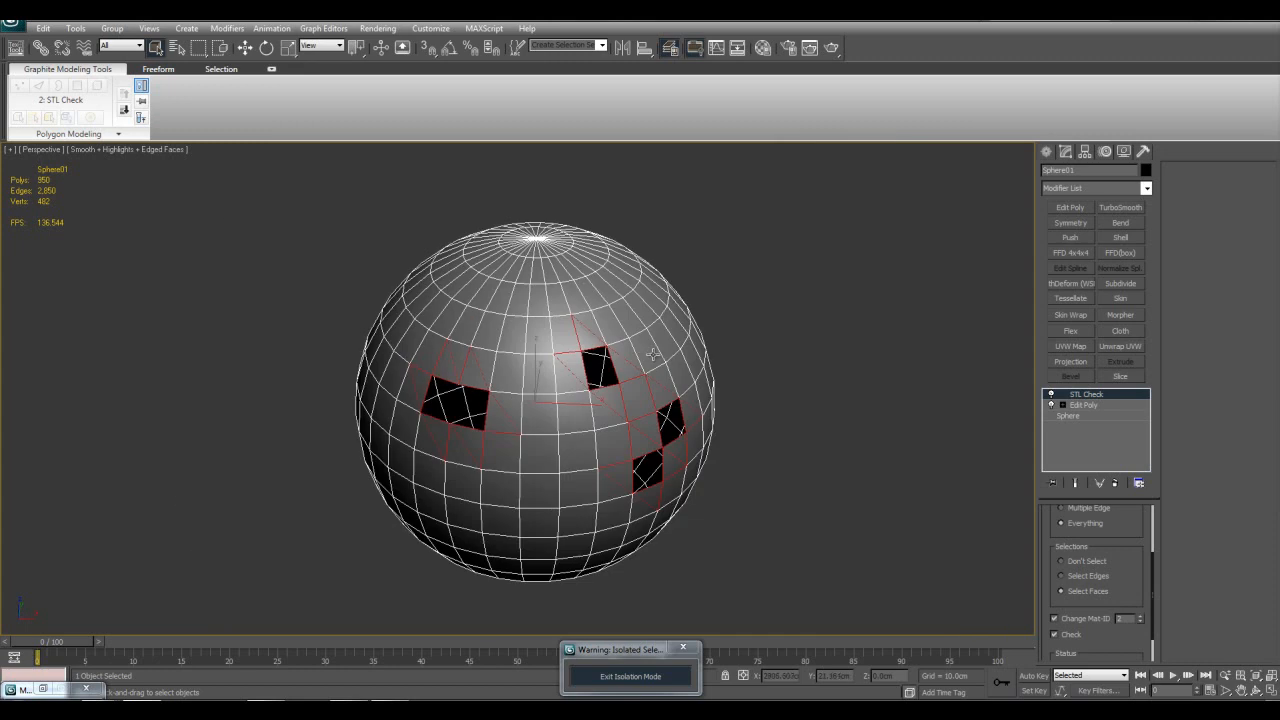
{"action": "middle_click_drag", "start_coordinate": [657, 349], "coordinate": [672, 367]}
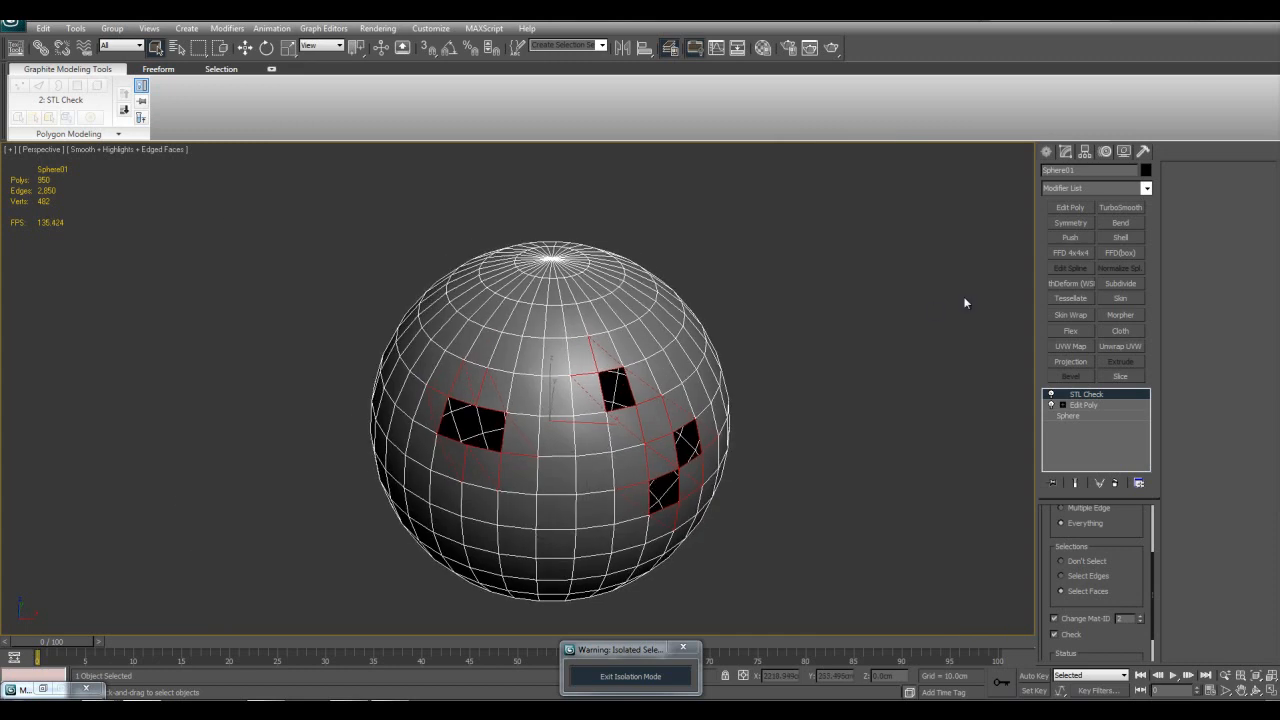
{"action": "left_click", "coordinate": [1068, 209]}
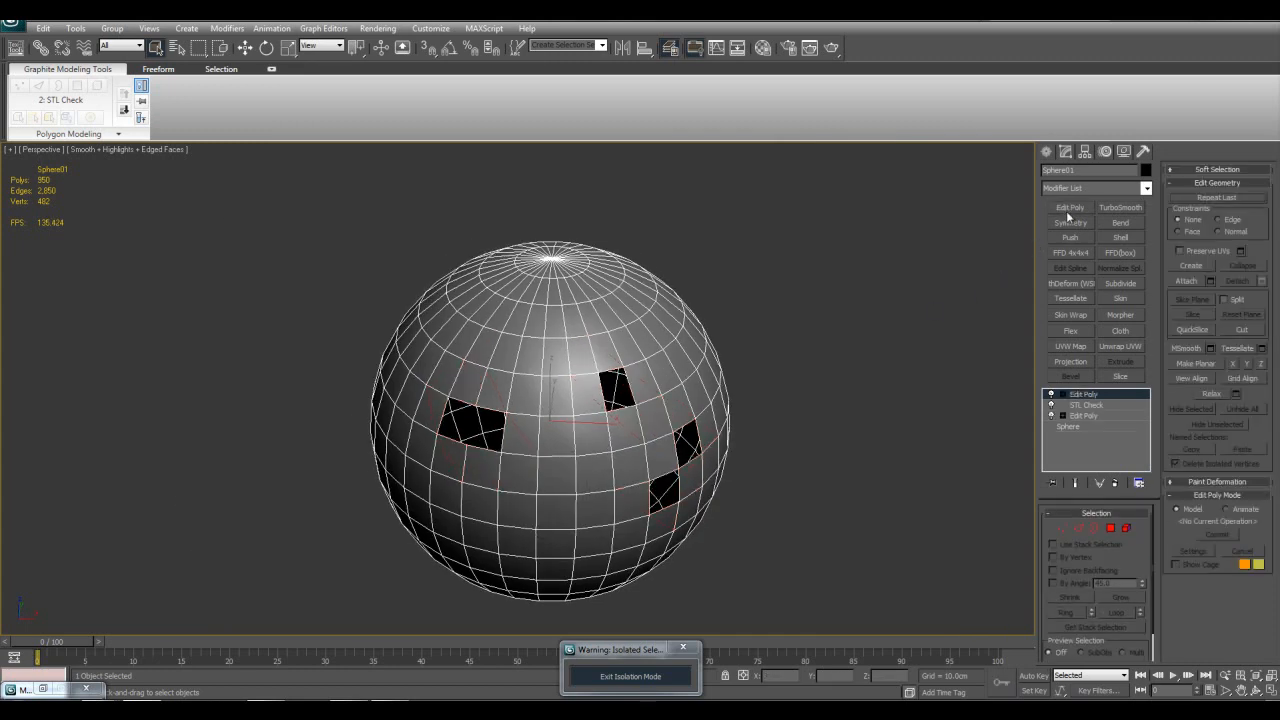
{"action": "left_click", "coordinate": [1063, 395]}
{"action": "left_click", "coordinate": [1090, 418]}
{"action": "left_click", "coordinate": [1099, 397]}
{"action": "right_click", "coordinate": [1098, 394]}
{"action": "left_click", "coordinate": [1106, 415]}
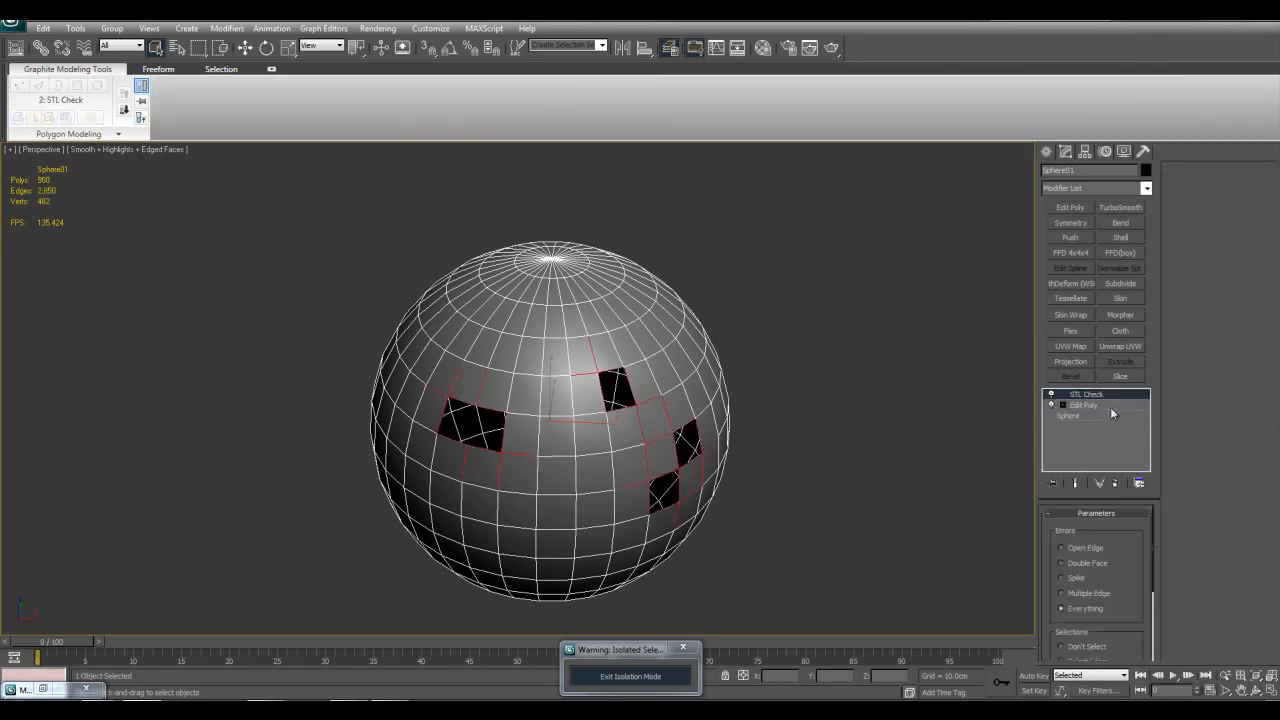
Step: Switch STL Check to Select Edges, add an Edit Poly modifier above it and inspect the passed-up selection at Edge level
{"action": "left_click_drag", "start_coordinate": [1139, 571], "coordinate": [1151, 483]}
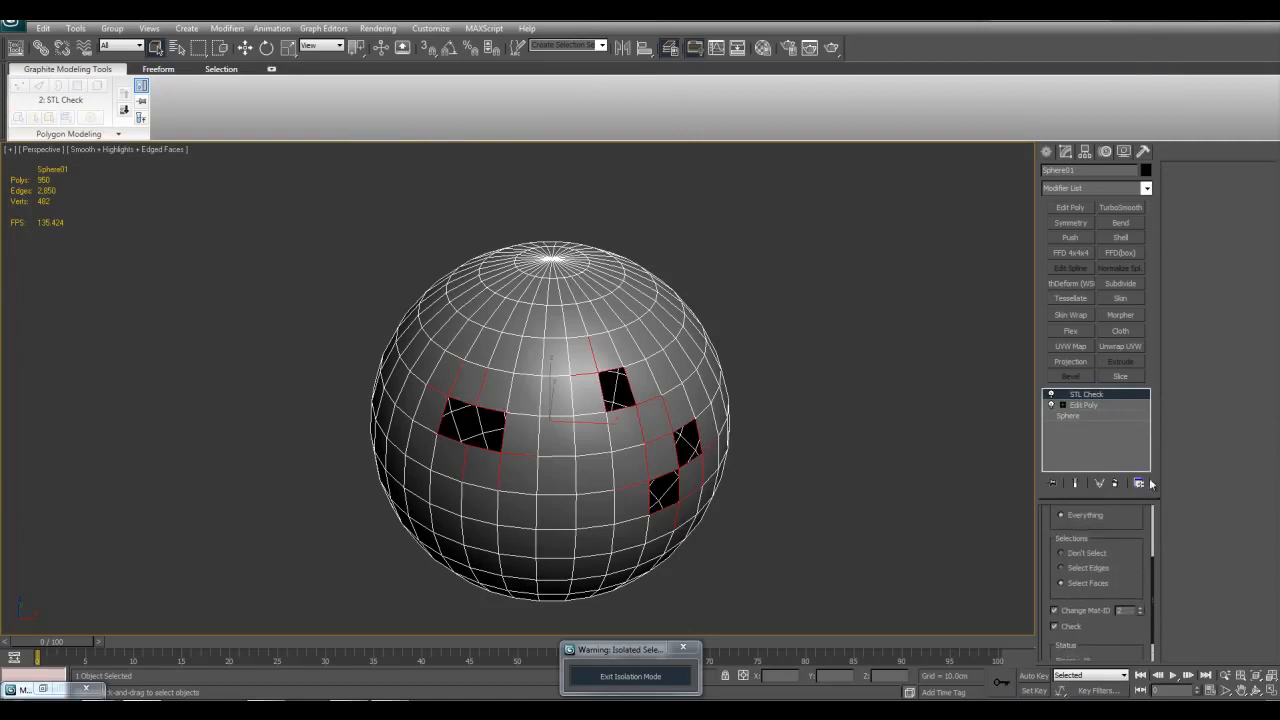
{"action": "left_click", "coordinate": [1086, 569]}
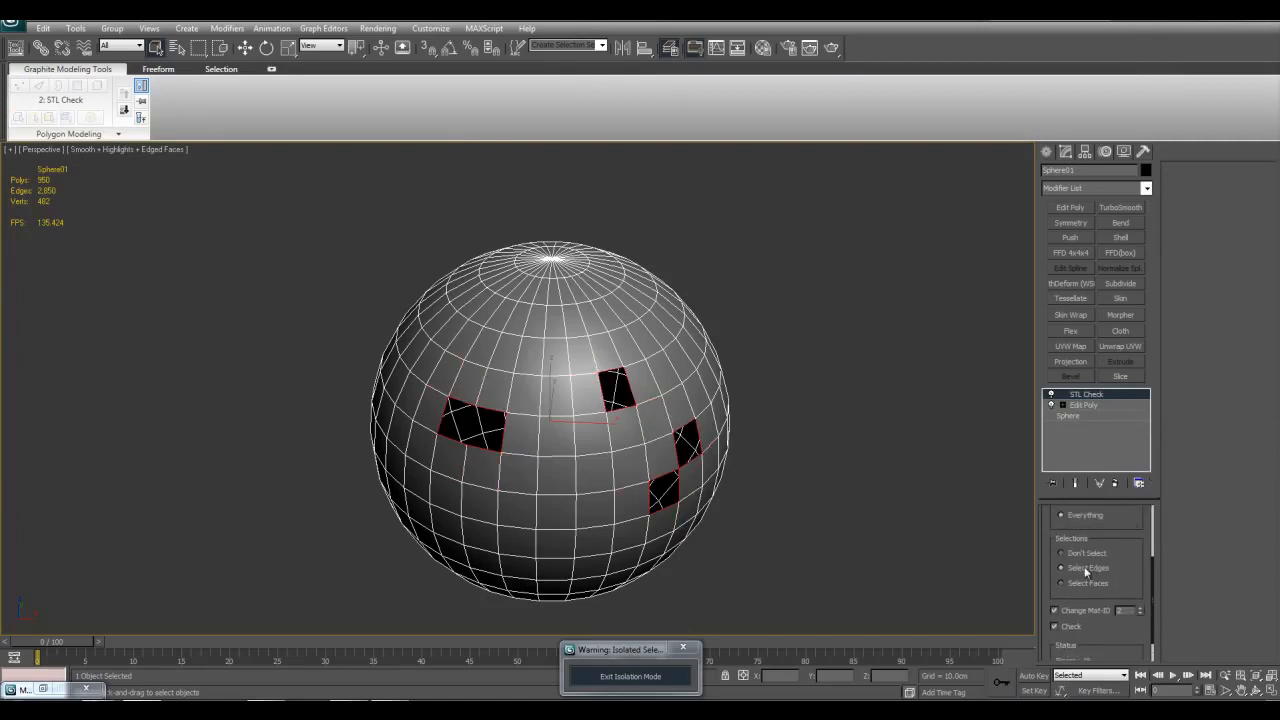
{"action": "left_click", "coordinate": [1070, 207]}
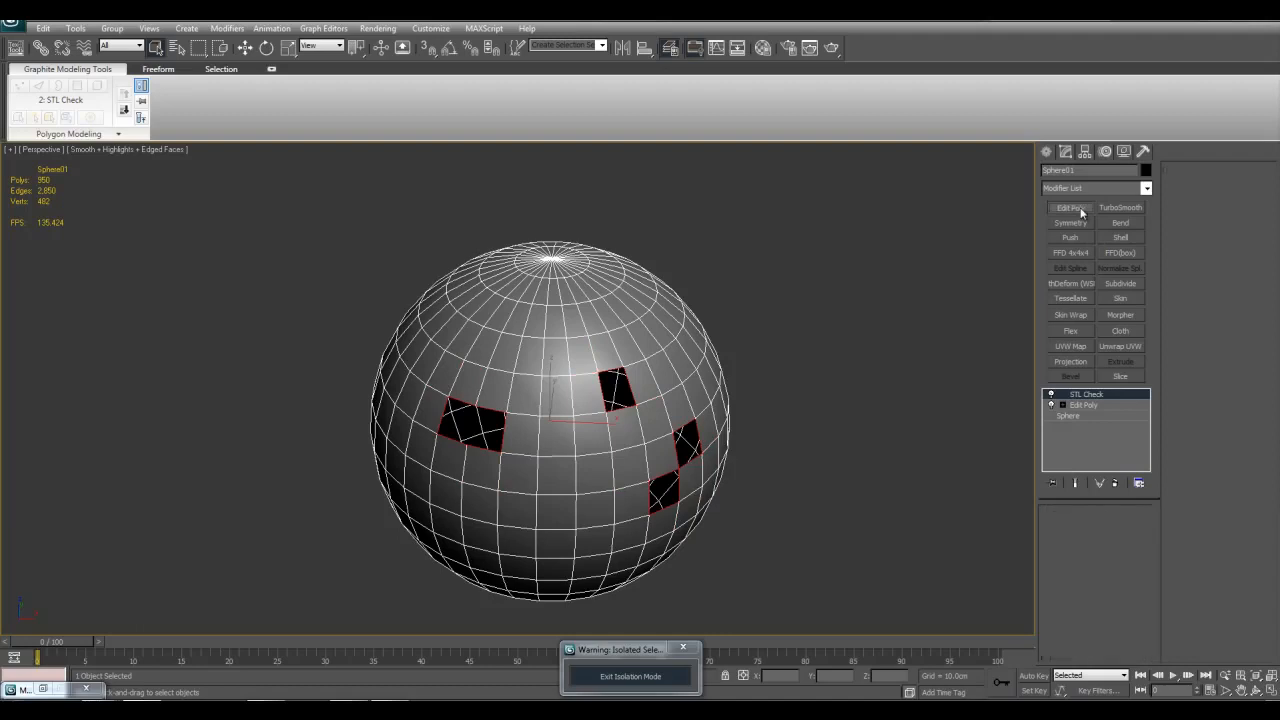
{"action": "left_click", "coordinate": [1062, 394]}
{"action": "left_click", "coordinate": [1080, 414]}
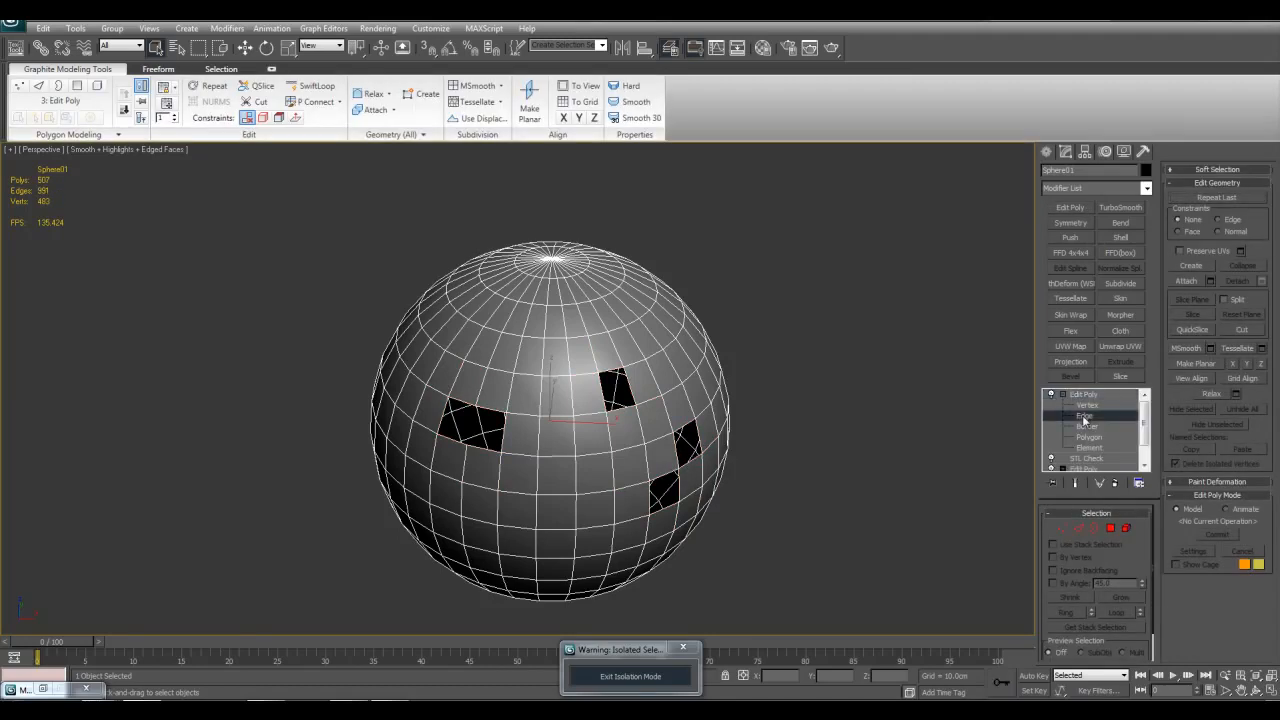
{"action": "scroll", "coordinate": [649, 399], "scroll_direction": "up", "scroll_amount": 6}
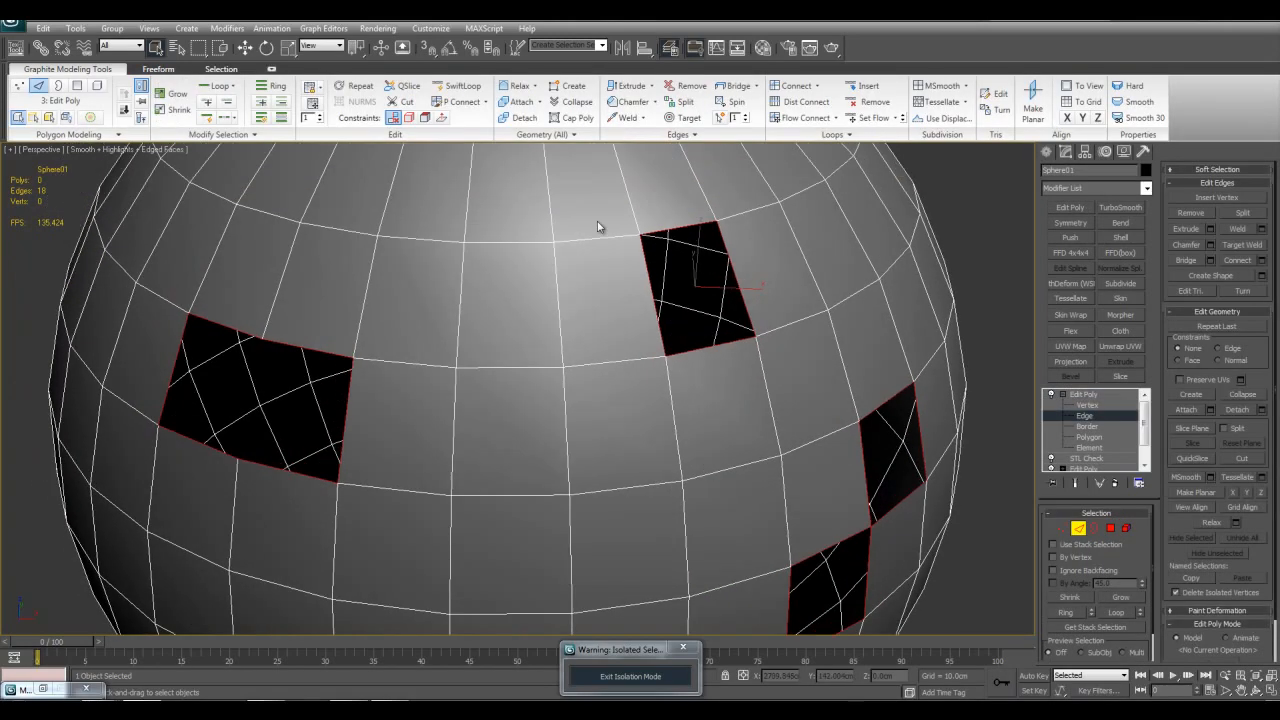
{"action": "scroll", "coordinate": [660, 380], "scroll_direction": "down", "scroll_amount": 3}
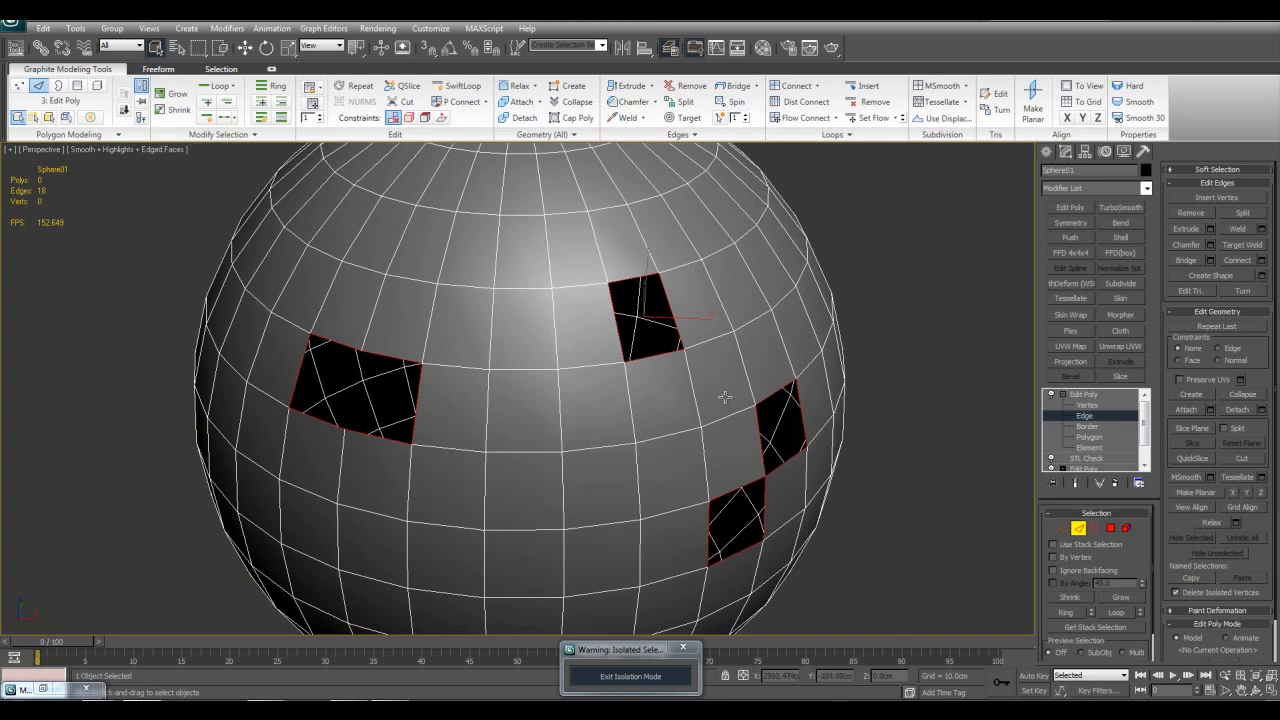
{"action": "scroll", "coordinate": [668, 400], "scroll_direction": "down", "scroll_amount": 4}
{"action": "middle_click_drag", "start_coordinate": [722, 411], "coordinate": [776, 390], "text": "alt"}
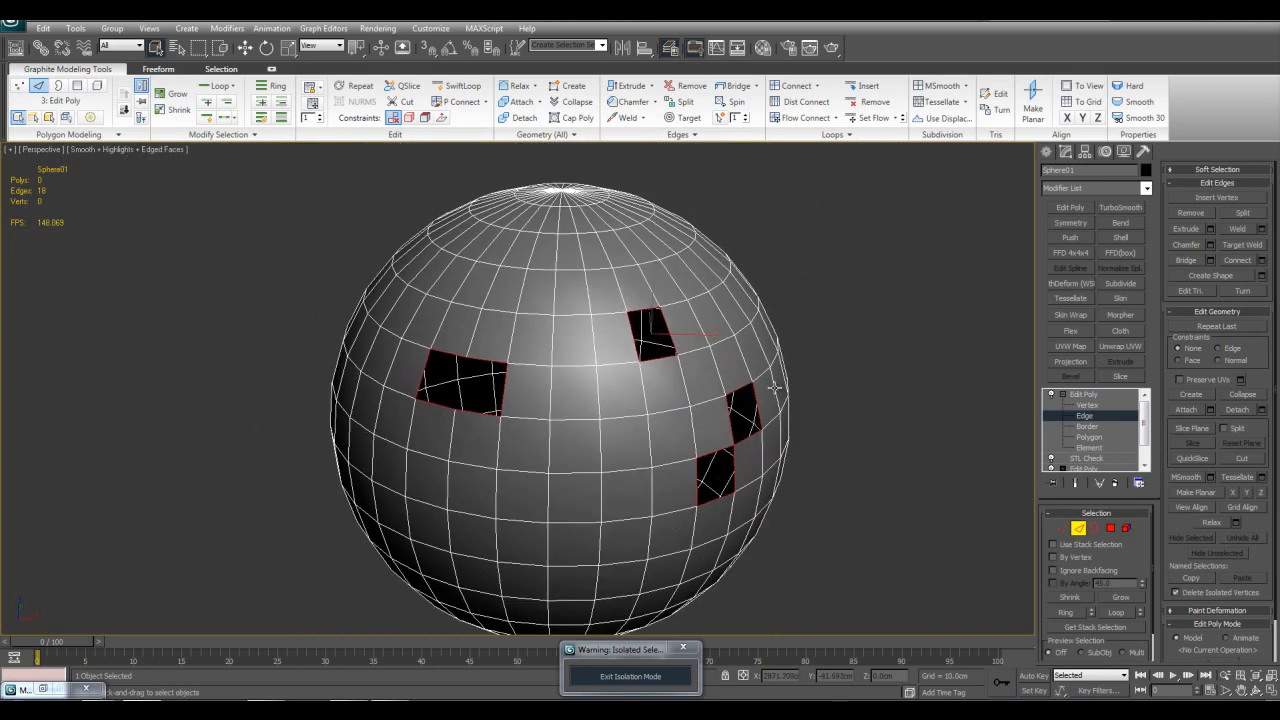
Step: Delete both Edit Poly modifiers and the STL Check modifier from the sphere
{"action": "left_click", "coordinate": [1083, 394]}
{"action": "right_click", "coordinate": [1100, 405]}
{"action": "left_click", "coordinate": [1118, 417]}
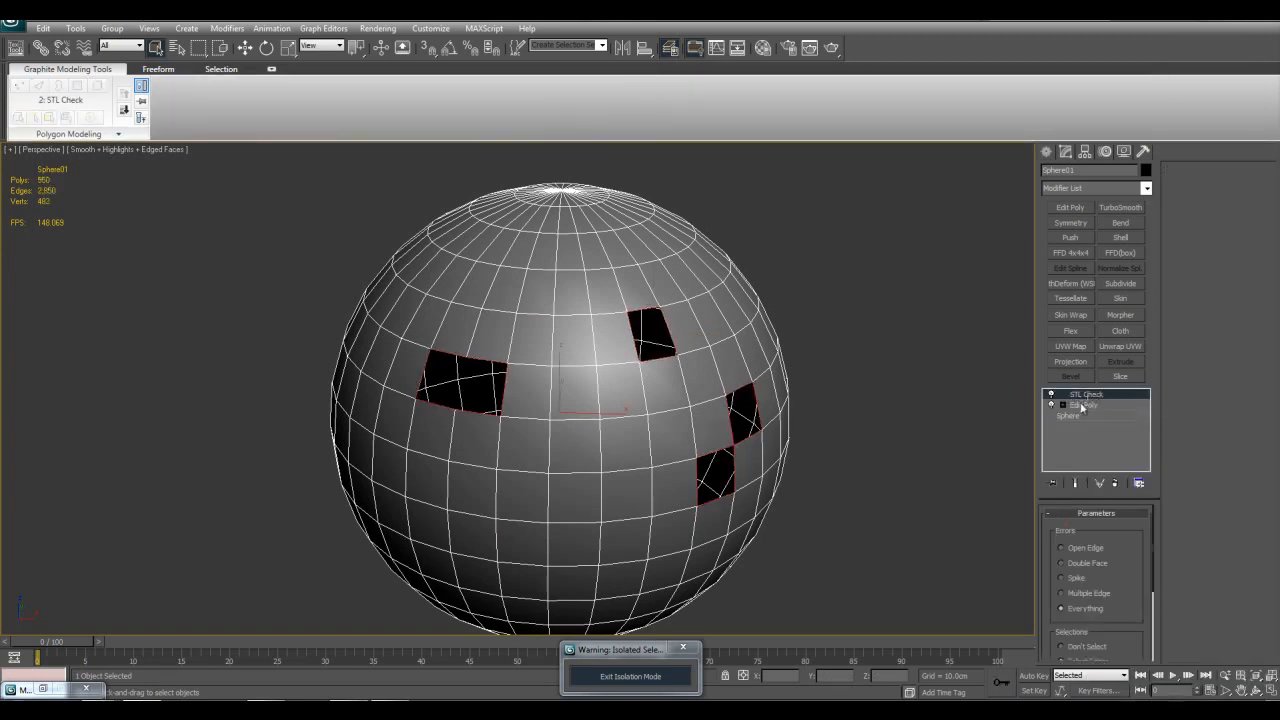
{"action": "right_click", "coordinate": [1087, 396]}
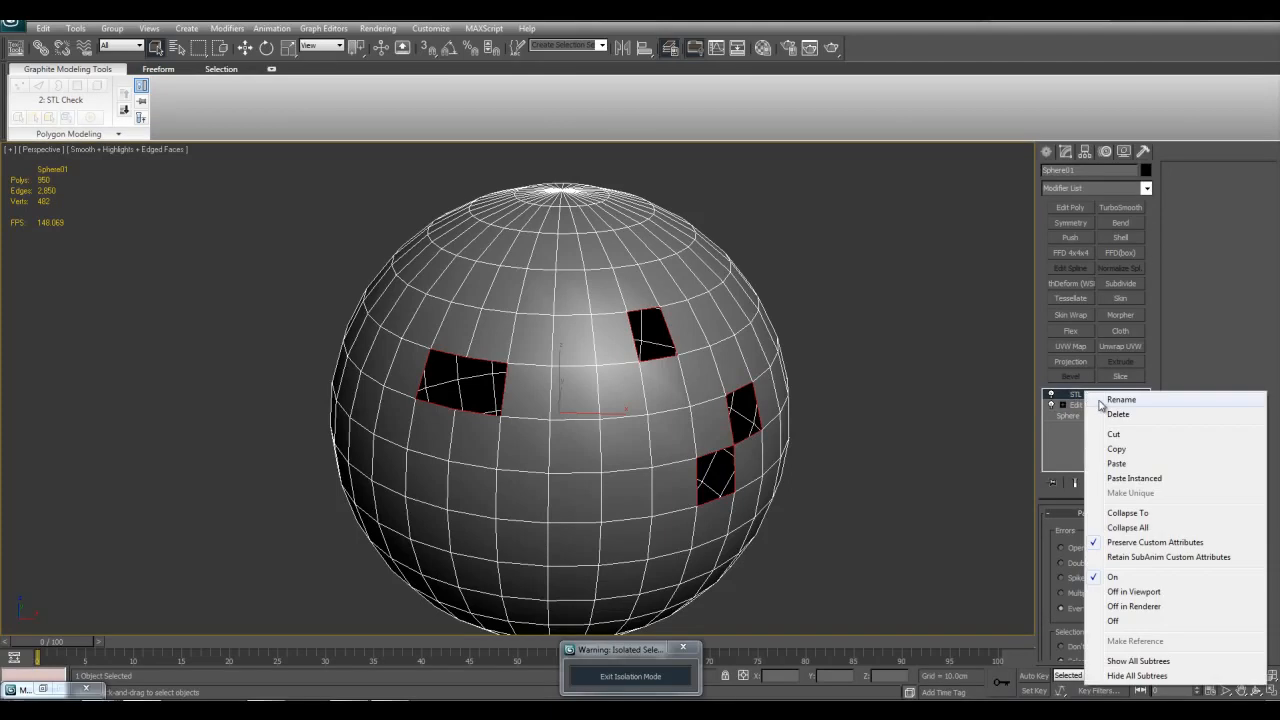
{"action": "left_click", "coordinate": [1118, 417]}
{"action": "right_click", "coordinate": [1090, 400]}
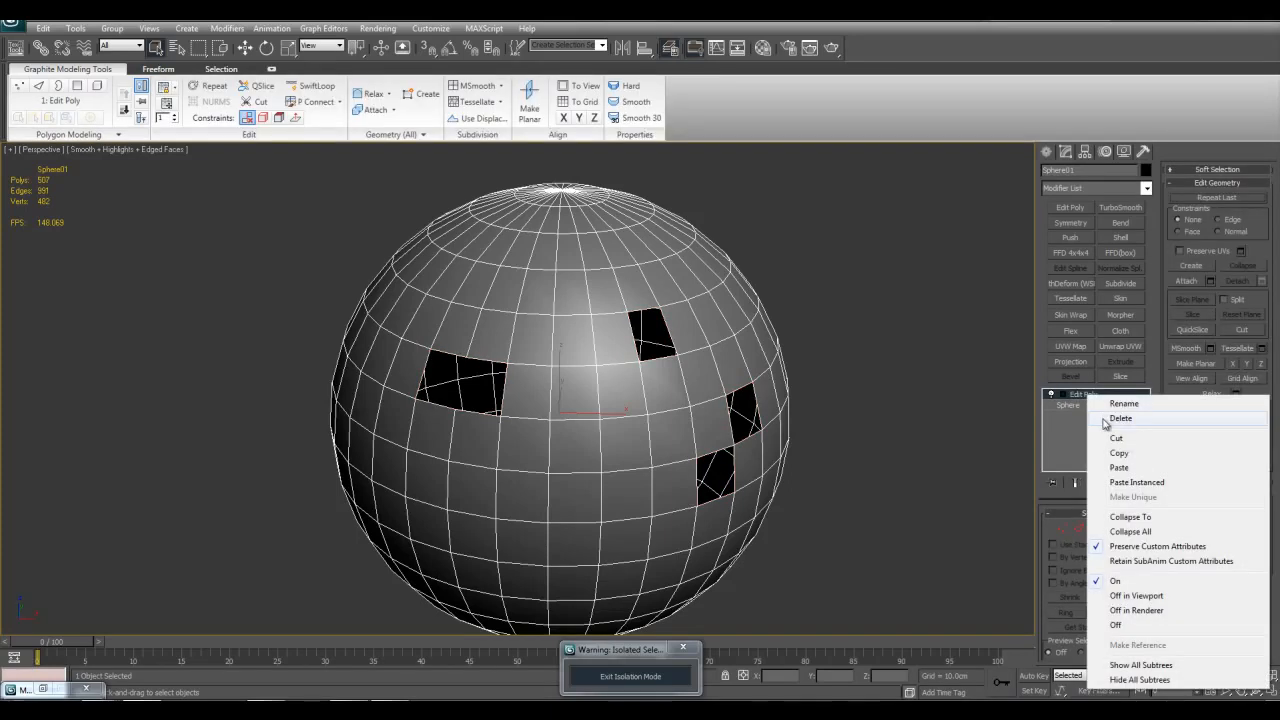
{"action": "left_click", "coordinate": [1118, 417]}
Step: Apply a Stretch modifier to the sphere, try out its Stretch amount and remove the modifier
{"action": "left_click", "coordinate": [1146, 188]}
{"action": "left_click_drag", "start_coordinate": [1145, 233], "coordinate": [1135, 429]}
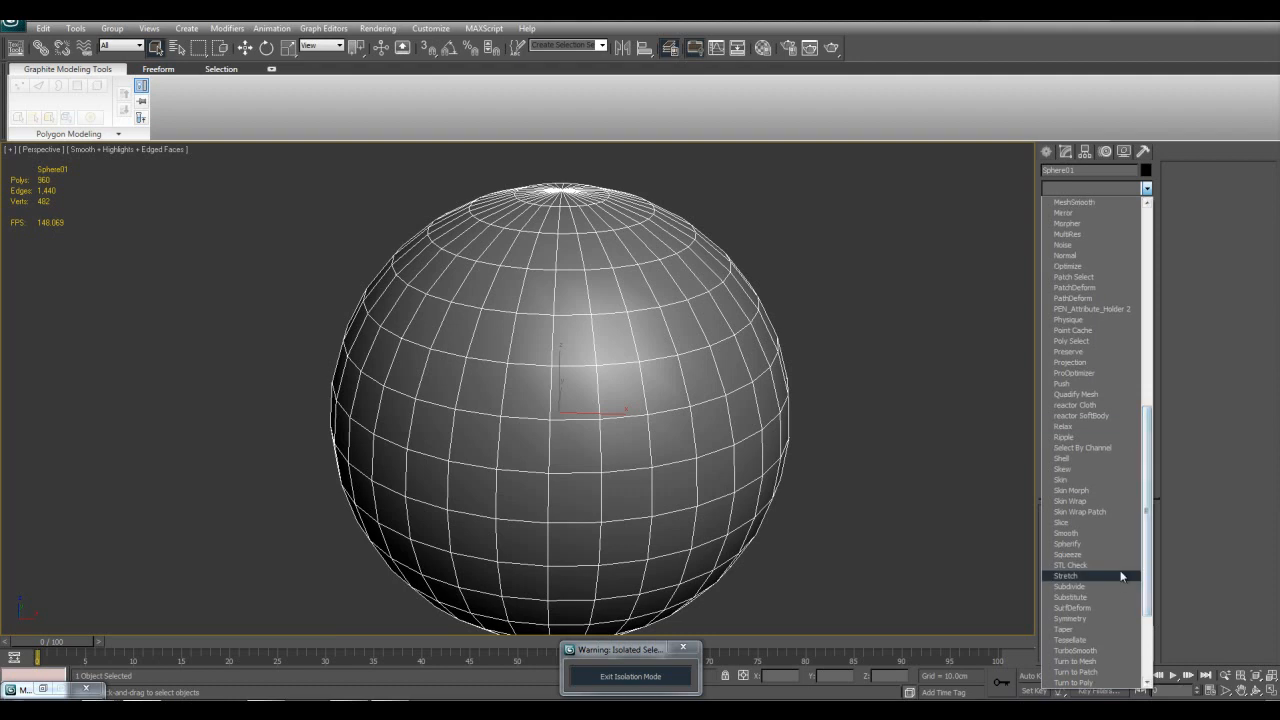
{"action": "left_click", "coordinate": [1100, 576]}
{"action": "scroll", "coordinate": [846, 448], "scroll_direction": "down", "scroll_amount": 4}
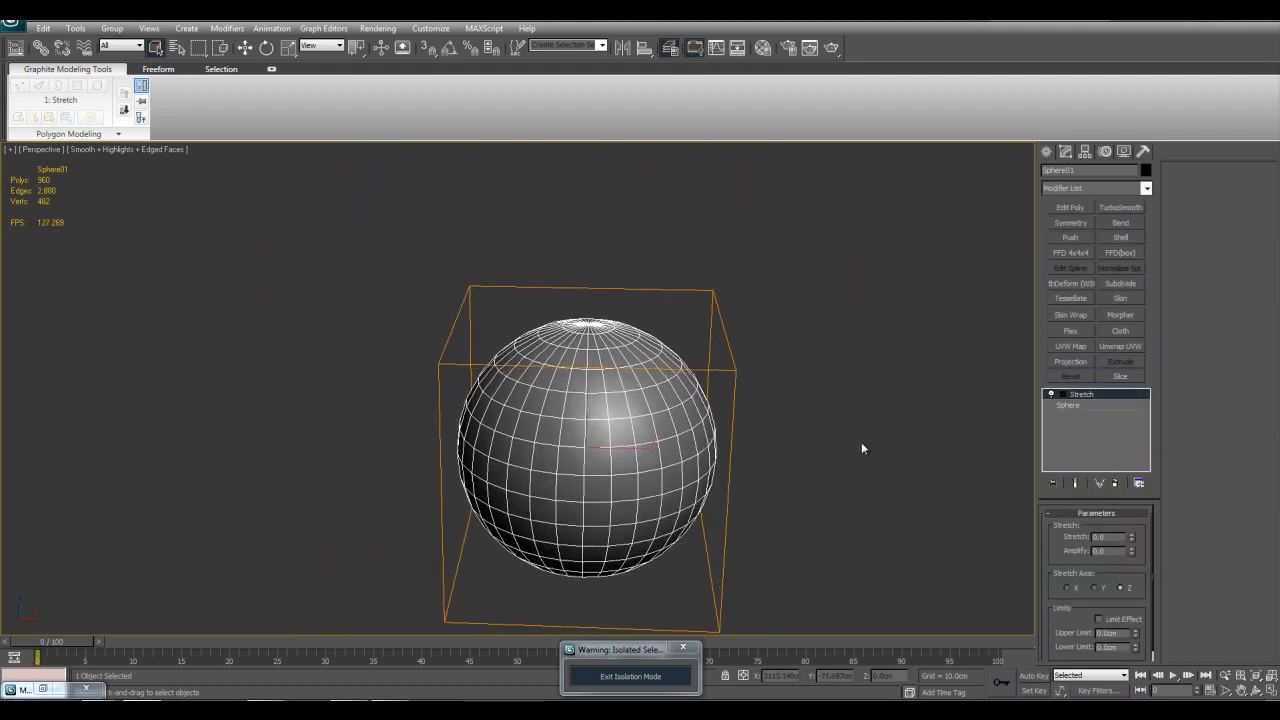
{"action": "mouse_move", "coordinate": [1132, 540]}
{"action": "left_mouse_down"}
{"action": "mouse_move", "coordinate": [1130, 510]}
{"action": "mouse_move", "coordinate": [1128, 556]}
{"action": "mouse_move", "coordinate": [1130, 538]}
{"action": "left_mouse_up"}
{"action": "right_click", "coordinate": [1079, 395]}
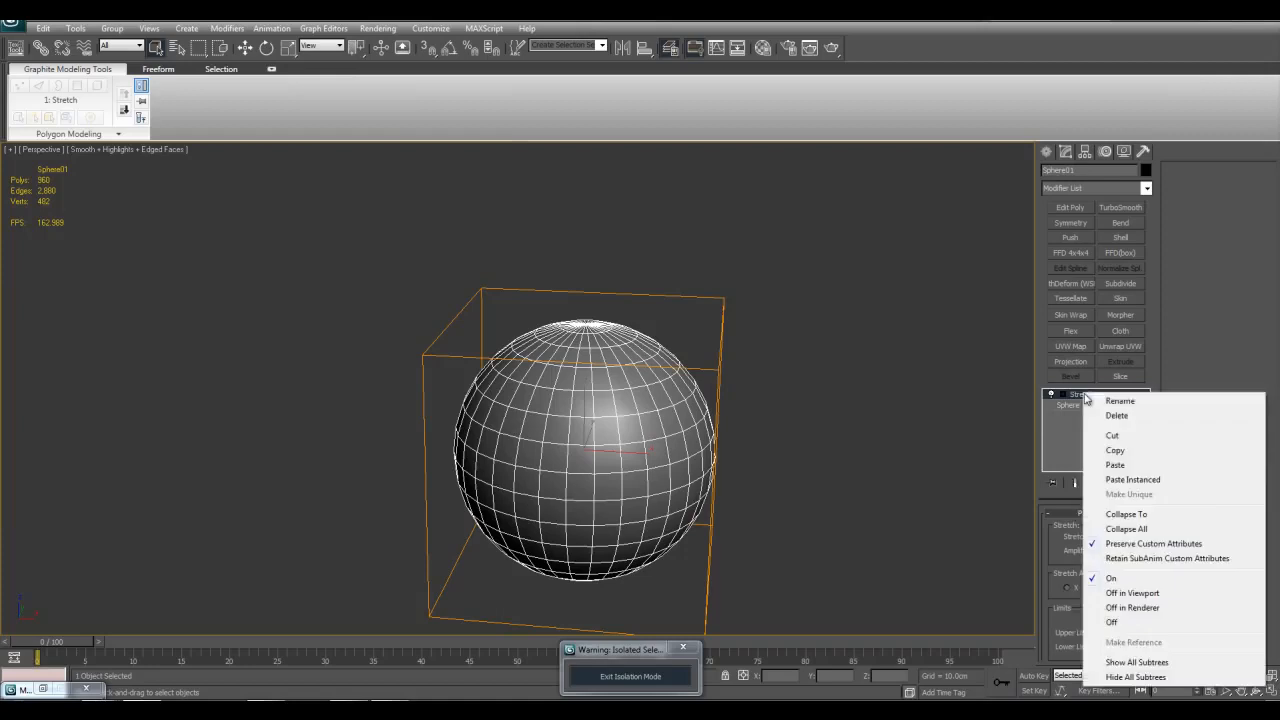
{"action": "left_click", "coordinate": [1098, 414]}
Step: Try squashing the sphere with the Select and Squash tool, and return to plain selection
{"action": "left_click_drag", "start_coordinate": [287, 48], "coordinate": [288, 108]}
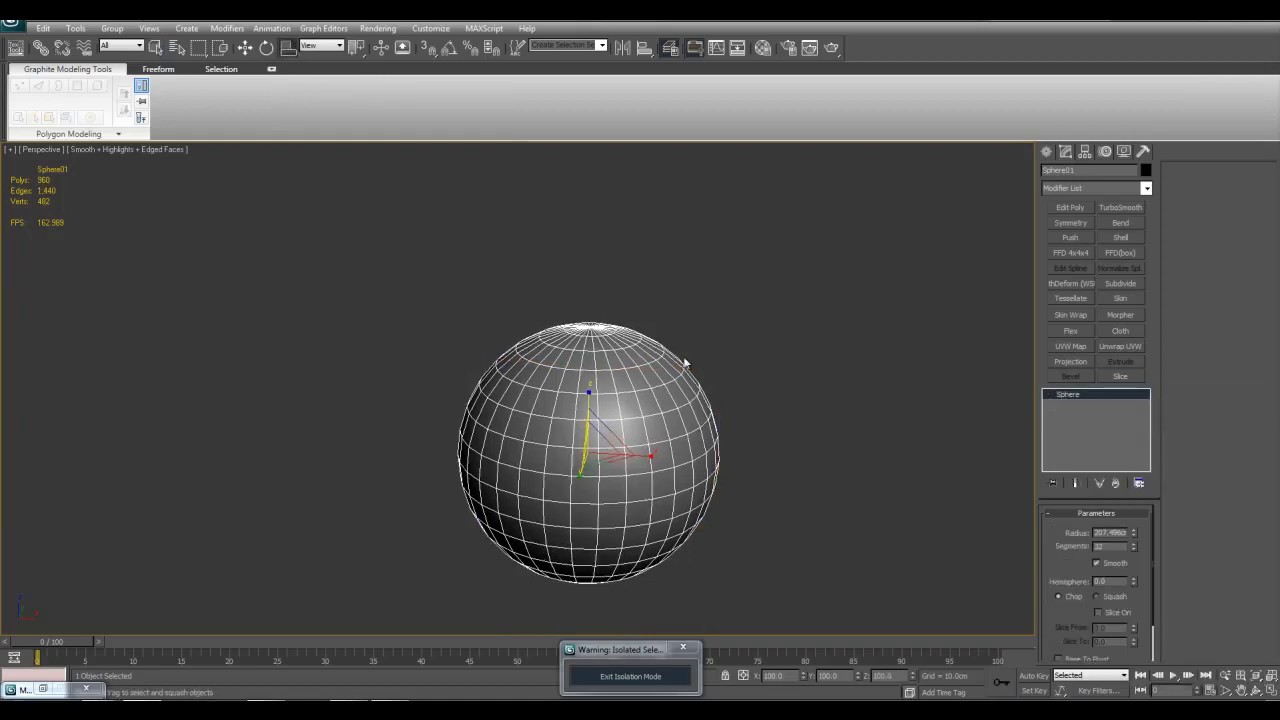
{"action": "mouse_move", "coordinate": [586, 391]}
{"action": "left_mouse_down"}
{"action": "mouse_move", "coordinate": [585, 362]}
{"action": "mouse_move", "coordinate": [586, 478]}
{"action": "mouse_move", "coordinate": [569, 317]}
{"action": "mouse_move", "coordinate": [580, 458]}
{"action": "mouse_move", "coordinate": [588, 393]}
{"action": "left_mouse_up"}
{"action": "key", "text": "q"}
{"action": "key", "text": "z"}
{"action": "key", "text": "r"}
{"action": "middle_click_drag", "start_coordinate": [771, 429], "coordinate": [818, 430]}
{"action": "key", "text": "r"}
{"action": "key", "text": "q"}
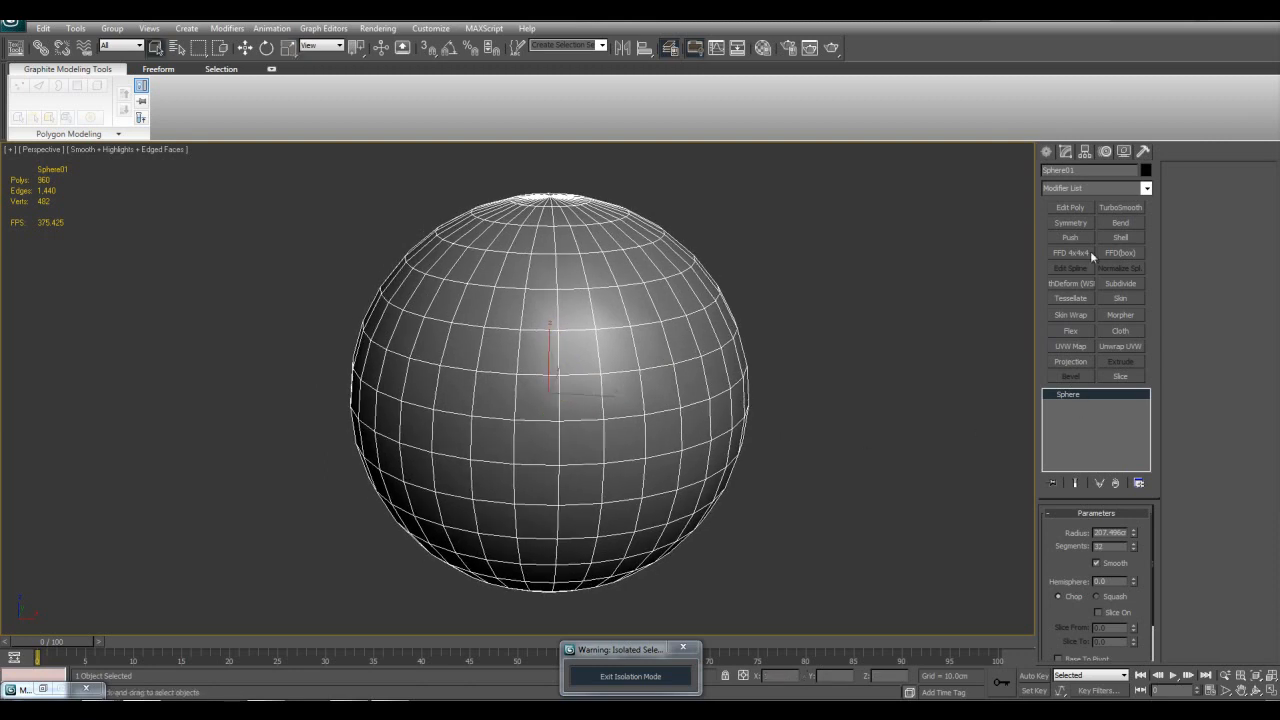
Step: Add a Subdivide modifier to the sphere
{"action": "left_click", "coordinate": [1149, 189]}
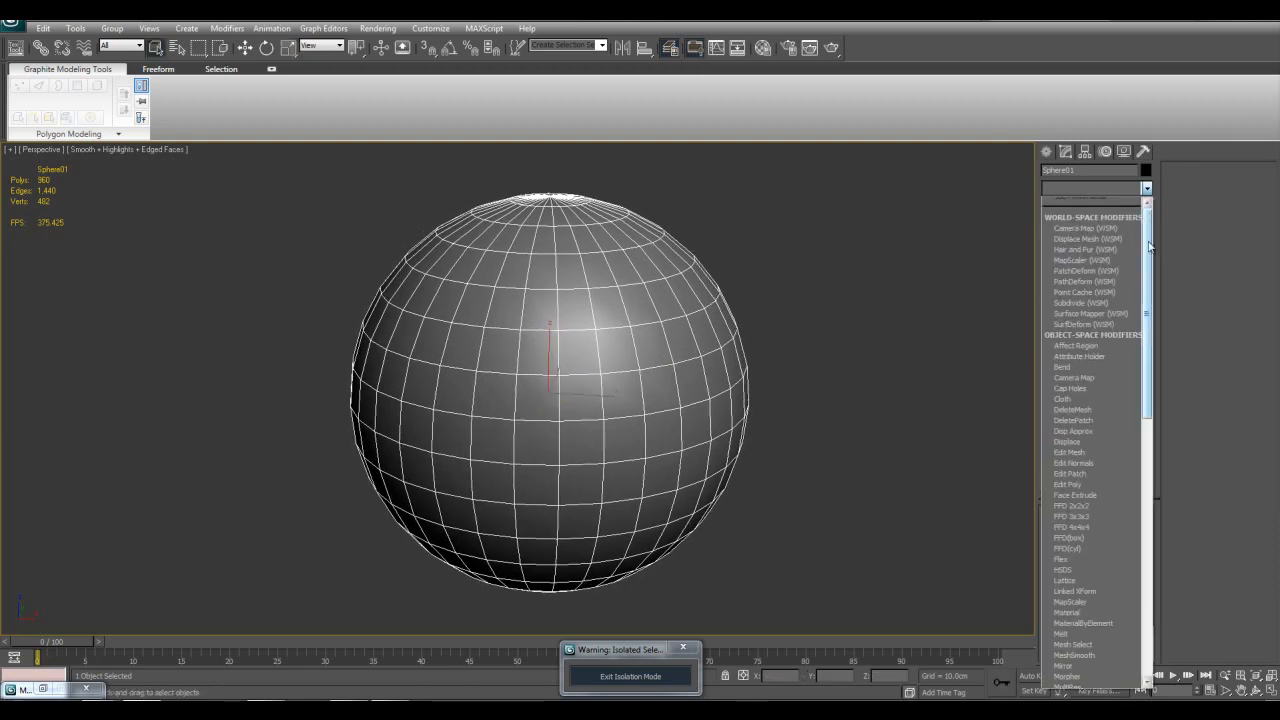
{"action": "left_click_drag", "start_coordinate": [1146, 225], "coordinate": [1145, 450]}
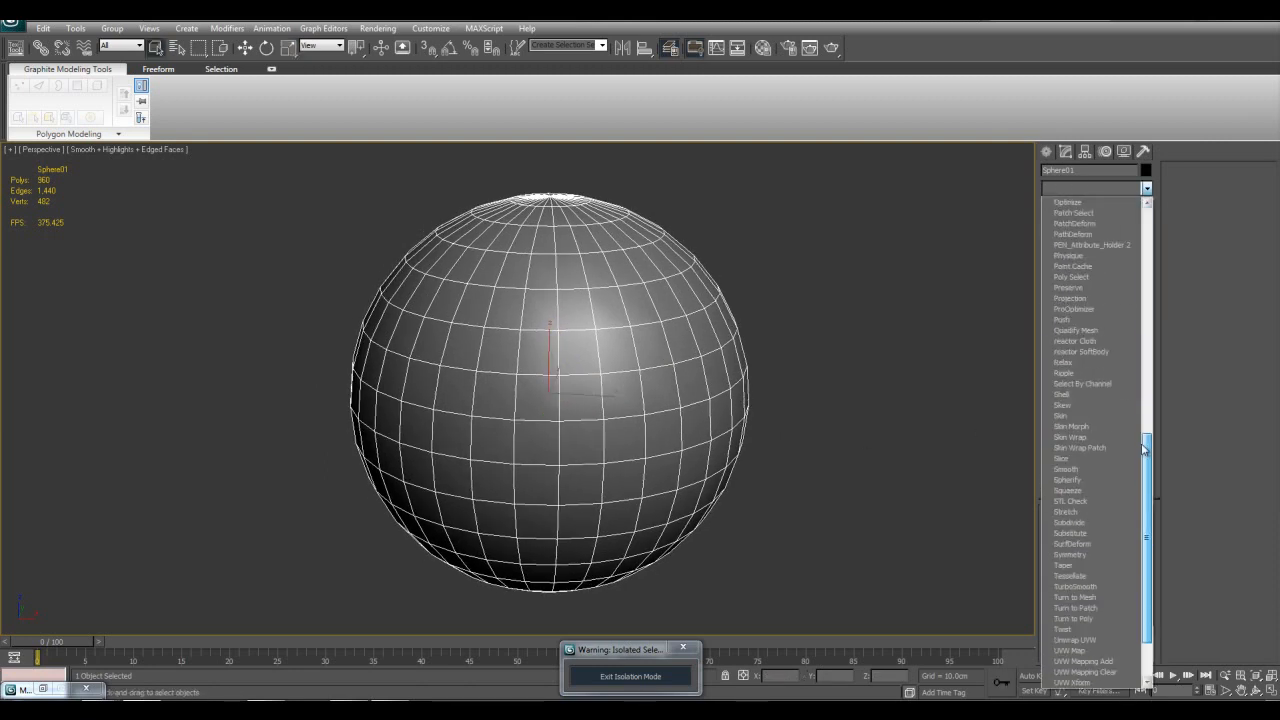
{"action": "left_click", "coordinate": [1088, 523]}
{"action": "middle_click_drag", "start_coordinate": [791, 464], "coordinate": [762, 460]}
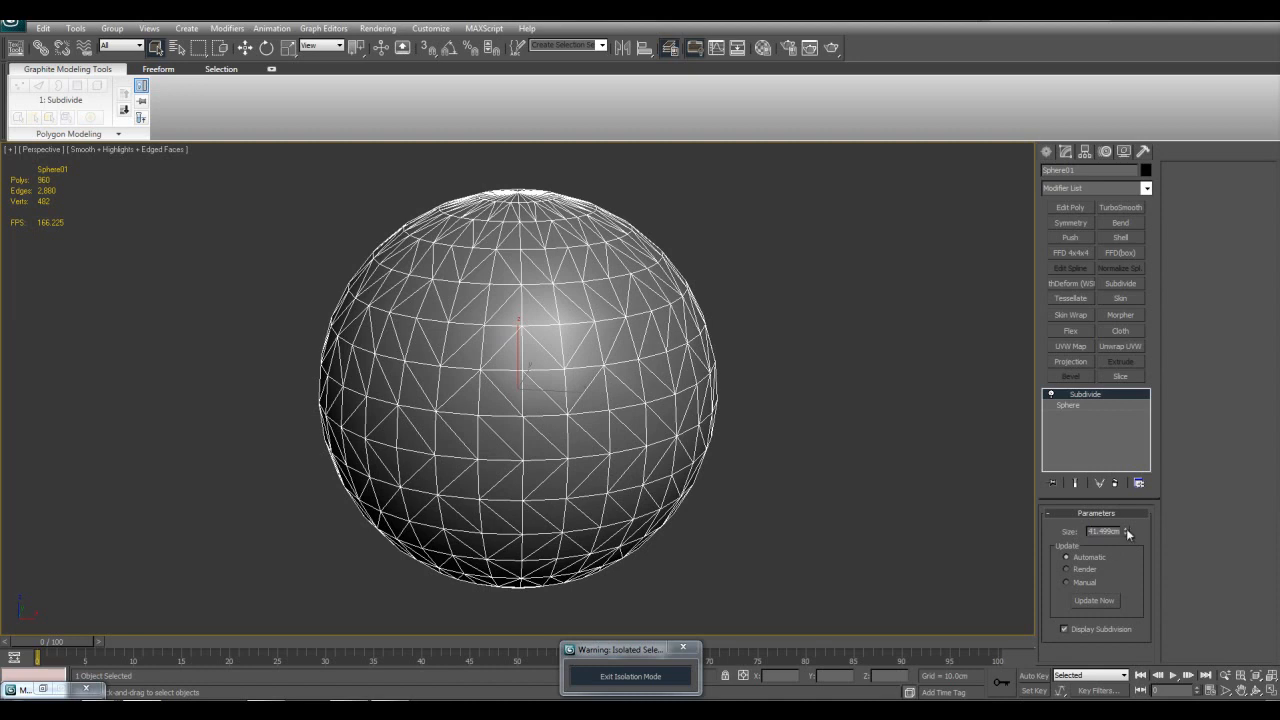
Step: Set the Subdivide modifier's Size to 17.562 cm and inspect the sphere's triangulated mesh
{"action": "left_click_drag", "start_coordinate": [1126, 532], "coordinate": [1120, 567]}
{"action": "middle_click_drag", "start_coordinate": [760, 446], "coordinate": [789, 457]}
{"action": "scroll", "coordinate": [572, 281], "scroll_direction": "up", "scroll_amount": 3}
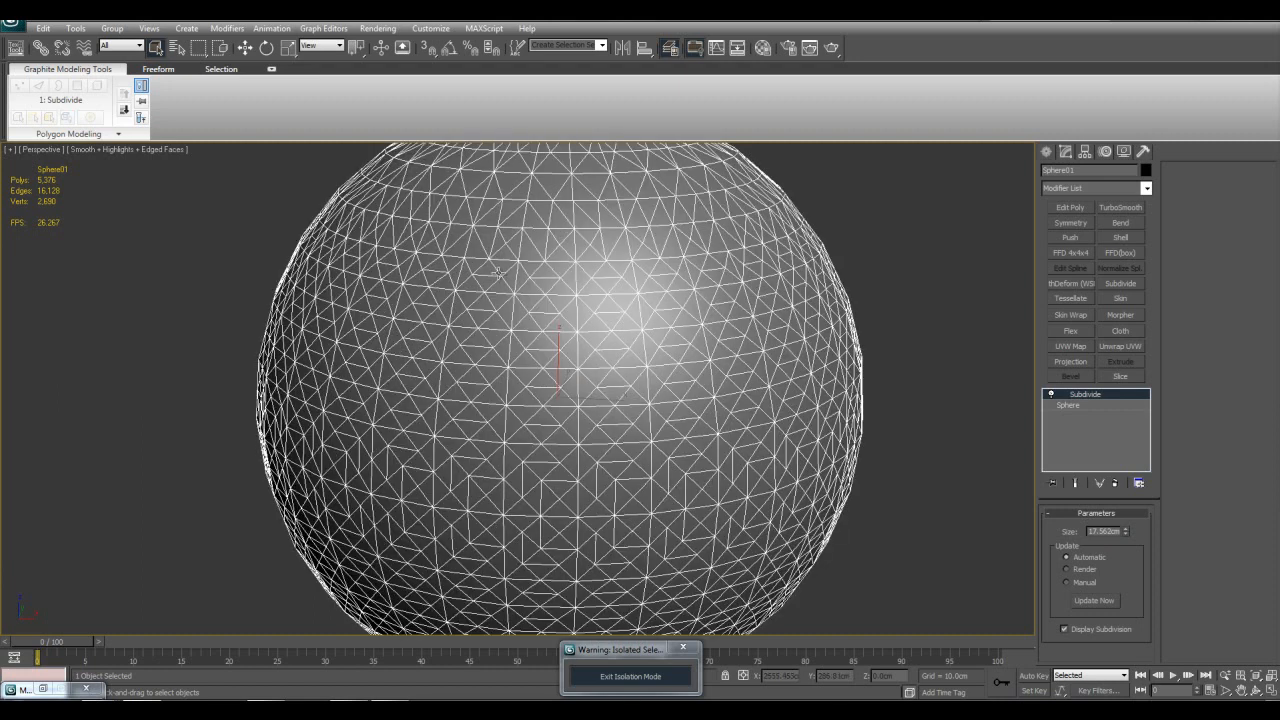
{"action": "scroll", "coordinate": [679, 370], "scroll_direction": "down", "scroll_amount": 4}
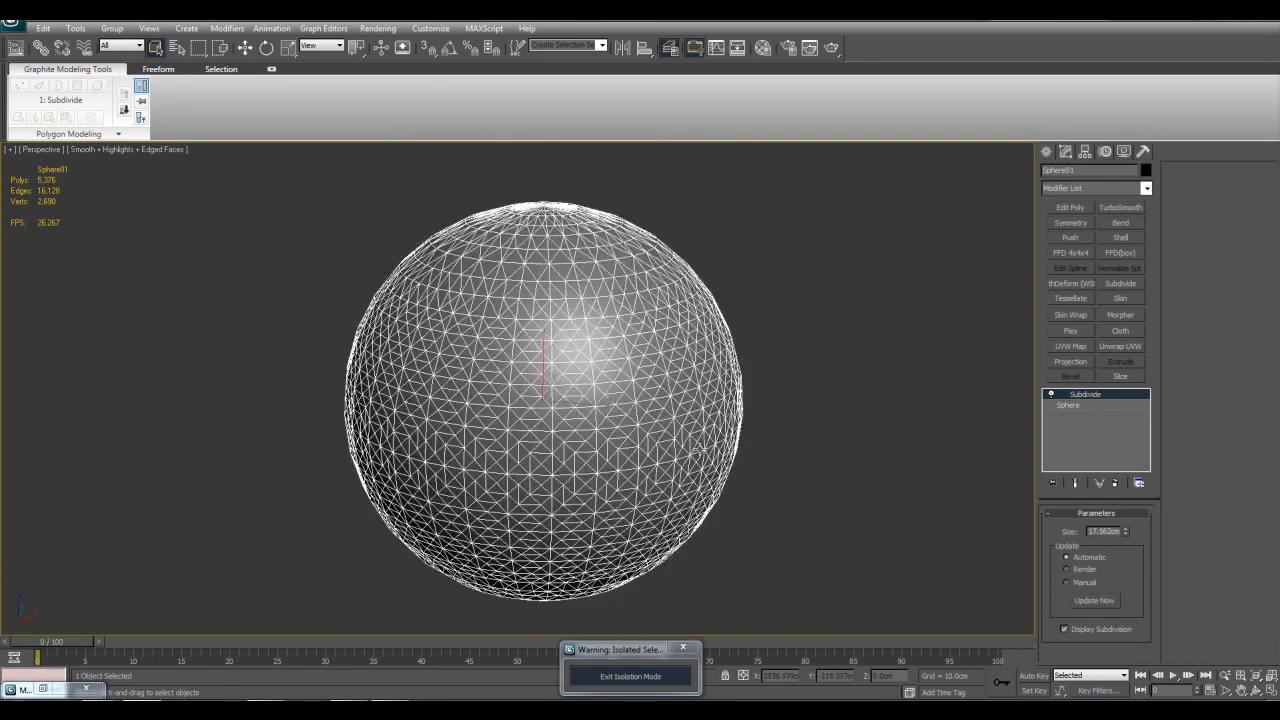
{"action": "scroll", "coordinate": [708, 446], "scroll_direction": "up", "scroll_amount": 1}
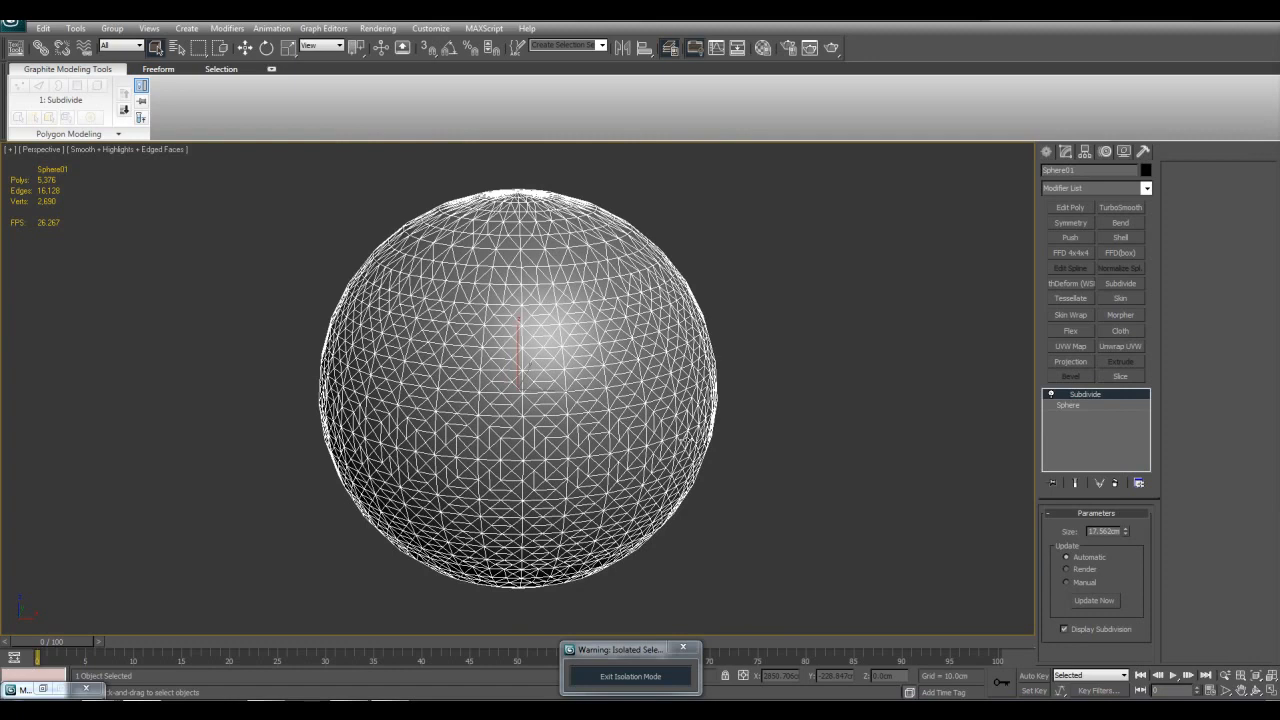
{"action": "scroll", "coordinate": [566, 388], "scroll_direction": "up", "scroll_amount": 3}
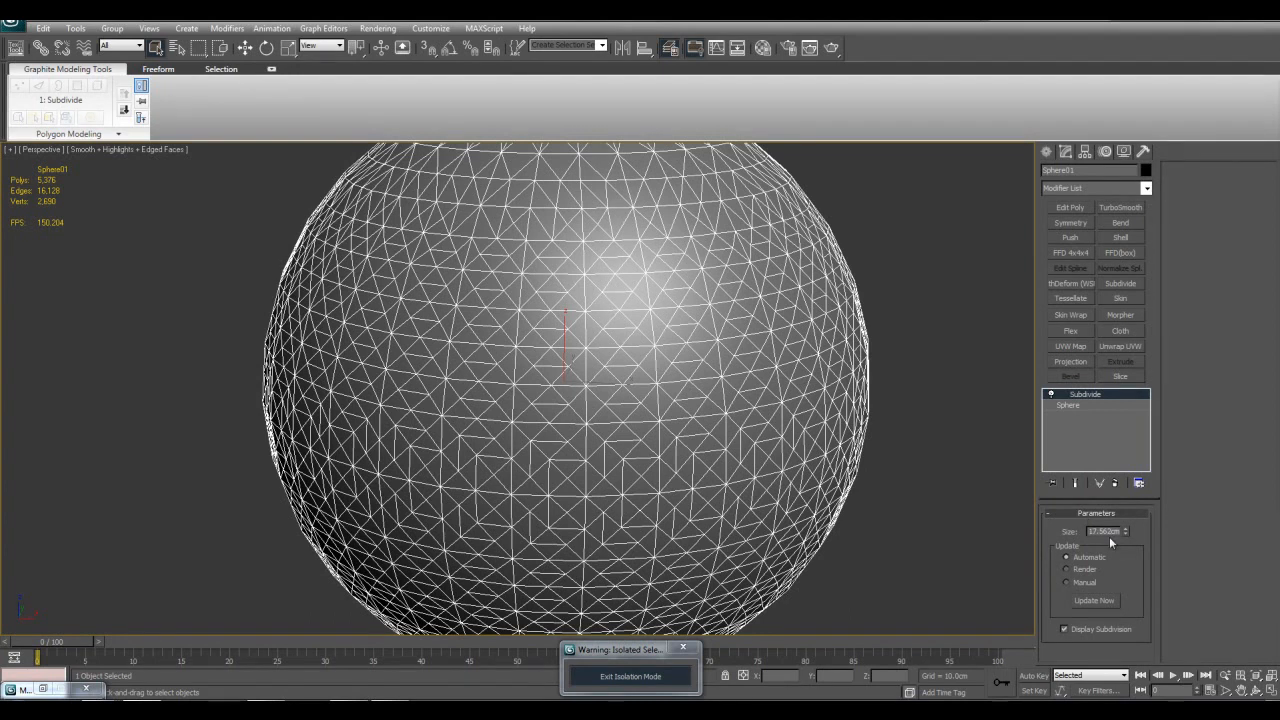
Step: Remove the Subdivide modifier from the sphere and leave isolation mode
{"action": "middle_click_drag", "start_coordinate": [924, 471], "coordinate": [901, 509]}
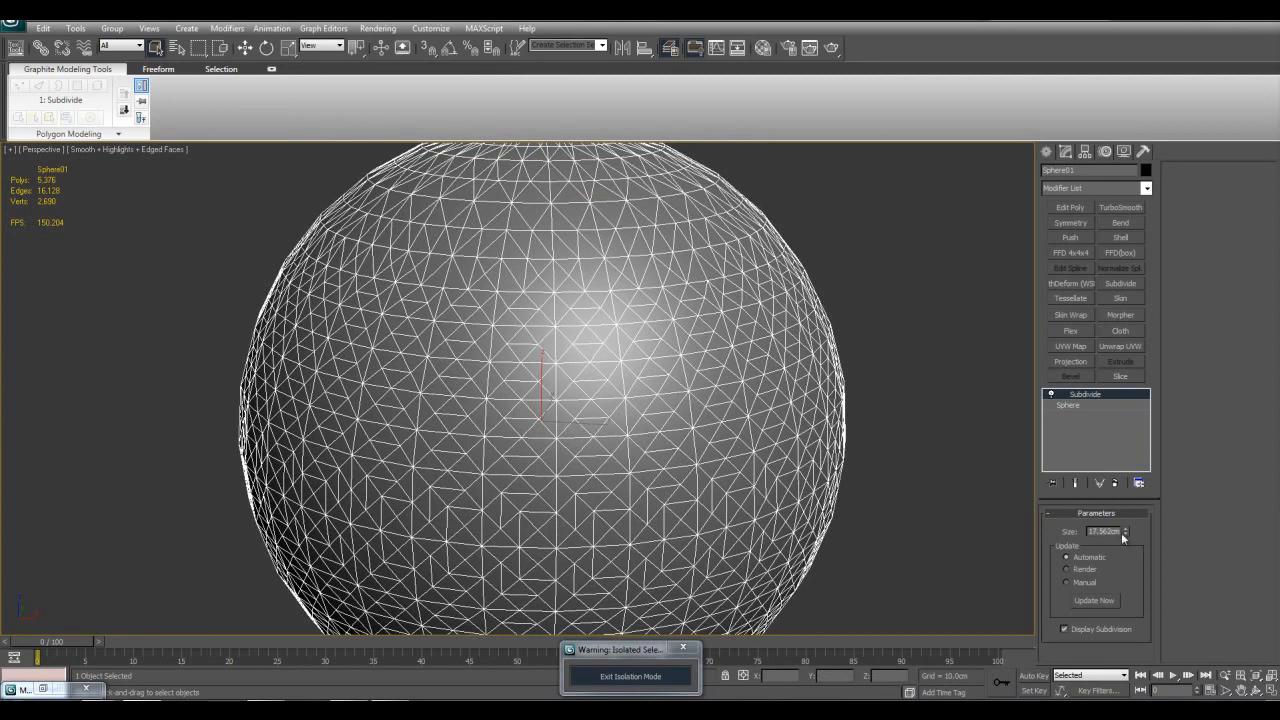
{"action": "scroll", "coordinate": [827, 410], "scroll_direction": "down", "scroll_amount": 3}
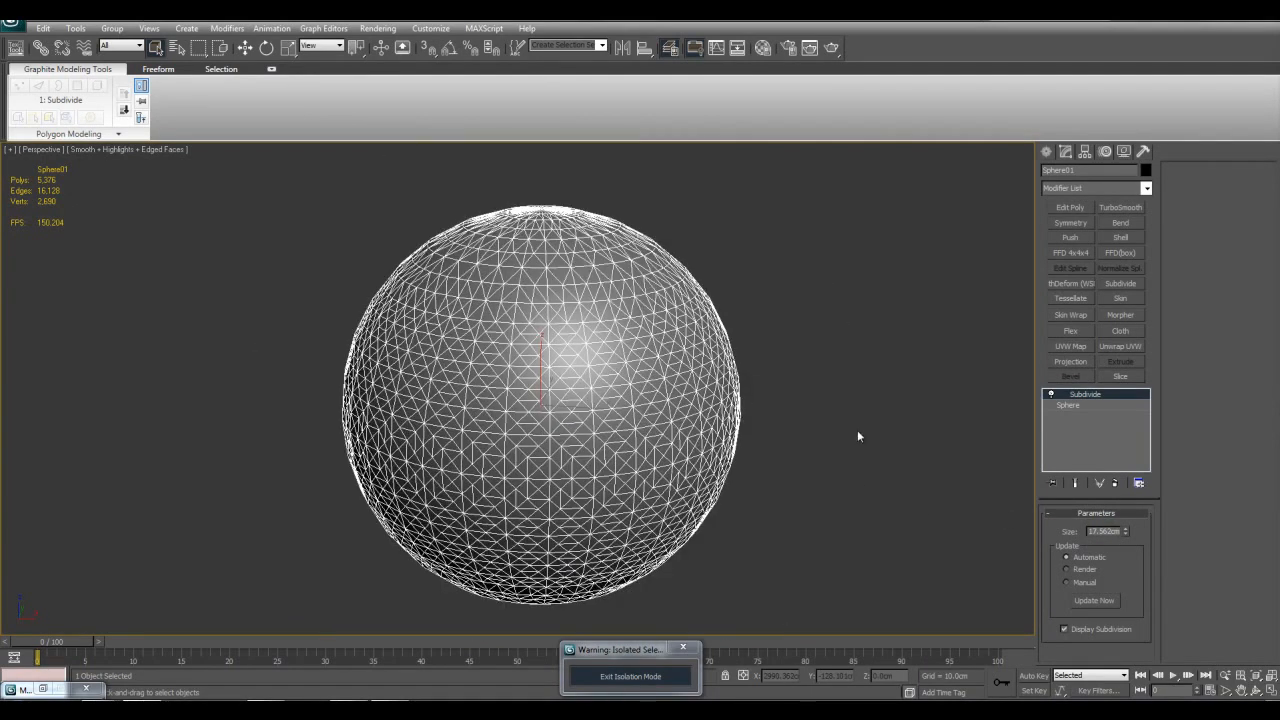
{"action": "right_click", "coordinate": [1102, 396]}
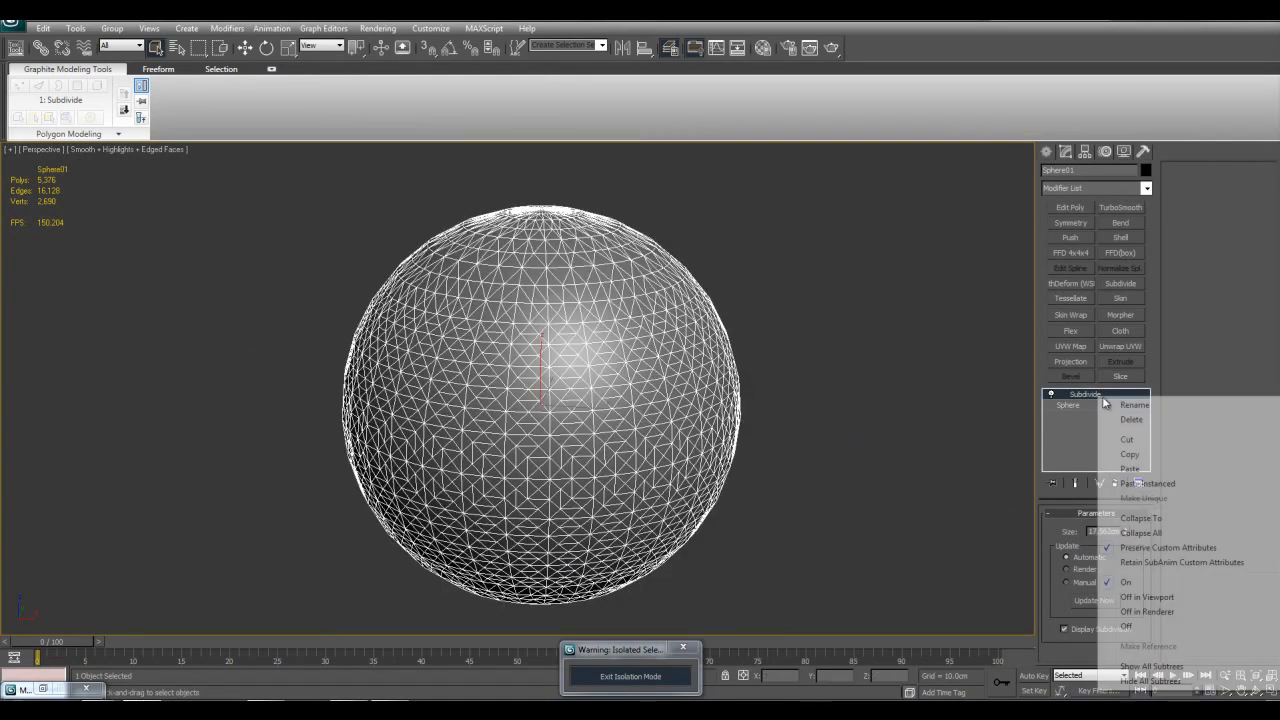
{"action": "left_click", "coordinate": [1115, 421]}
{"action": "left_click", "coordinate": [630, 676]}
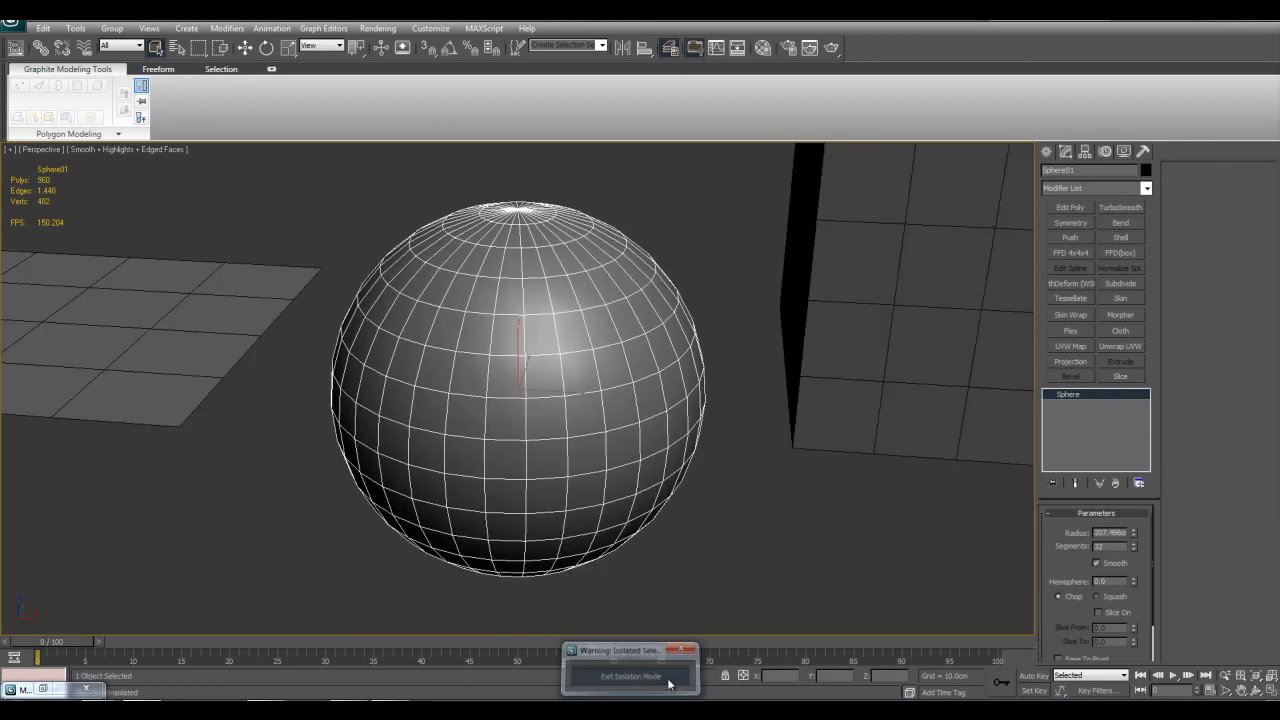
Step: Select the cylinder among the primitives and isolate it in the viewport
{"action": "left_click", "coordinate": [858, 401]}
{"action": "key", "text": "z"}
{"action": "scroll", "coordinate": [832, 414], "scroll_direction": "down", "scroll_amount": 5}
{"action": "middle_click_drag", "start_coordinate": [452, 437], "coordinate": [648, 456]}
{"action": "left_click", "coordinate": [340, 392]}
{"action": "key", "text": "z"}
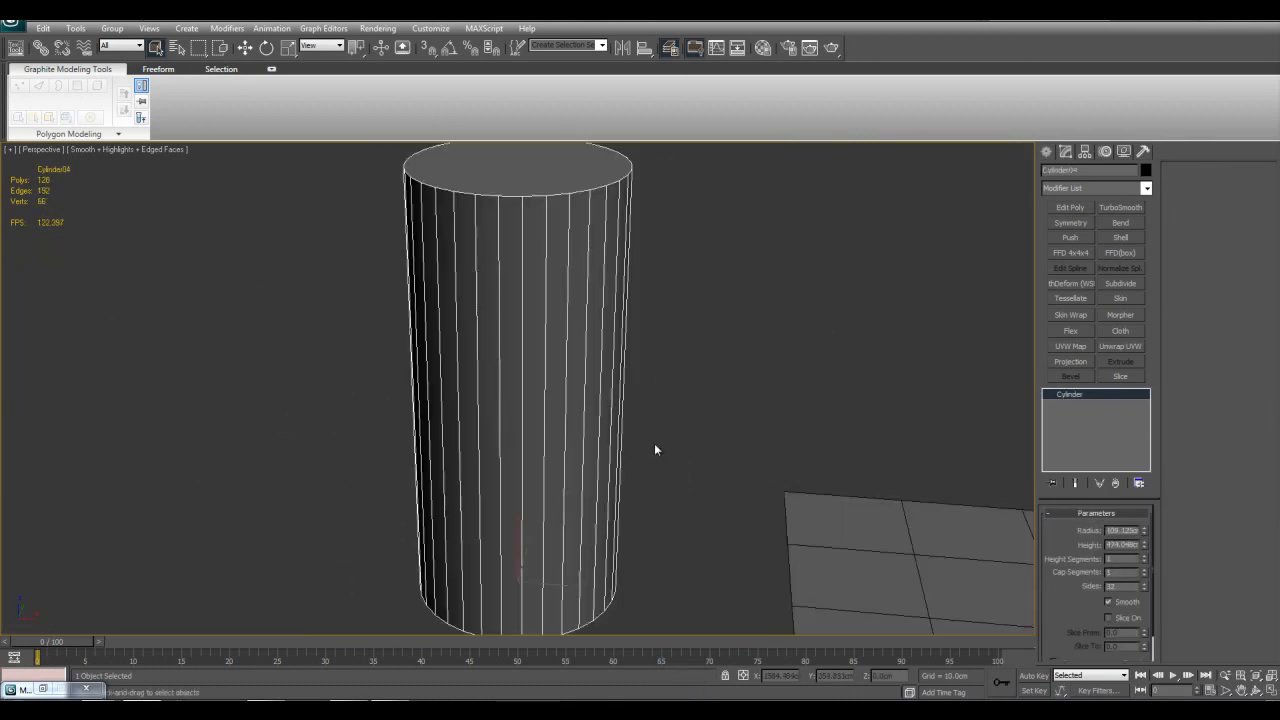
{"action": "middle_click_drag", "start_coordinate": [721, 428], "coordinate": [726, 396]}
{"action": "scroll", "coordinate": [565, 422], "scroll_direction": "down", "scroll_amount": 3}
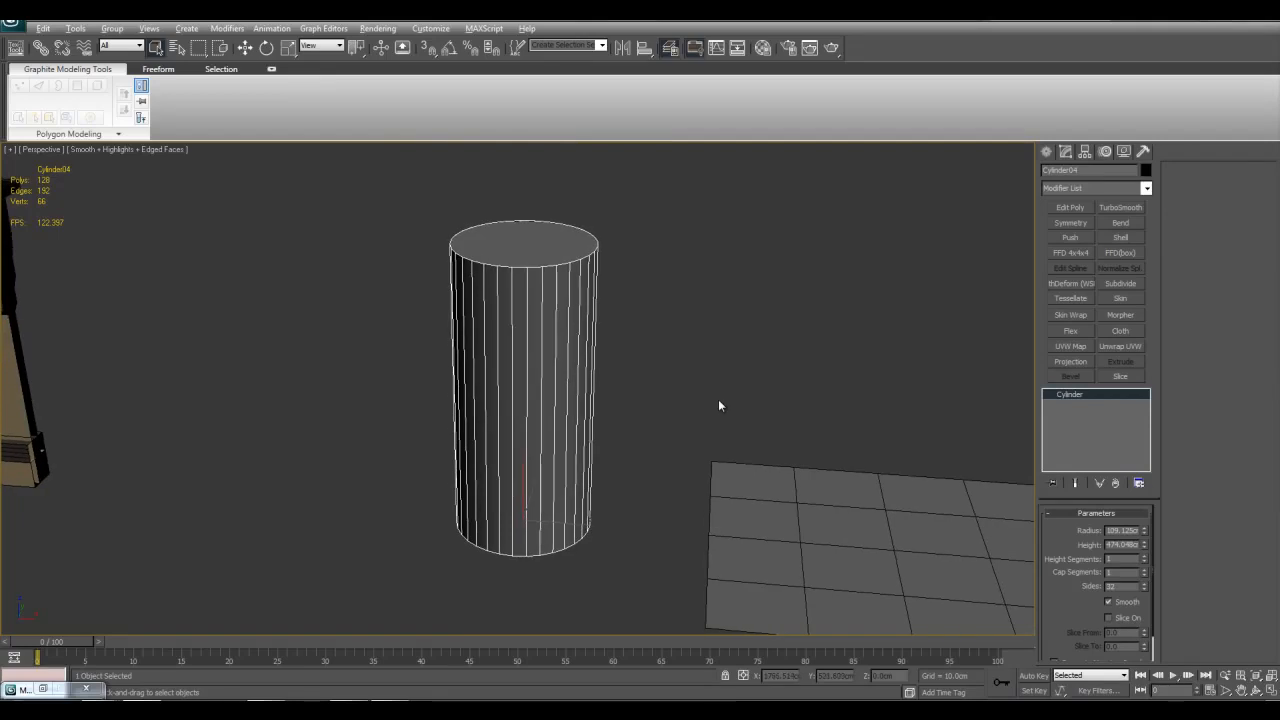
{"action": "key", "text": "alt+q"}
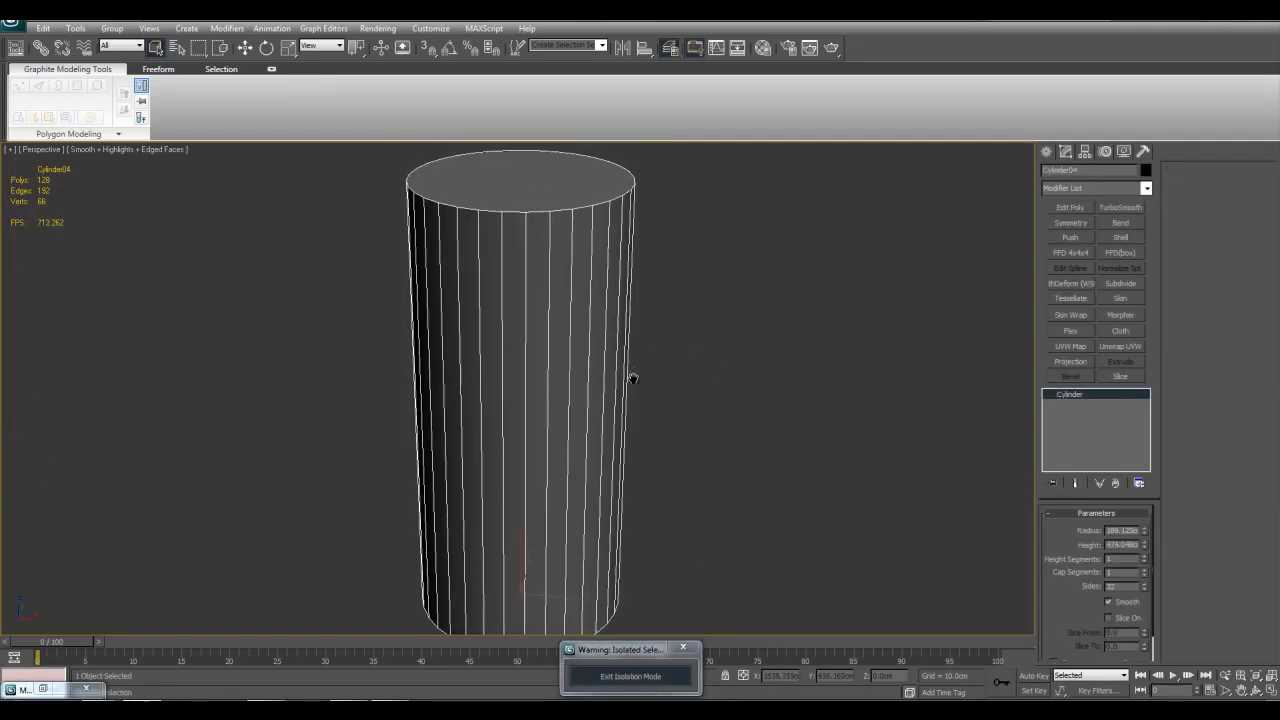
{"action": "scroll", "coordinate": [600, 380], "scroll_direction": "down", "scroll_amount": 4}
{"action": "scroll", "coordinate": [586, 420], "scroll_direction": "up", "scroll_amount": 2}
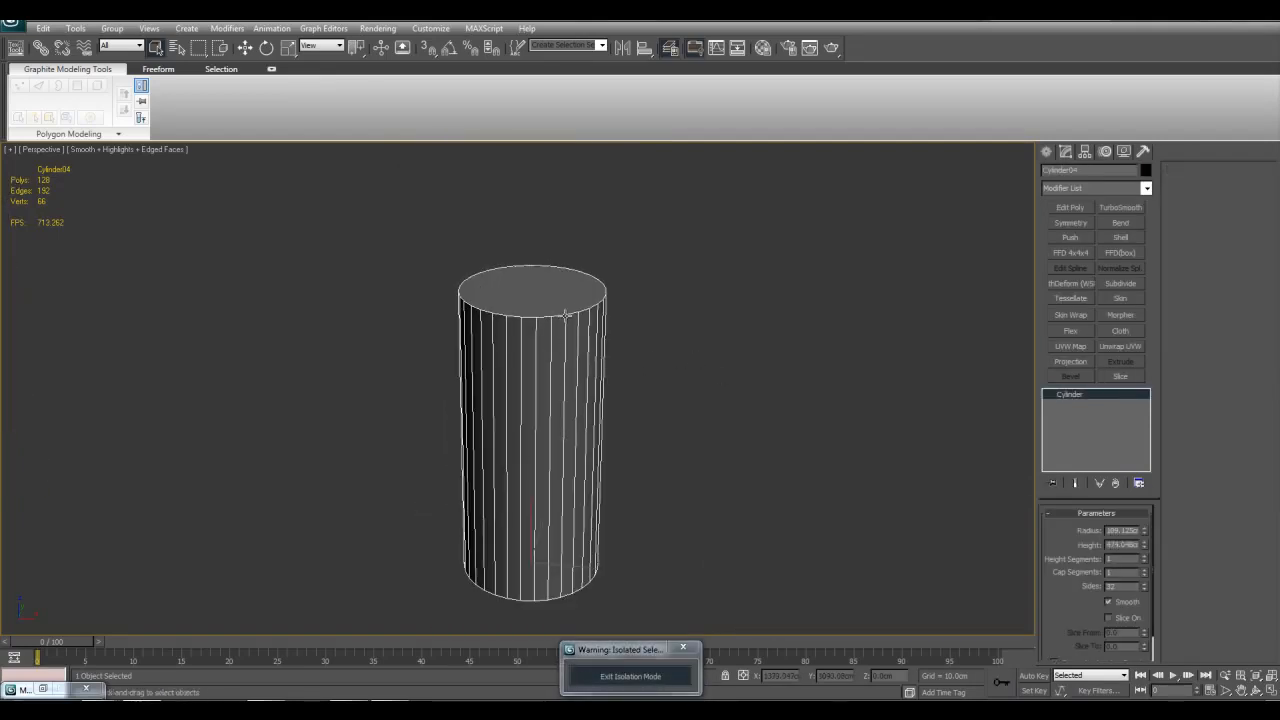
Step: Add a Subdivide modifier to the cylinder with a Size of 500 cm and inspect the cap and side triangulation
{"action": "left_click", "coordinate": [1111, 283]}
{"action": "double_click", "coordinate": [1104, 531]}
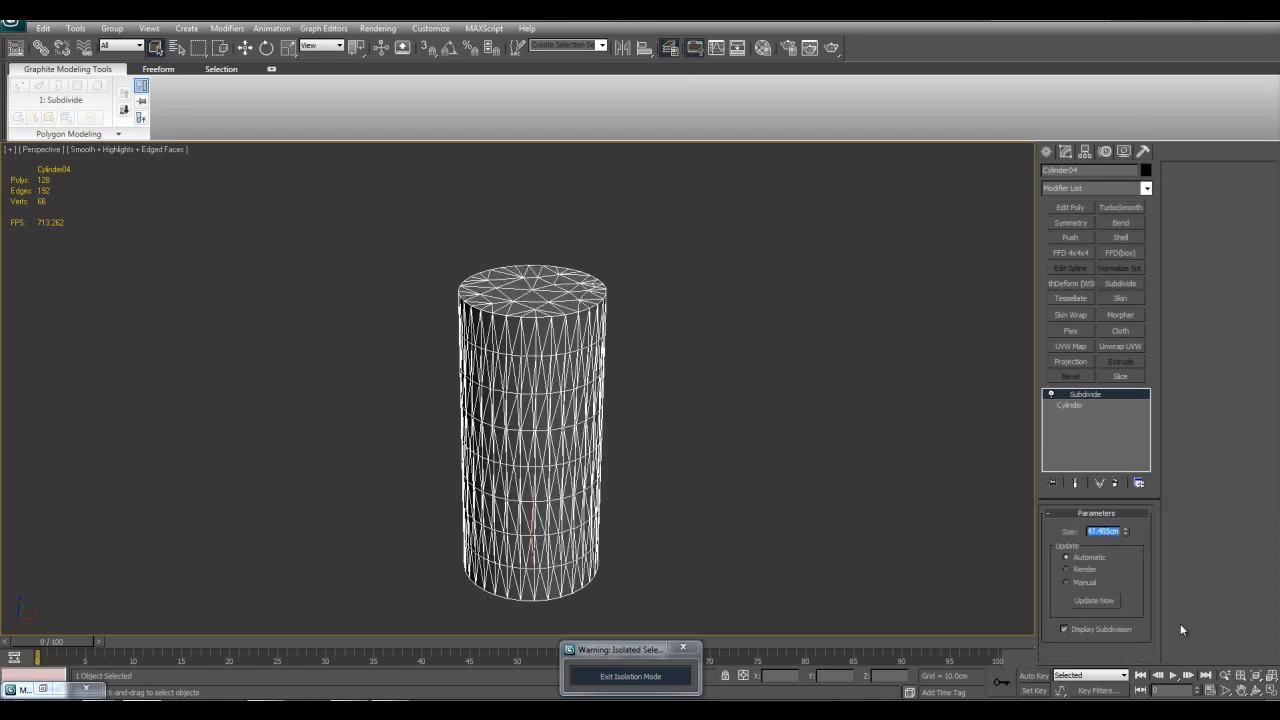
{"action": "type", "text": "500"}
{"action": "key", "text": "Return"}
{"action": "scroll", "coordinate": [723, 390], "scroll_direction": "up", "scroll_amount": 6}
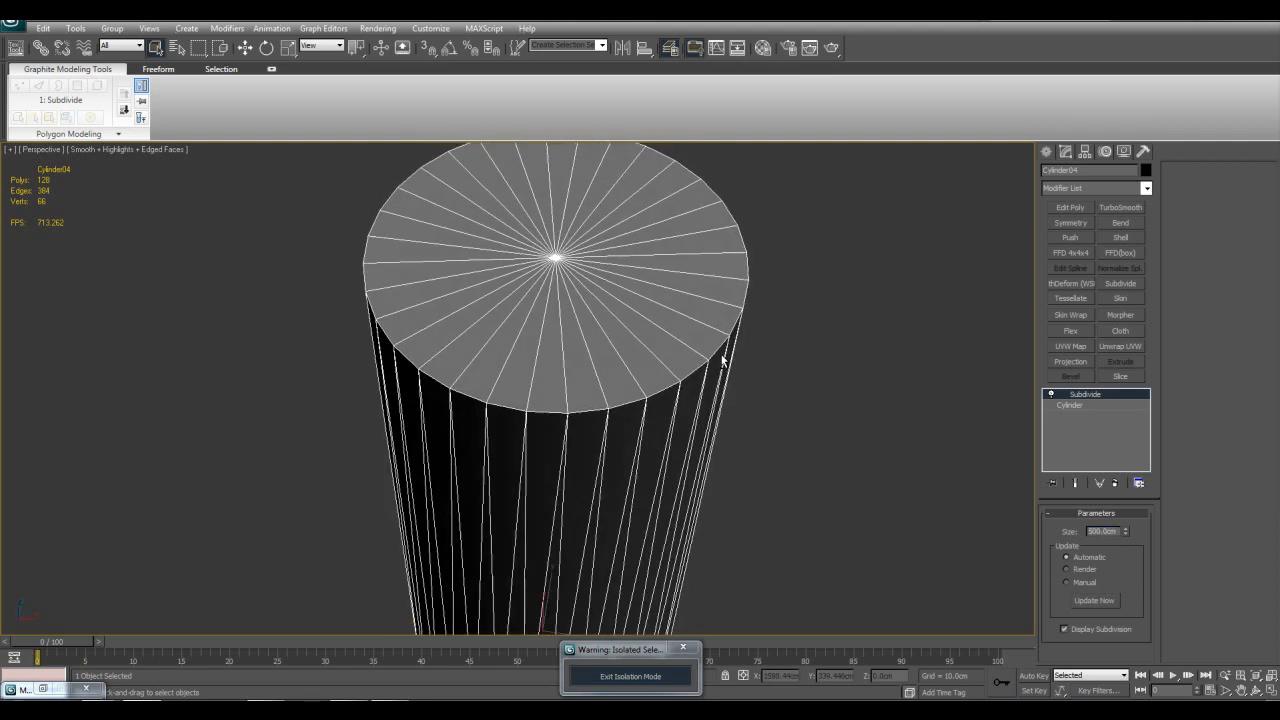
{"action": "middle_click_drag", "start_coordinate": [649, 400], "coordinate": [684, 478], "text": "alt"}
Step: Delete the cylinder's Subdivide modifier and leave isolation mode
{"action": "right_click", "coordinate": [1077, 396]}
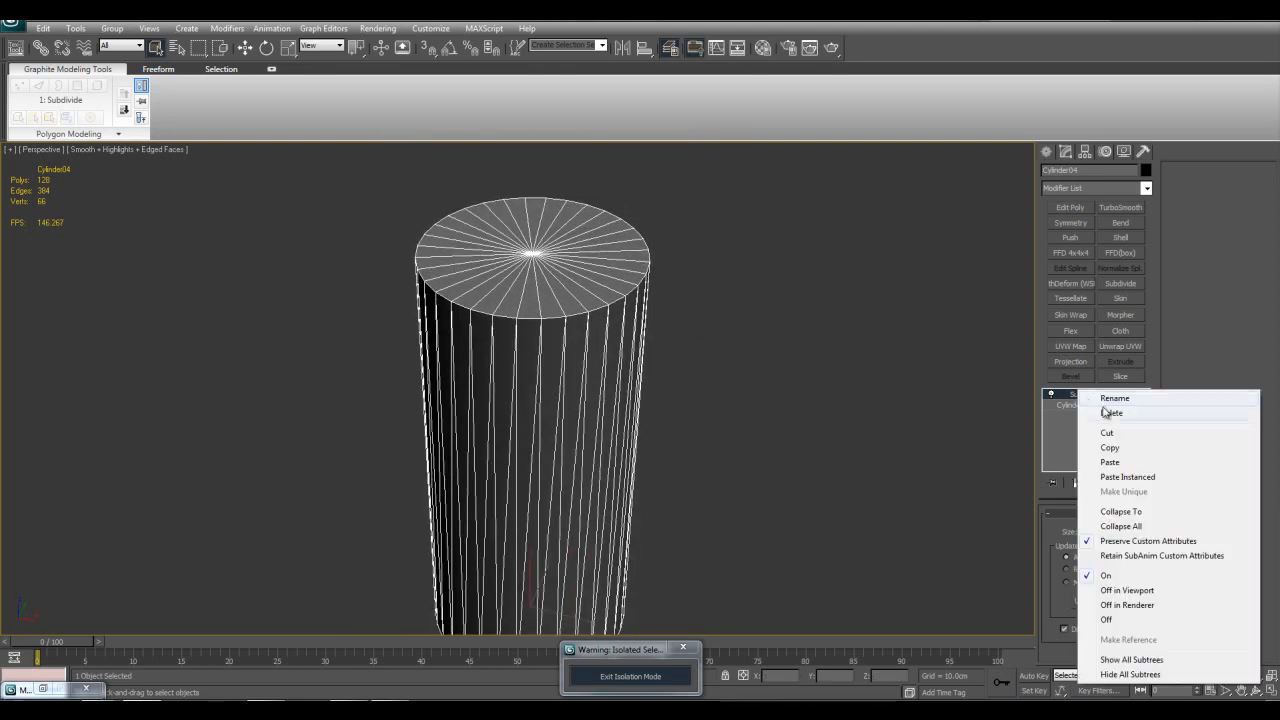
{"action": "left_click", "coordinate": [1102, 410]}
{"action": "left_click", "coordinate": [646, 678]}
Step: Select the plane between the cylinder and the sphere and apply a SurfDeform modifier to it
{"action": "scroll", "coordinate": [684, 410], "scroll_direction": "up", "scroll_amount": 2}
{"action": "left_click", "coordinate": [705, 342]}
{"action": "scroll", "coordinate": [632, 406], "scroll_direction": "down", "scroll_amount": 5}
{"action": "left_click", "coordinate": [690, 456]}
{"action": "key", "text": "z"}
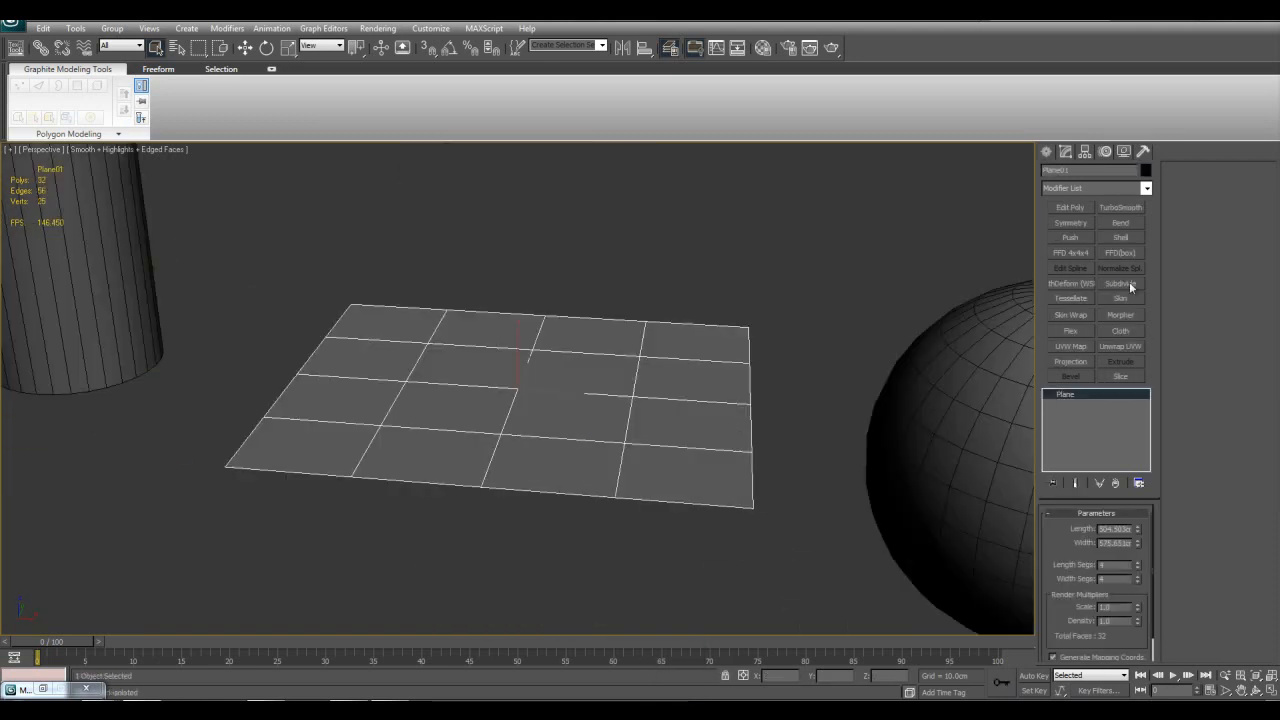
{"action": "left_click", "coordinate": [1146, 189]}
{"action": "left_click_drag", "start_coordinate": [1150, 220], "coordinate": [1152, 428]}
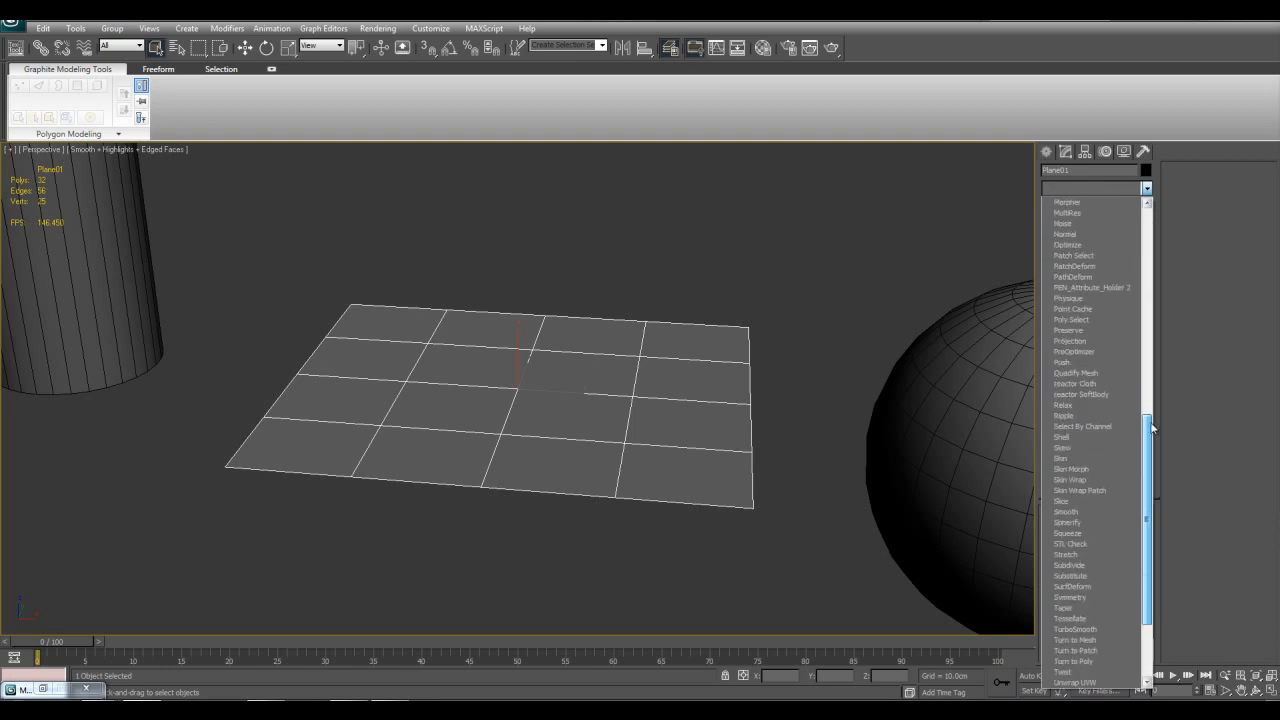
{"action": "left_click", "coordinate": [1089, 589]}
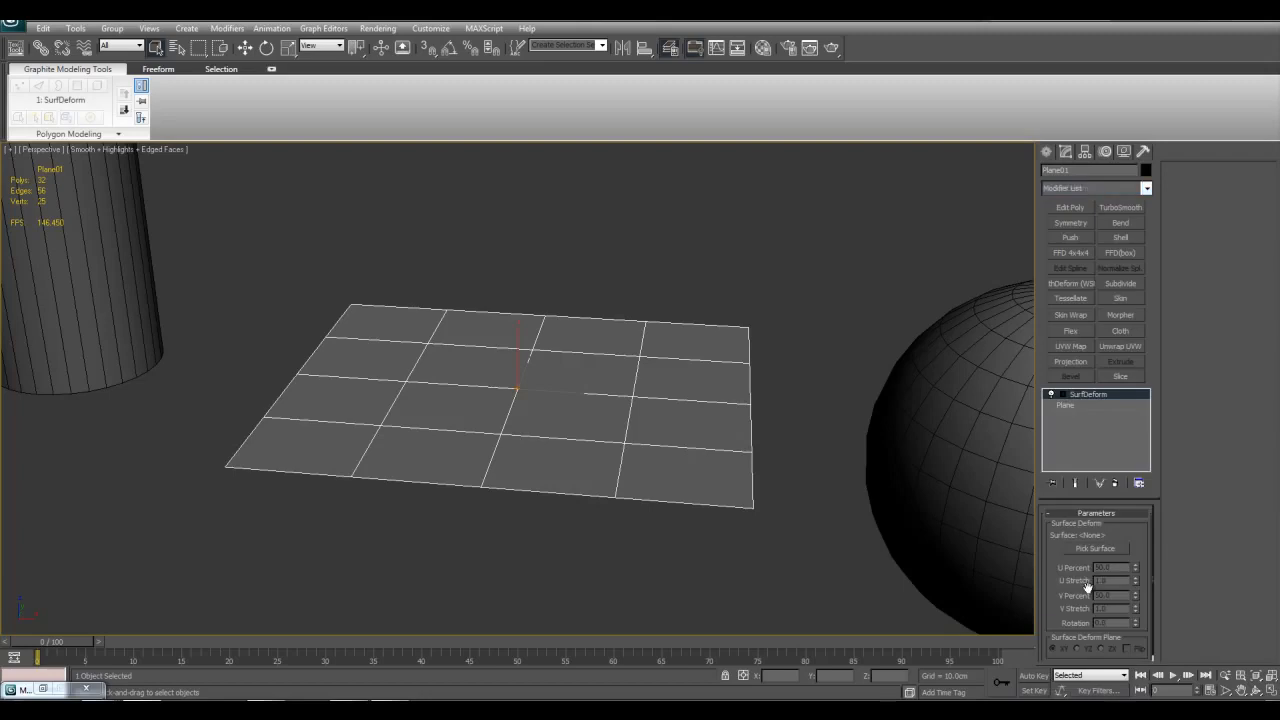
Step: Look over the SurfDeform parameters and remove the modifier from the plane
{"action": "scroll", "coordinate": [840, 466], "scroll_direction": "up", "scroll_amount": 4}
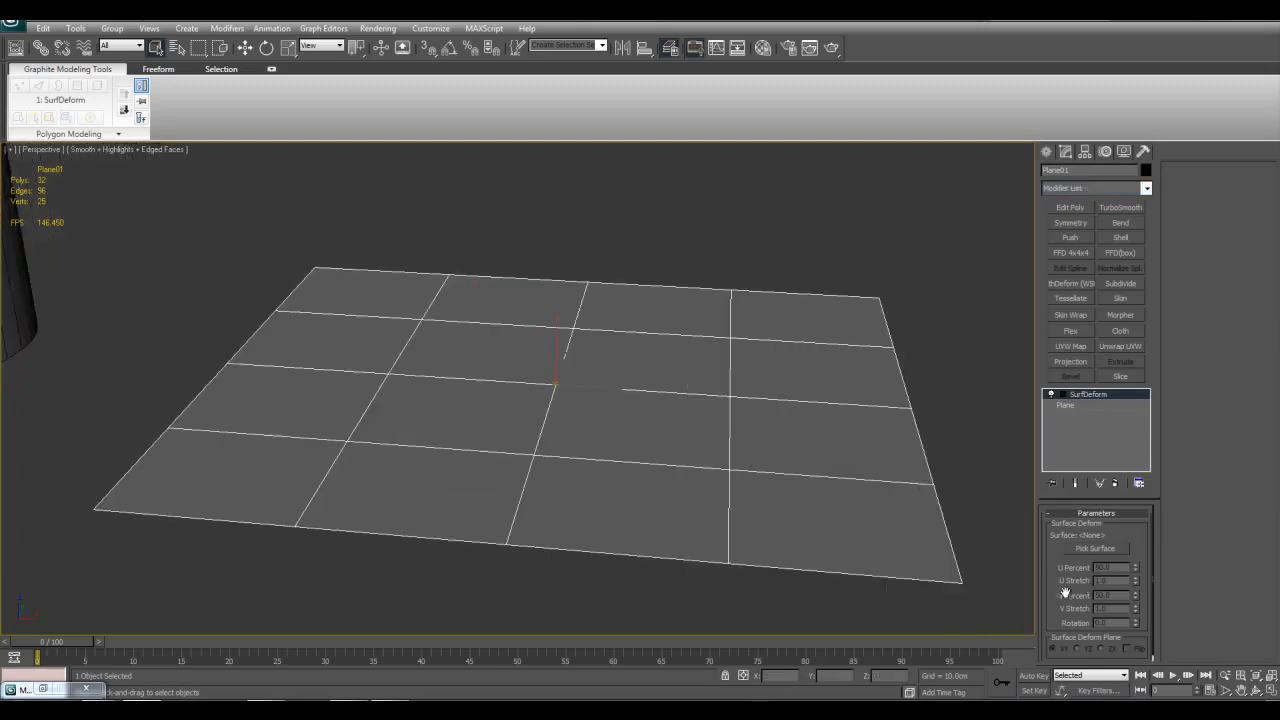
{"action": "left_click_drag", "start_coordinate": [1068, 593], "coordinate": [1061, 456]}
{"action": "scroll", "coordinate": [877, 451], "scroll_direction": "down", "scroll_amount": 4}
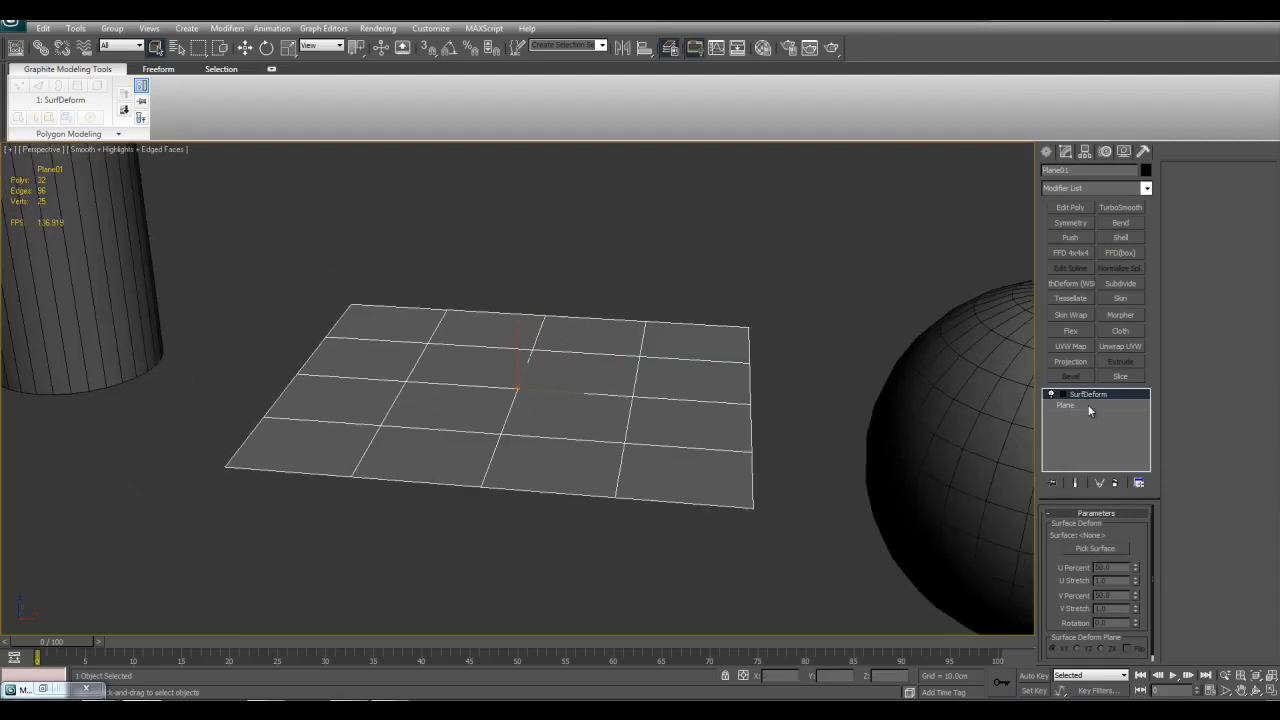
{"action": "right_click", "coordinate": [1094, 400]}
{"action": "left_click", "coordinate": [1115, 415]}
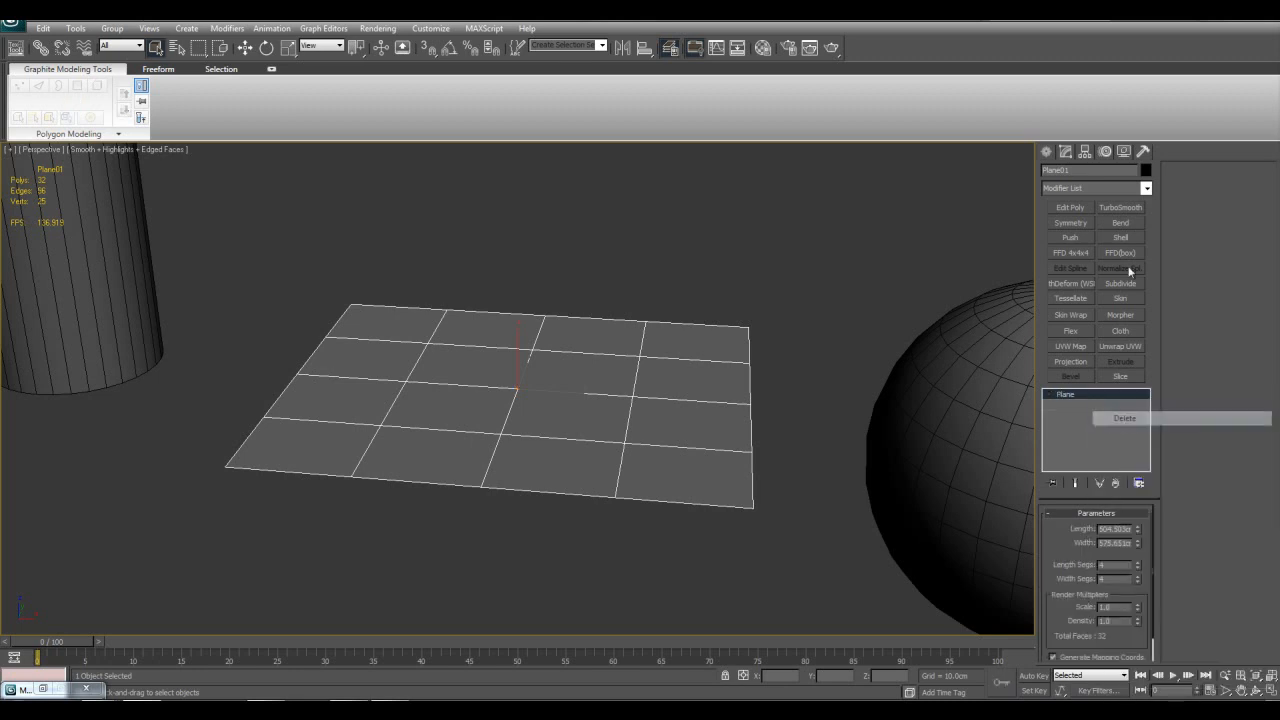
Step: Look through the modifier list around Symmetry and Taper, and examine the gate with nothing selected
{"action": "left_click", "coordinate": [1147, 188]}
{"action": "left_click_drag", "start_coordinate": [1151, 236], "coordinate": [1153, 451]}
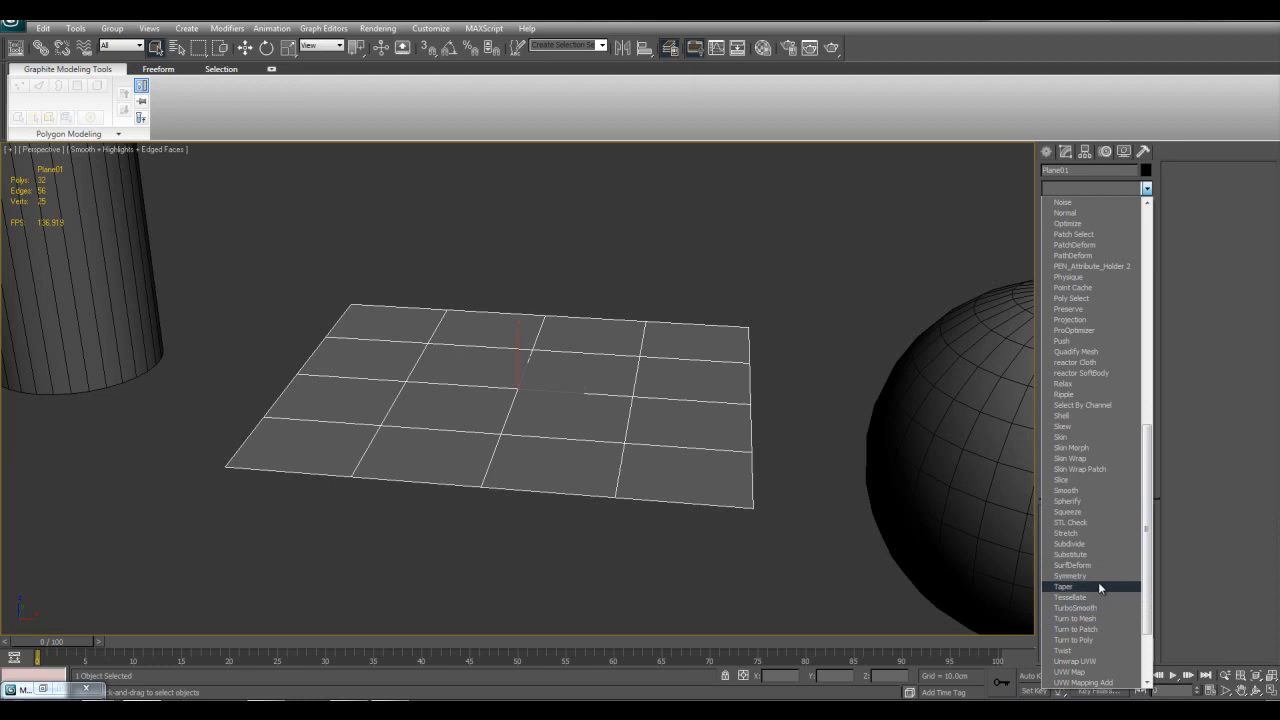
{"action": "left_click", "coordinate": [734, 546]}
{"action": "middle_click_drag", "start_coordinate": [465, 505], "coordinate": [886, 560]}
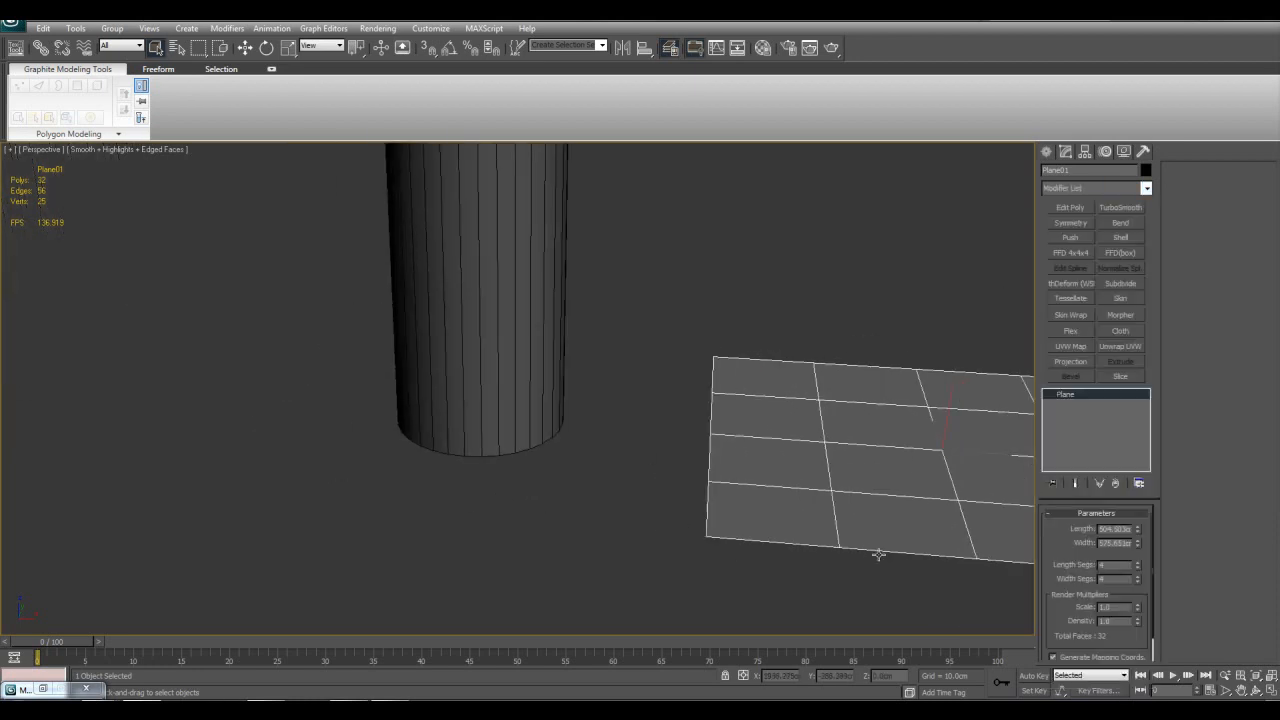
{"action": "scroll", "coordinate": [611, 443], "scroll_direction": "down", "scroll_amount": 5}
{"action": "middle_click_drag", "start_coordinate": [334, 422], "coordinate": [700, 468]}
{"action": "scroll", "coordinate": [621, 440], "scroll_direction": "up", "scroll_amount": 5}
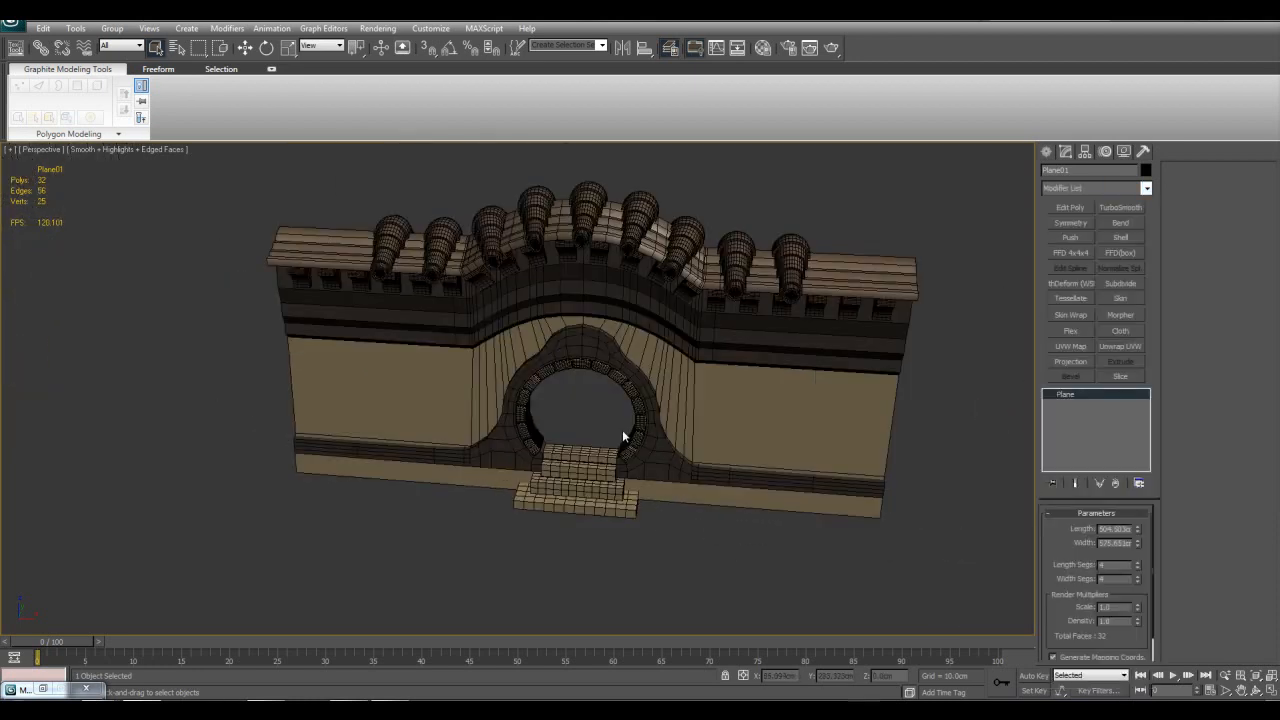
{"action": "left_click", "coordinate": [922, 543]}
{"action": "scroll", "coordinate": [900, 500], "scroll_direction": "down", "scroll_amount": 5}
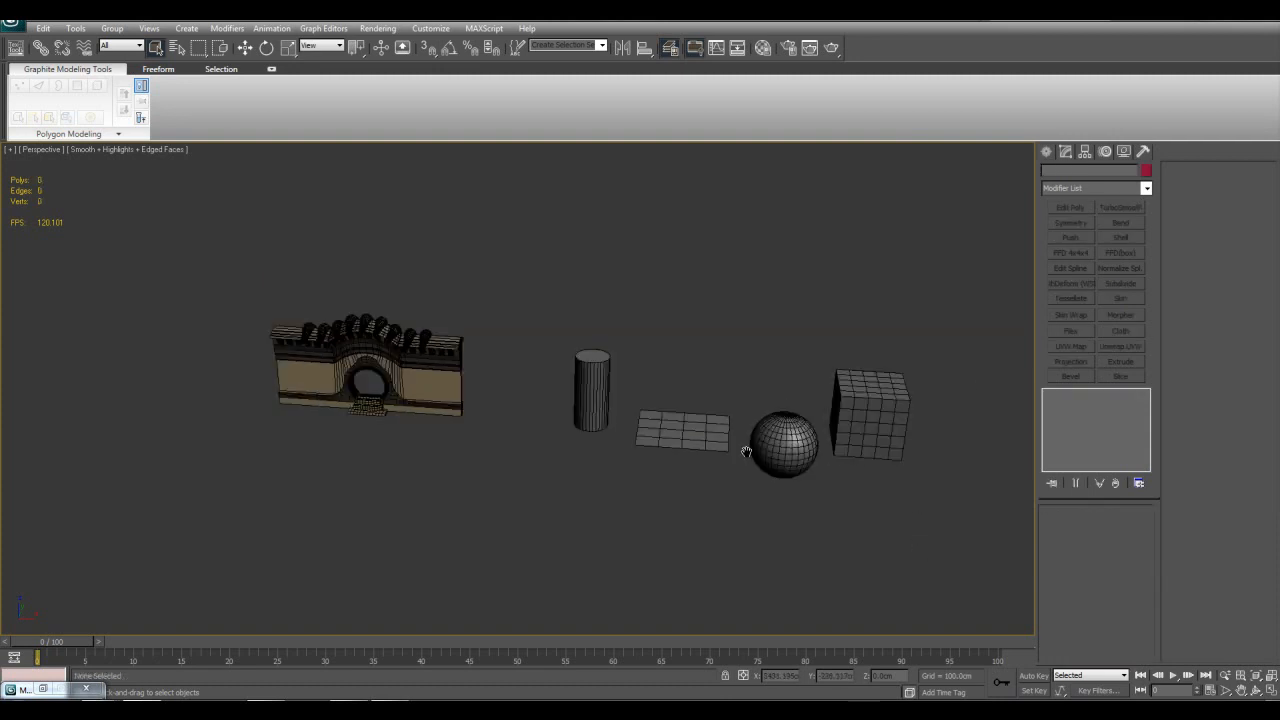
Step: Duplicate the box along the X axis as a single independent copy beside the original
{"action": "middle_click_drag", "start_coordinate": [880, 460], "coordinate": [640, 408]}
{"action": "left_click", "coordinate": [640, 408]}
{"action": "key", "text": "w"}
{"action": "key", "text": "q"}
{"action": "key", "text": "w"}
{"action": "left_click_drag", "start_coordinate": [703, 423], "coordinate": [841, 431], "text": "shift"}
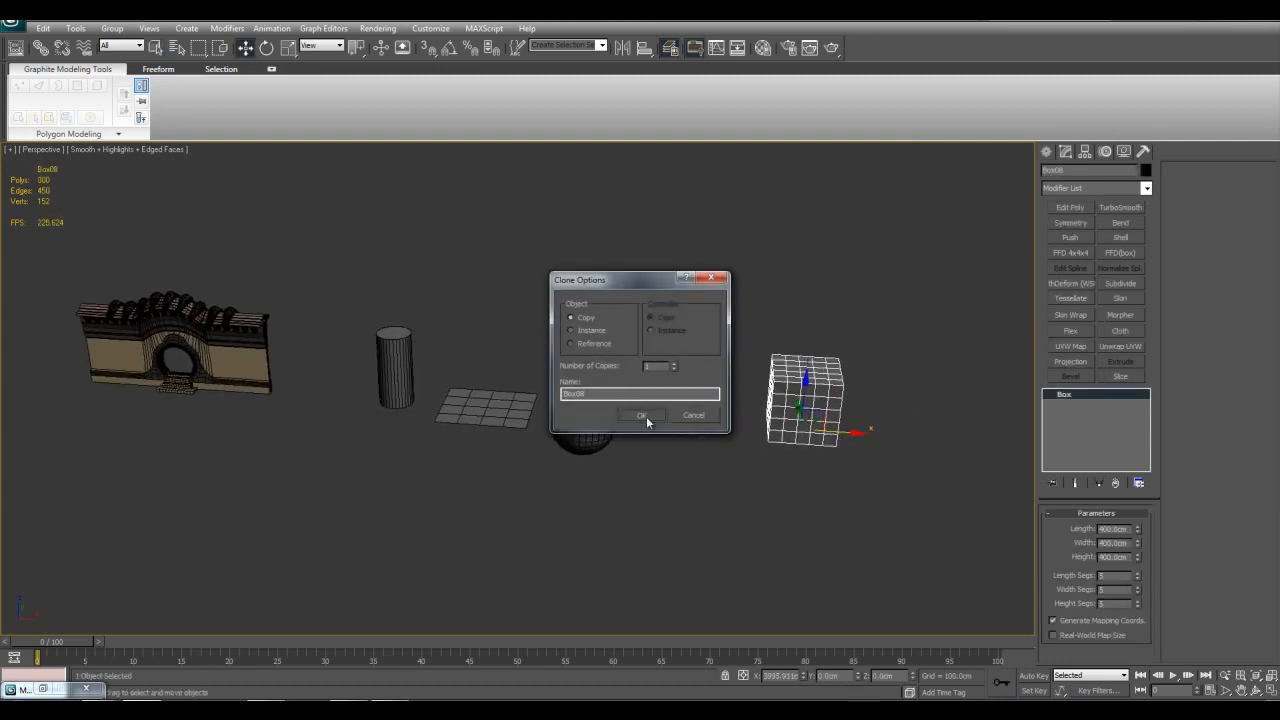
{"action": "left_click", "coordinate": [641, 415]}
Step: Isolate the copied box and add an Edit Poly modifier to it
{"action": "key", "text": "q"}
{"action": "key", "text": "alt+q"}
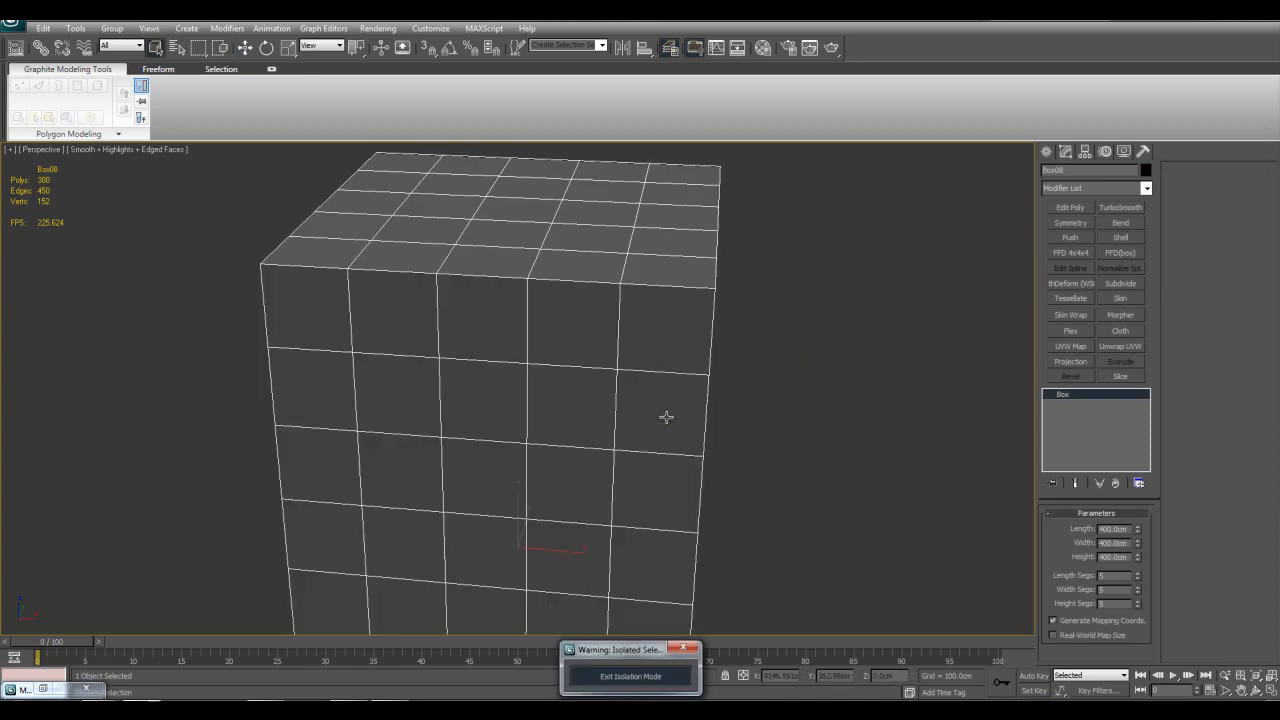
{"action": "left_click", "coordinate": [1073, 210]}
{"action": "scroll", "coordinate": [716, 270], "scroll_direction": "down", "scroll_amount": 3}
Step: Try to keep only one corner of the box by growing the corner's polygon selection twice, inverting it and deleting the rest
{"action": "key", "text": "1"}
{"action": "left_click", "coordinate": [628, 341]}
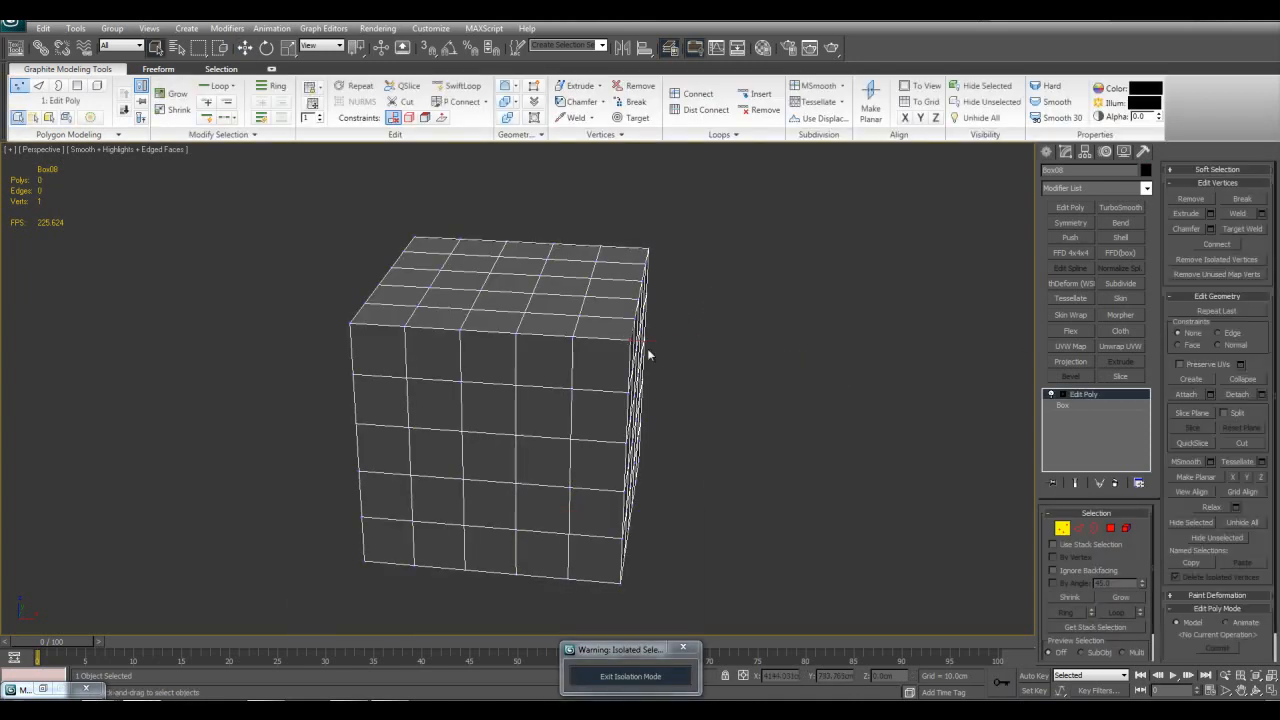
{"action": "left_click", "coordinate": [1110, 527], "text": "ctrl"}
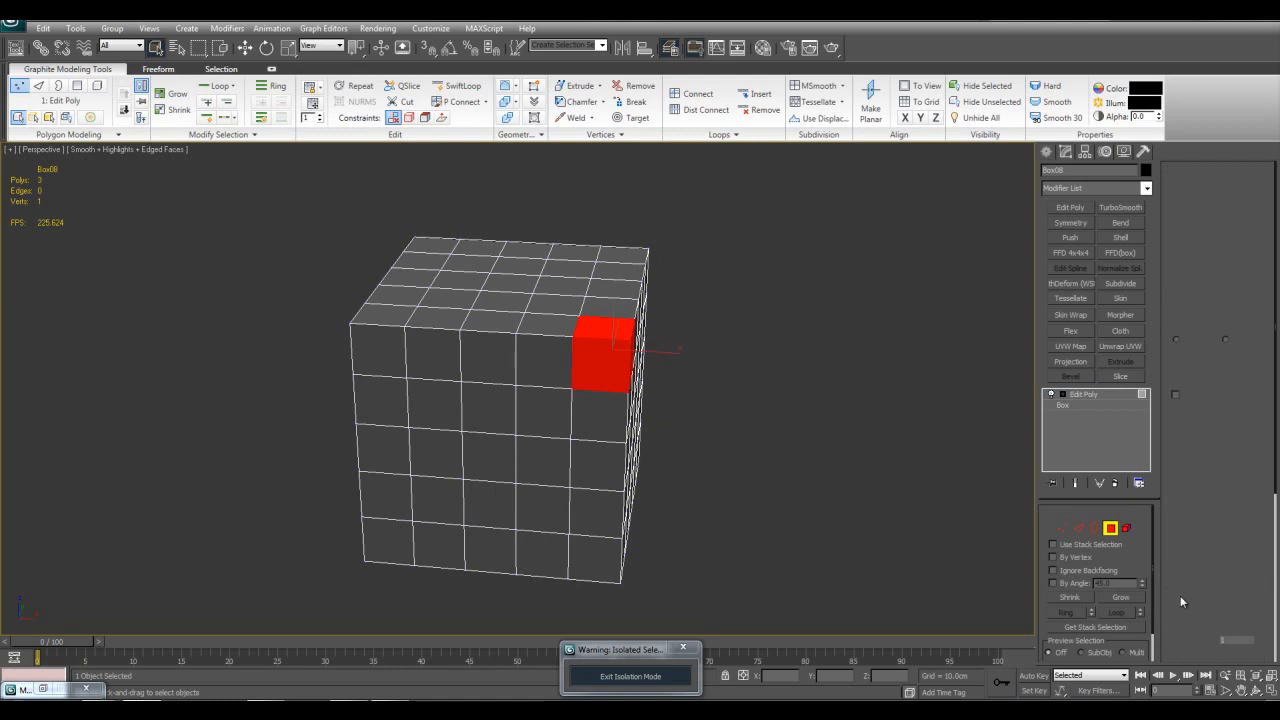
{"action": "left_click", "coordinate": [1120, 597]}
{"action": "left_click", "coordinate": [1120, 597]}
{"action": "middle_click_drag", "start_coordinate": [854, 477], "coordinate": [834, 481], "text": "alt"}
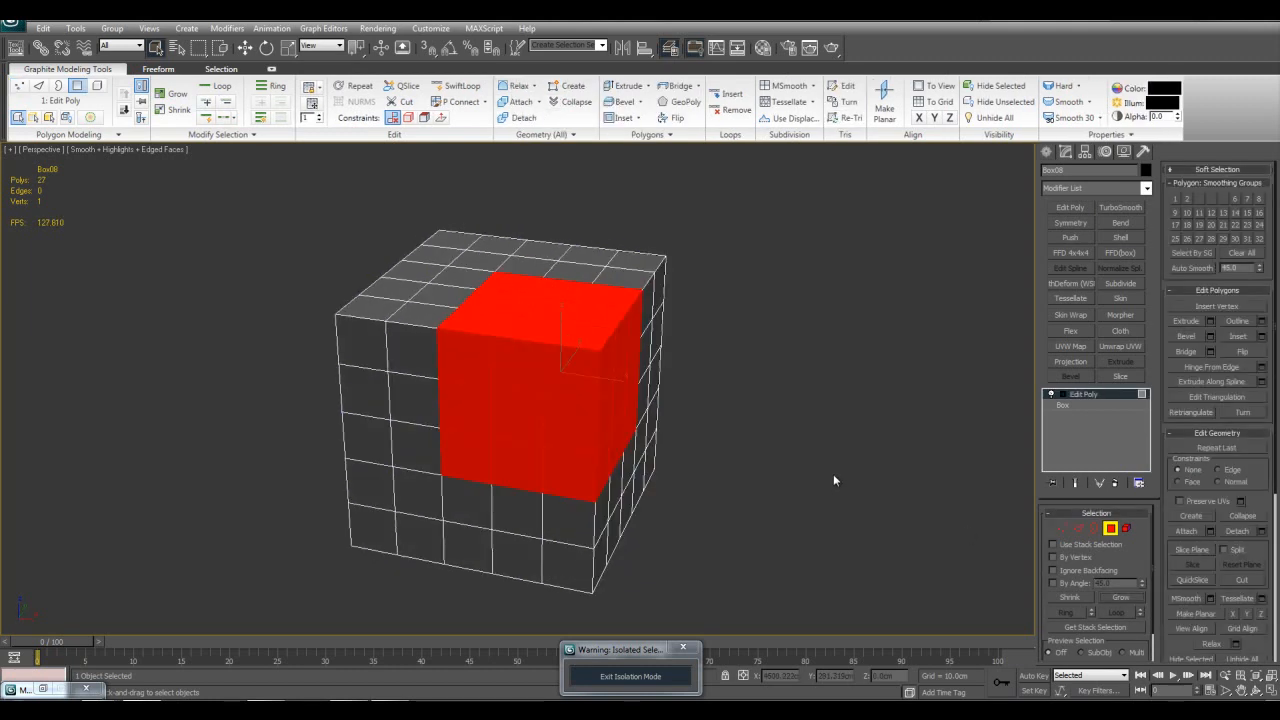
{"action": "key", "text": "ctrl+i"}
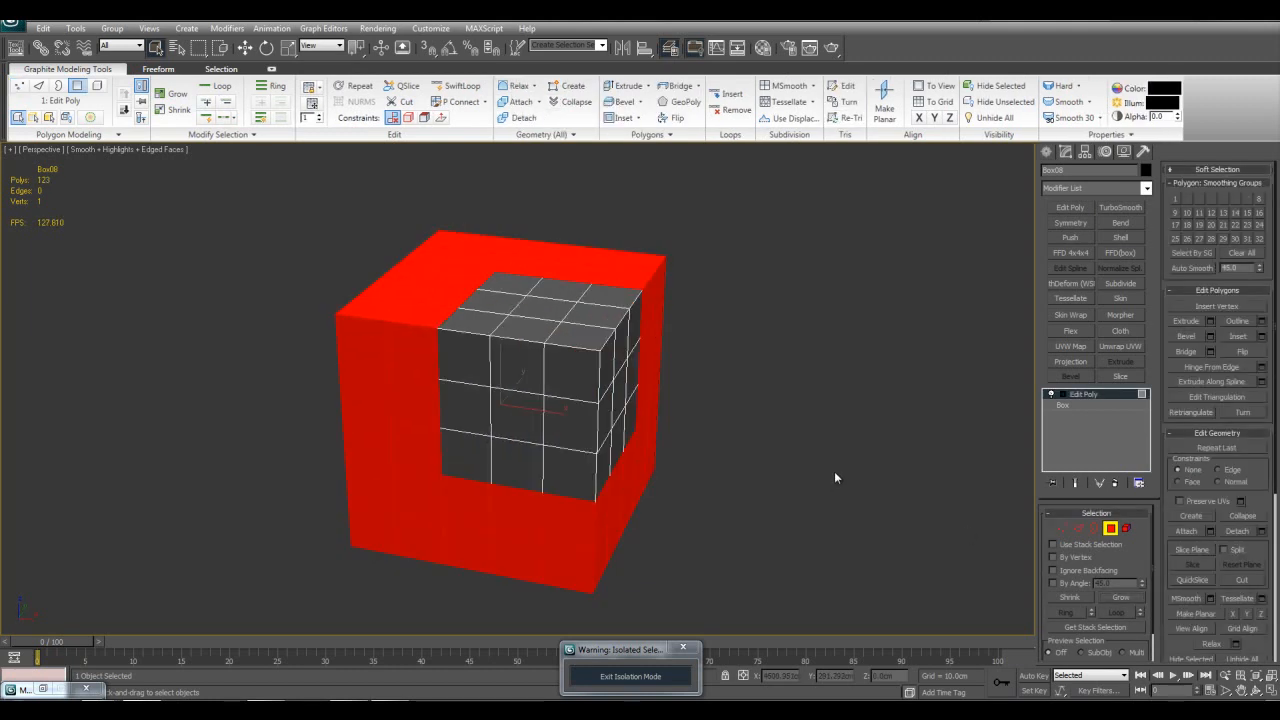
{"action": "key", "text": "Delete"}
Step: Connect one ring of front top edges and one ring of vertical edges to add two loops around the box's middle
{"action": "key", "text": "2"}
{"action": "middle_click_drag", "start_coordinate": [645, 342], "coordinate": [606, 357], "text": "alt"}
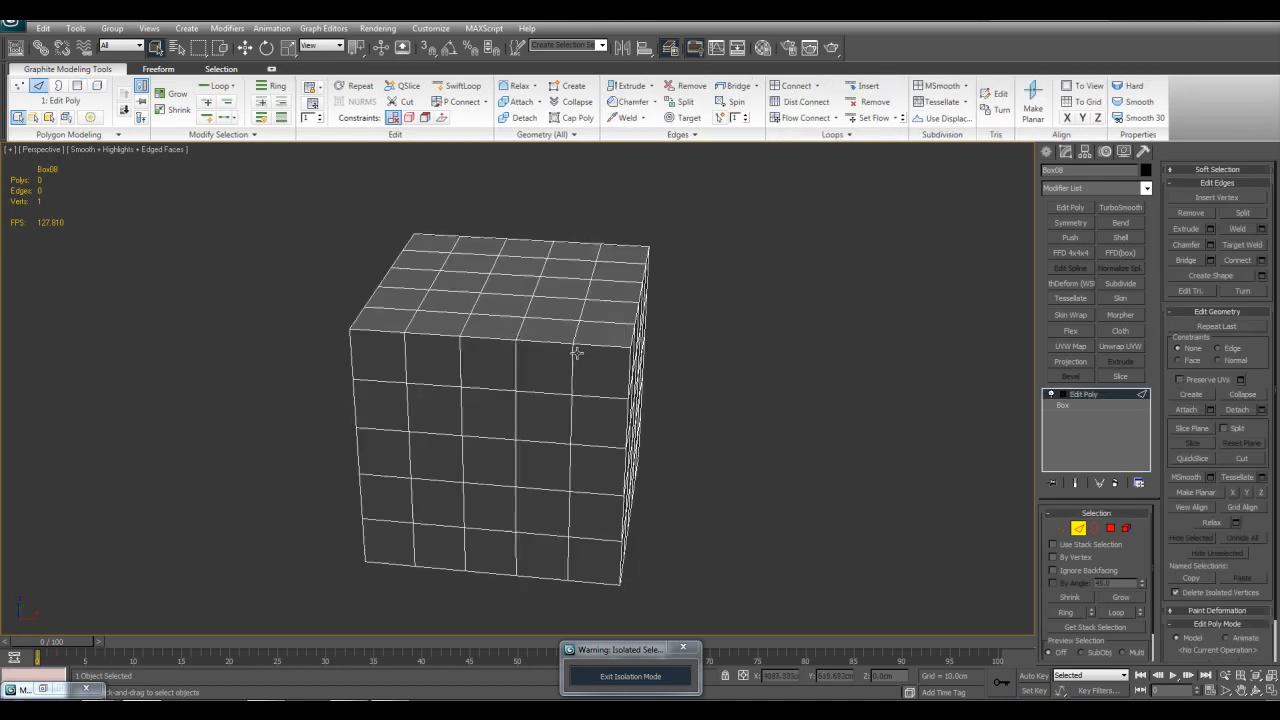
{"action": "left_click", "coordinate": [494, 340]}
{"action": "key", "text": "alt+r"}
{"action": "key", "text": "ctrl+shift+e"}
{"action": "left_click", "coordinate": [639, 387]}
{"action": "left_click", "coordinate": [622, 465]}
{"action": "key", "text": "alt+r"}
{"action": "key", "text": "ctrl+shift+e"}
{"action": "left_click", "coordinate": [636, 384]}
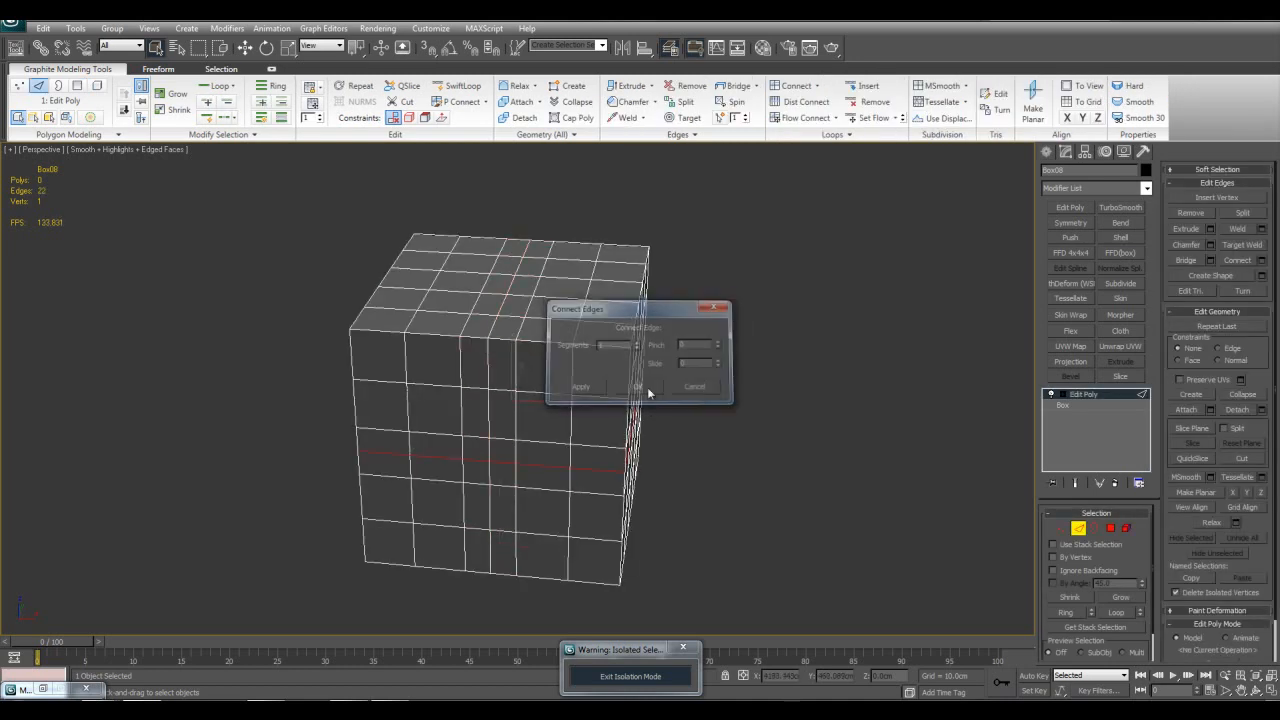
Step: Connect the edge ring in the remaining direction to add a third loop around the box's middle
{"action": "middle_click_drag", "start_coordinate": [636, 384], "coordinate": [611, 372], "text": "alt"}
{"action": "left_click", "coordinate": [583, 338]}
{"action": "key", "text": "alt+r"}
{"action": "key", "text": "ctrl+shift+e"}
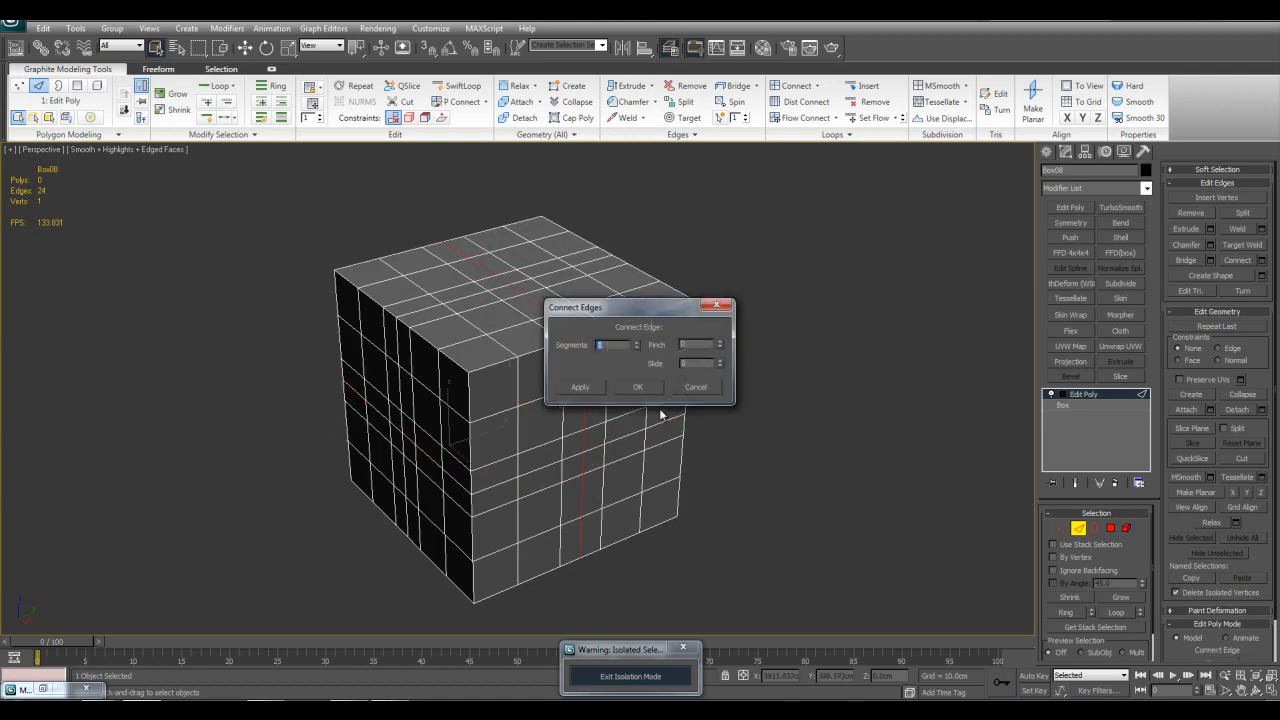
{"action": "left_click", "coordinate": [651, 389]}
Step: Reduce the box to one corner section by growing the polygon selection around a top corner, inverting it and deleting the rest
{"action": "key", "text": "4"}
{"action": "middle_click_drag", "start_coordinate": [709, 409], "coordinate": [666, 400], "text": "alt"}
{"action": "left_click", "coordinate": [501, 386]}
{"action": "left_click", "coordinate": [481, 392], "text": "ctrl"}
{"action": "left_click", "coordinate": [515, 349], "text": "ctrl"}
{"action": "middle_click_drag", "start_coordinate": [540, 362], "coordinate": [640, 385], "text": "alt"}
{"action": "left_click", "coordinate": [1115, 597]}
{"action": "key", "text": "ctrl+i"}
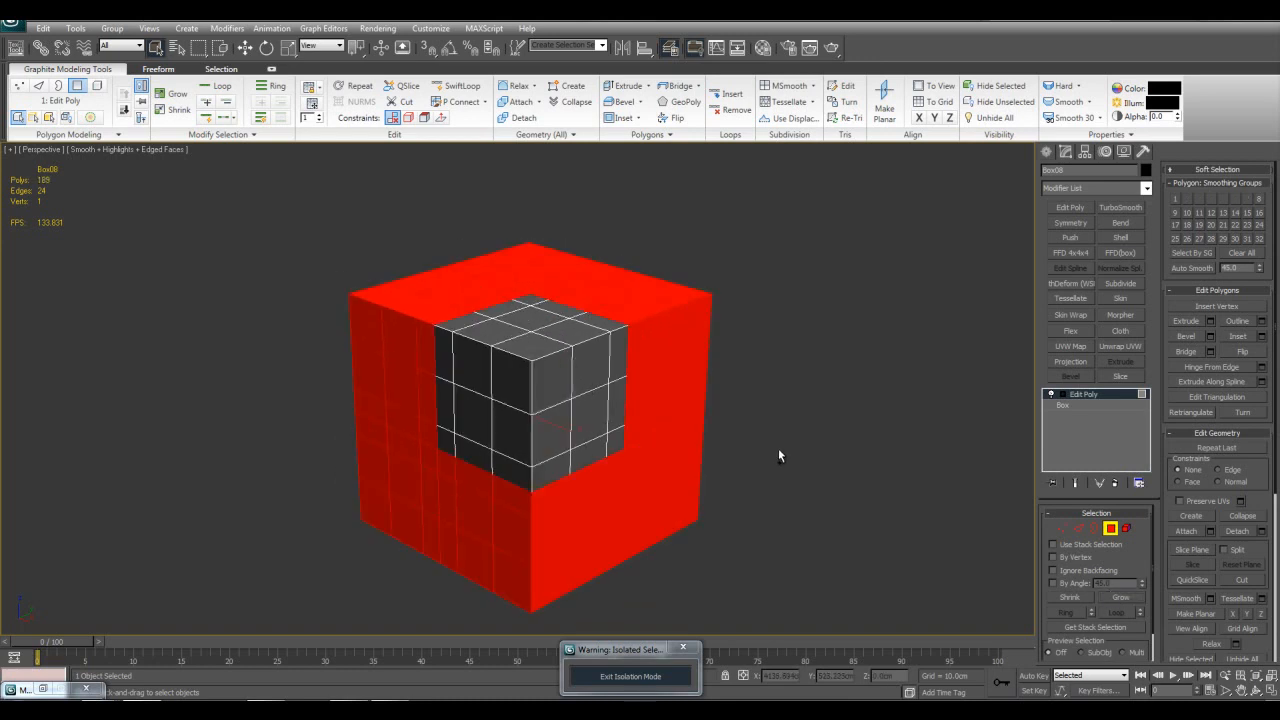
{"action": "key", "text": "Delete"}
{"action": "scroll", "coordinate": [751, 426], "scroll_direction": "up", "scroll_amount": 3}
{"action": "middle_click_drag", "start_coordinate": [706, 417], "coordinate": [749, 411]}
{"action": "key", "text": "4"}
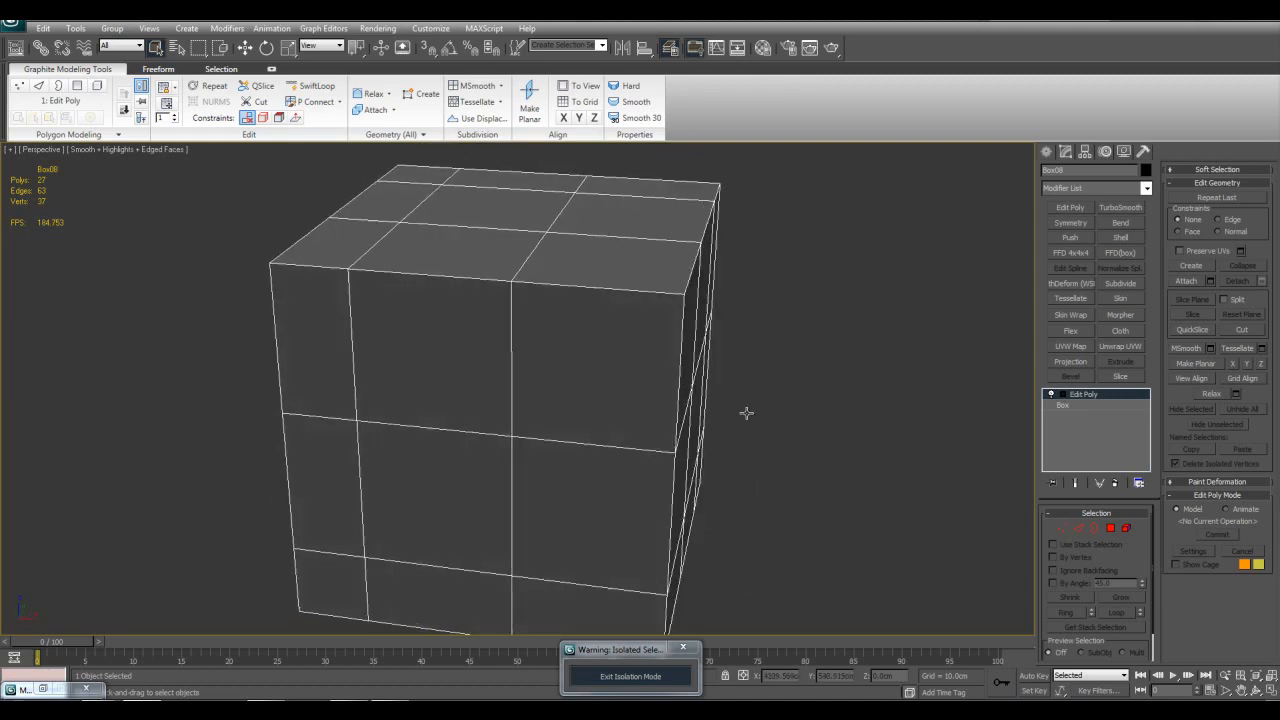
Step: Add a Symmetry modifier mirroring the corner piece along X, with a weld threshold of 0.01 cm
{"action": "left_click", "coordinate": [1061, 222]}
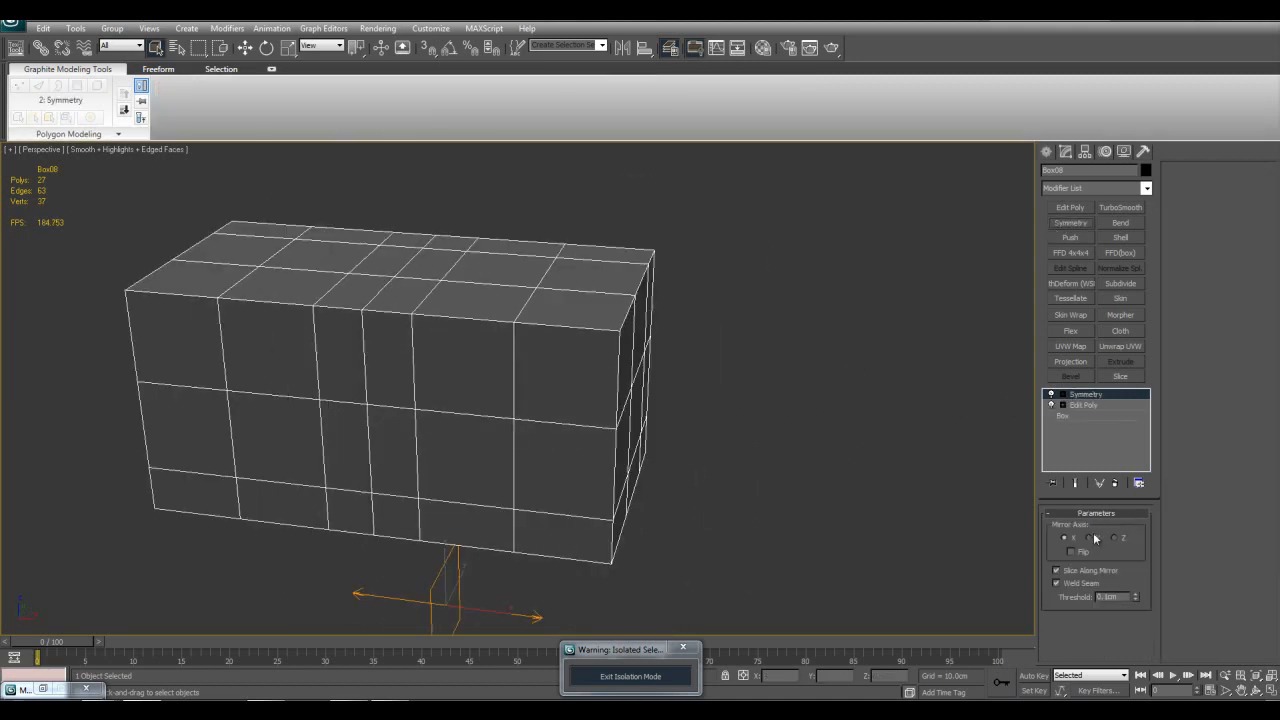
{"action": "left_click_drag", "start_coordinate": [1122, 598], "coordinate": [986, 571]}
{"action": "type", "text": "0.01"}
{"action": "key", "text": "Return"}
{"action": "middle_click_drag", "start_coordinate": [950, 453], "coordinate": [952, 402]}
Step: Add a second Symmetry modifier mirroring the box piece along Y, with Flip enabled
{"action": "left_click", "coordinate": [1070, 222]}
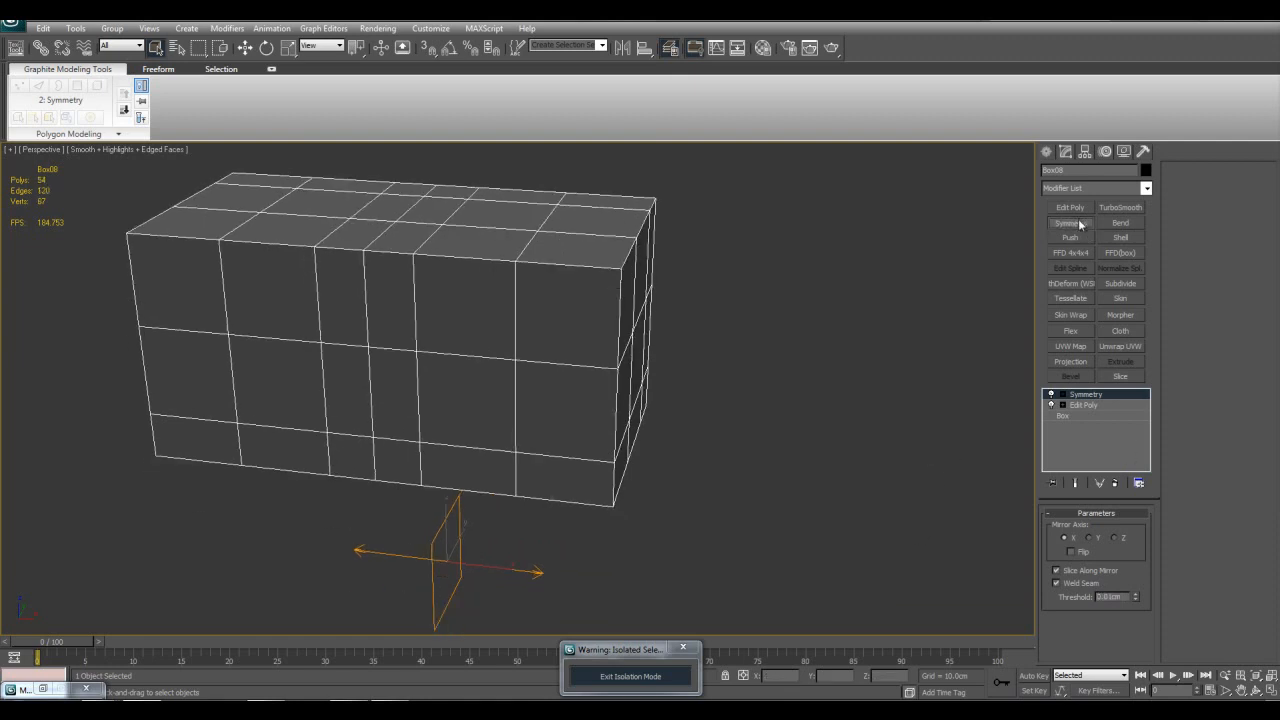
{"action": "left_click", "coordinate": [1096, 539]}
{"action": "left_click", "coordinate": [1074, 551]}
{"action": "left_click_drag", "start_coordinate": [1122, 598], "coordinate": [1080, 561]}
{"action": "middle_click_drag", "start_coordinate": [791, 463], "coordinate": [793, 463]}
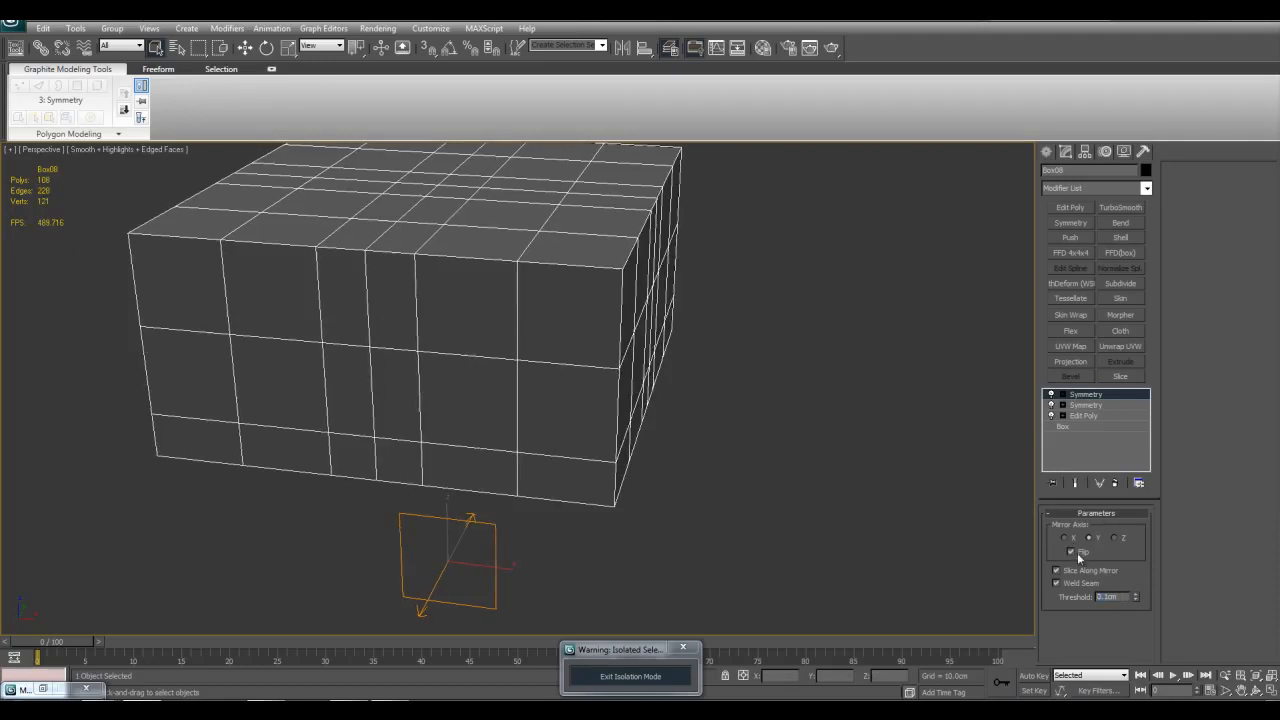
{"action": "left_click", "coordinate": [1074, 551]}
{"action": "left_click", "coordinate": [1086, 551]}
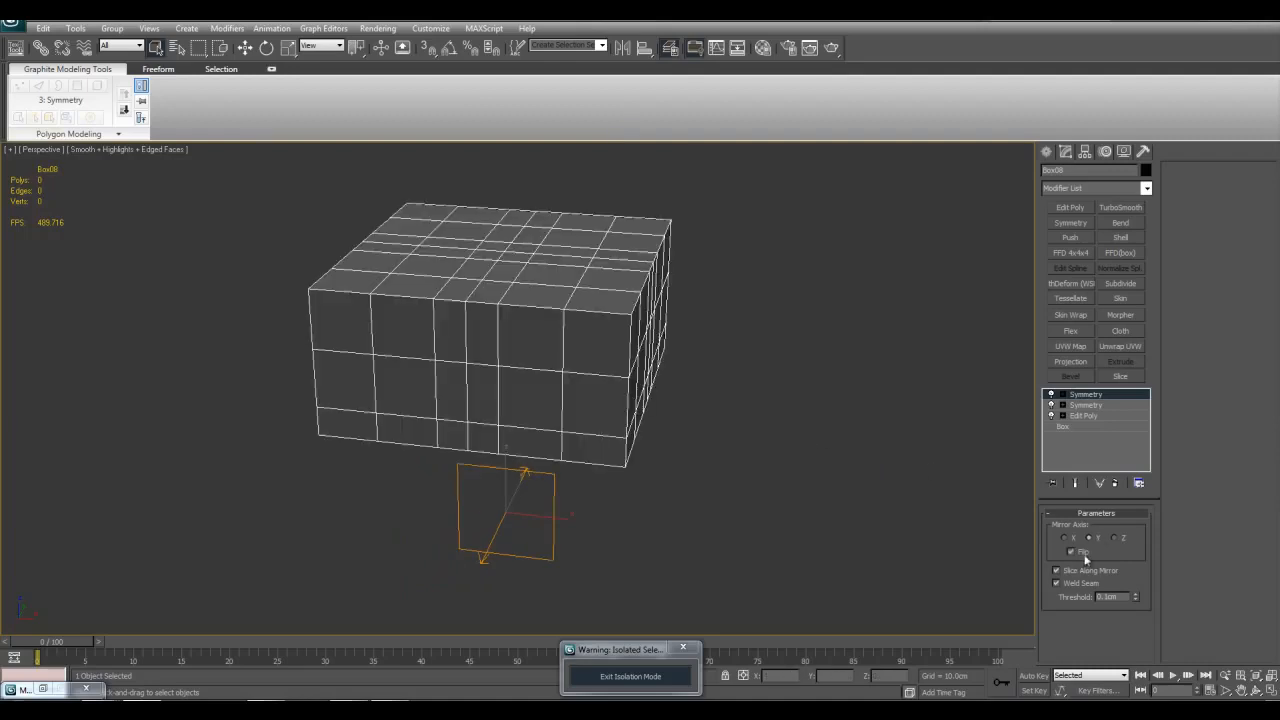
Step: Add a third Symmetry modifier mirroring the piece along Z
{"action": "left_click", "coordinate": [1070, 223]}
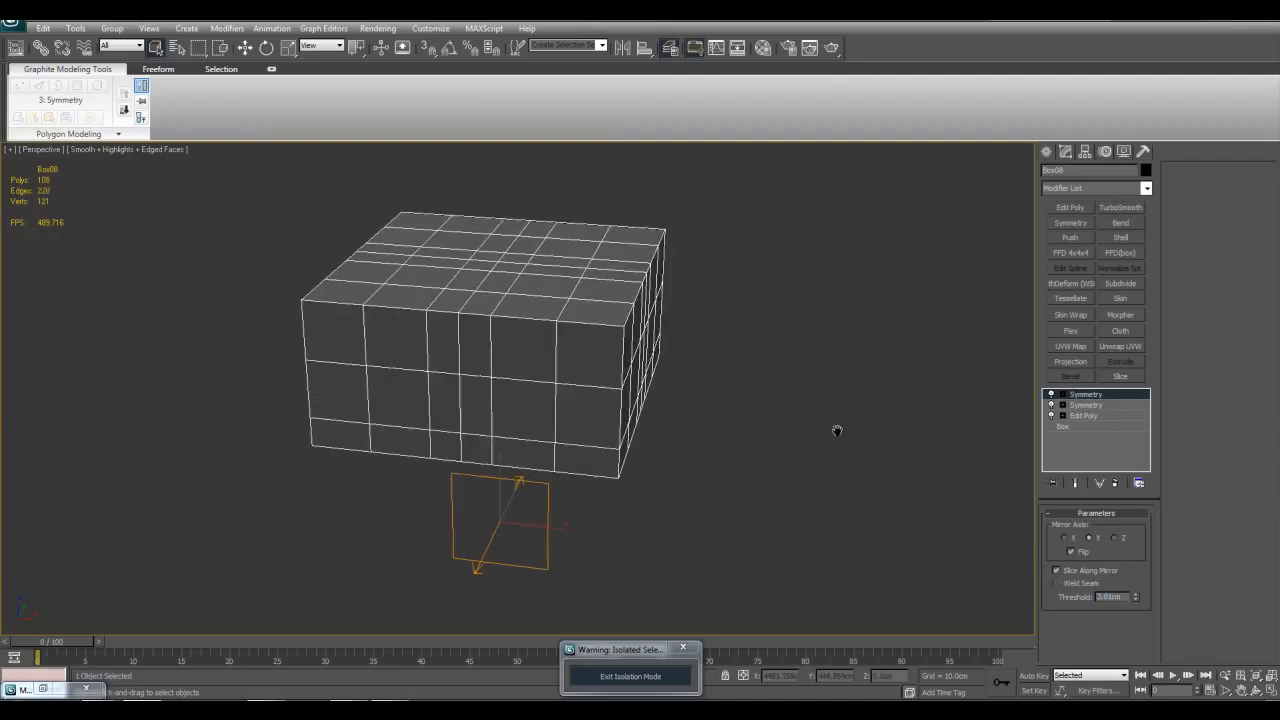
{"action": "left_click", "coordinate": [1115, 539]}
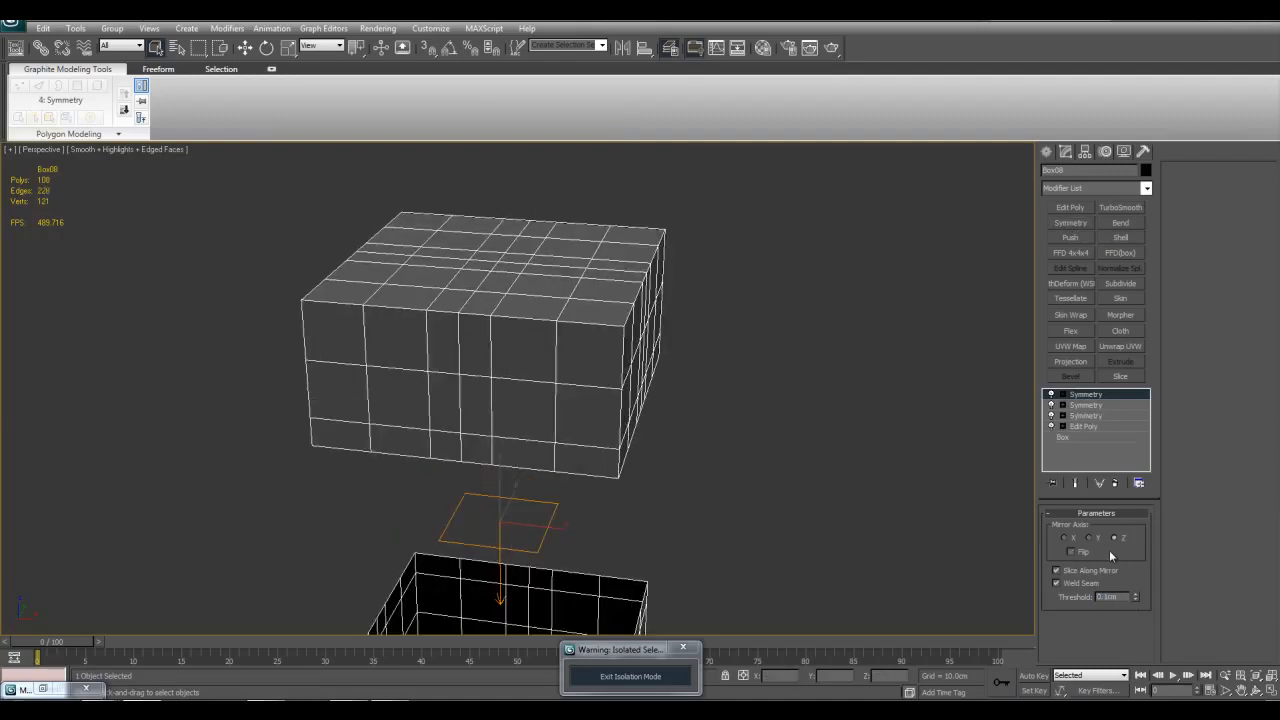
{"action": "scroll", "coordinate": [793, 487], "scroll_direction": "down", "scroll_amount": 3}
{"action": "middle_click_drag", "start_coordinate": [789, 475], "coordinate": [757, 437], "text": "alt"}
Step: Switch off the three Symmetry modifiers and the Edit Poly modifier to compare with the original box
{"action": "left_click", "coordinate": [1051, 395]}
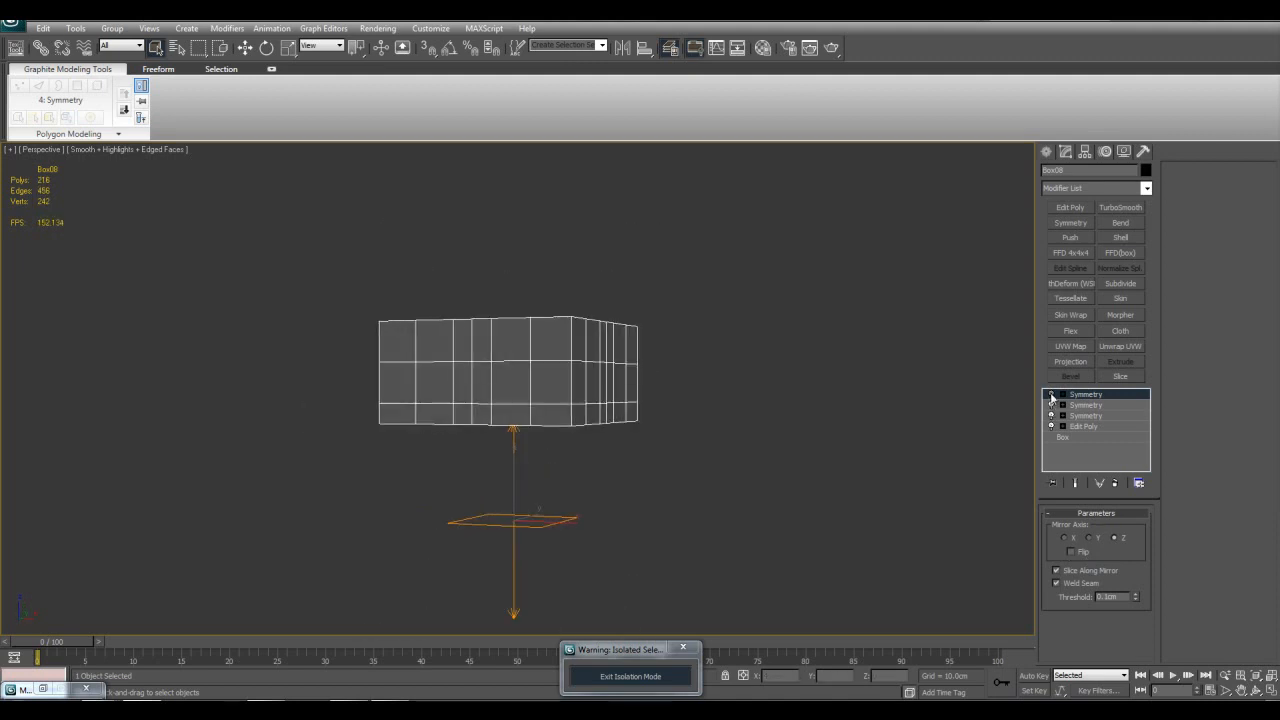
{"action": "middle_click_drag", "start_coordinate": [854, 426], "coordinate": [737, 391], "text": "alt"}
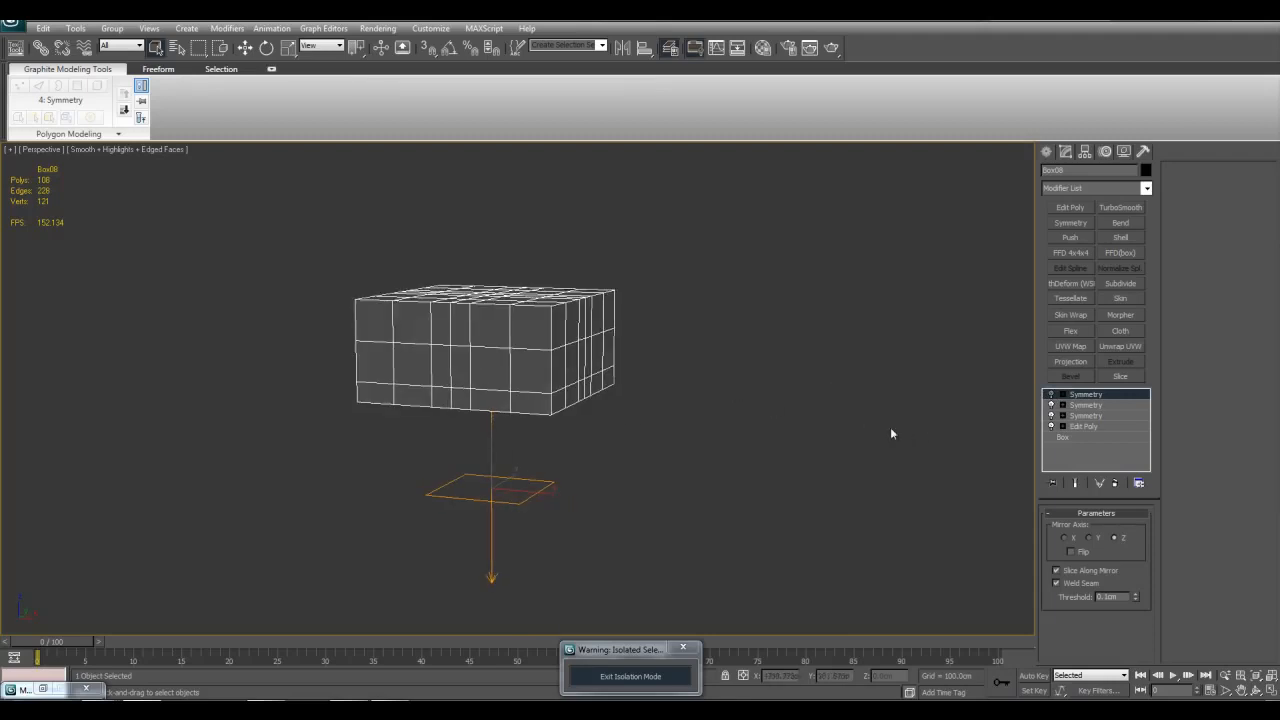
{"action": "left_click", "coordinate": [1051, 405]}
{"action": "left_click", "coordinate": [1051, 416]}
{"action": "left_click", "coordinate": [1051, 427]}
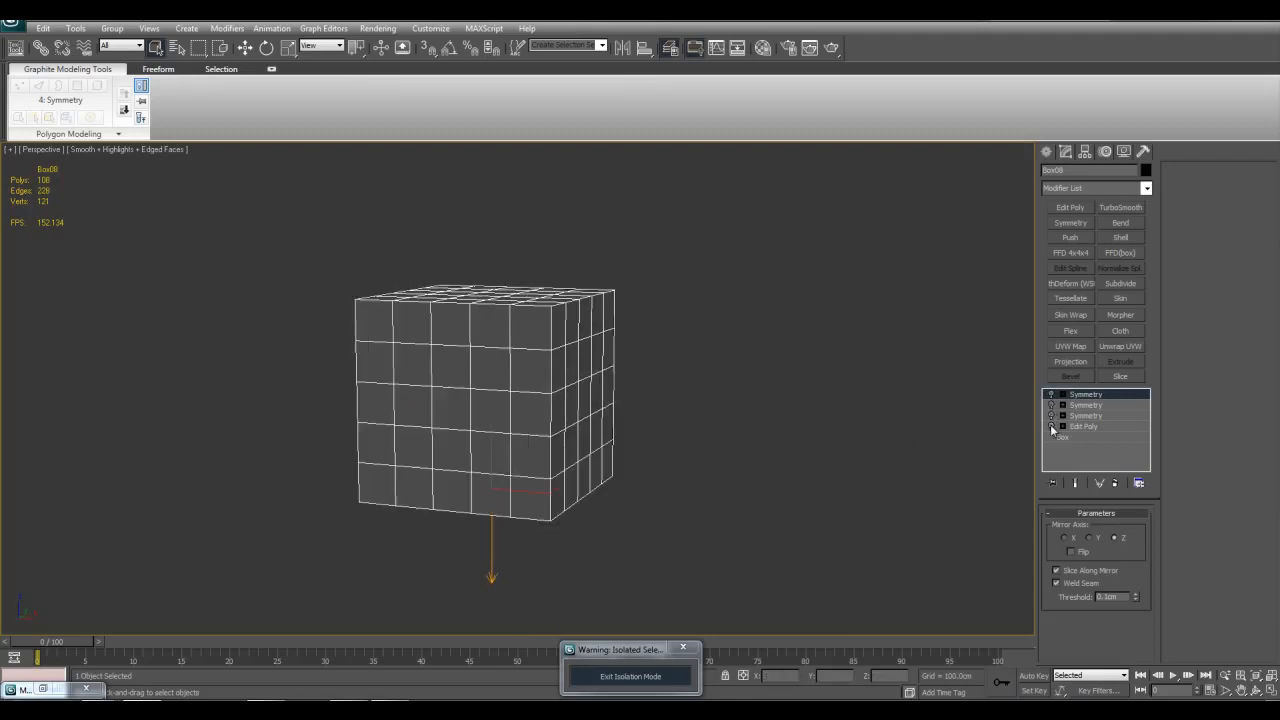
{"action": "key", "text": "w"}
{"action": "middle_click_drag", "start_coordinate": [660, 476], "coordinate": [571, 518], "text": "alt"}
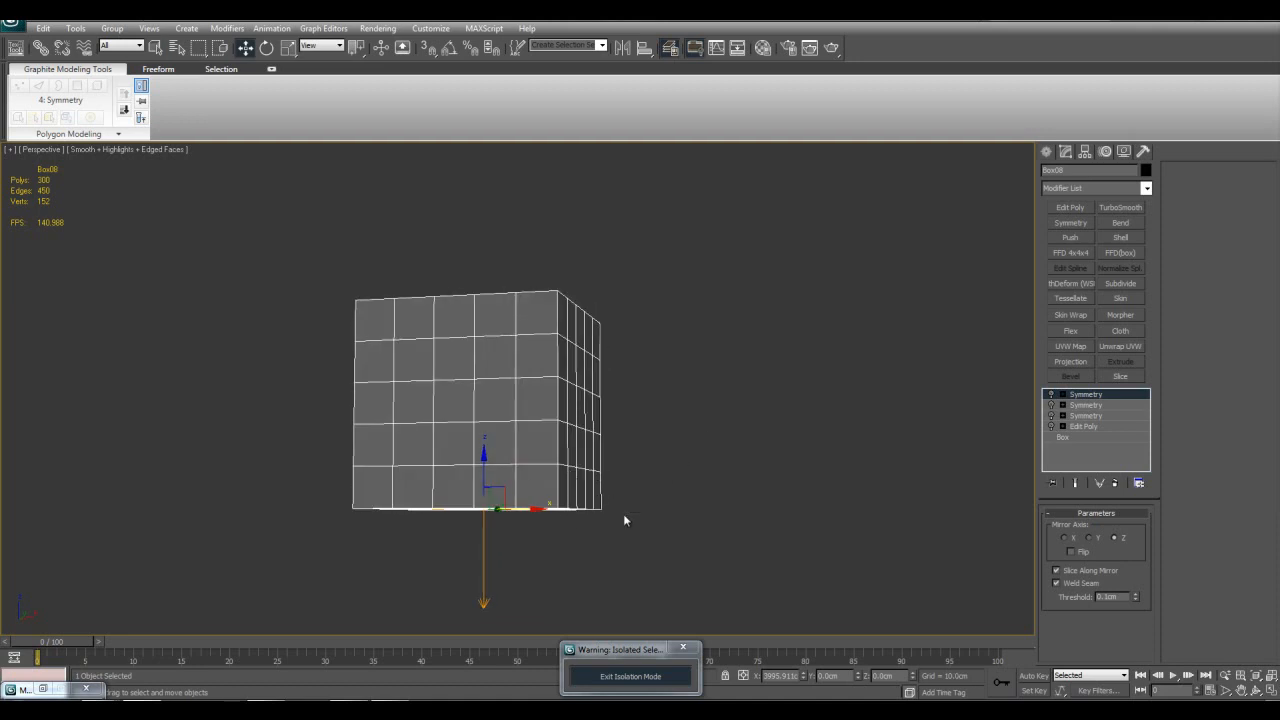
{"action": "mouse_move", "coordinate": [631, 476]}
{"action": "middle_mouse_down", "text": "alt"}
{"action": "mouse_move", "coordinate": [620, 491]}
{"action": "mouse_move", "coordinate": [640, 480]}
{"action": "middle_mouse_up", "text": "alt"}
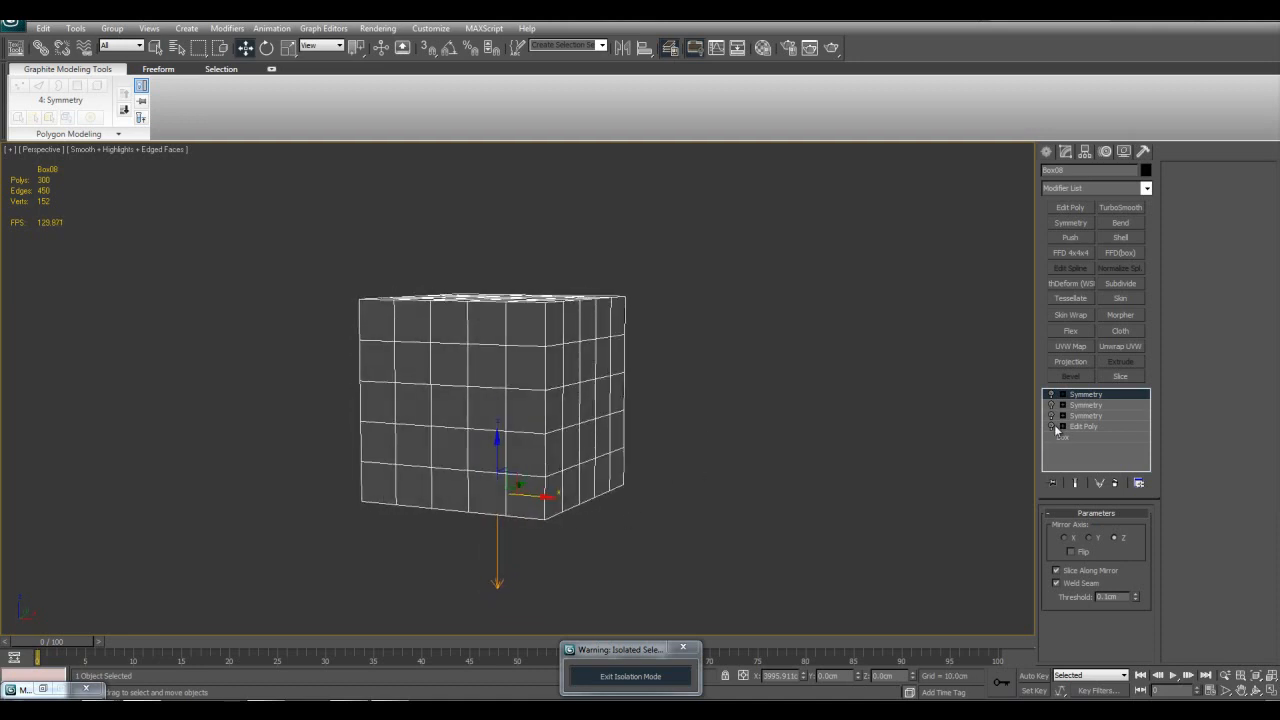
Step: Switch the Edit Poly modifier and all three Symmetry modifiers back on
{"action": "left_click", "coordinate": [1051, 427]}
{"action": "left_click", "coordinate": [1051, 416]}
{"action": "left_click", "coordinate": [1051, 405]}
{"action": "left_click", "coordinate": [1051, 394]}
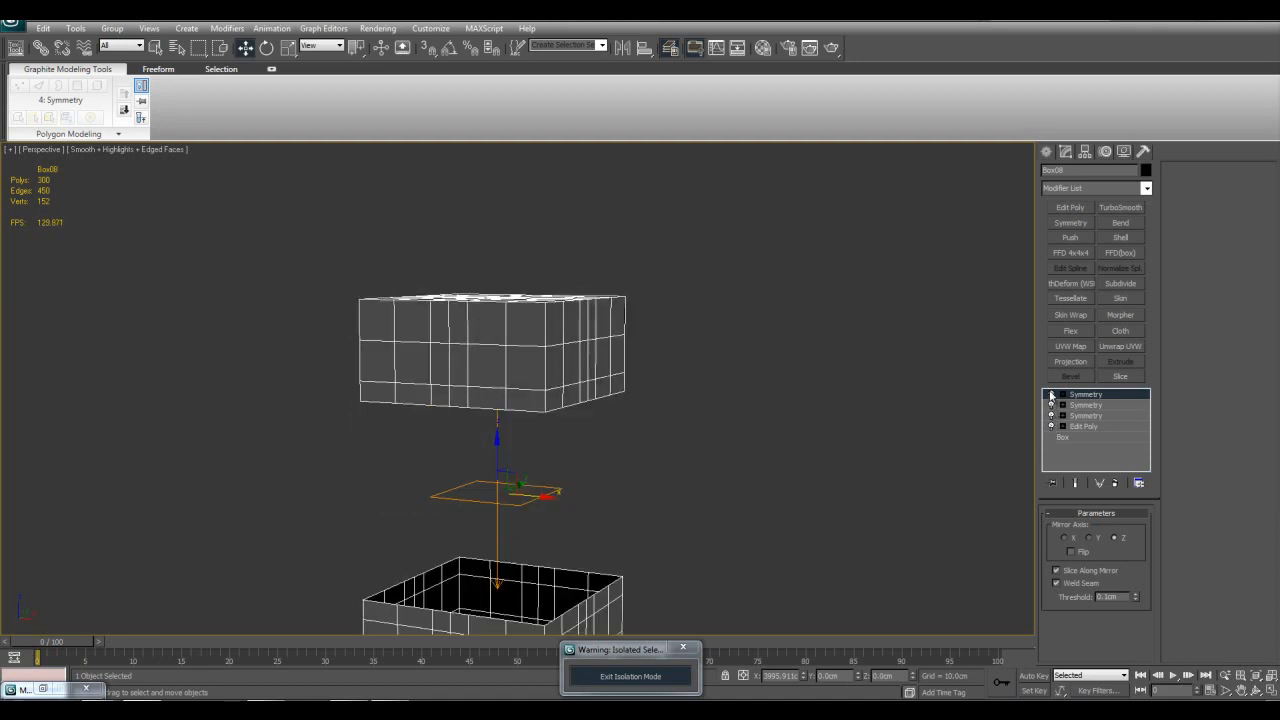
{"action": "middle_click_drag", "start_coordinate": [654, 458], "coordinate": [704, 396]}
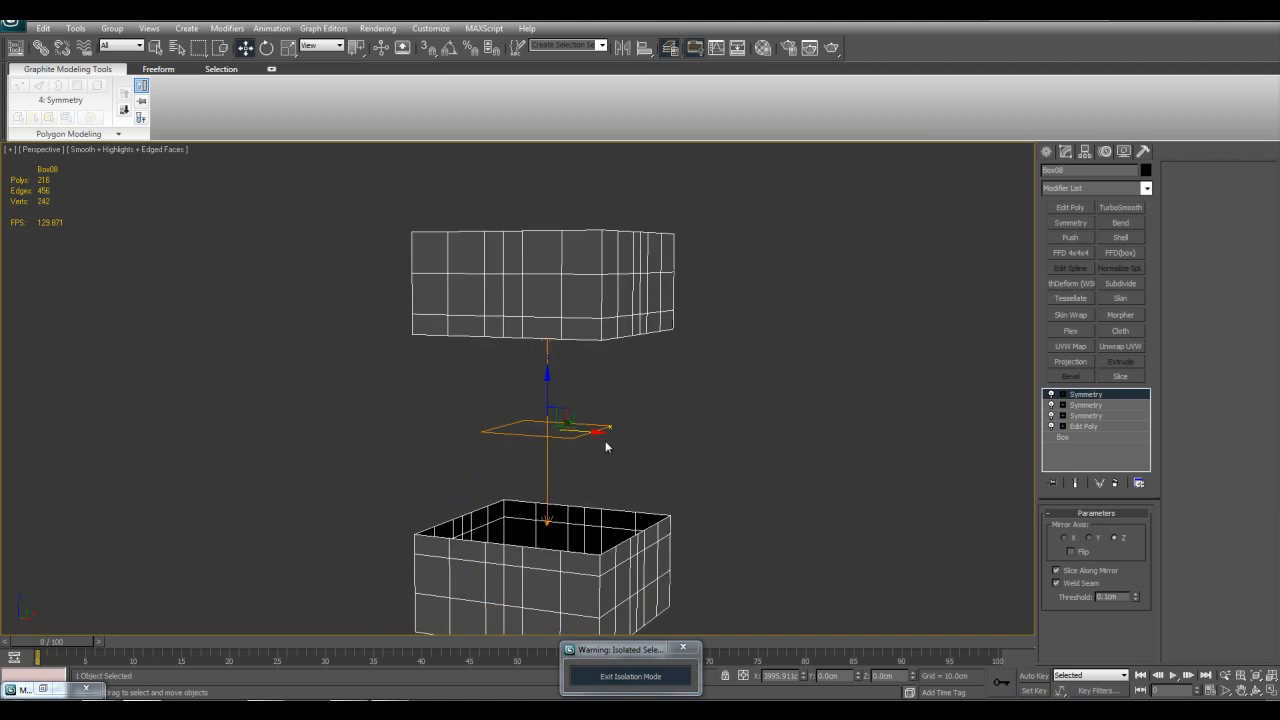
Step: Activate the Mirror sub-object of the uppermost Symmetry modifier and show it in the maximized Front view
{"action": "left_click", "coordinate": [1064, 395]}
{"action": "middle_click_drag", "start_coordinate": [866, 412], "coordinate": [808, 430], "text": "alt"}
{"action": "left_click", "coordinate": [1086, 406]}
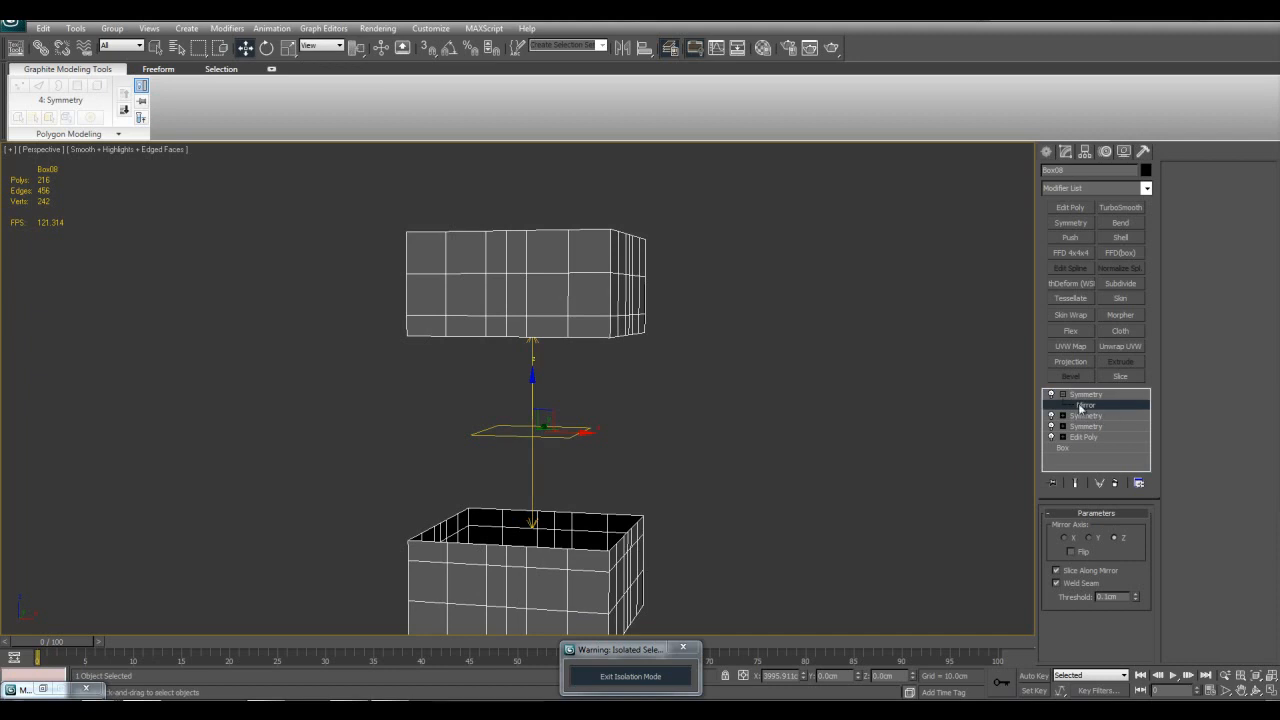
{"action": "middle_click_drag", "start_coordinate": [763, 414], "coordinate": [811, 431]}
{"action": "key", "text": "alt+w"}
{"action": "right_click", "coordinate": [782, 293]}
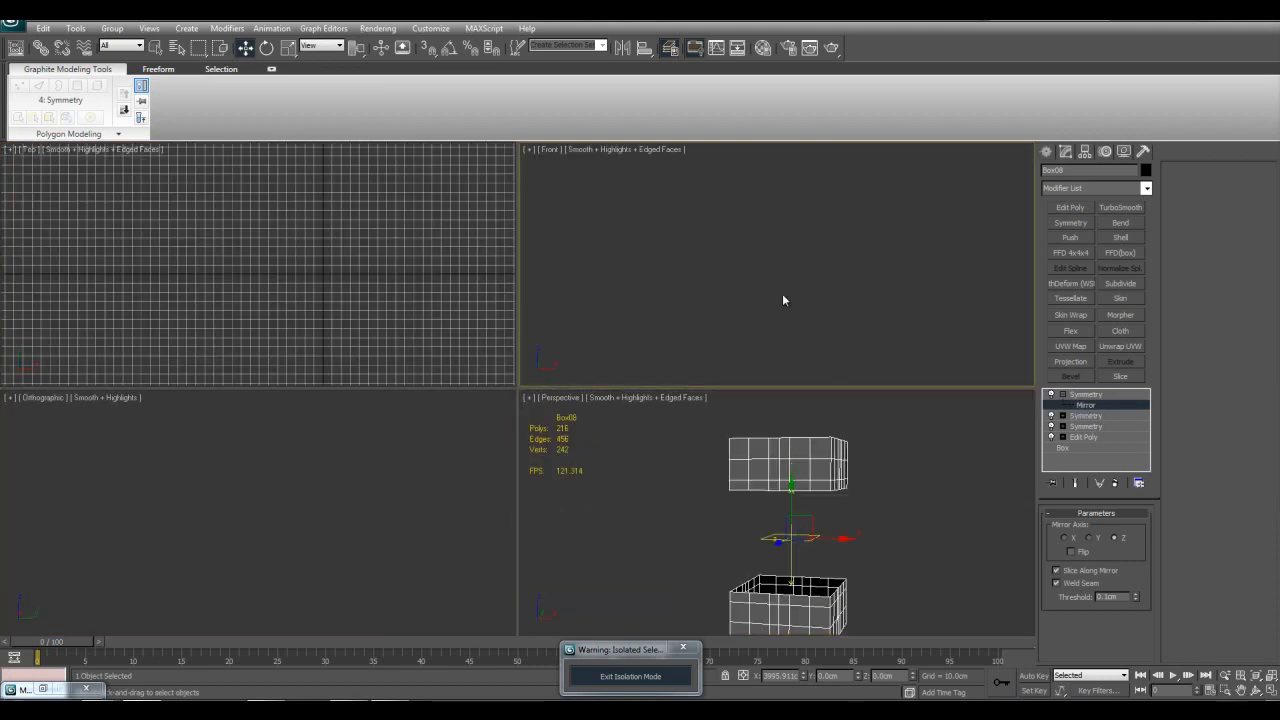
{"action": "key", "text": "alt+w"}
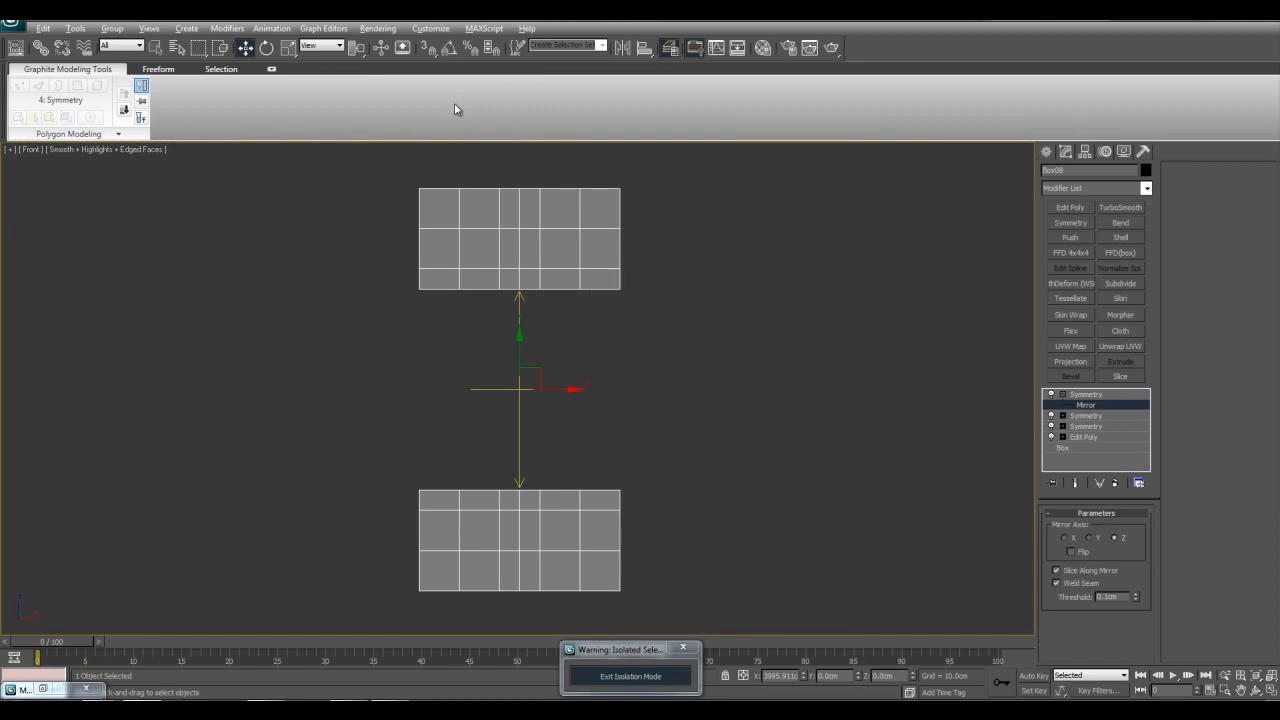
Step: Turn on snapping and move the mirror gizmo up to the lower edge of the box's upper half
{"action": "right_click", "coordinate": [427, 52]}
{"action": "left_click", "coordinate": [721, 265]}
{"action": "middle_click_drag", "start_coordinate": [573, 318], "coordinate": [617, 366]}
{"action": "left_click_drag", "start_coordinate": [561, 440], "coordinate": [606, 417]}
{"action": "scroll", "coordinate": [593, 459], "scroll_direction": "up", "scroll_amount": 2}
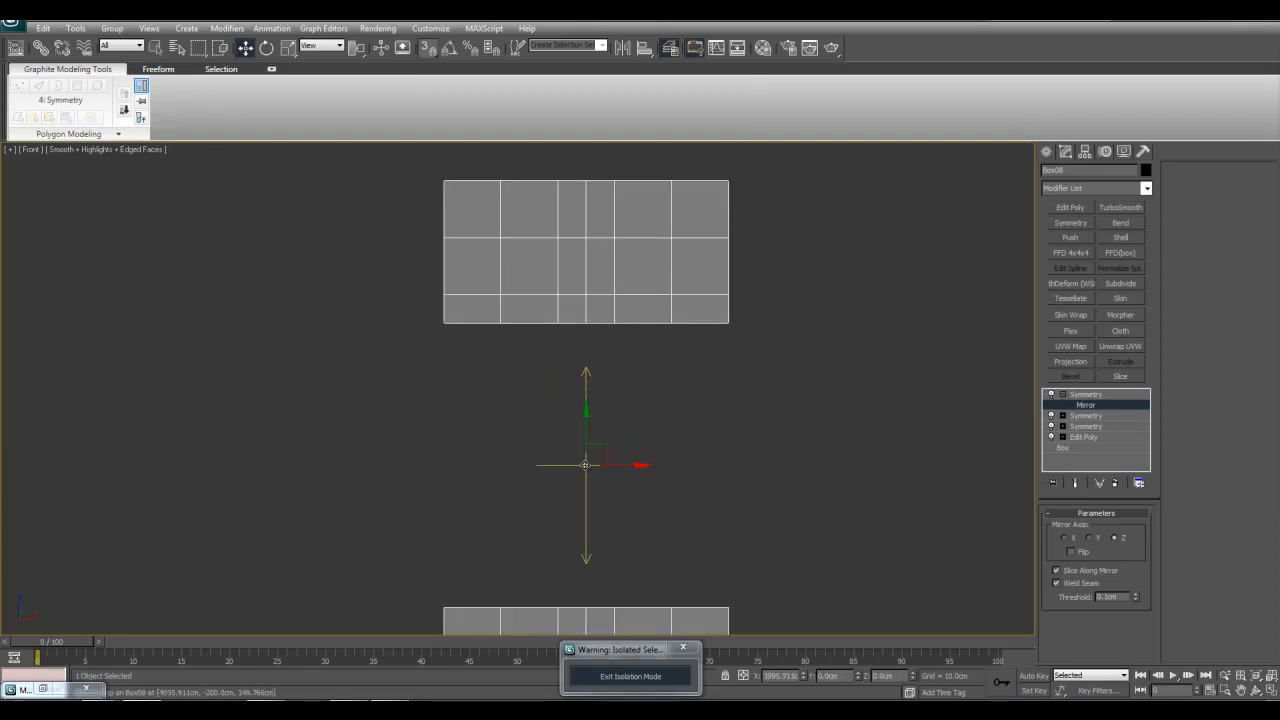
{"action": "left_click_drag", "start_coordinate": [586, 464], "coordinate": [586, 322]}
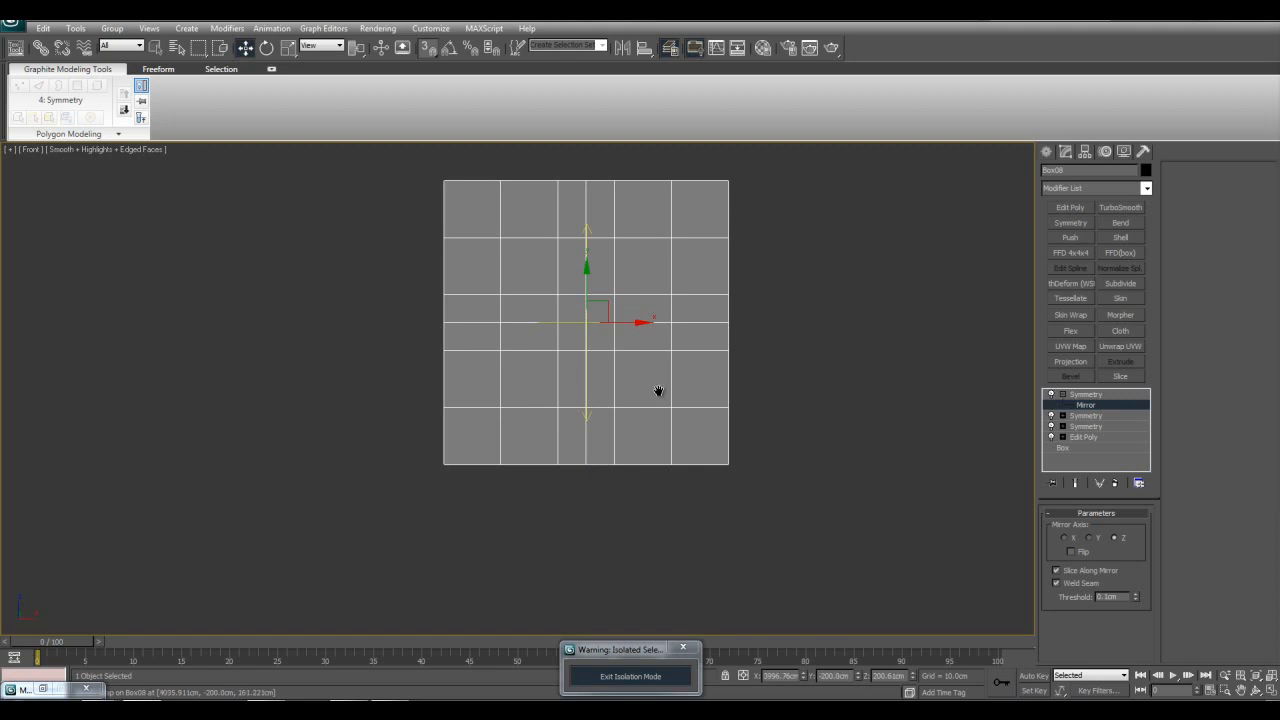
Step: Return to the maximized Perspective view and leave the Mirror sub-object level
{"action": "middle_click_drag", "start_coordinate": [646, 390], "coordinate": [628, 391]}
{"action": "key", "text": "alt+w"}
{"action": "left_click", "coordinate": [763, 517]}
{"action": "key", "text": "alt+w"}
{"action": "middle_click_drag", "start_coordinate": [765, 515], "coordinate": [812, 512], "text": "alt"}
{"action": "key", "text": "1"}
{"action": "key", "text": "q"}
{"action": "scroll", "coordinate": [620, 334], "scroll_direction": "up", "scroll_amount": 3}
{"action": "middle_click_drag", "start_coordinate": [697, 414], "coordinate": [703, 407], "text": "alt"}
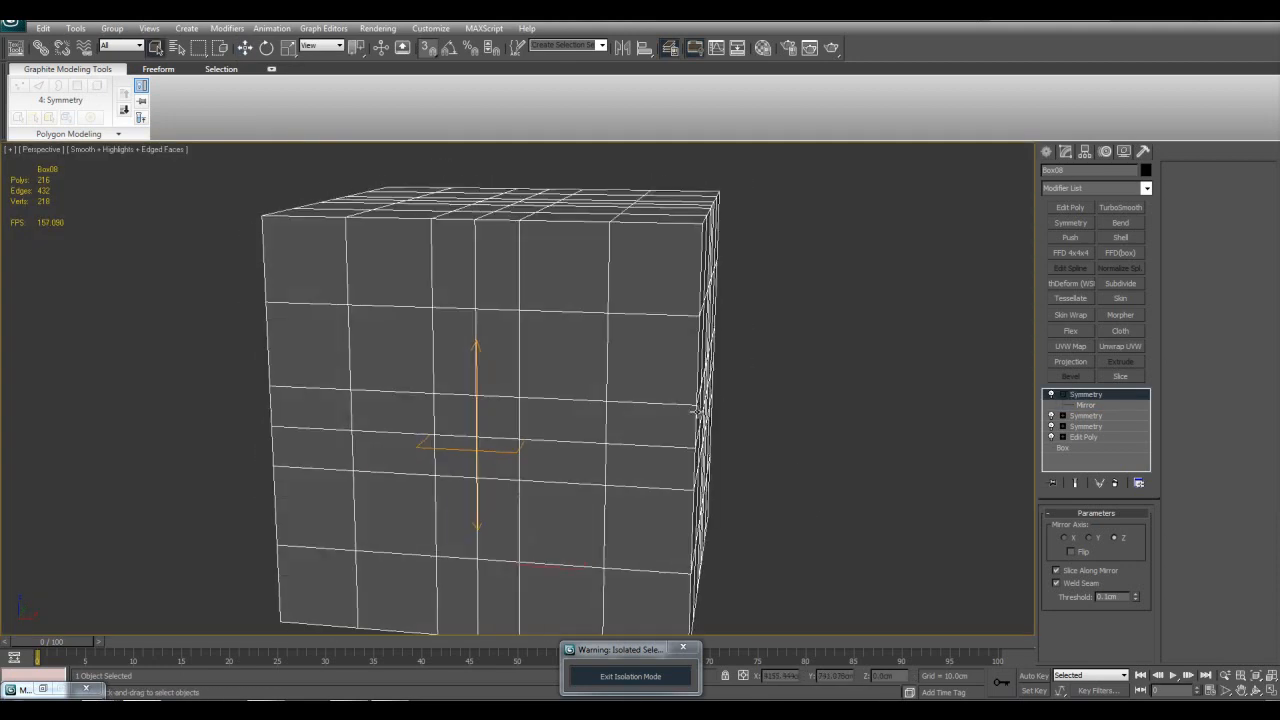
{"action": "middle_click_drag", "start_coordinate": [818, 390], "coordinate": [824, 402], "text": "alt"}
Step: Add a second Edit Poly modifier directly below the three Symmetry modifiers and enter its vertex level
{"action": "left_click", "coordinate": [1068, 400]}
{"action": "left_click", "coordinate": [1093, 426]}
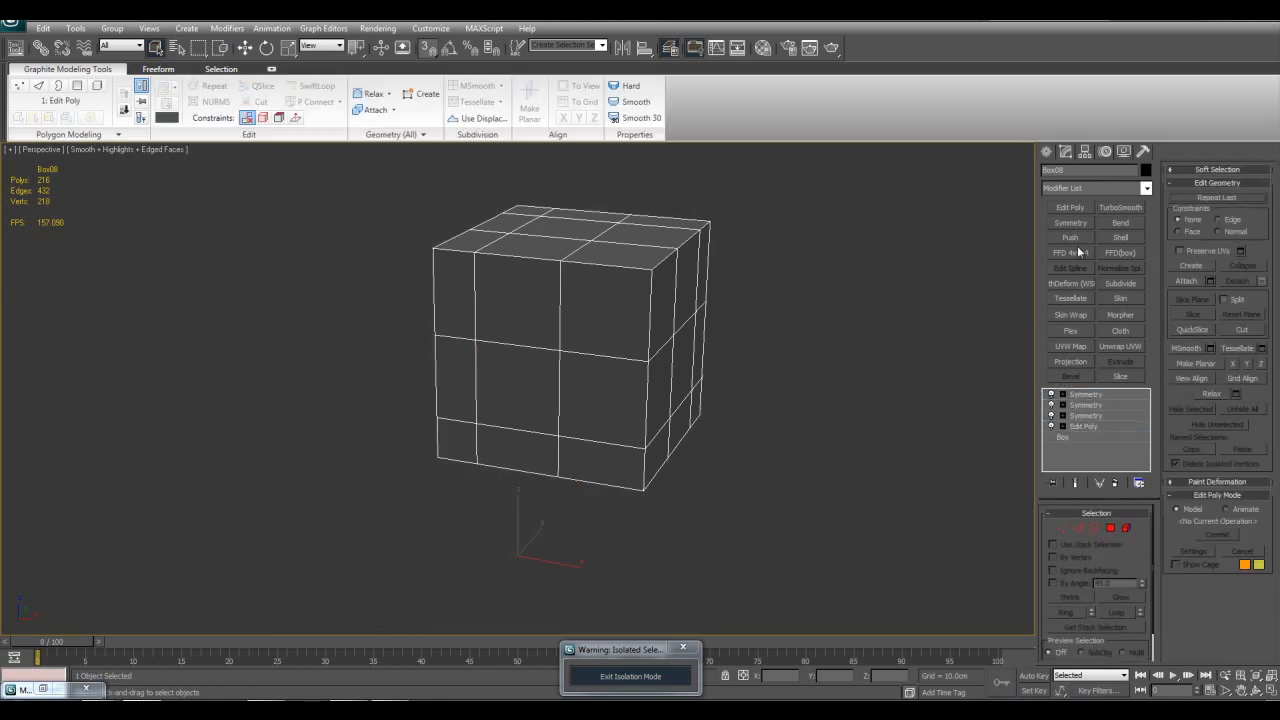
{"action": "left_click", "coordinate": [1079, 209]}
{"action": "middle_click_drag", "start_coordinate": [868, 270], "coordinate": [894, 288]}
{"action": "key", "text": "1"}
Step: Try moving the selected top corner vertices with the mirrored end result shown
{"action": "left_click_drag", "start_coordinate": [600, 239], "coordinate": [716, 321]}
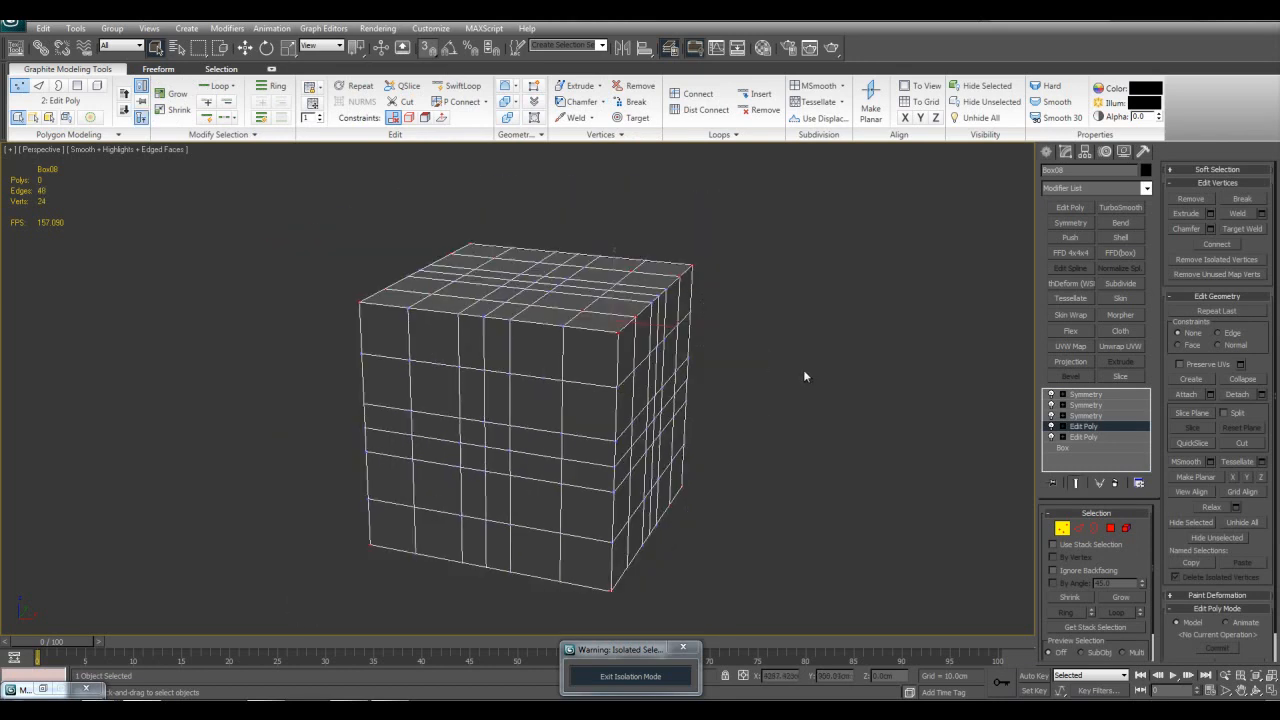
{"action": "key", "text": "w"}
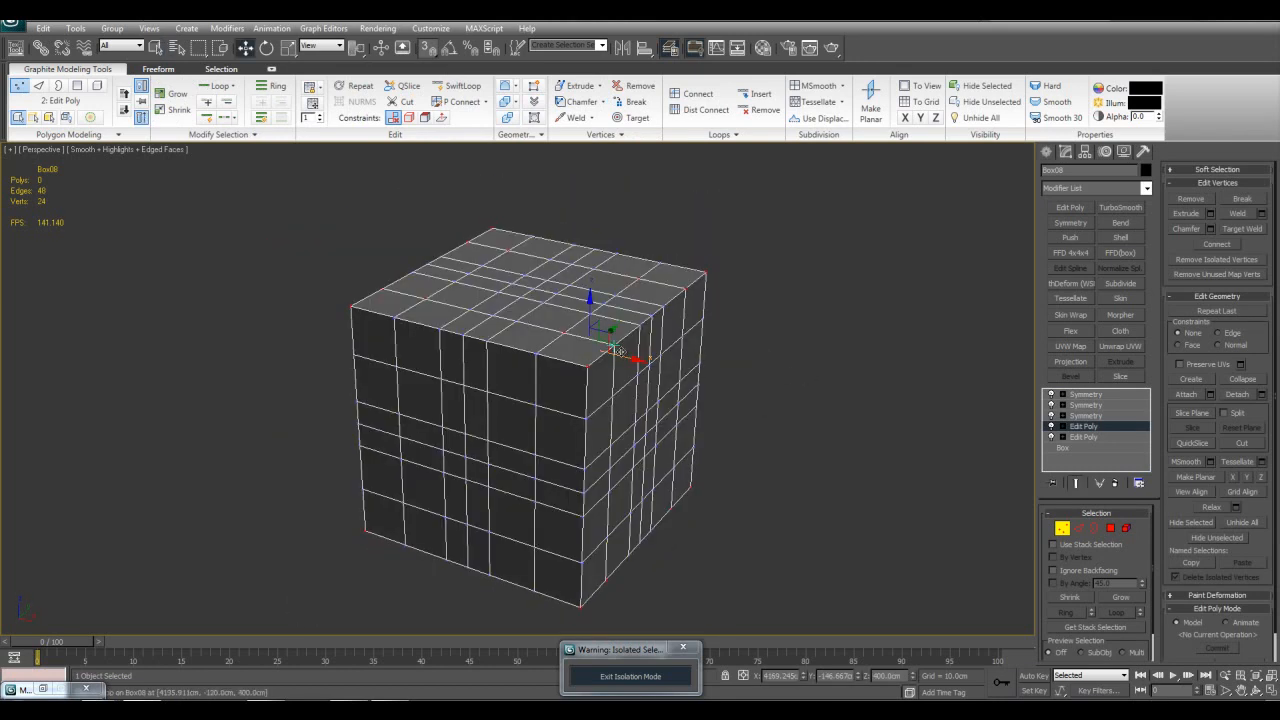
{"action": "left_click_drag", "start_coordinate": [612, 348], "coordinate": [810, 417]}
{"action": "right_click", "coordinate": [810, 417]}
Step: Hide the mirrored end result and select the front top corner vertex of the remaining piece
{"action": "middle_click_drag", "start_coordinate": [679, 376], "coordinate": [670, 403]}
{"action": "key", "text": "grave"}
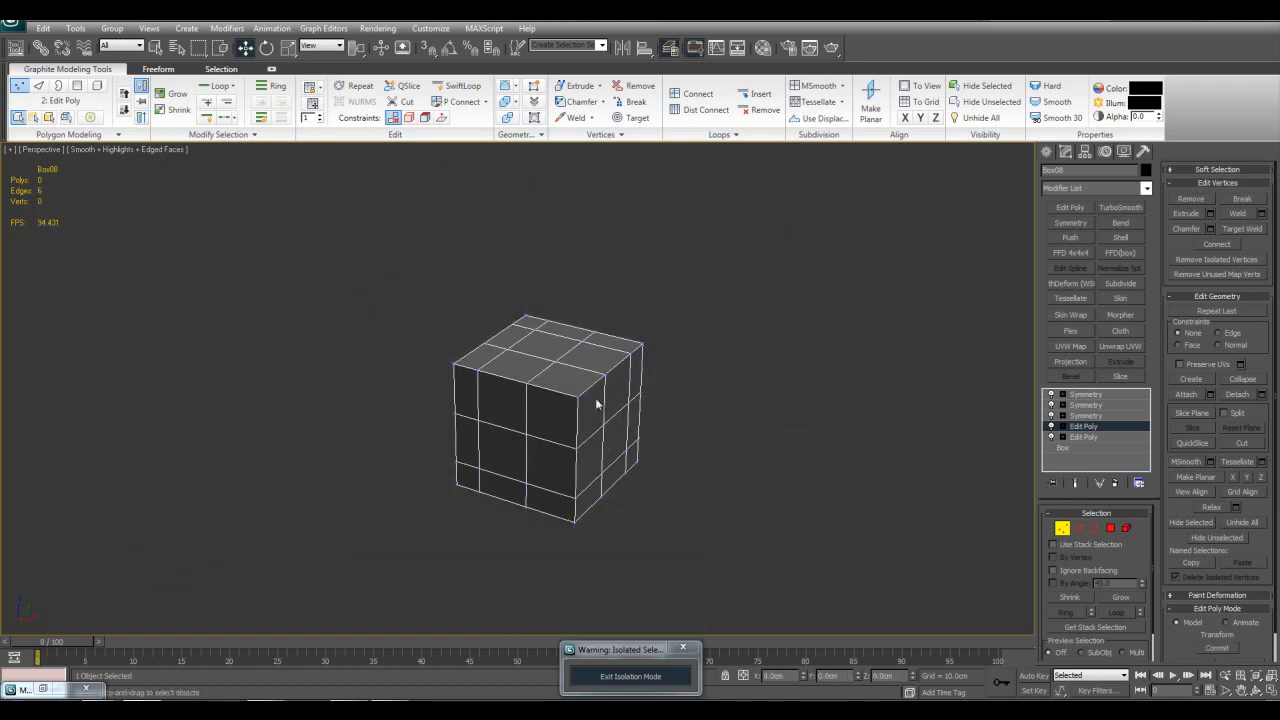
{"action": "key", "text": "q"}
{"action": "left_click_drag", "start_coordinate": [558, 385], "coordinate": [600, 422]}
{"action": "key", "text": "z"}
{"action": "key", "text": "w"}
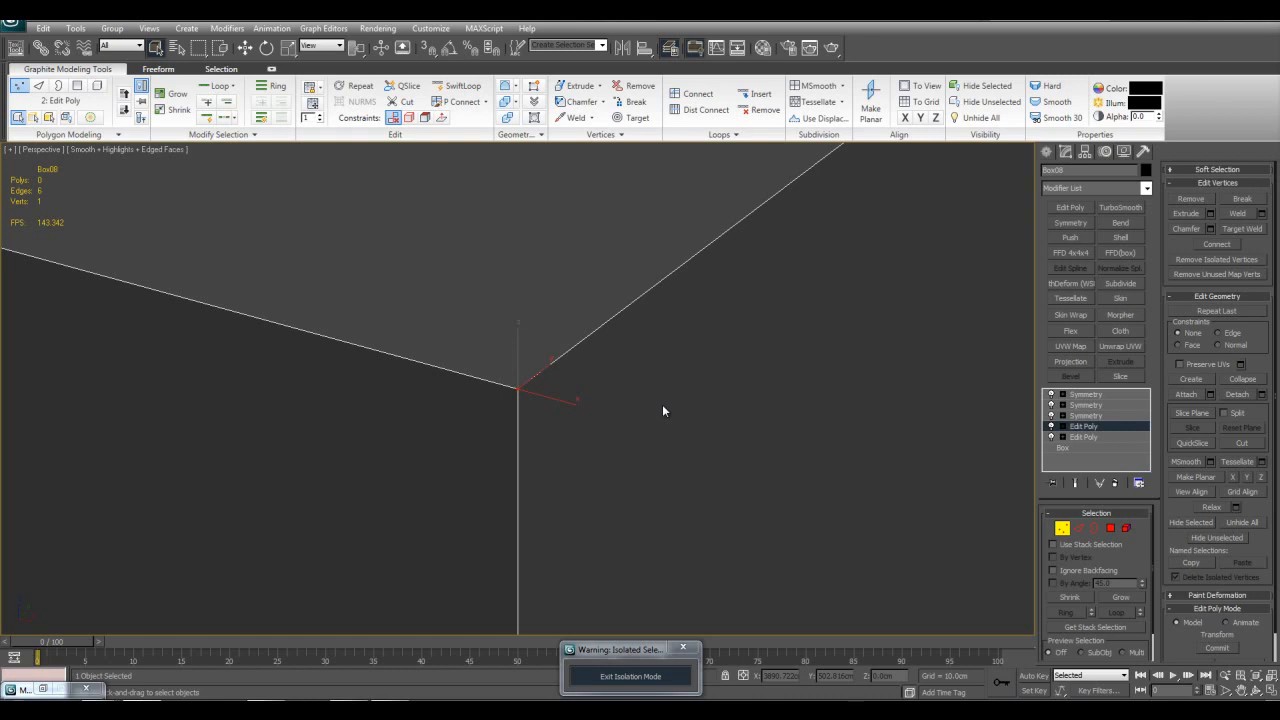
{"action": "middle_click_drag", "start_coordinate": [657, 422], "coordinate": [667, 404]}
{"action": "scroll", "coordinate": [665, 420], "scroll_direction": "down", "scroll_amount": 7}
{"action": "scroll", "coordinate": [670, 405], "scroll_direction": "down", "scroll_amount": 3}
{"action": "scroll", "coordinate": [643, 407], "scroll_direction": "down", "scroll_amount": 3}
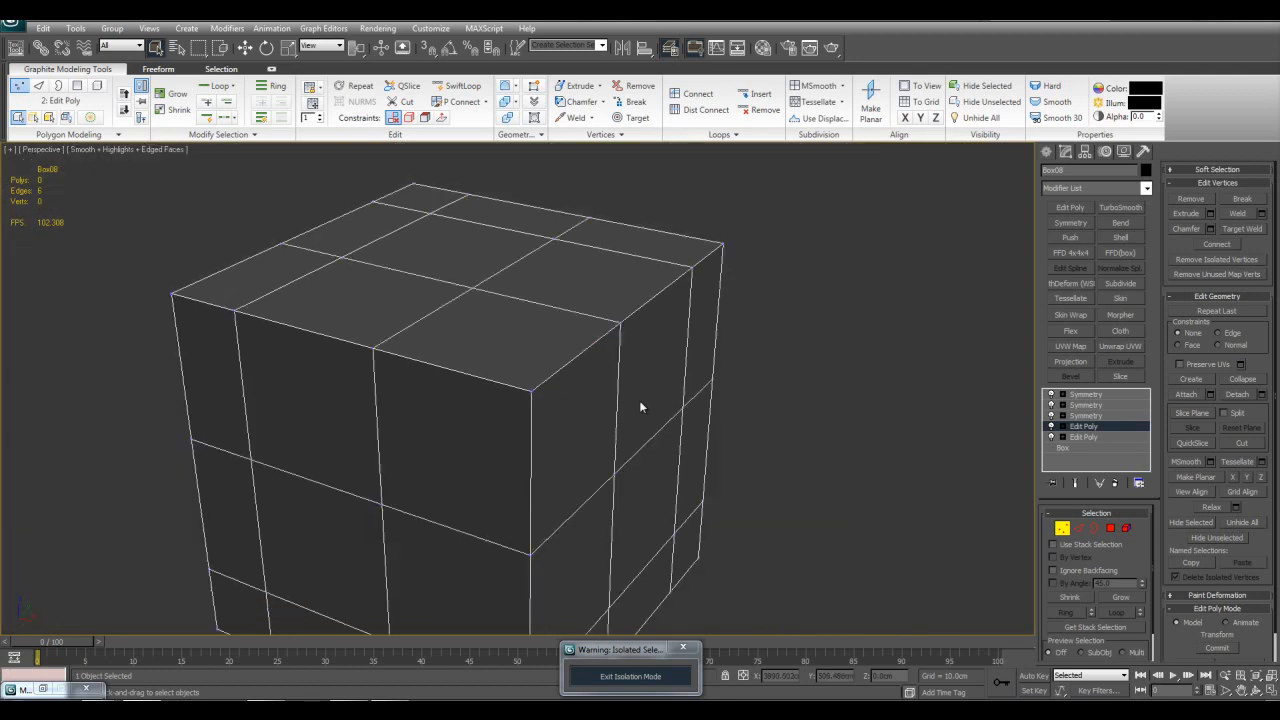
Step: Reselect the single front top corner vertex and chamfer it by 20 cm
{"action": "left_click_drag", "start_coordinate": [300, 262], "coordinate": [664, 576]}
{"action": "key", "text": "z"}
{"action": "scroll", "coordinate": [698, 471], "scroll_direction": "up", "scroll_amount": 2}
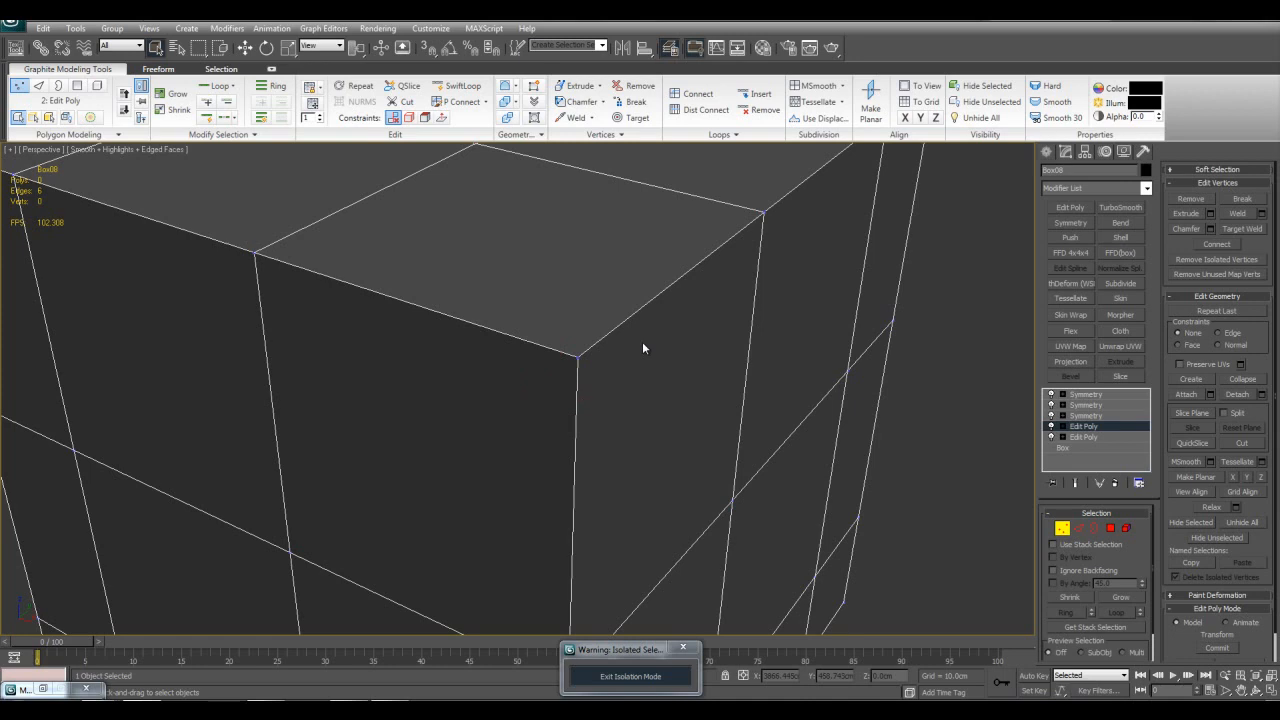
{"action": "scroll", "coordinate": [627, 334], "scroll_direction": "down", "scroll_amount": 3}
{"action": "middle_click_drag", "start_coordinate": [622, 386], "coordinate": [534, 351], "text": "alt"}
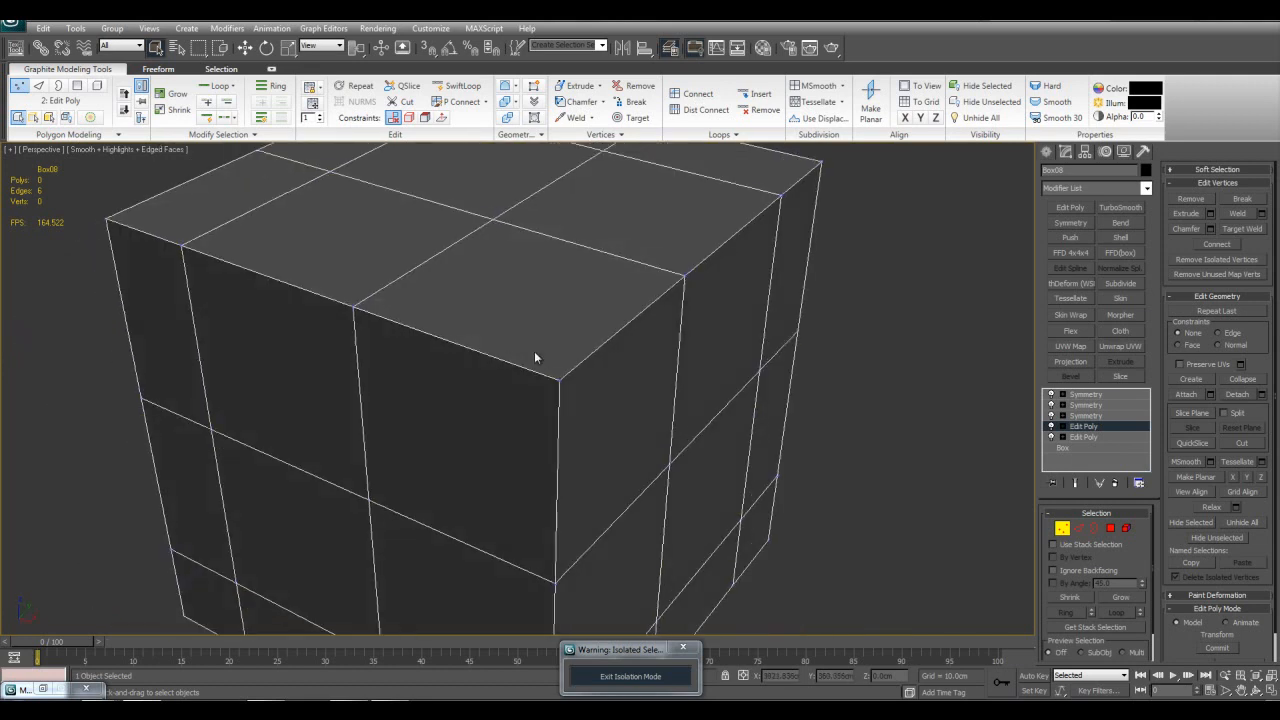
{"action": "left_click", "coordinate": [1210, 229]}
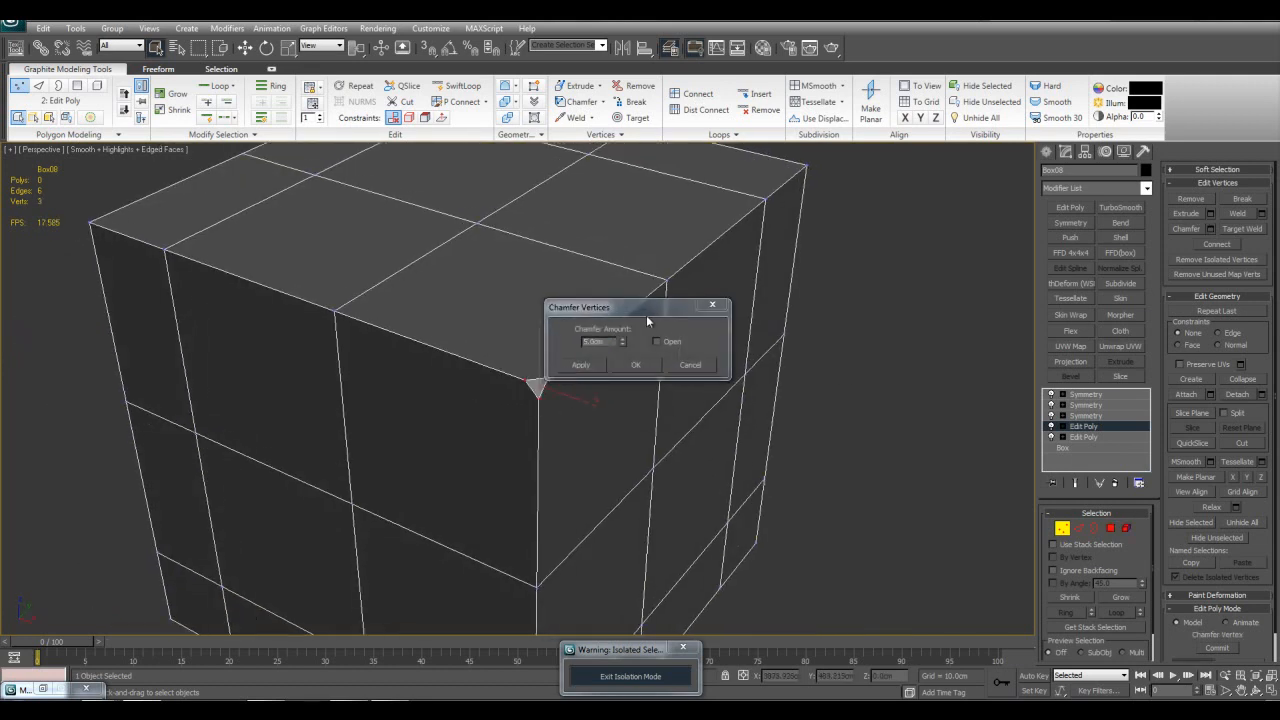
{"action": "left_click_drag", "start_coordinate": [645, 310], "coordinate": [720, 395]}
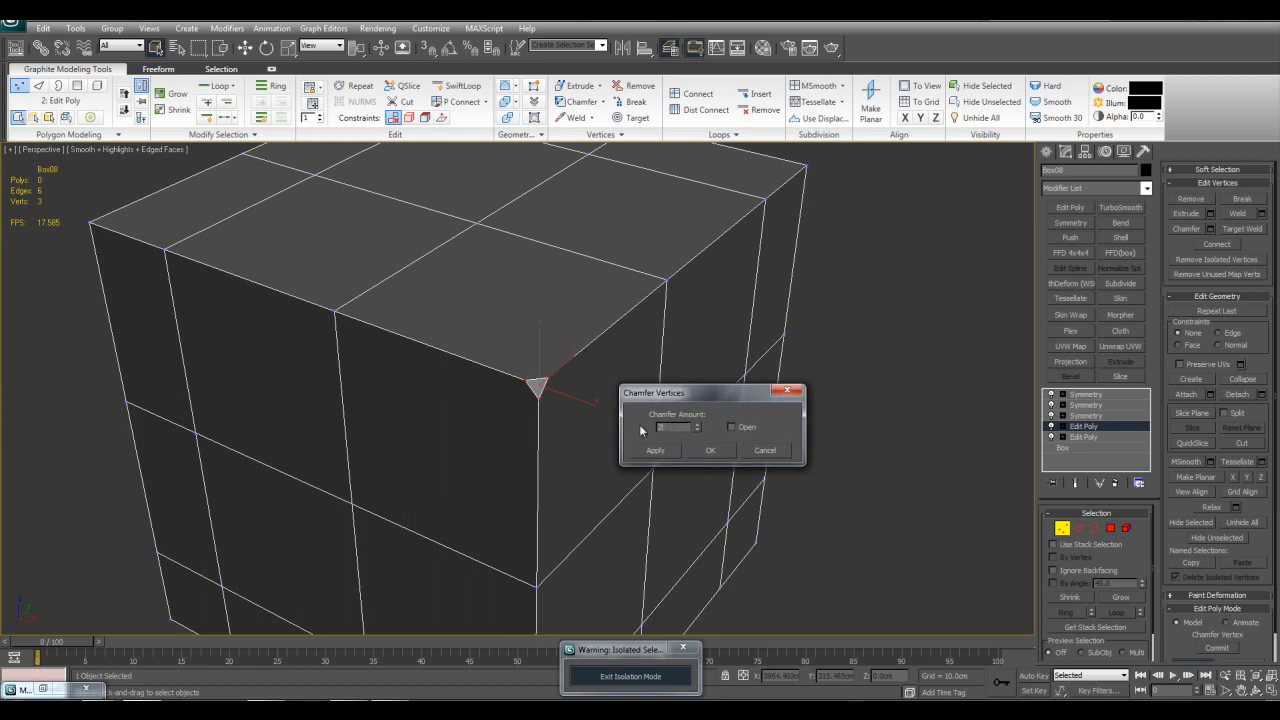
{"action": "scroll", "coordinate": [701, 491], "scroll_direction": "down", "scroll_amount": 5}
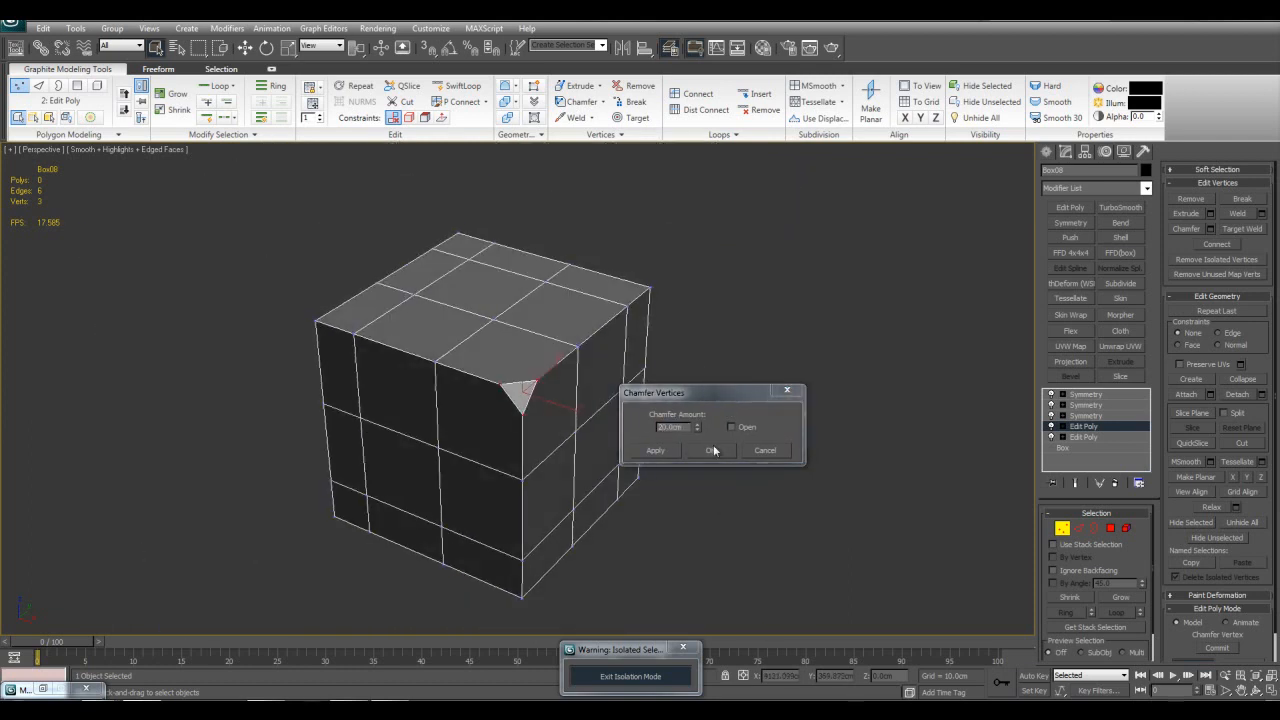
{"action": "left_click", "coordinate": [710, 450]}
{"action": "middle_click_drag", "start_coordinate": [740, 397], "coordinate": [660, 357], "text": "alt"}
{"action": "scroll", "coordinate": [660, 357], "scroll_direction": "up", "scroll_amount": 4}
{"action": "key", "text": "shift+e"}
{"action": "middle_click_drag", "start_coordinate": [738, 356], "coordinate": [606, 383], "text": "alt"}
{"action": "key", "text": "2"}
{"action": "left_click", "coordinate": [583, 354]}
{"action": "key", "text": "alt+r"}
{"action": "key", "text": "ctrl+shift+e"}
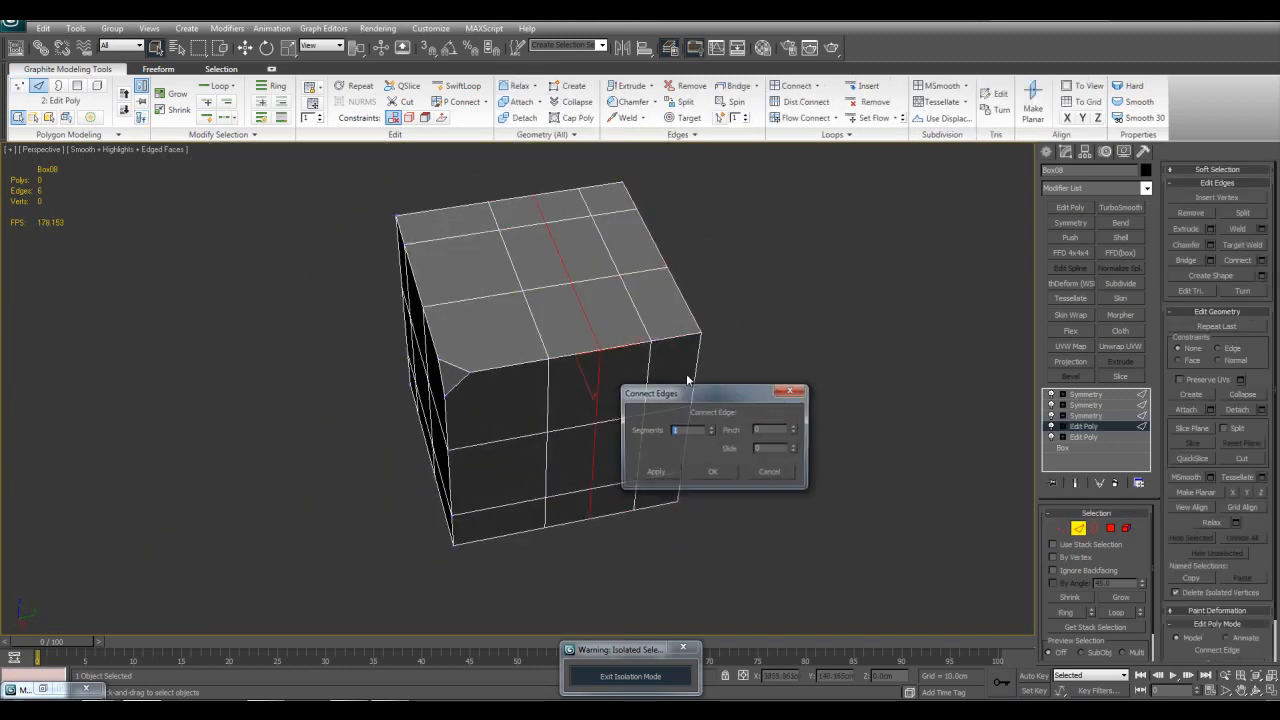
{"action": "left_click_drag", "start_coordinate": [794, 429], "coordinate": [800, 366]}
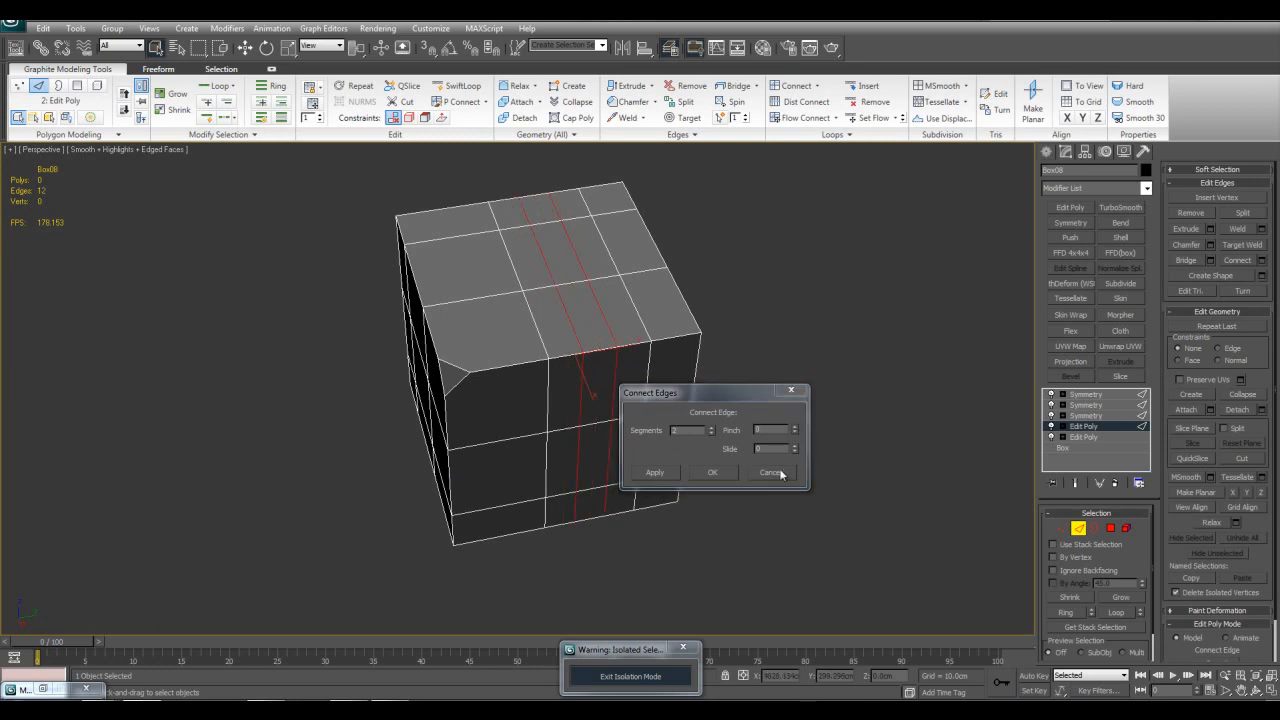
{"action": "left_click", "coordinate": [770, 473]}
Step: Select the strip of polygons running across the top and down the adjoining side of the piece
{"action": "key", "text": "4"}
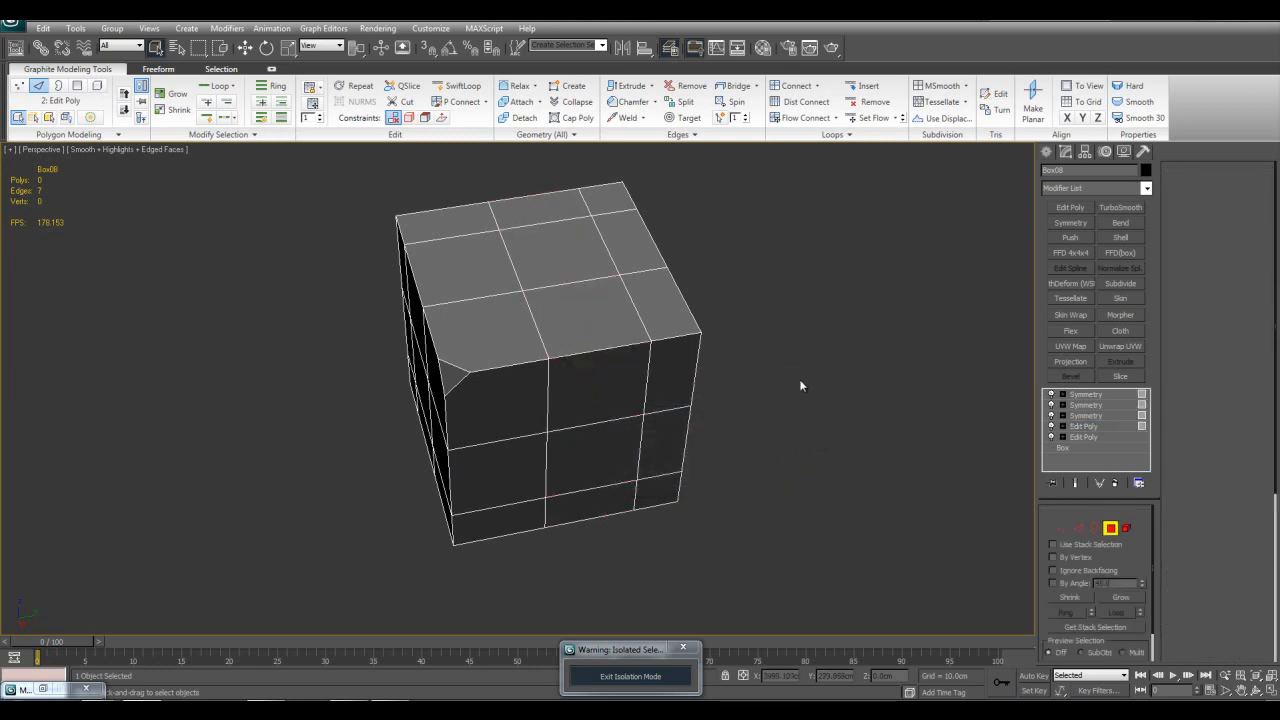
{"action": "middle_click_drag", "start_coordinate": [640, 286], "coordinate": [580, 202], "text": "alt"}
{"action": "left_click_drag", "start_coordinate": [596, 437], "coordinate": [625, 560]}
{"action": "scroll", "coordinate": [623, 537], "scroll_direction": "up", "scroll_amount": 3}
{"action": "middle_click_drag", "start_coordinate": [623, 537], "coordinate": [1135, 345], "text": "alt"}
Step: Bevel the selected strip by Local Normal with a height of about 24.5 cm and an outline amount of about -10.3 cm
{"action": "left_click", "coordinate": [1210, 337]}
{"action": "left_click_drag", "start_coordinate": [780, 430], "coordinate": [604, 218]}
{"action": "middle_click_drag", "start_coordinate": [604, 218], "coordinate": [525, 360], "text": "alt"}
{"action": "left_click_drag", "start_coordinate": [779, 459], "coordinate": [782, 428]}
{"action": "middle_click_drag", "start_coordinate": [870, 325], "coordinate": [774, 280], "text": "alt"}
{"action": "scroll", "coordinate": [677, 292], "scroll_direction": "up", "scroll_amount": 3}
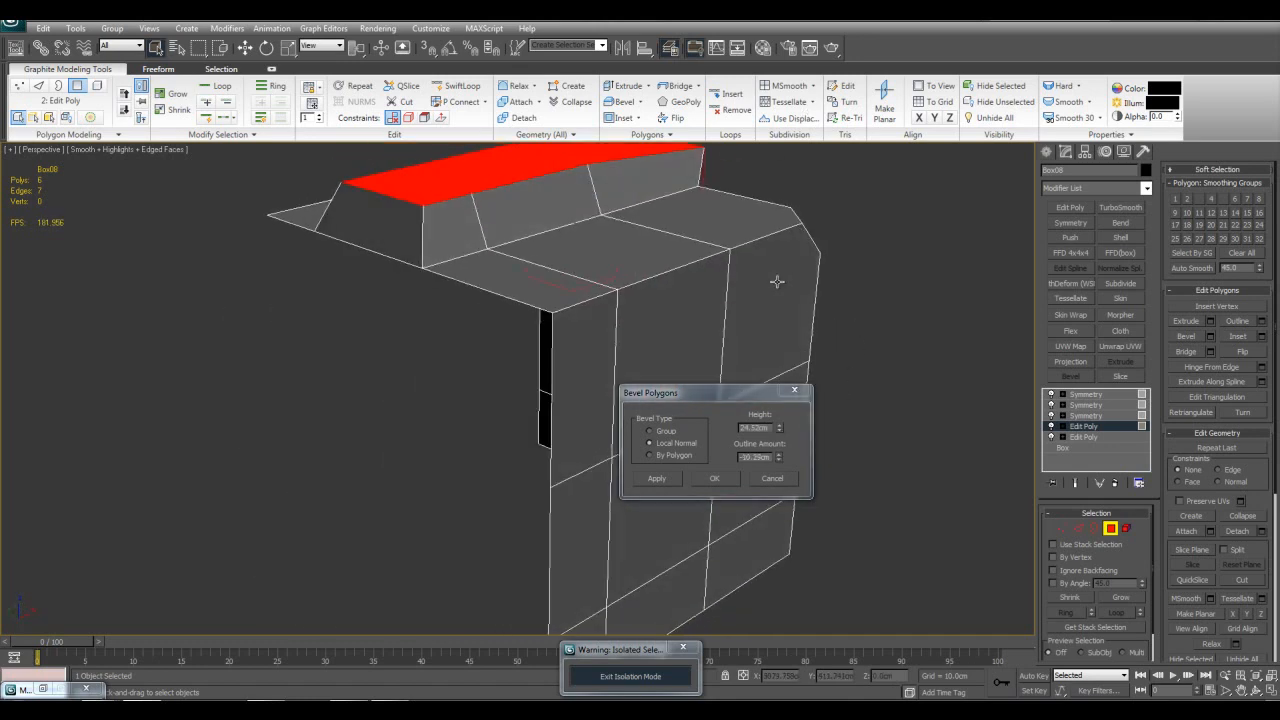
{"action": "mouse_move", "coordinate": [406, 217]}
{"action": "middle_mouse_down", "text": "alt"}
{"action": "mouse_move", "coordinate": [469, 243]}
{"action": "mouse_move", "coordinate": [416, 217]}
{"action": "mouse_move", "coordinate": [425, 230]}
{"action": "middle_mouse_up", "text": "alt"}
{"action": "left_click", "coordinate": [714, 478]}
Step: Try deleting a polygon at the end of the beveled strip, and undo it together with the bevel
{"action": "middle_click_drag", "start_coordinate": [714, 478], "coordinate": [701, 377], "text": "alt"}
{"action": "left_click", "coordinate": [583, 400], "text": "ctrl"}
{"action": "key", "text": "Delete"}
{"action": "key", "text": "space"}
{"action": "key", "text": "F4"}
{"action": "key", "text": "F4"}
{"action": "key", "text": "ctrl+z"}
{"action": "key", "text": "ctrl+z"}
{"action": "key", "text": "ctrl+z"}
{"action": "key", "text": "ctrl+z"}
{"action": "scroll", "coordinate": [883, 369], "scroll_direction": "up", "scroll_amount": 3}
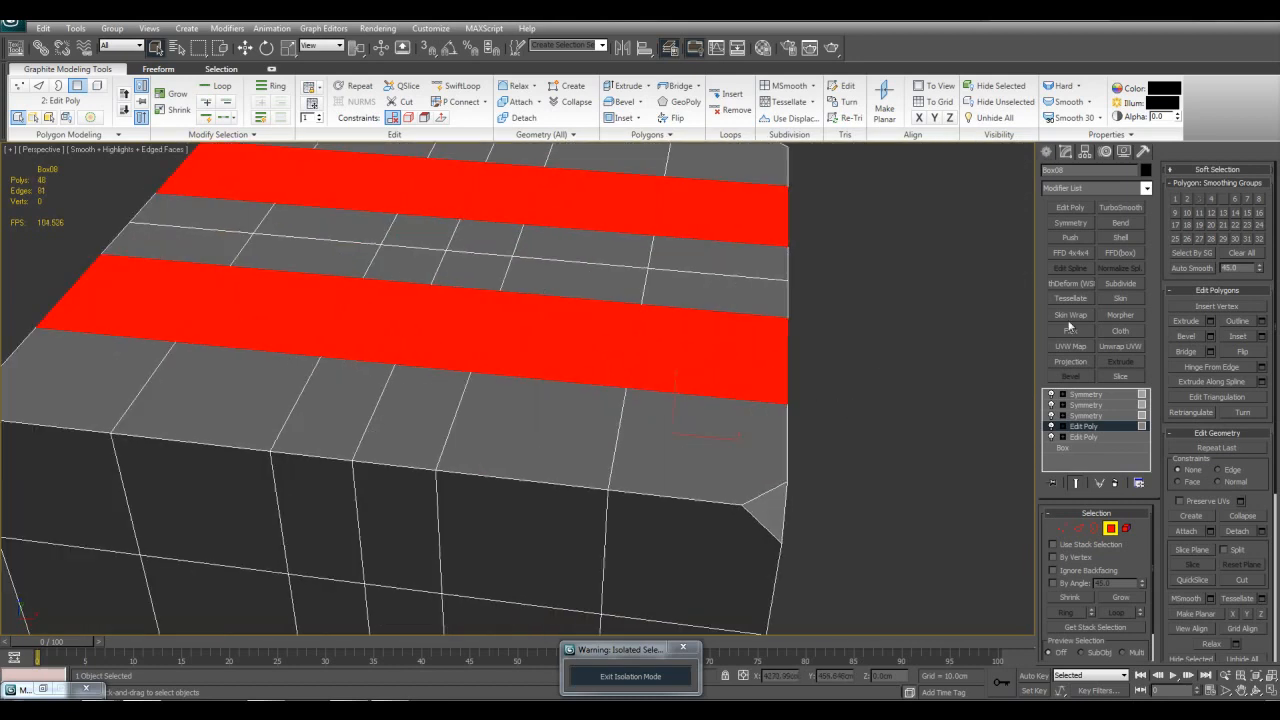
Step: Bevel the selected polygon strip outward again using the Local Normal type
{"action": "left_click", "coordinate": [1211, 337]}
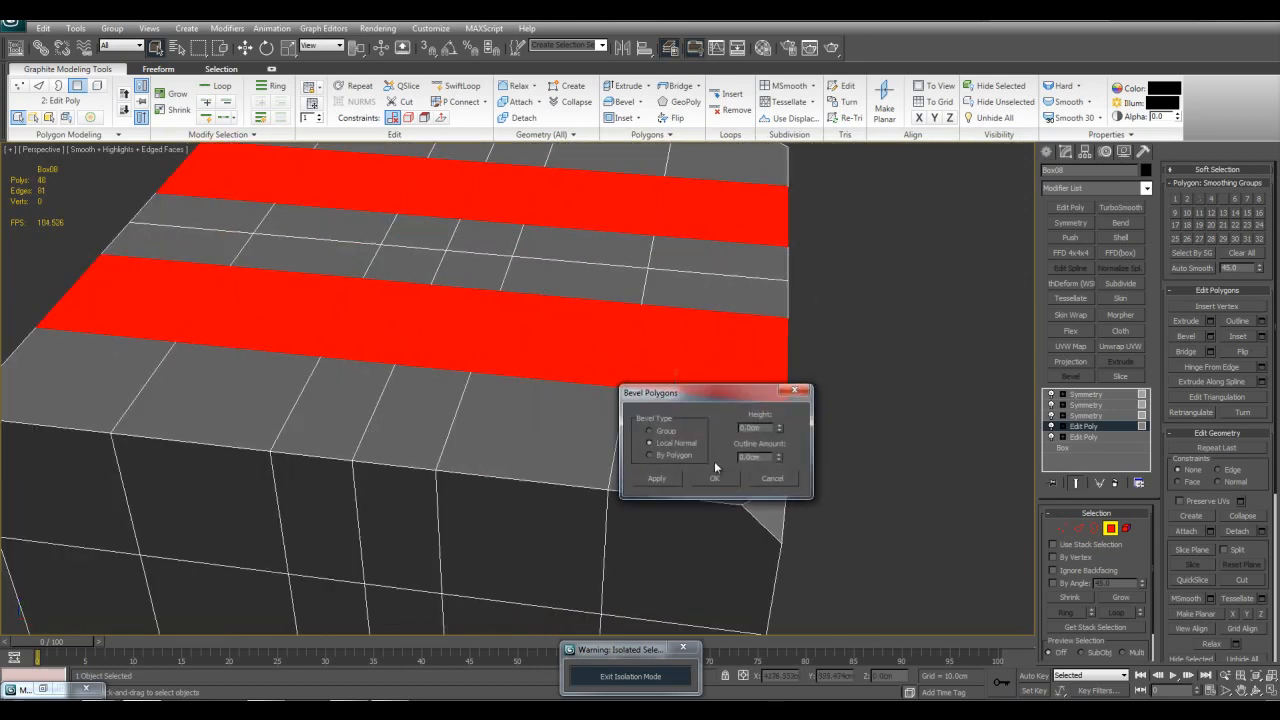
{"action": "left_click_drag", "start_coordinate": [779, 428], "coordinate": [741, 649]}
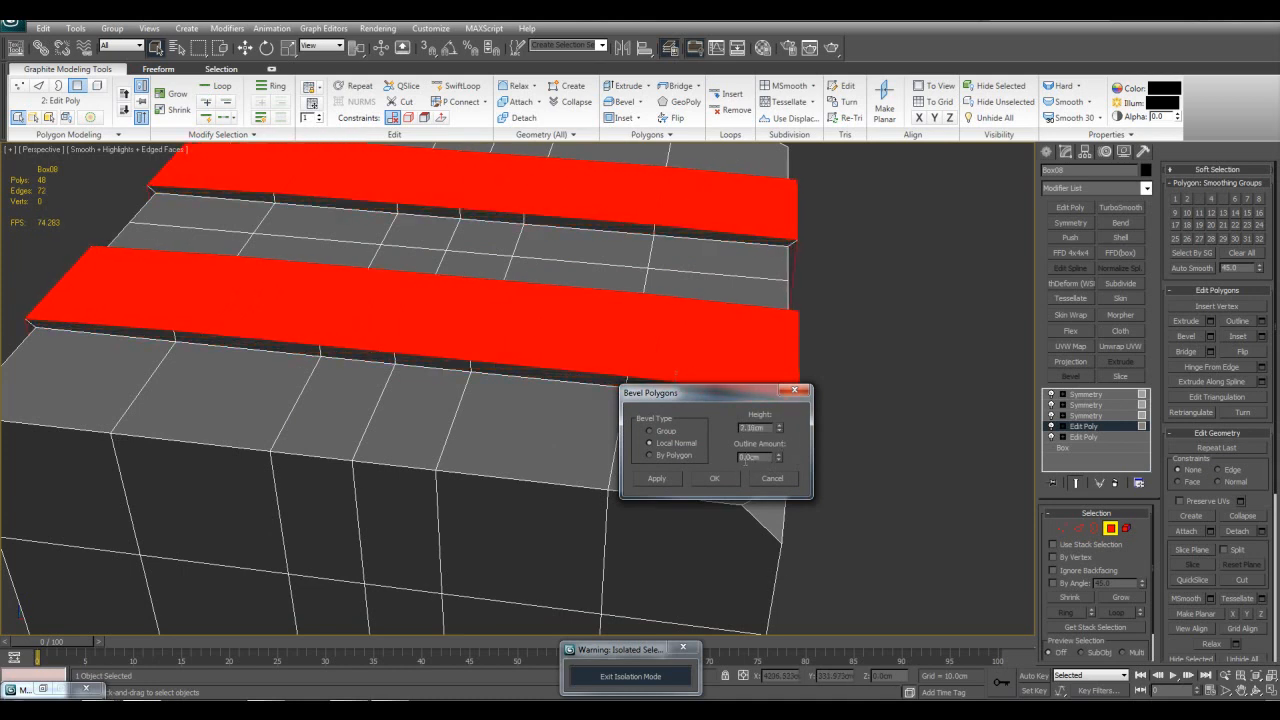
{"action": "left_click_drag", "start_coordinate": [782, 428], "coordinate": [709, 408]}
{"action": "left_click", "coordinate": [708, 483]}
Step: Scale the raised strip's outer polygons along Y to about 71 percent
{"action": "scroll", "coordinate": [727, 446], "scroll_direction": "down", "scroll_amount": 5}
{"action": "middle_click_drag", "start_coordinate": [728, 446], "coordinate": [656, 398], "text": "alt"}
{"action": "scroll", "coordinate": [656, 397], "scroll_direction": "up", "scroll_amount": 3}
{"action": "key", "text": "r"}
{"action": "left_click_drag", "start_coordinate": [549, 463], "coordinate": [571, 463]}
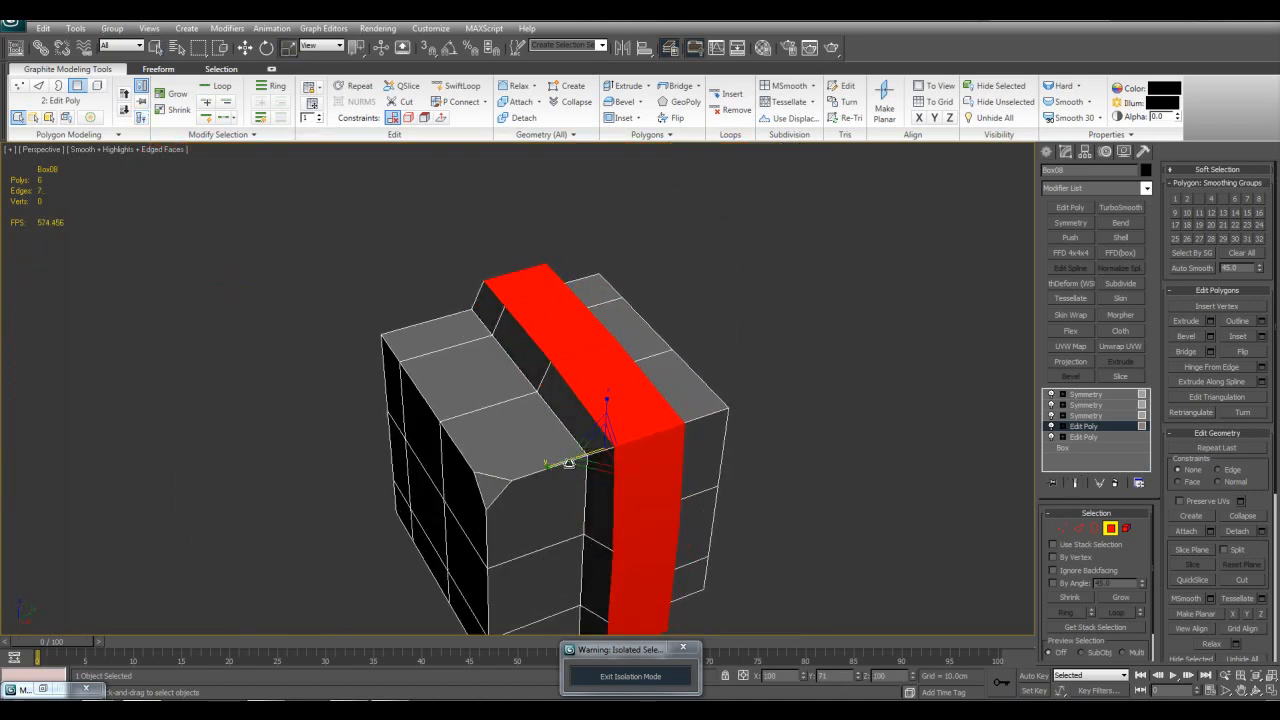
{"action": "middle_click_drag", "start_coordinate": [571, 463], "coordinate": [776, 345], "text": "alt"}
{"action": "middle_click_drag", "start_coordinate": [776, 345], "coordinate": [754, 408]}
Step: Select the raised strip's top vertices with the mesh see-through and make them planar along Z
{"action": "key", "text": "1"}
{"action": "key", "text": "alt+x"}
{"action": "left_click_drag", "start_coordinate": [383, 334], "coordinate": [740, 390]}
{"action": "key", "text": "w"}
{"action": "middle_click_drag", "start_coordinate": [716, 407], "coordinate": [659, 303]}
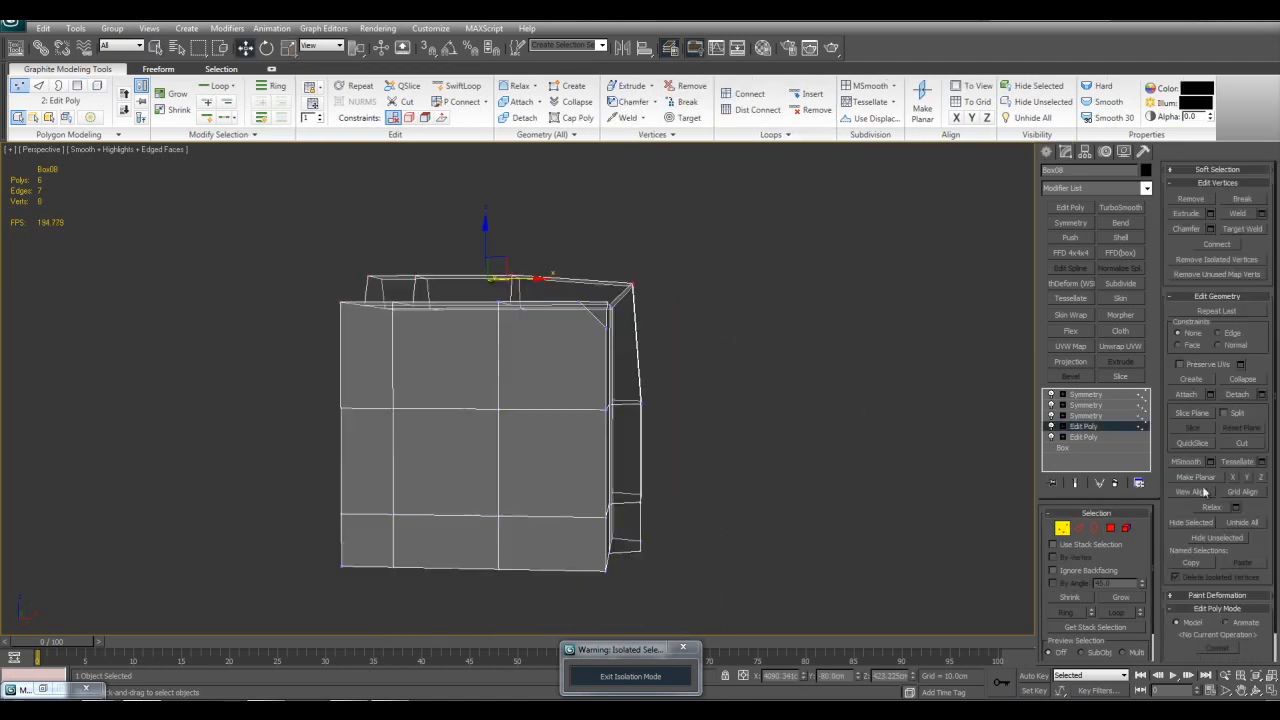
{"action": "left_click", "coordinate": [1260, 478]}
Step: Select the vertices on the raised strip's outer side and make them planar along X
{"action": "middle_click_drag", "start_coordinate": [891, 377], "coordinate": [882, 361]}
{"action": "left_click_drag", "start_coordinate": [711, 200], "coordinate": [623, 575]}
{"action": "left_click", "coordinate": [1249, 479]}
{"action": "key", "text": "ctrl+z"}
{"action": "middle_click_drag", "start_coordinate": [902, 457], "coordinate": [912, 480], "text": "alt"}
{"action": "left_click", "coordinate": [1233, 478]}
Step: Leave vertex editing and examine the mirrored end result on the whole box
{"action": "middle_click_drag", "start_coordinate": [655, 300], "coordinate": [620, 352], "text": "alt"}
{"action": "key", "text": "q"}
{"action": "middle_click_drag", "start_coordinate": [743, 398], "coordinate": [775, 420]}
{"action": "scroll", "coordinate": [765, 403], "scroll_direction": "down", "scroll_amount": 3}
{"action": "key", "text": "1"}
{"action": "key", "text": "z"}
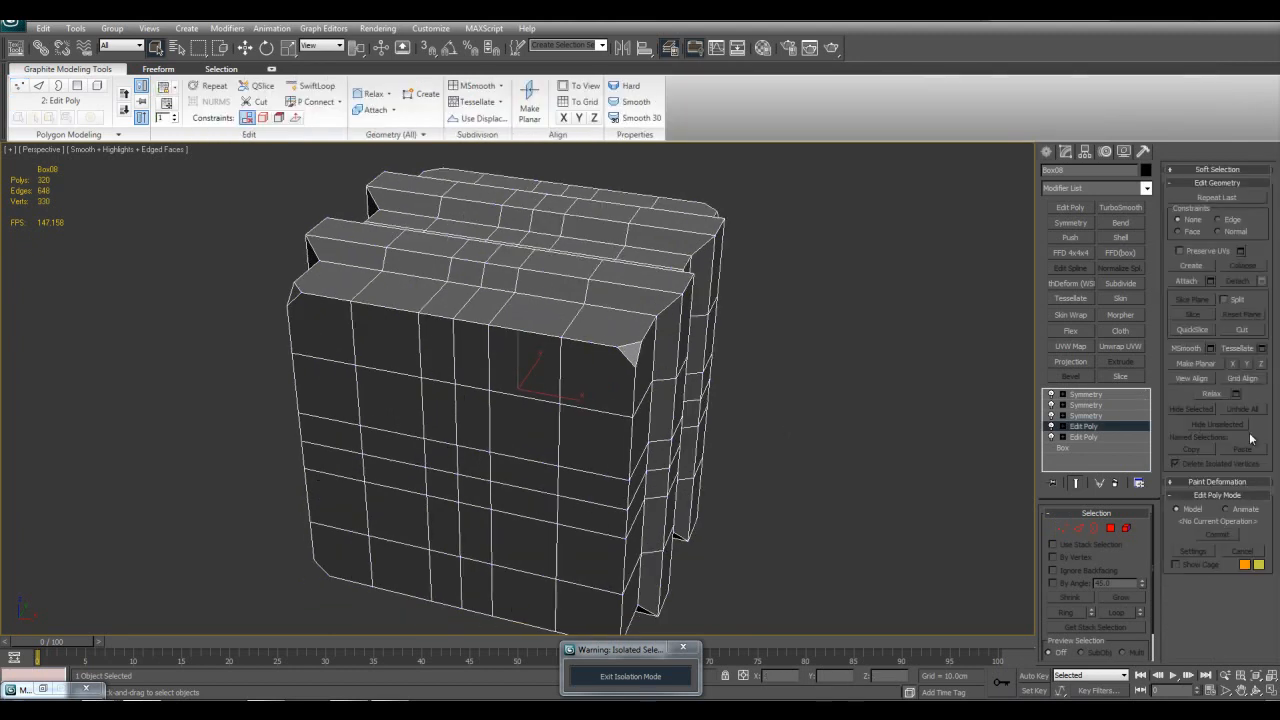